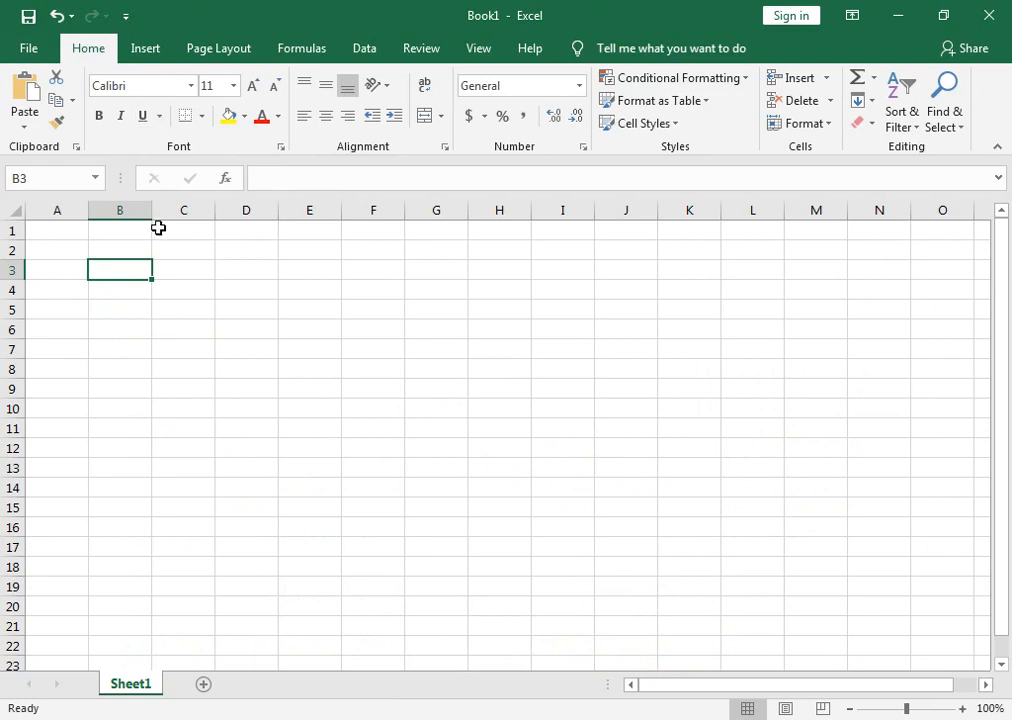
# Enter JAN in cell B3 and fill the month headings across row 3 through DEC in column M.
pyautogui.keyDown('ctrl'); pyautogui.click(180, 352); pyautogui.keyUp('ctrl')
pyautogui.keyDown('ctrl'); pyautogui.click(136, 273); pyautogui.keyUp('ctrl')
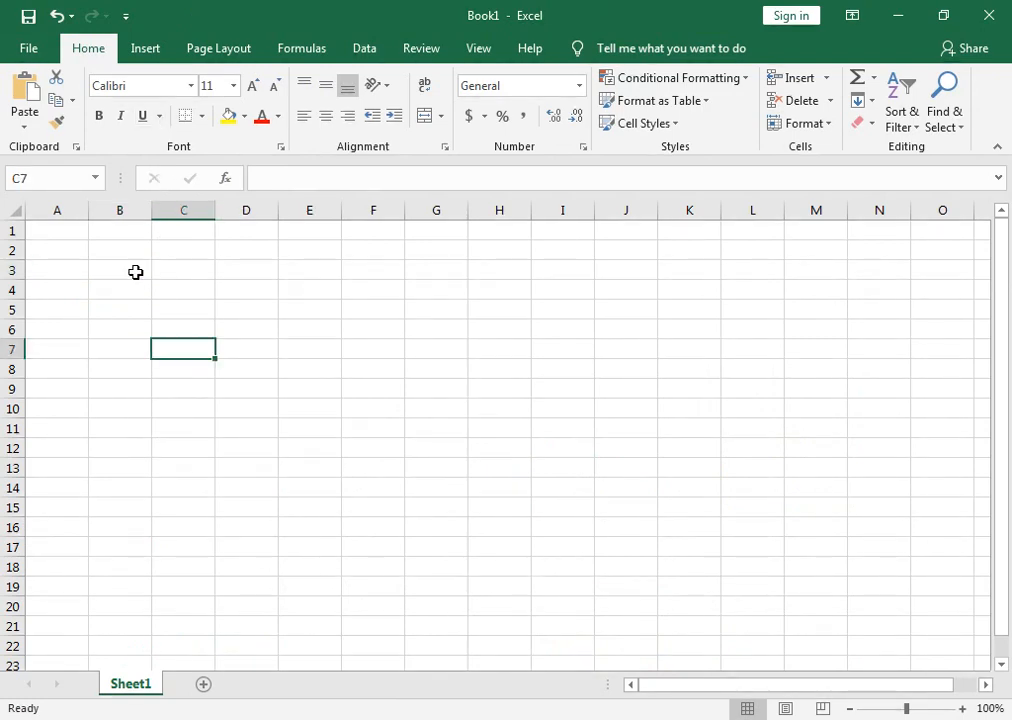
pyautogui.click(136, 272)
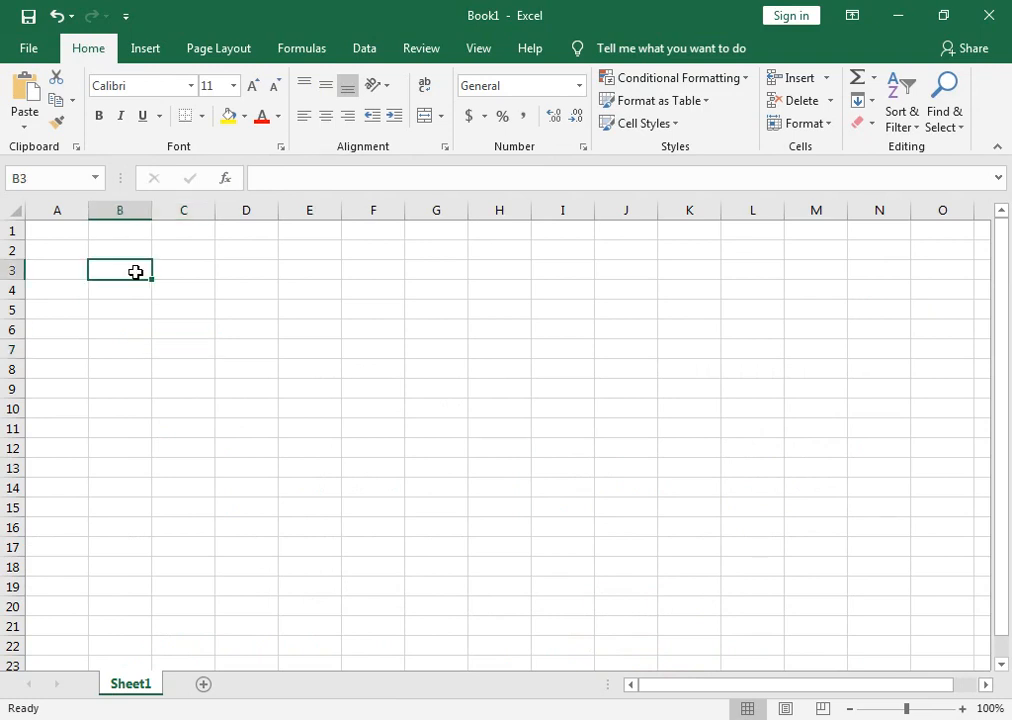
pyautogui.write('JAN')
pyautogui.press('Return')
pyautogui.click(138, 268)
pyautogui.moveTo(152, 280); pyautogui.dragTo(864, 293)
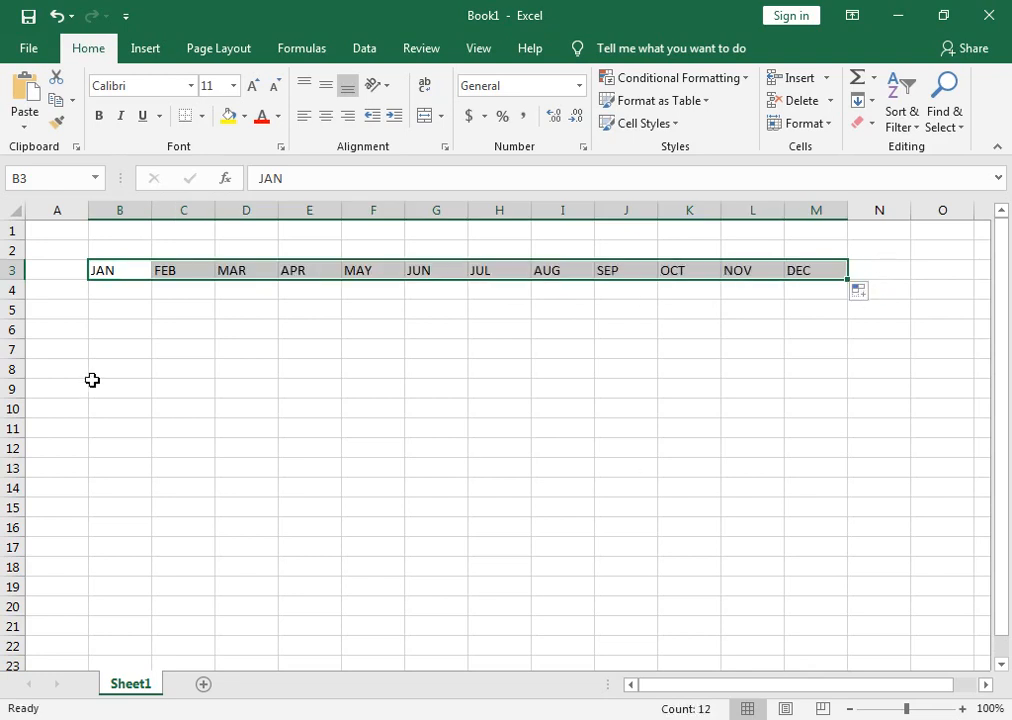
# Insert a new column before column A, then narrow column A to a slim margin and slightly widen column B.
pyautogui.click(124, 291)
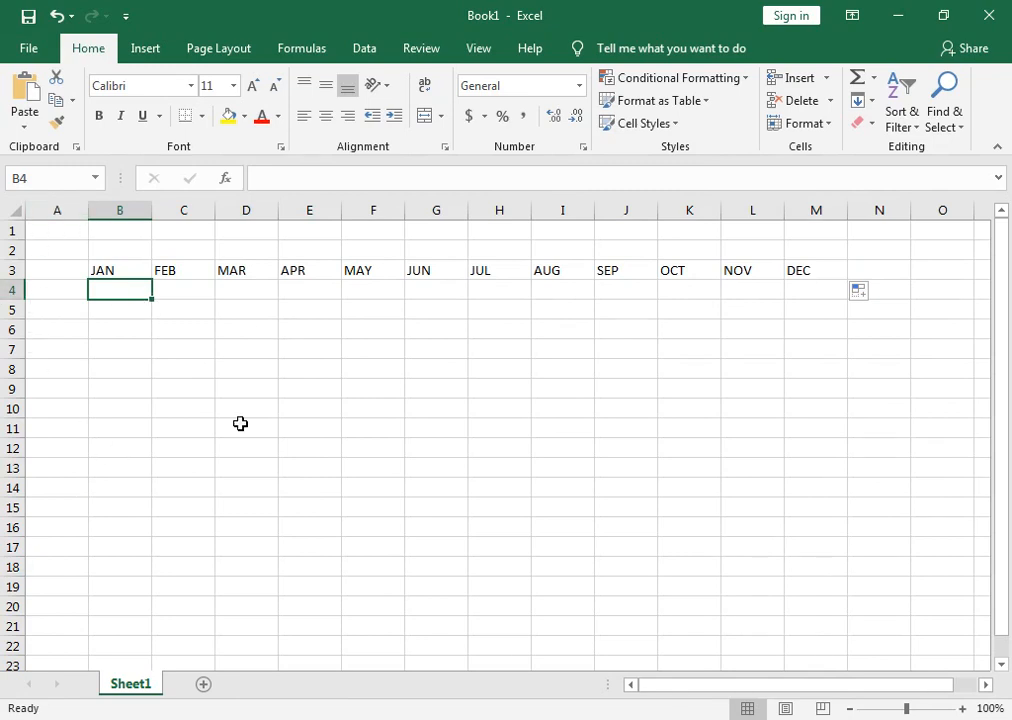
pyautogui.click(79, 285)
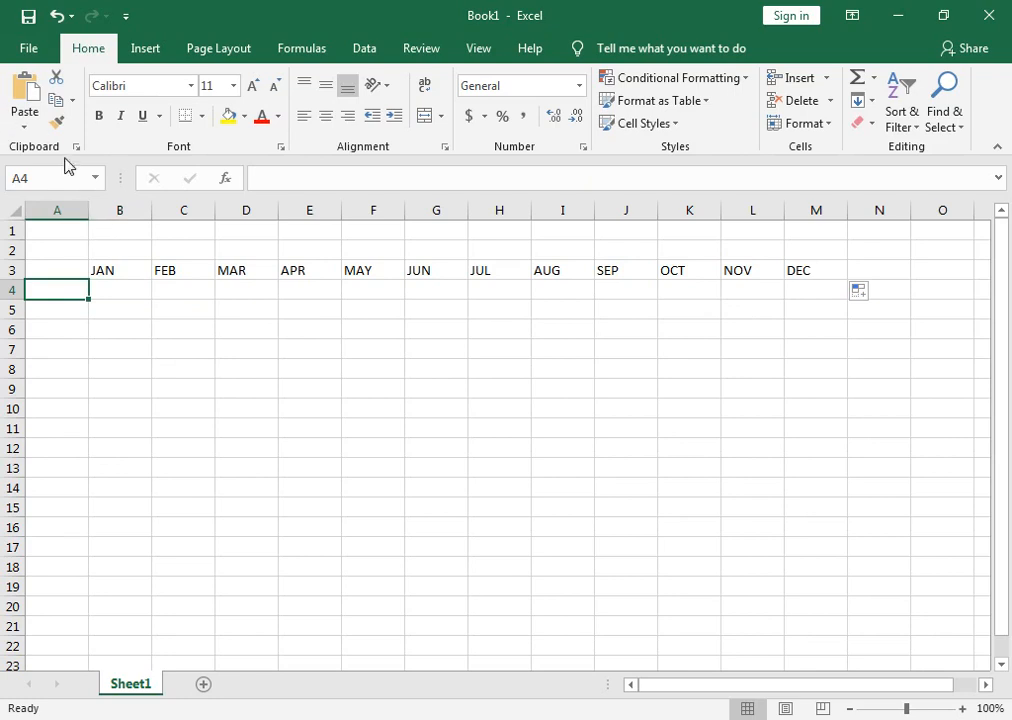
pyautogui.rightClick(56, 210)
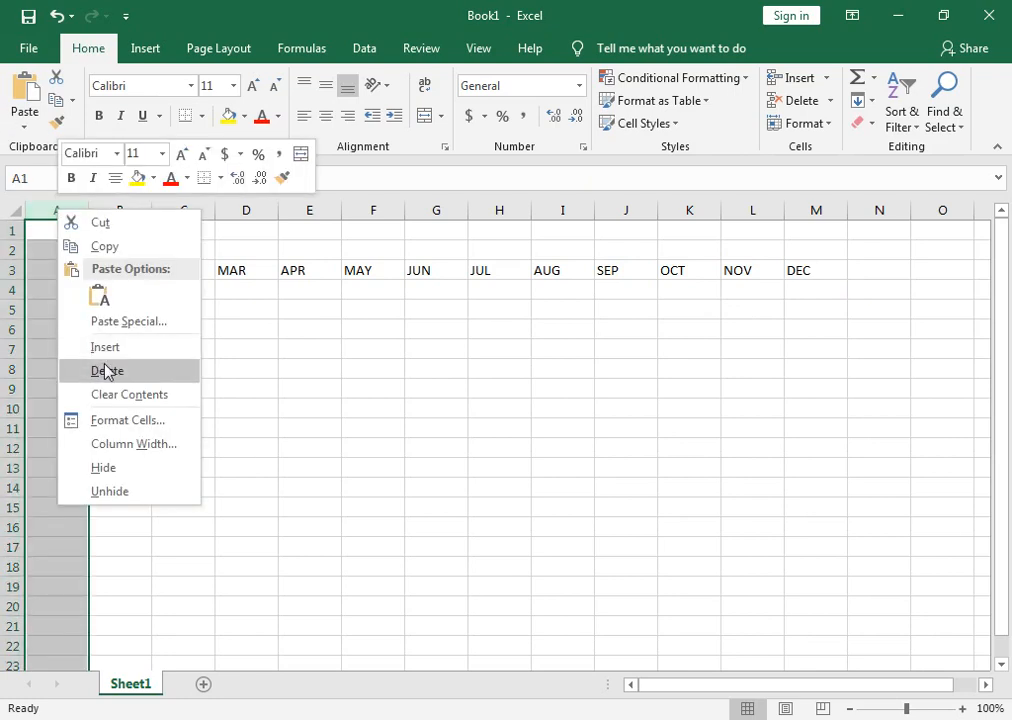
pyautogui.click(104, 347)
pyautogui.moveTo(87, 203); pyautogui.dragTo(44, 202)
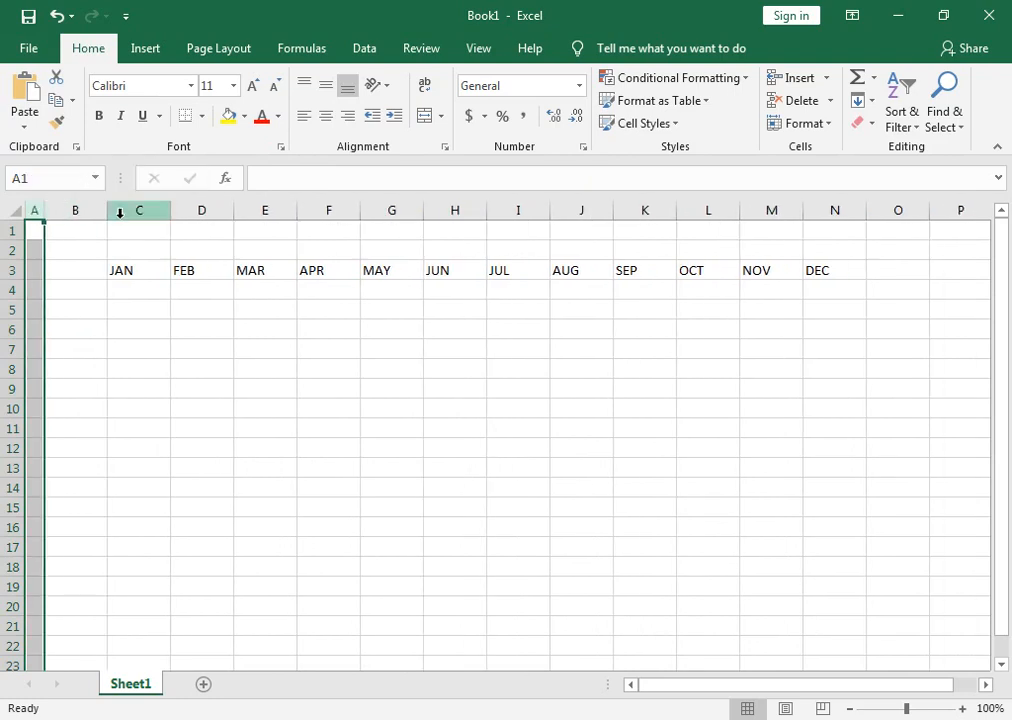
pyautogui.moveTo(108, 203); pyautogui.dragTo(133, 217)
# Enter the row label REVENUE in cell B4, below and beside the month headings.
pyautogui.click(51, 287)
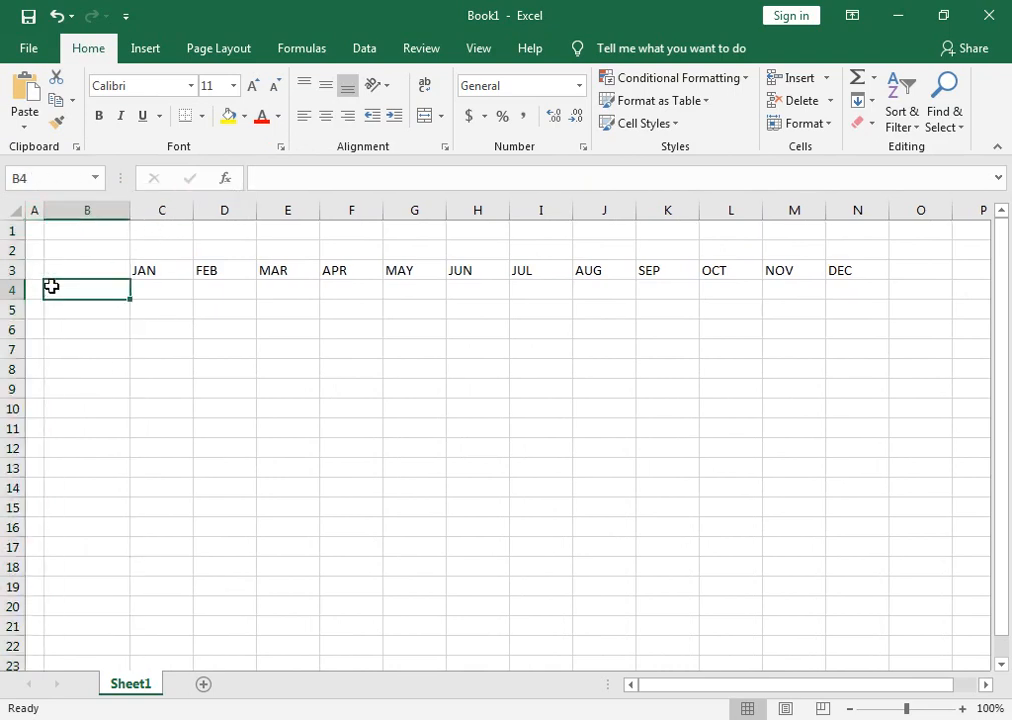
pyautogui.write('REVE')
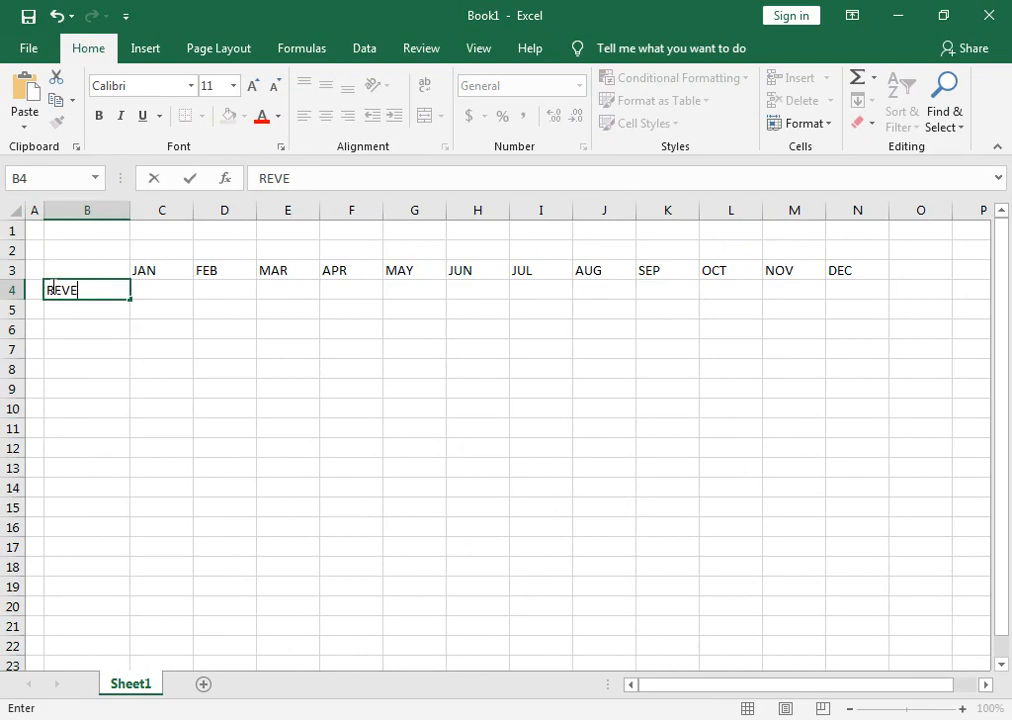
pyautogui.write('NUE')
pyautogui.press('Tab')
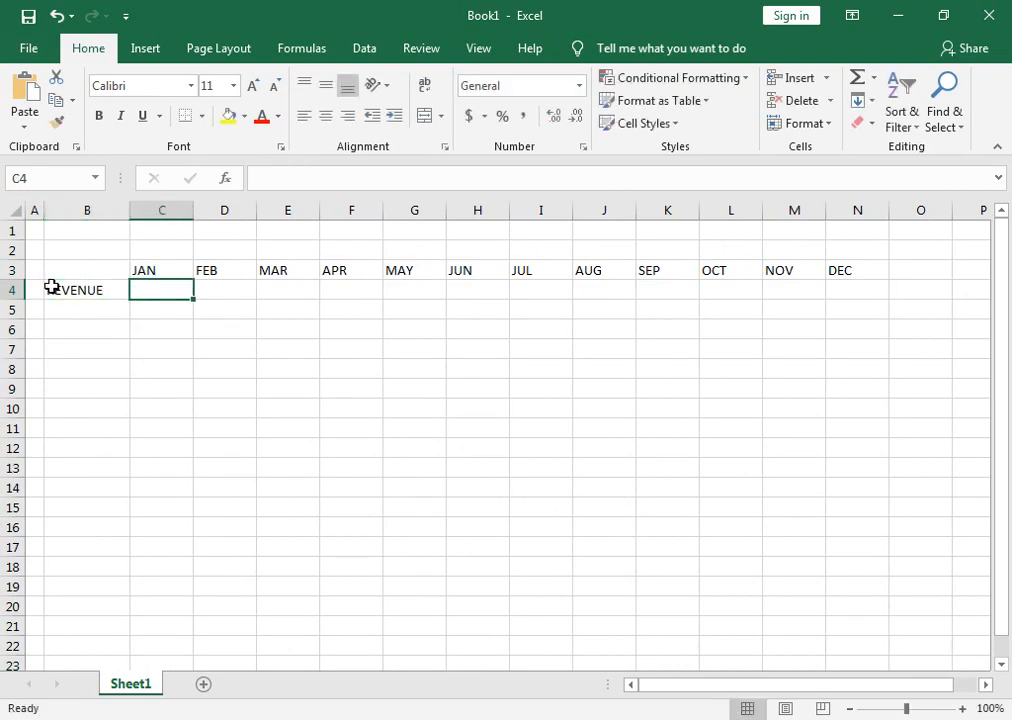
pyautogui.press('Return')
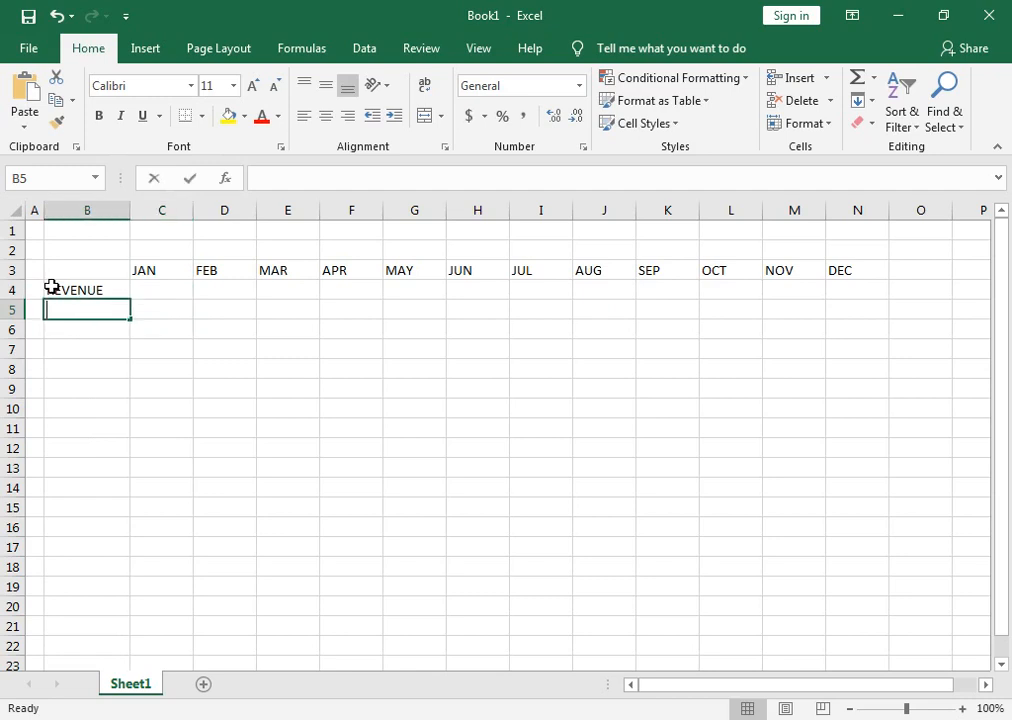
# Enter PRODUCT 1 in cell B5 and fill the numbered labels down to PRODUCT 4 in B8.
pyautogui.write('PROD')
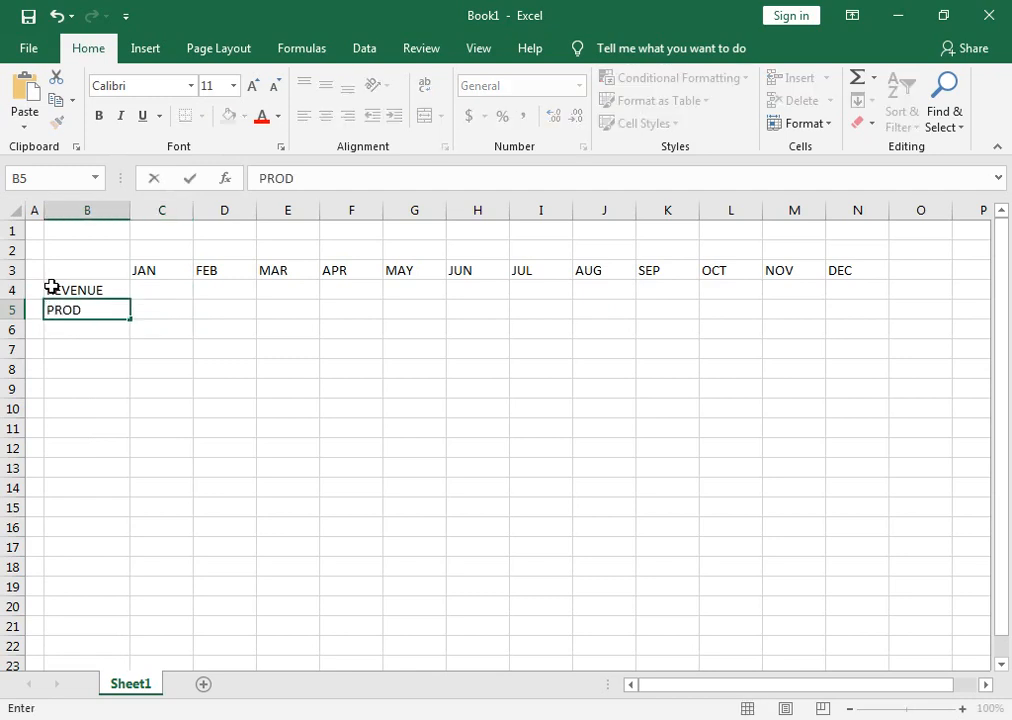
pyautogui.write('UCT')
pyautogui.press('Return')
pyautogui.press('Up')
pyautogui.press('F2')
pyautogui.write('1')
pyautogui.press('BackSpace')
pyautogui.write('1')
pyautogui.press('Return')
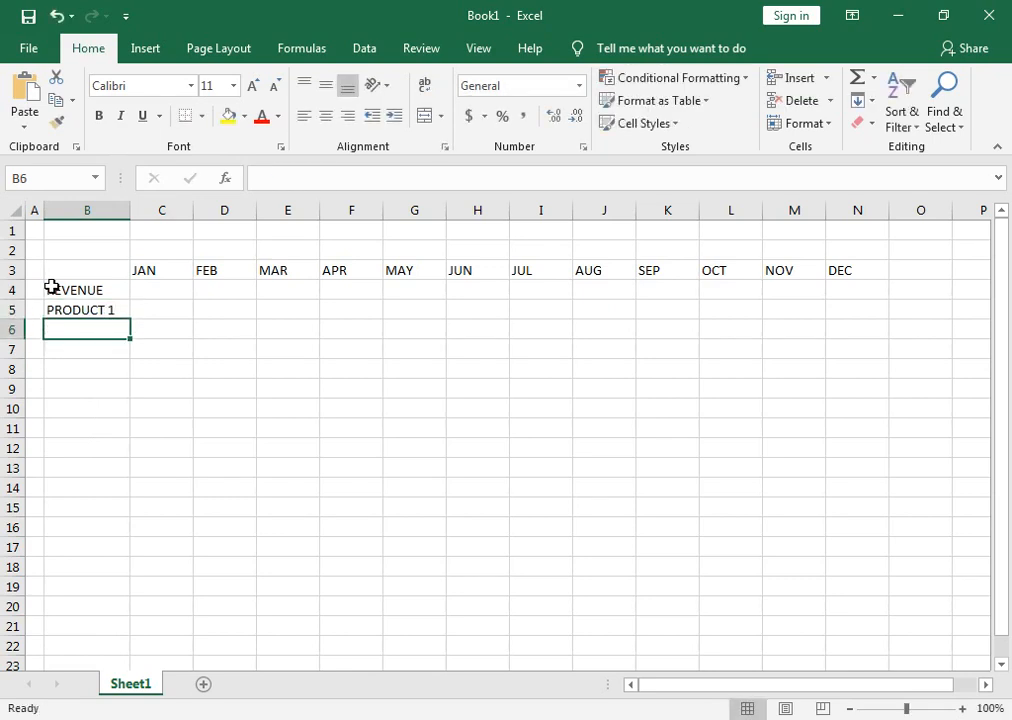
pyautogui.click(113, 309)
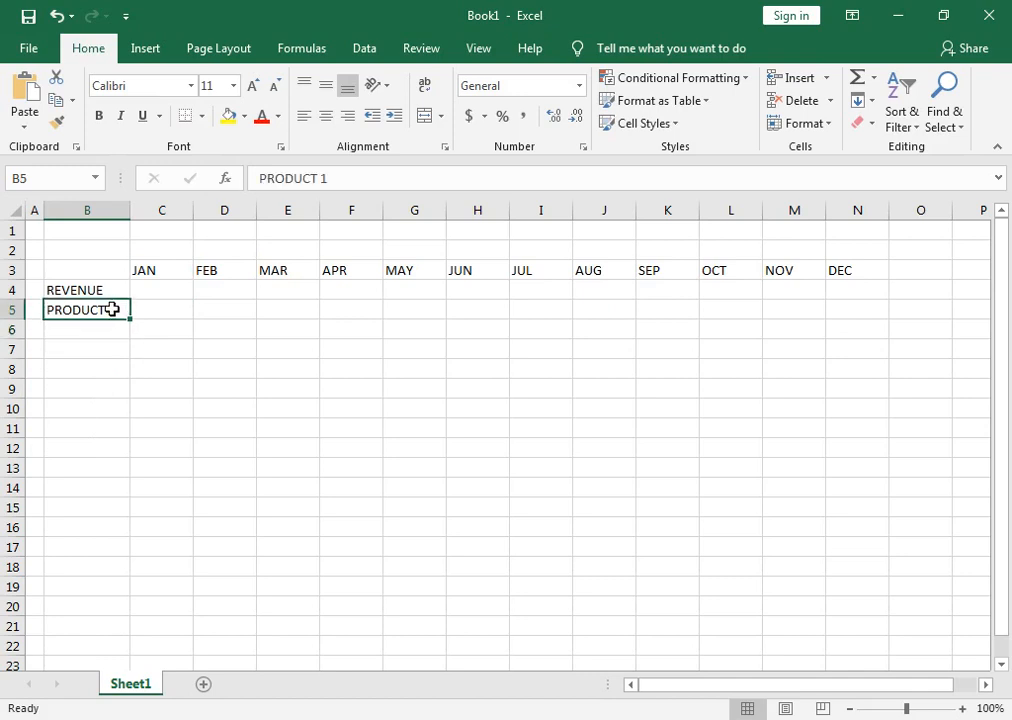
pyautogui.moveTo(128, 318); pyautogui.dragTo(136, 383)
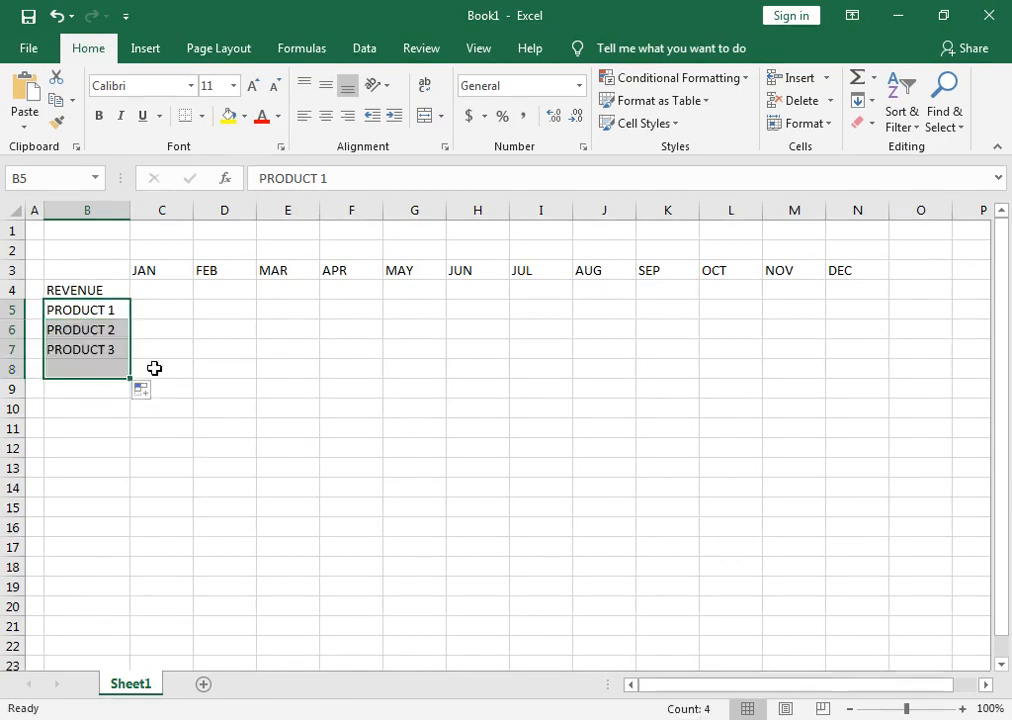
# Enter the formula =RANDBETWEEN(6000,10000) in cell C5 for PRODUCT 1's January revenue.
pyautogui.click(172, 311)
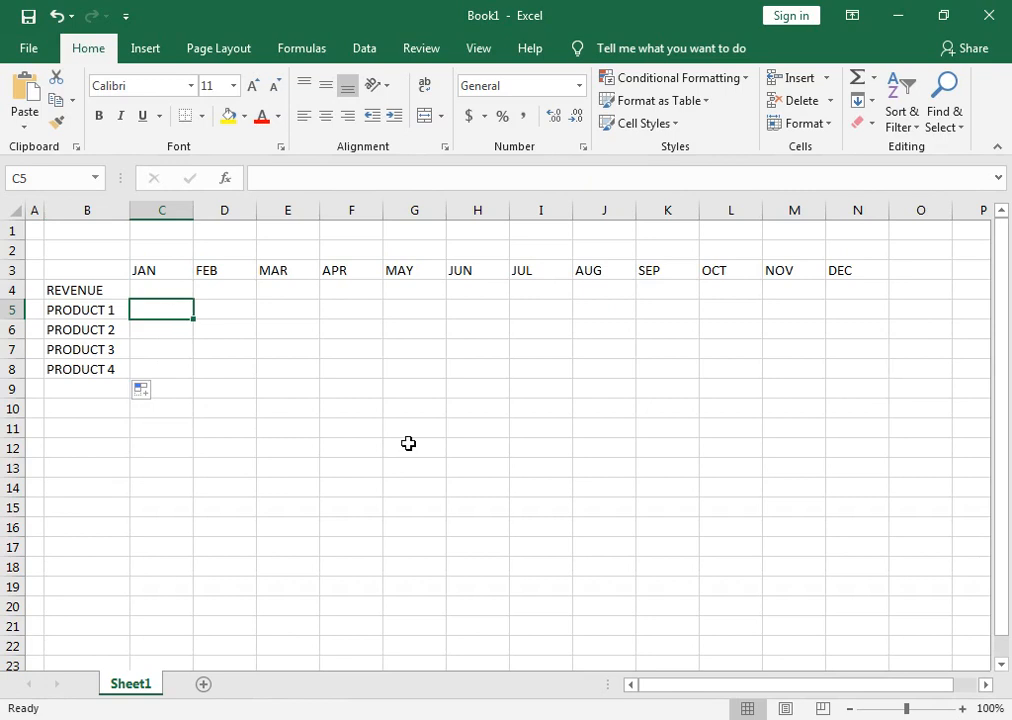
pyautogui.write('=')
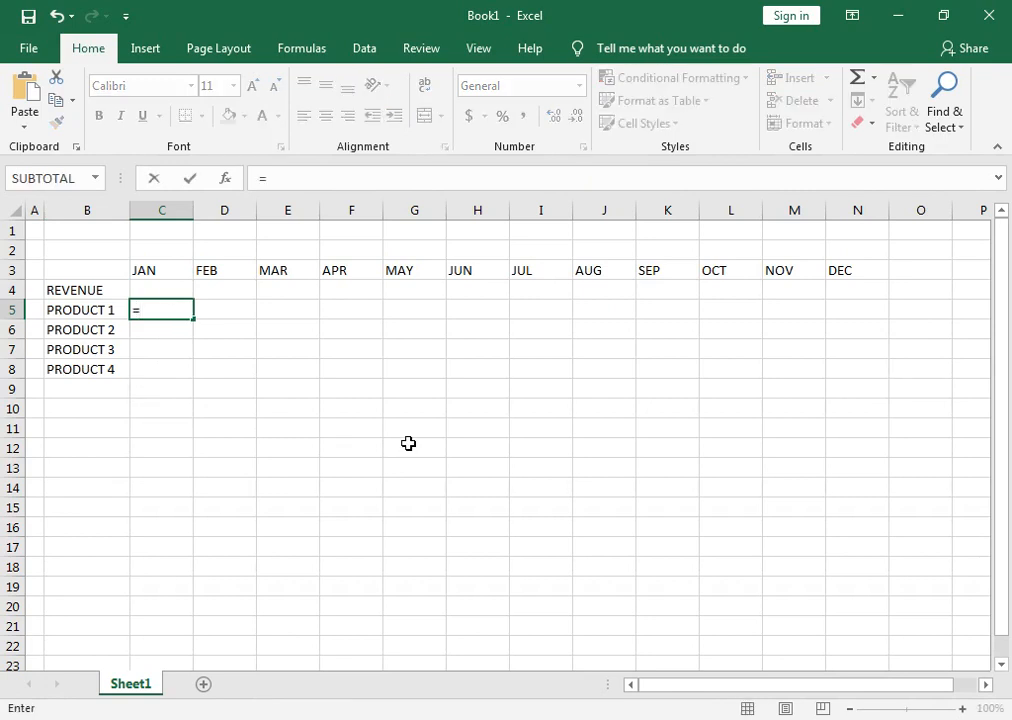
pyautogui.write('RAN')
pyautogui.press('Down')
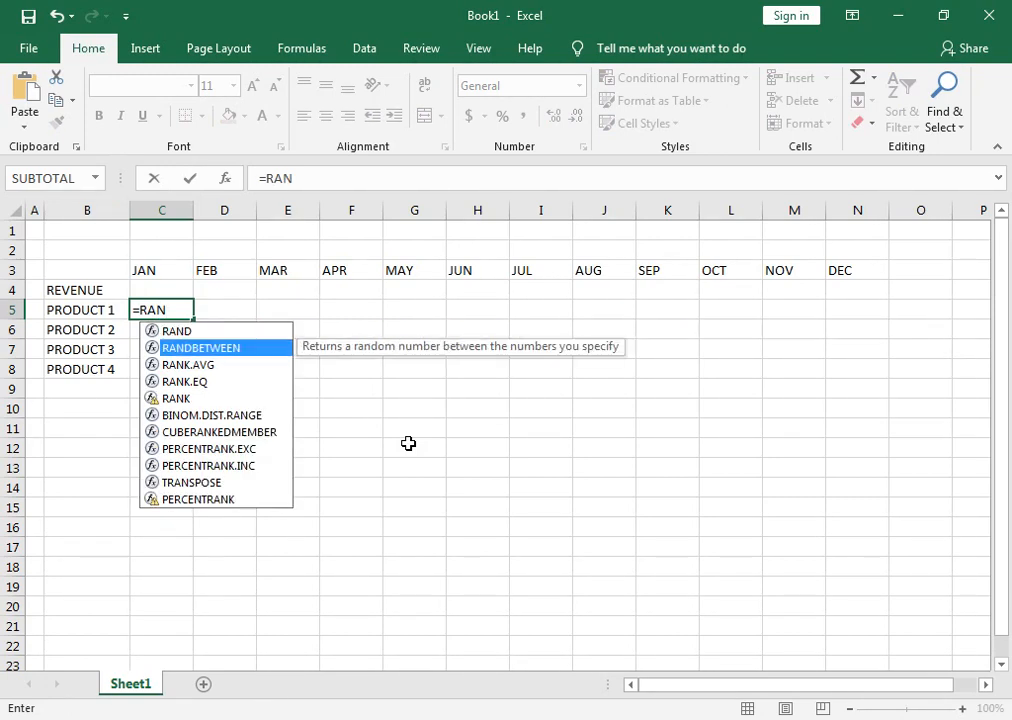
pyautogui.press('Tab')
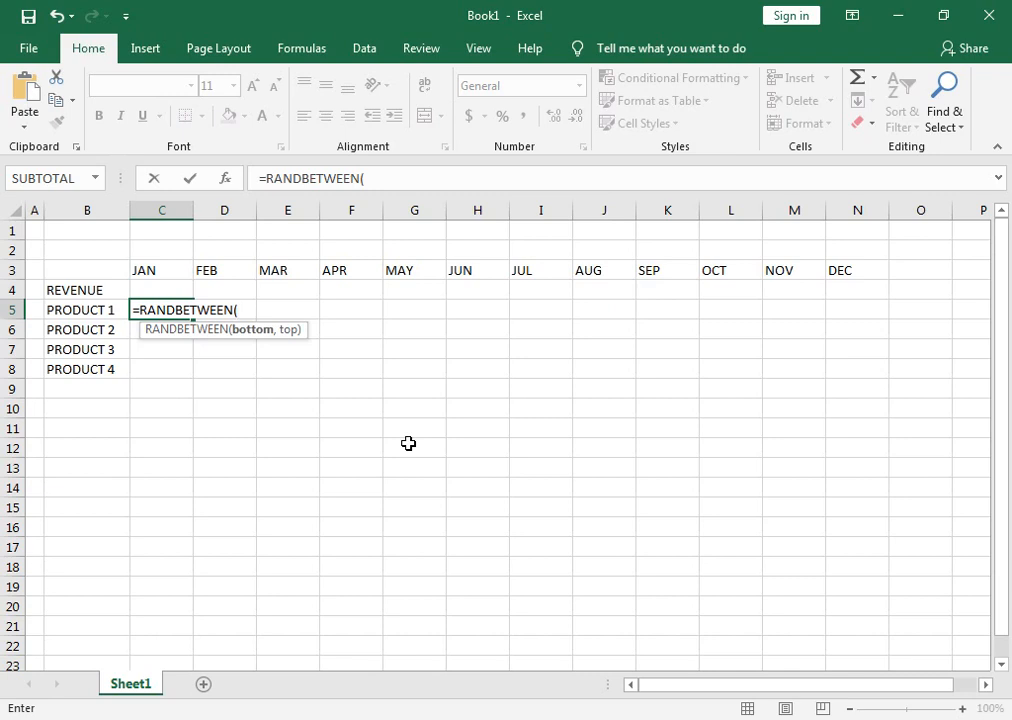
pyautogui.write('6000,')
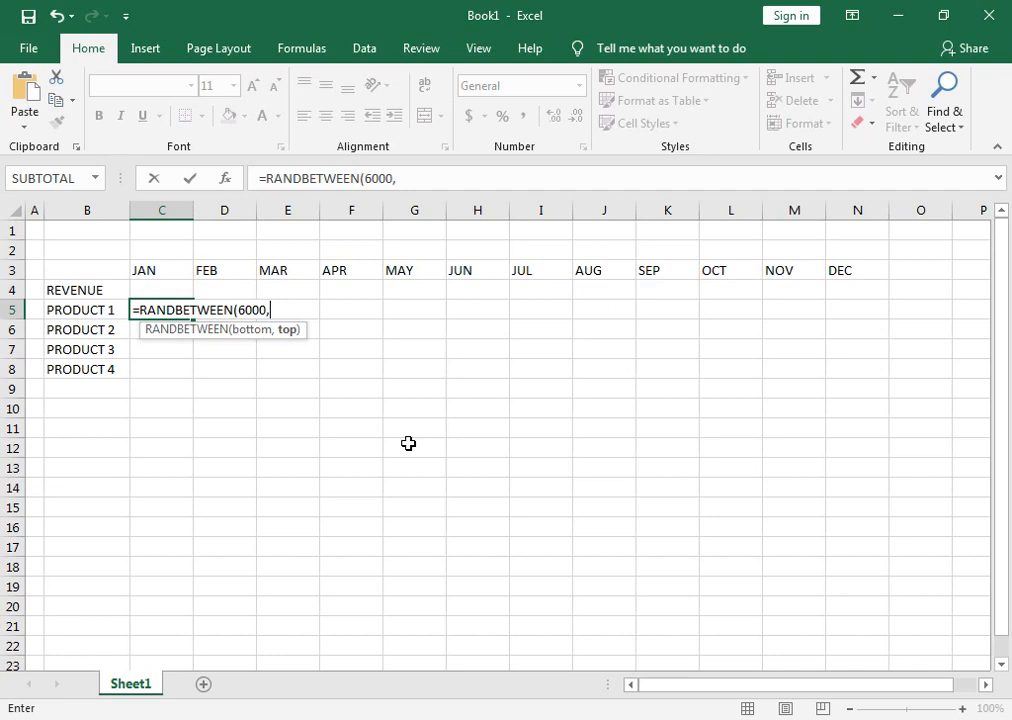
pyautogui.write('10000')
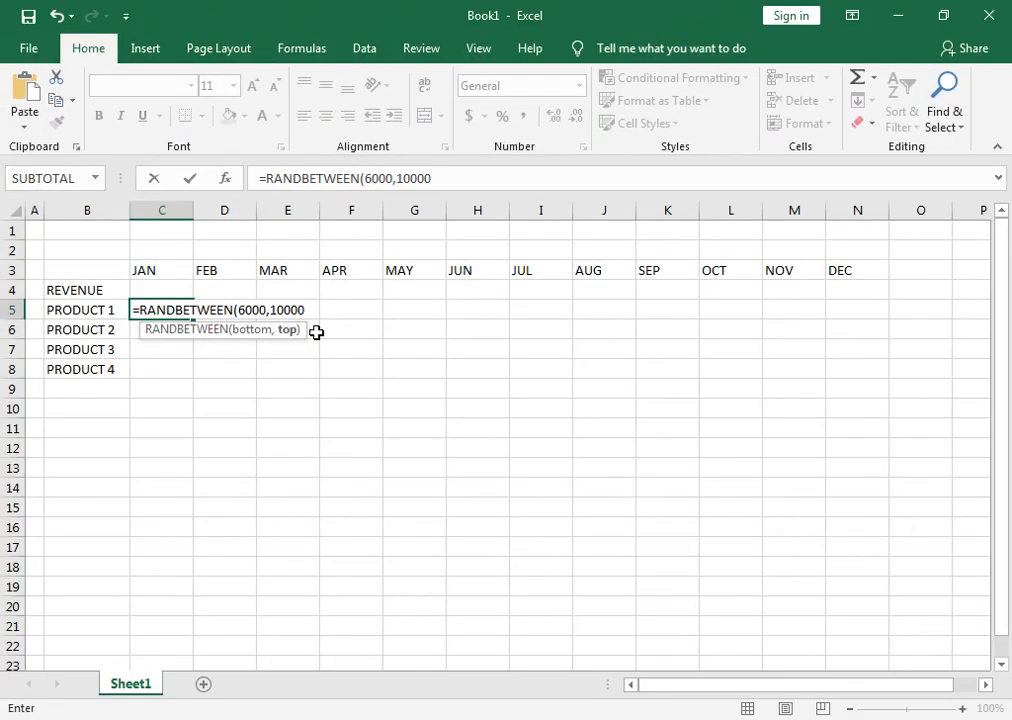
pyautogui.write(')')
pyautogui.press('Return')
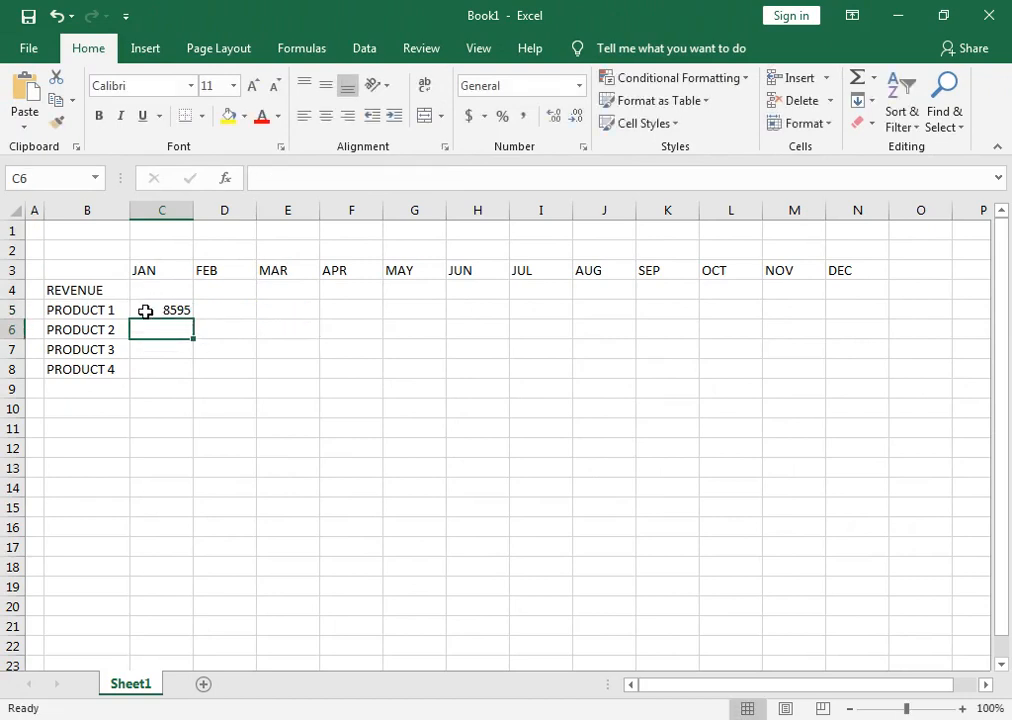
# Fill the random-number formula from C5 down to PRODUCT 4 and across to DEC, covering C5:N8.
pyautogui.click(145, 311)
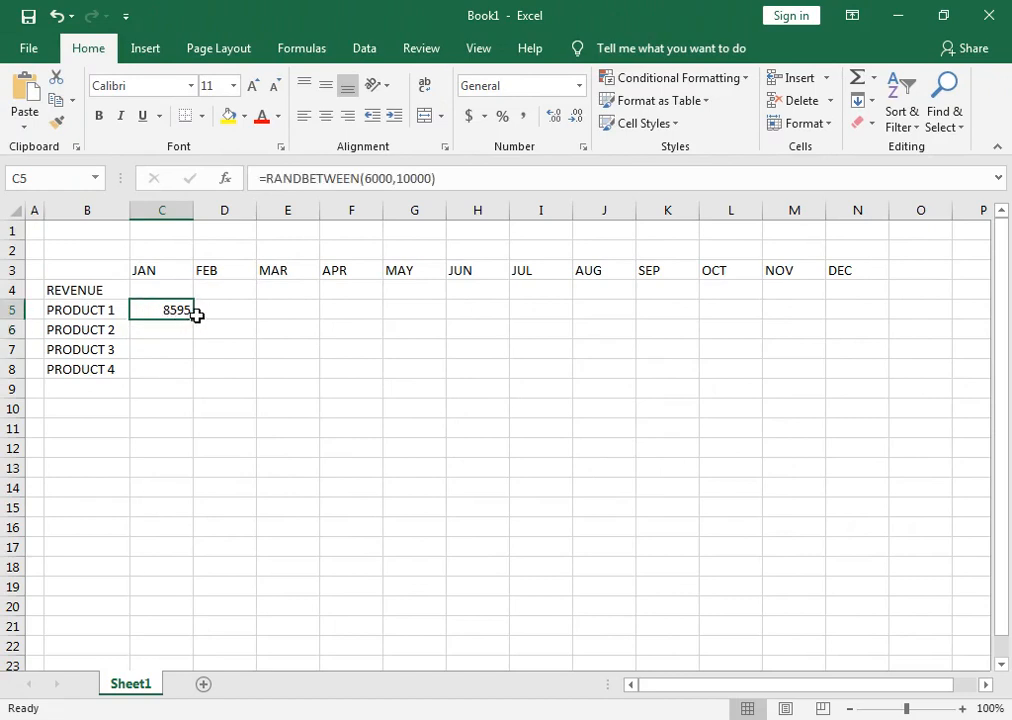
pyautogui.moveTo(194, 317); pyautogui.dragTo(186, 373)
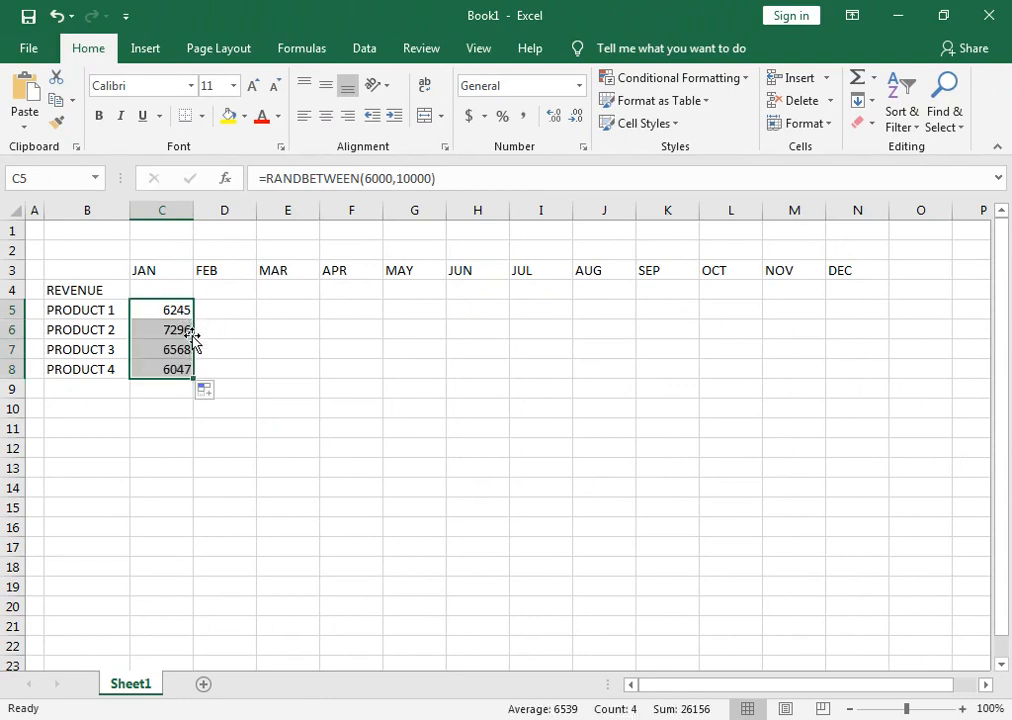
pyautogui.moveTo(192, 383); pyautogui.dragTo(850, 384)
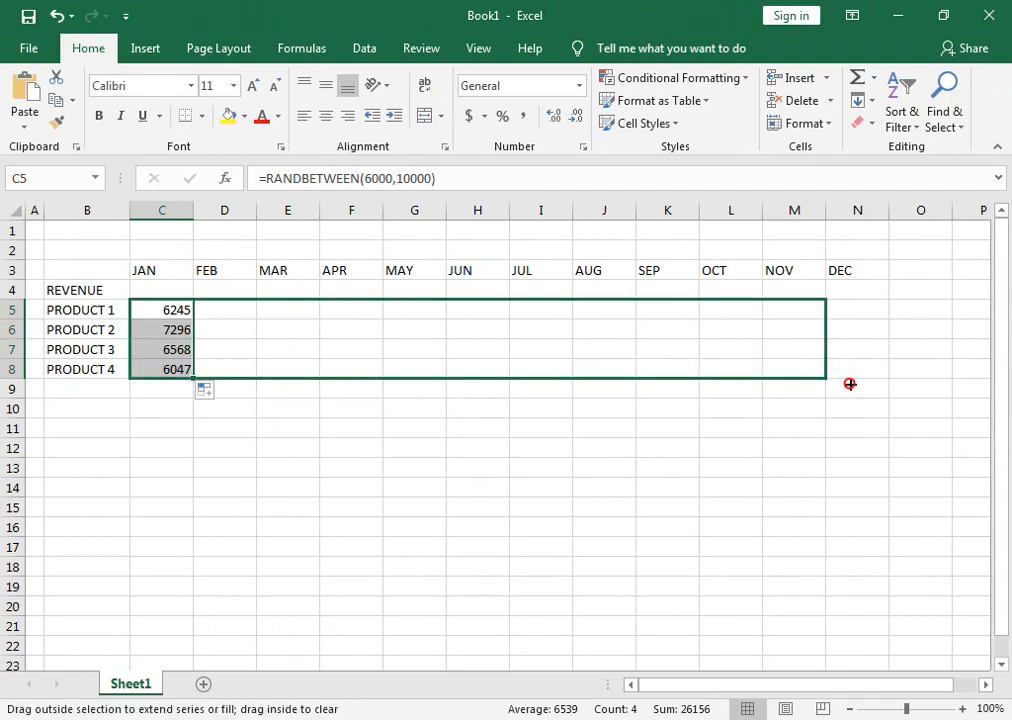
pyautogui.moveTo(850, 384); pyautogui.dragTo(865, 380)
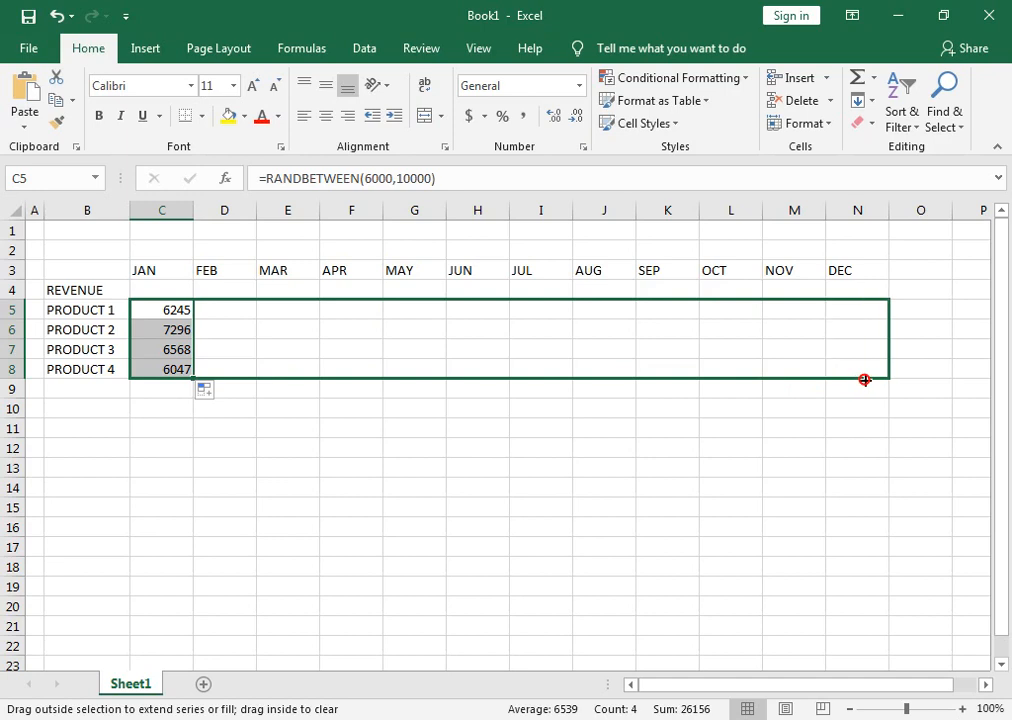
pyautogui.moveTo(865, 380); pyautogui.dragTo(865, 381)
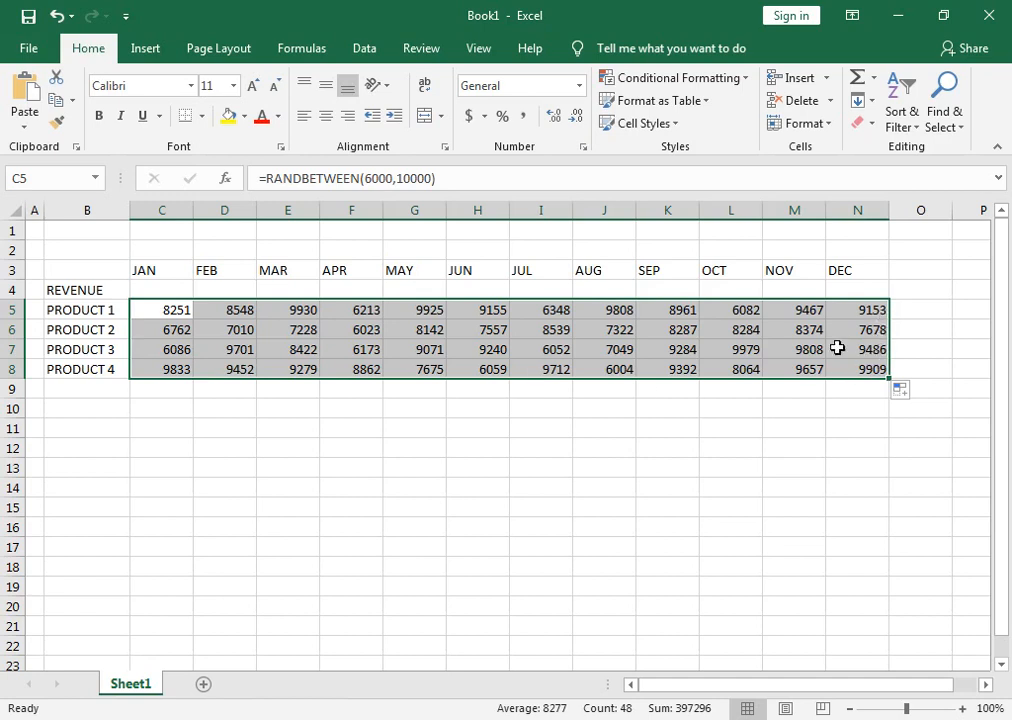
# Enter L in the empty cell E12 to make the random figures recalculate, and clear that cell again.
pyautogui.click(280, 441)
pyautogui.write('L')
pyautogui.press('Return')
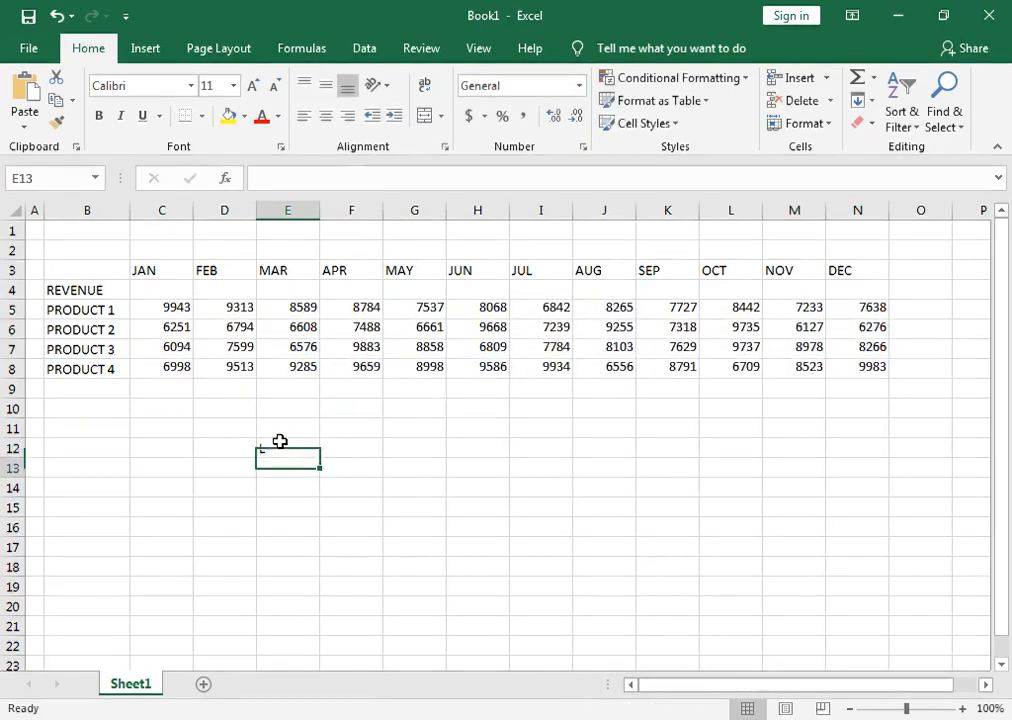
pyautogui.click(280, 441)
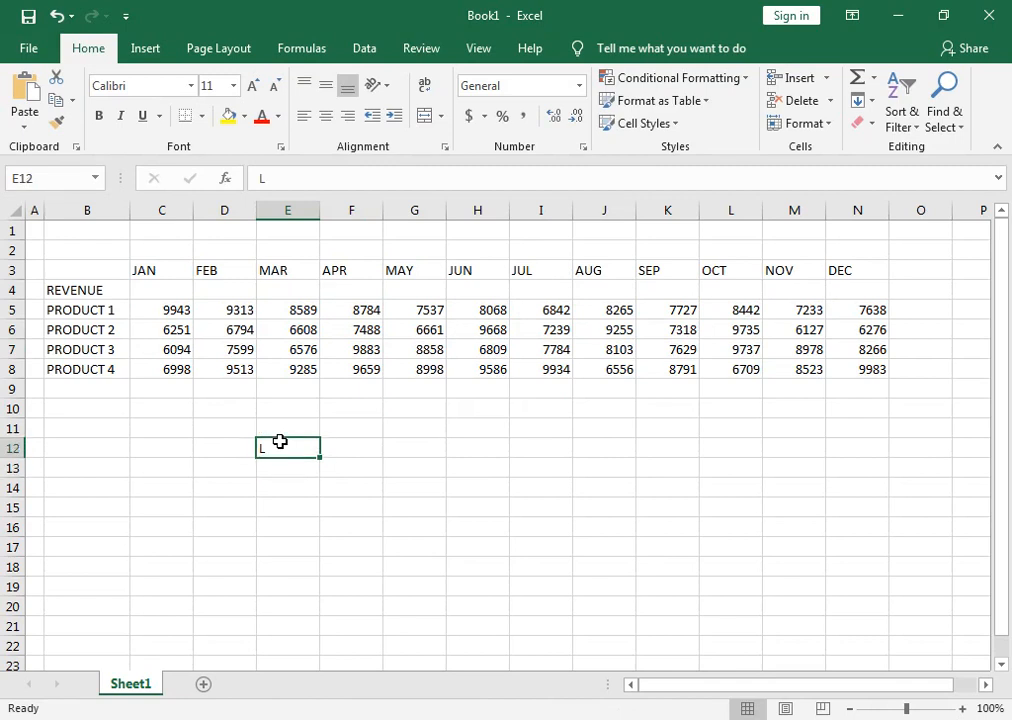
pyautogui.press('Delete')
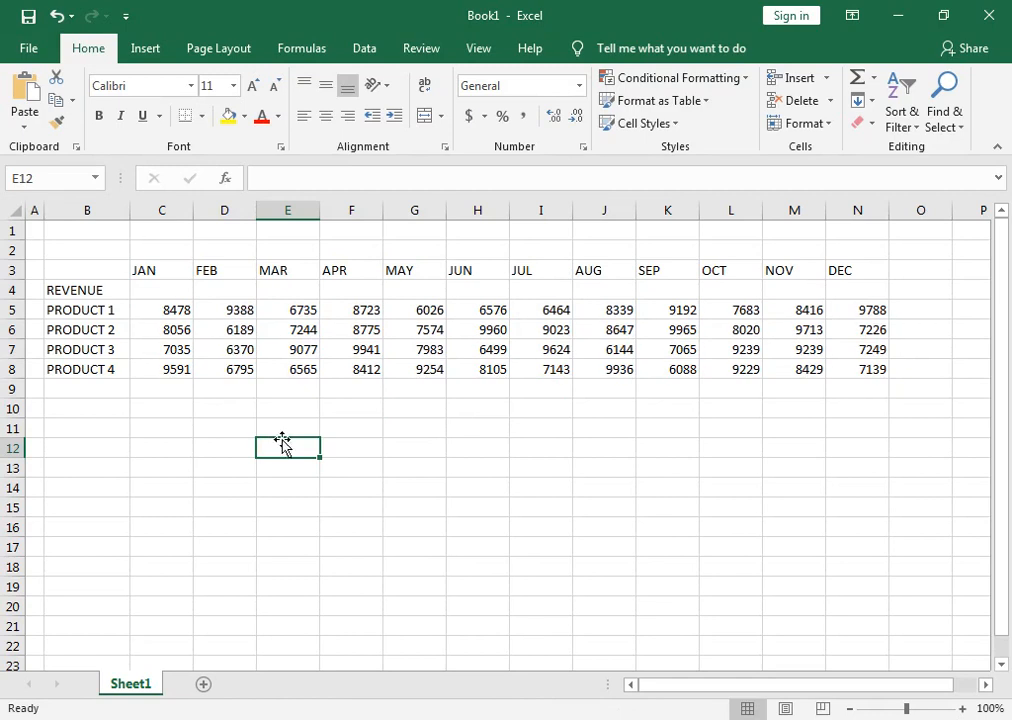
# Copy the revenue figures in C5:N8 and paste them over themselves as values only, replacing the formulas.
pyautogui.moveTo(133, 311); pyautogui.dragTo(849, 365)
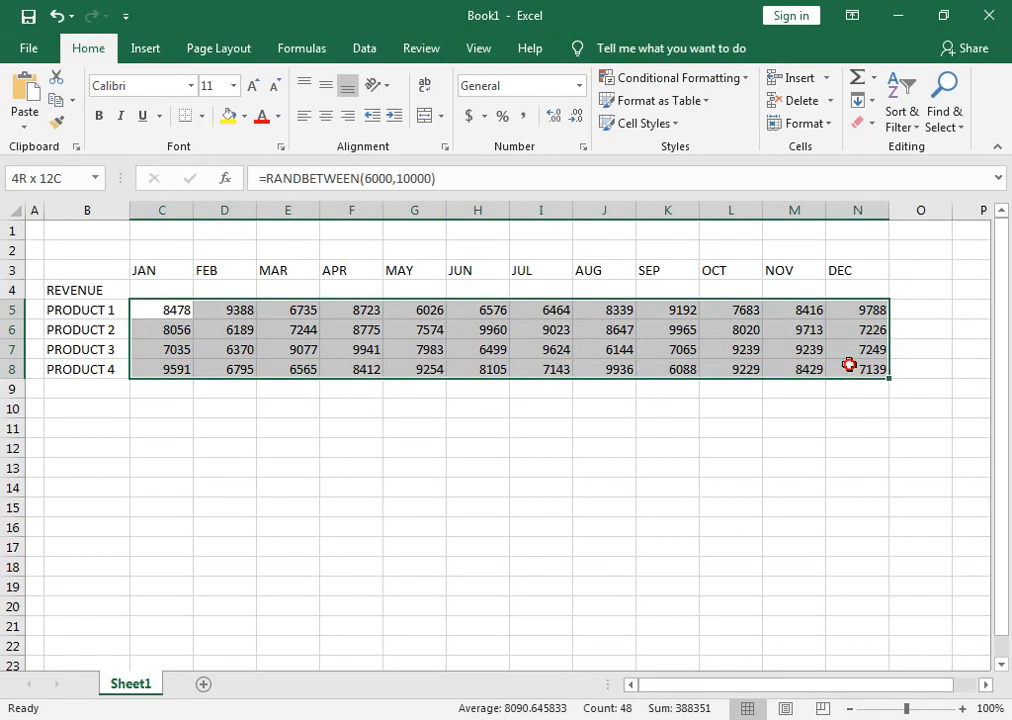
pyautogui.click(72, 100)
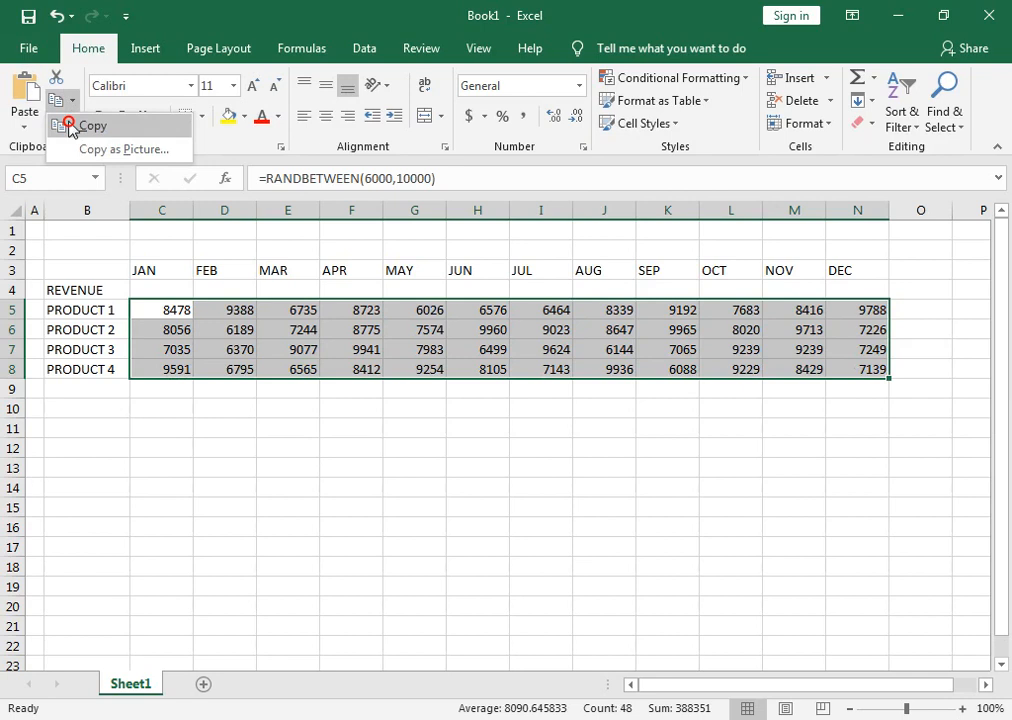
pyautogui.click(90, 126)
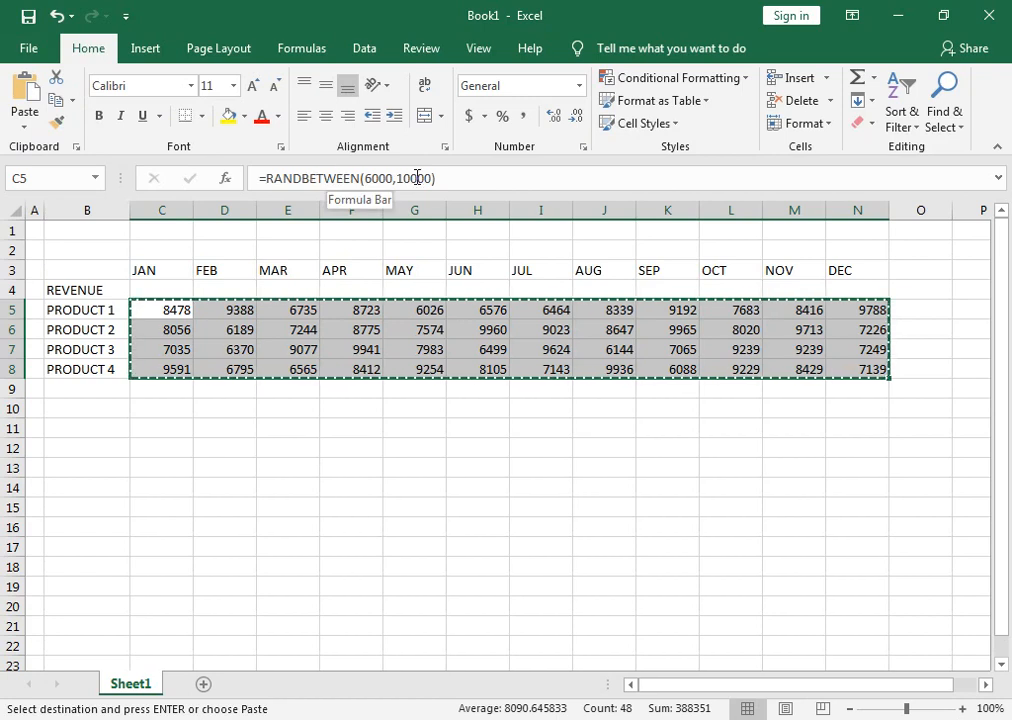
pyautogui.click(25, 124)
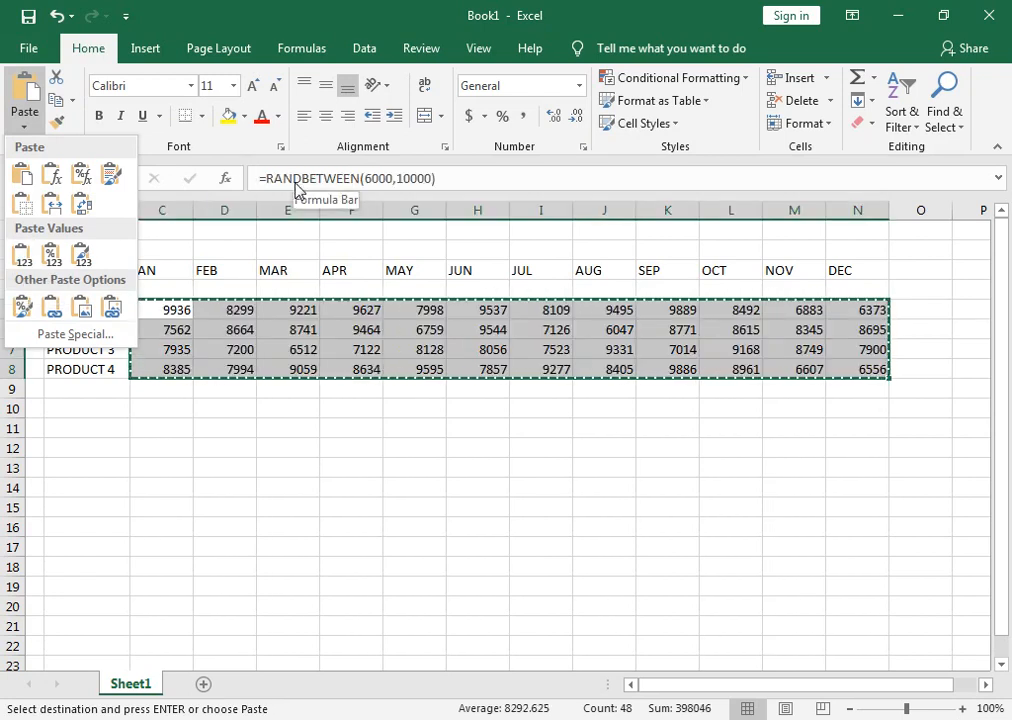
pyautogui.click(20, 258)
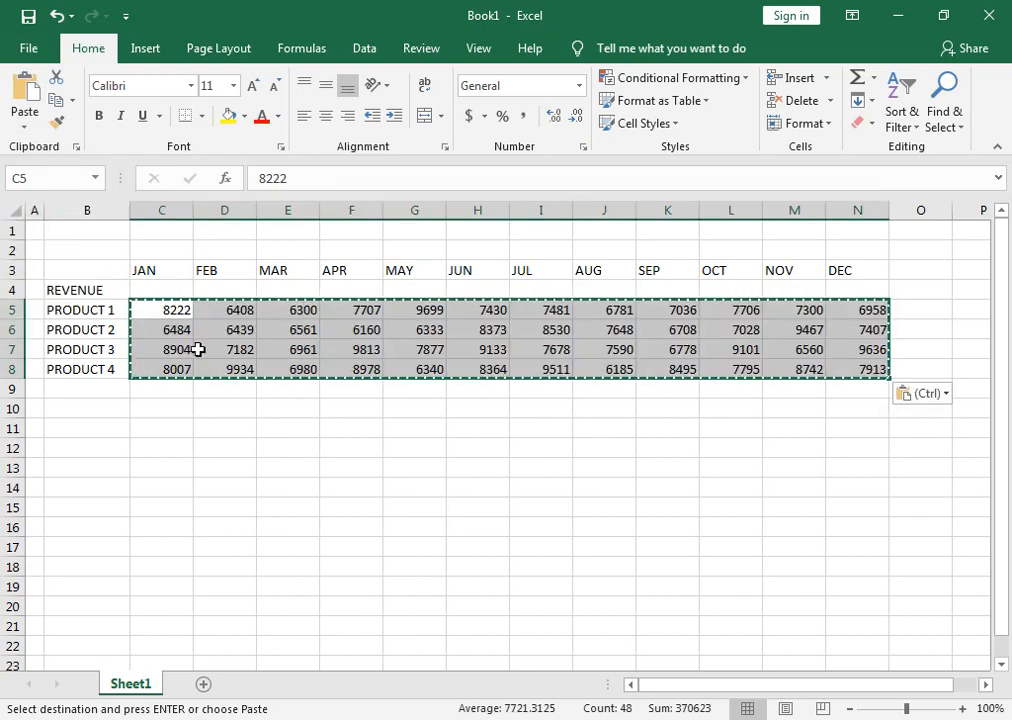
# Enter P in the empty cell E12 to test whether the pasted revenue figures still recalculate, and leave the cell empty again.
pyautogui.click(287, 448)
pyautogui.write('P')
pyautogui.hotkey('ctrl', 'Return')
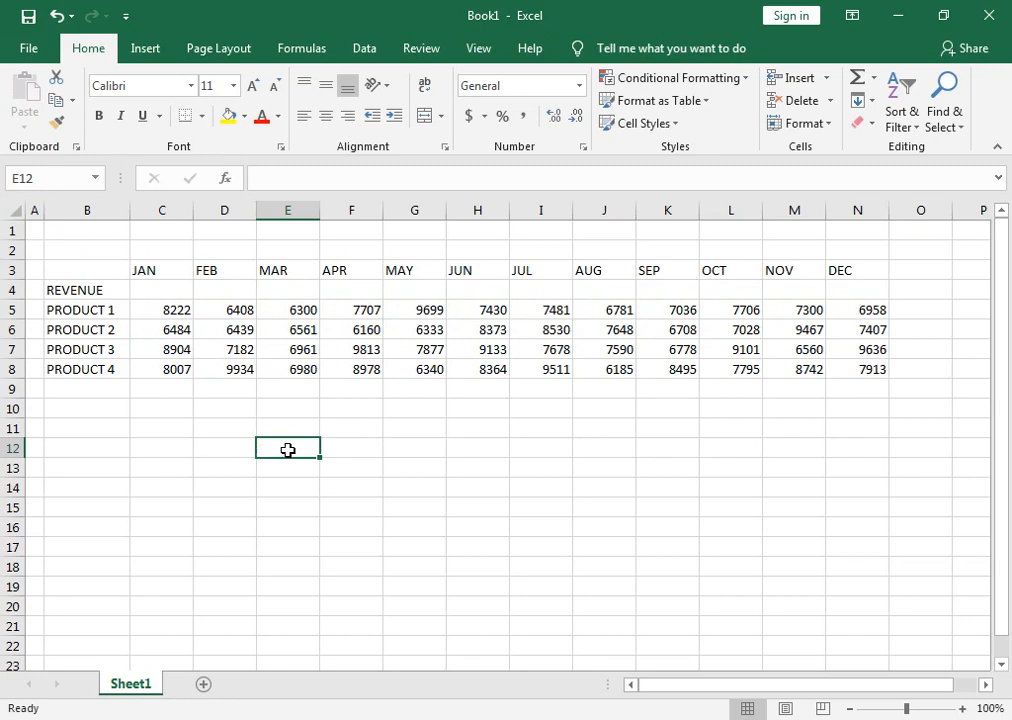
# Centre the revenue figures in C5:N8 and apply the Comma Style number format to them.
pyautogui.moveTo(176, 314); pyautogui.dragTo(871, 374)
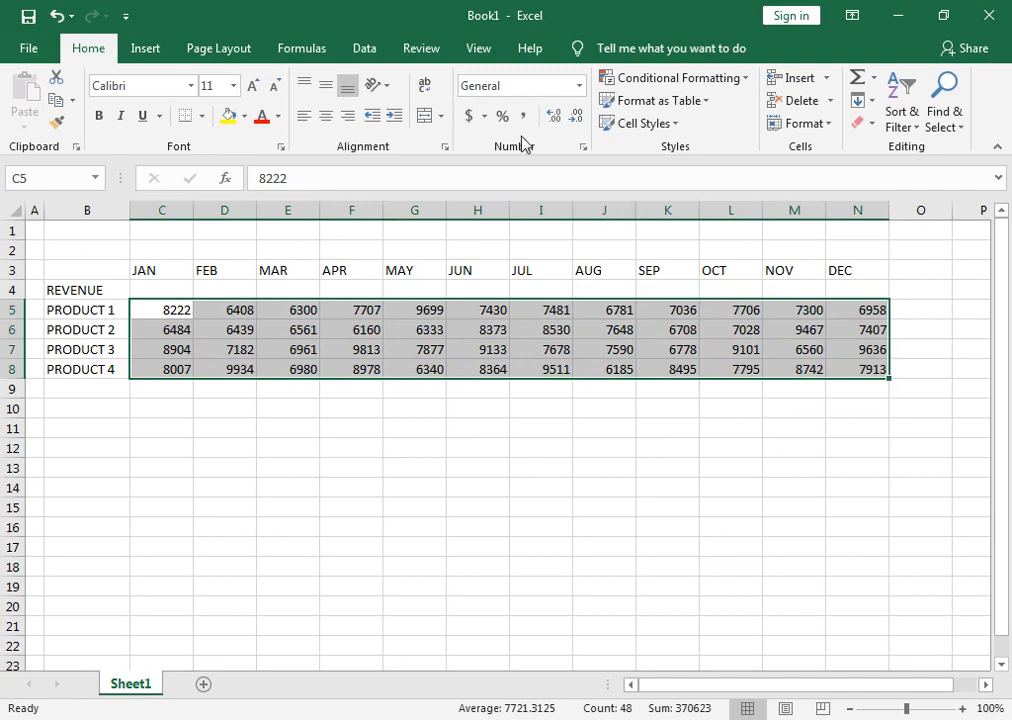
pyautogui.click(335, 122)
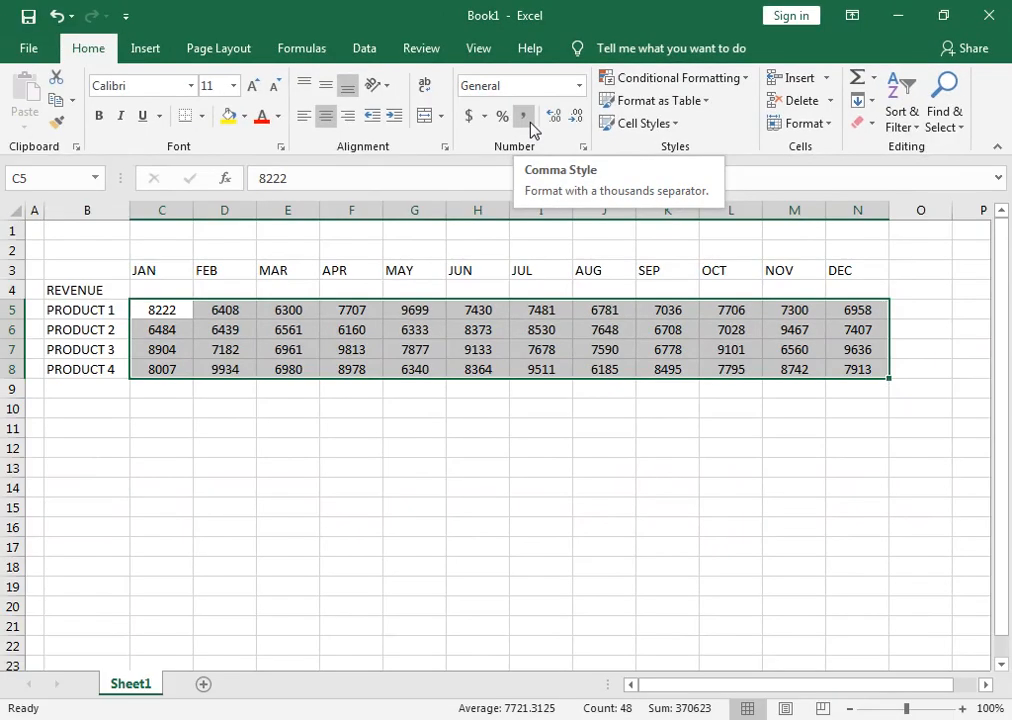
pyautogui.click(530, 122)
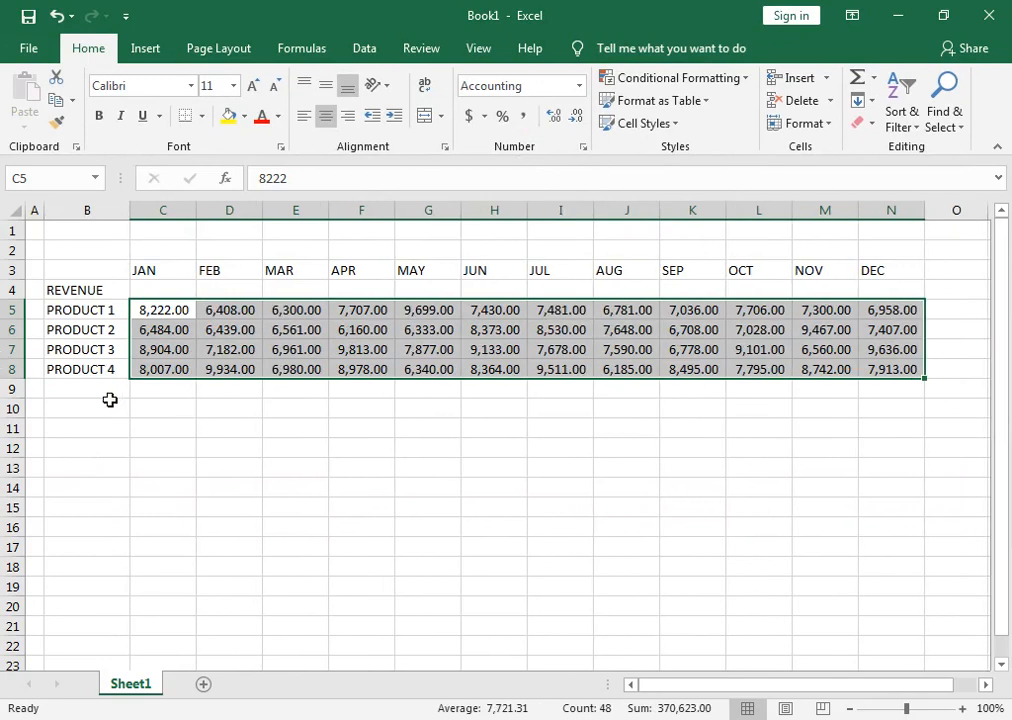
pyautogui.hotkey('ctrl', 'q')
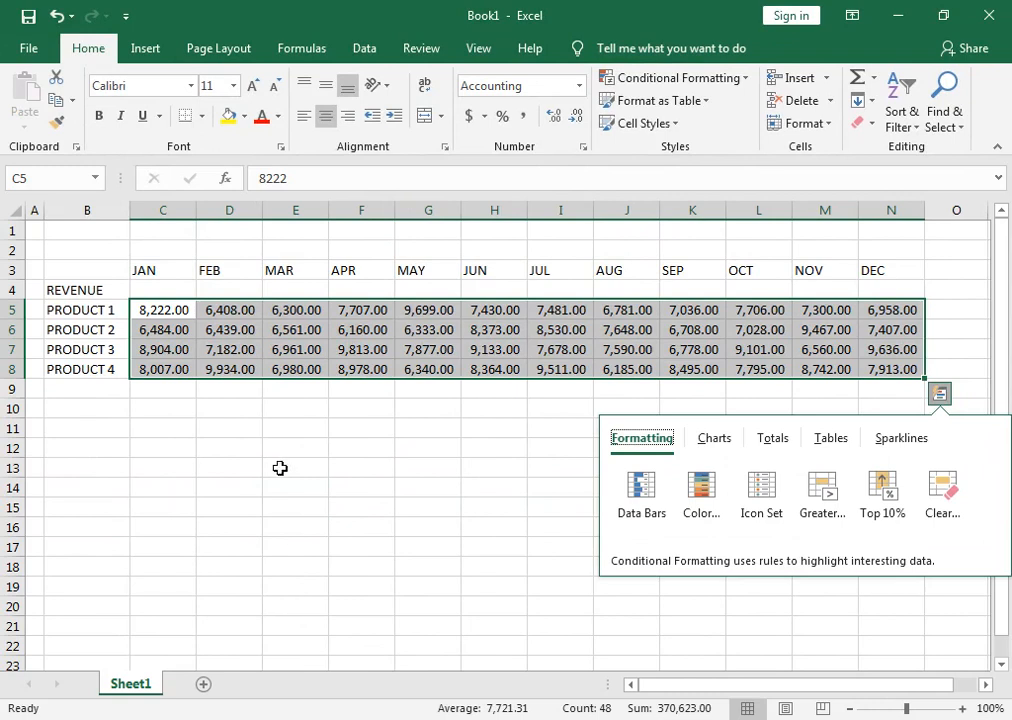
# Total each month's revenue from JAN to DEC in C9:N9 with the Sum function.
pyautogui.moveTo(190, 393); pyautogui.dragTo(893, 392)
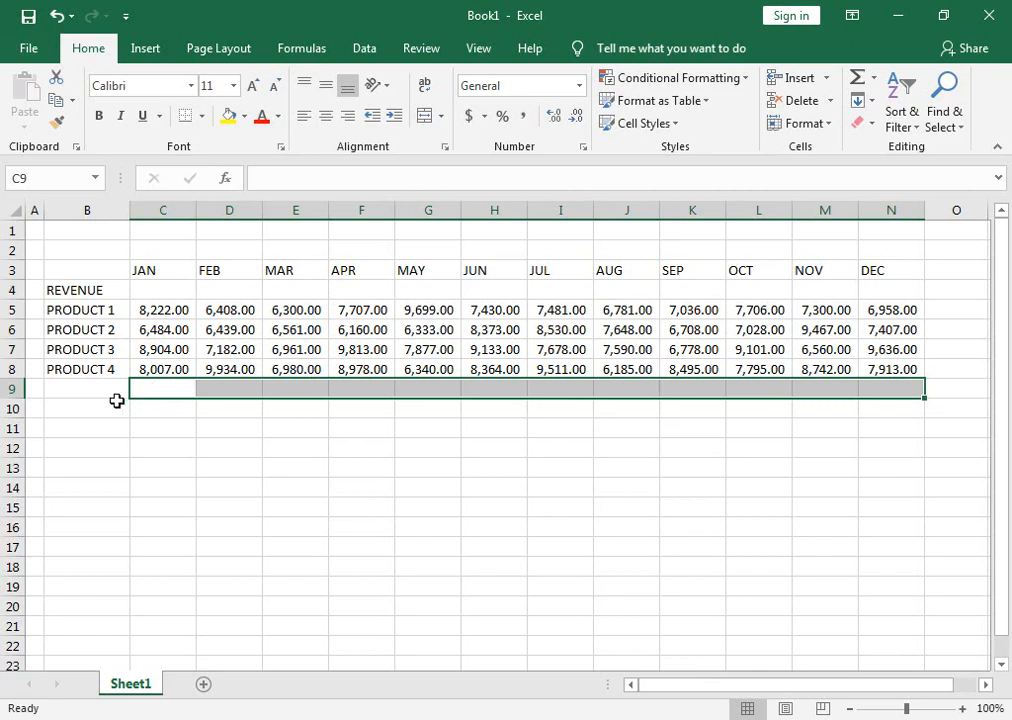
pyautogui.click(874, 78)
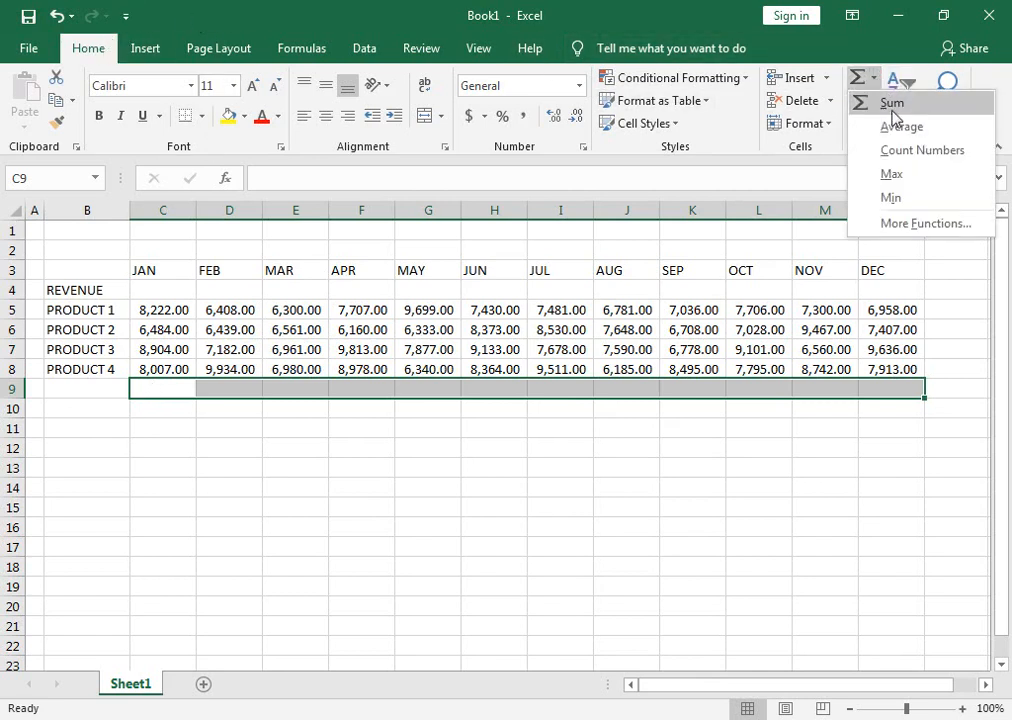
pyautogui.click(891, 104)
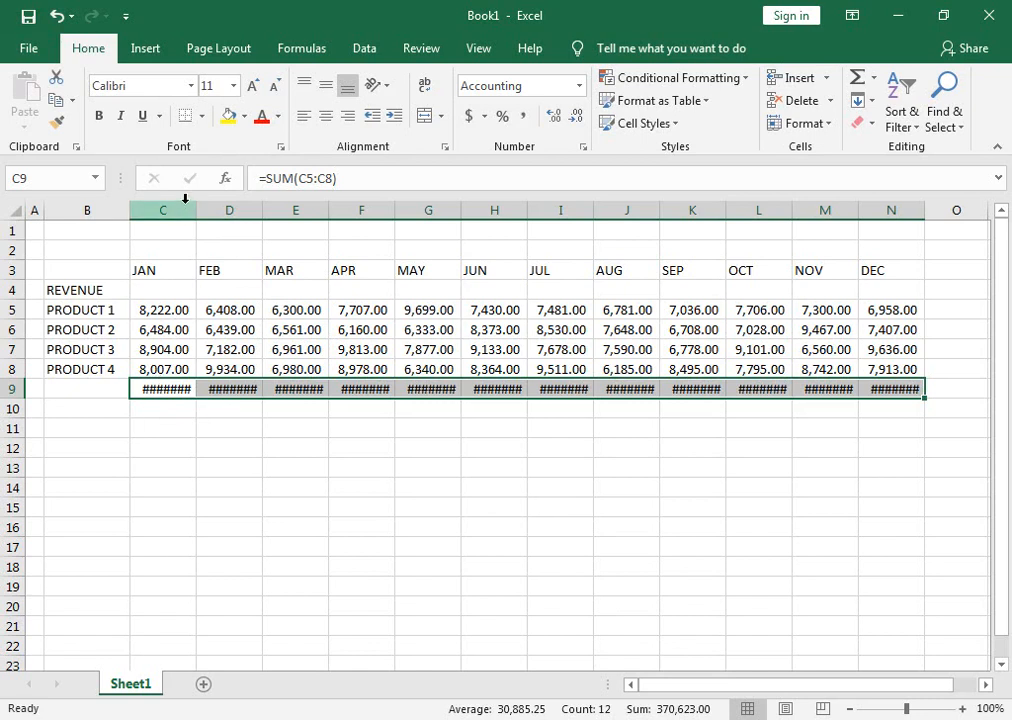
# Make columns C to N slightly narrower than their autofit width and reduce their font size to 10.
pyautogui.moveTo(185, 199); pyautogui.dragTo(888, 208)
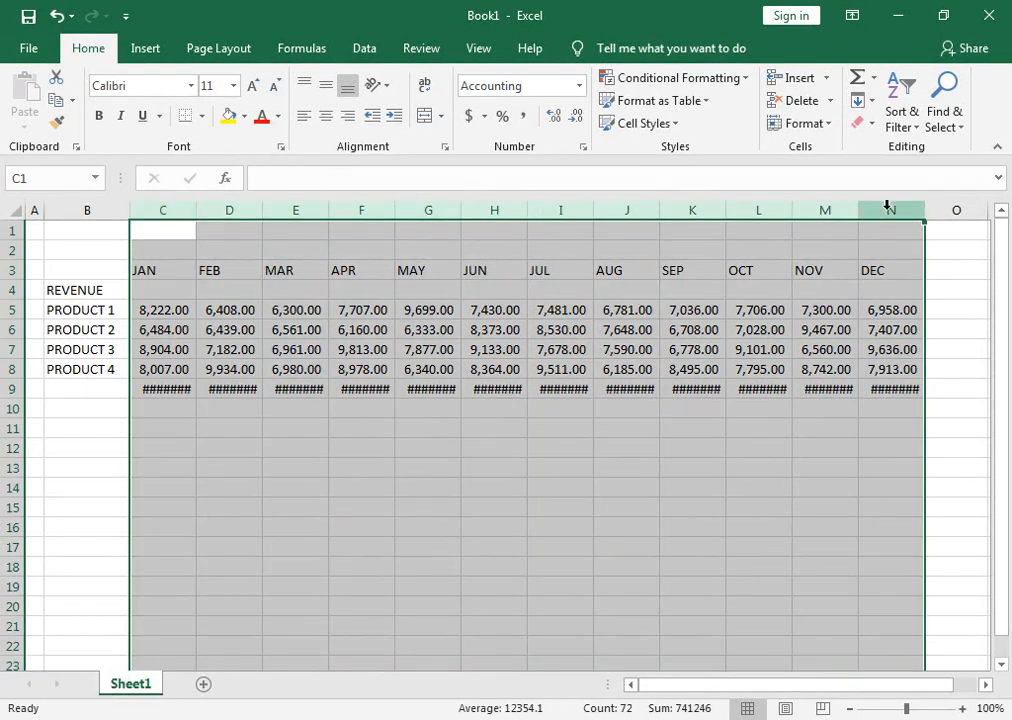
pyautogui.doubleClick(858, 211)
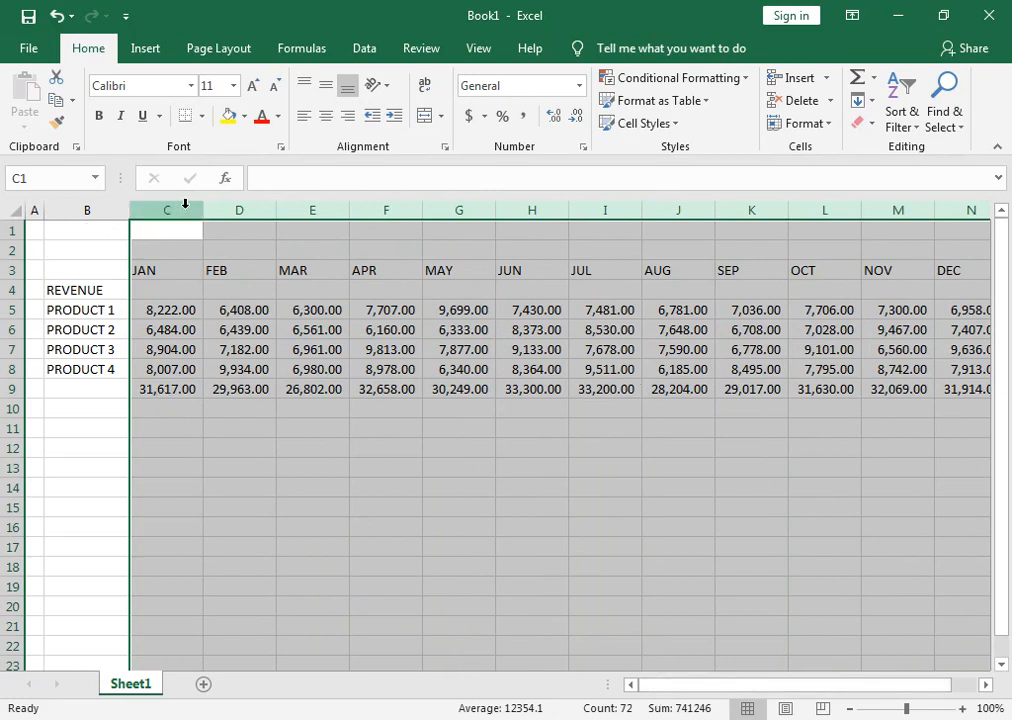
pyautogui.moveTo(199, 210); pyautogui.dragTo(196, 211)
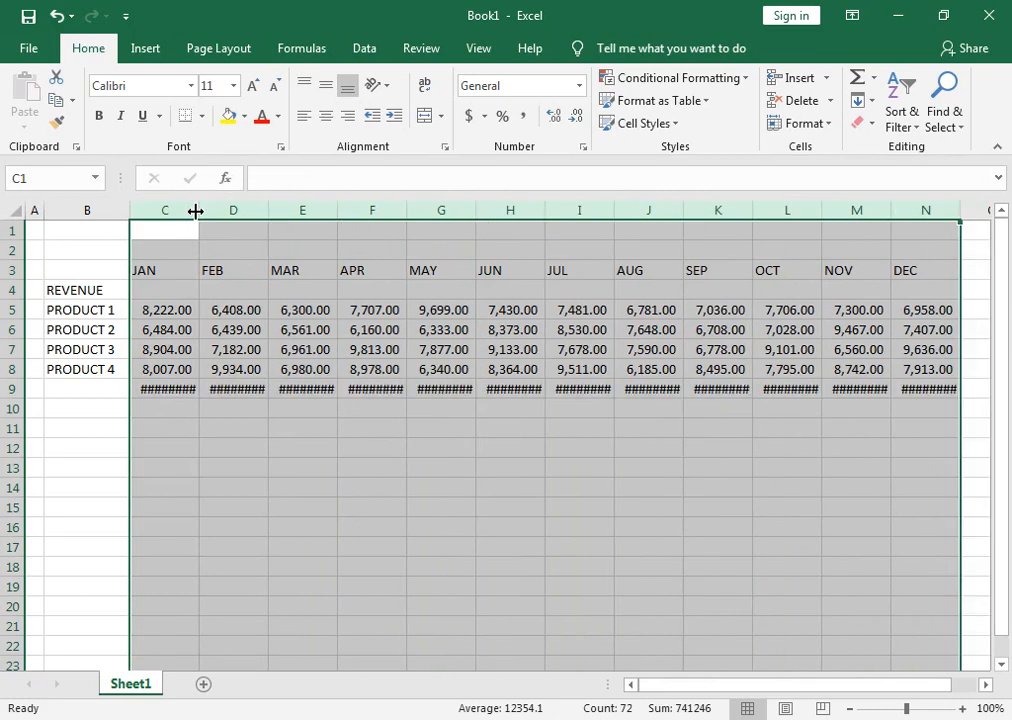
pyautogui.click(277, 87)
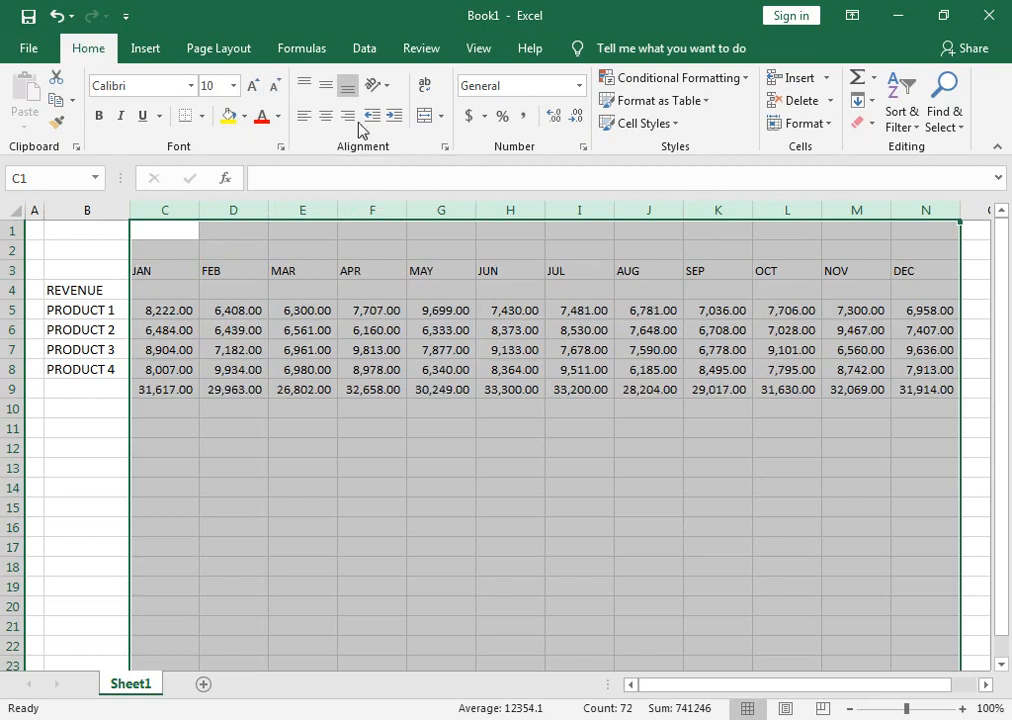
pyautogui.click(163, 391)
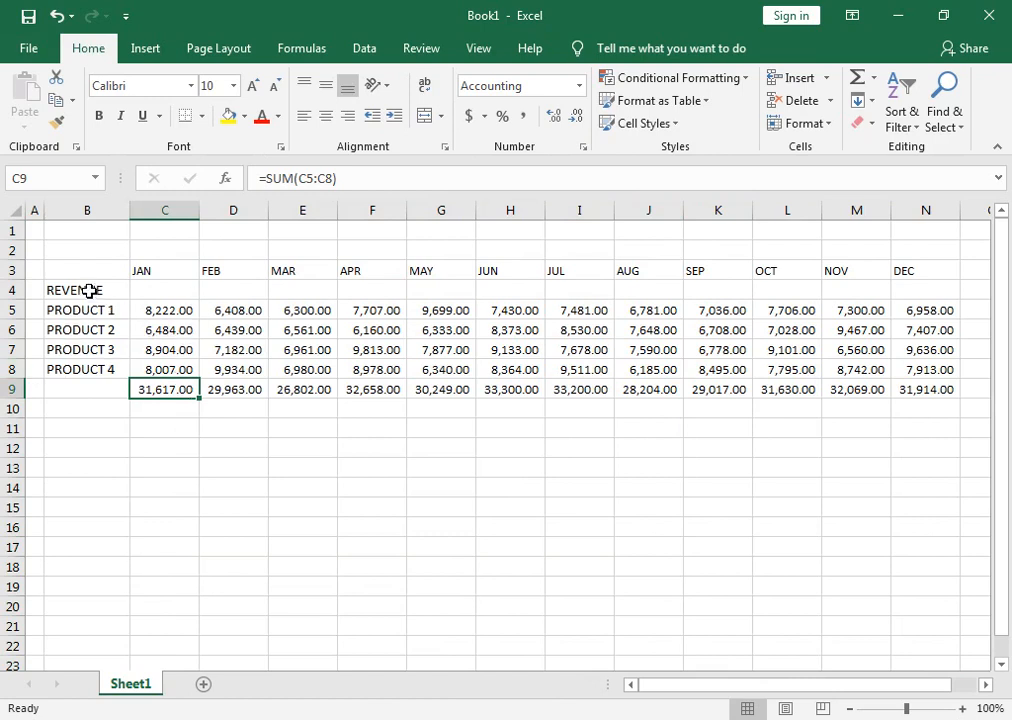
# Add the heading EXPENSE in B11 and copy the PRODUCT 1 to PRODUCT 4 labels into B12:B15.
pyautogui.click(85, 424)
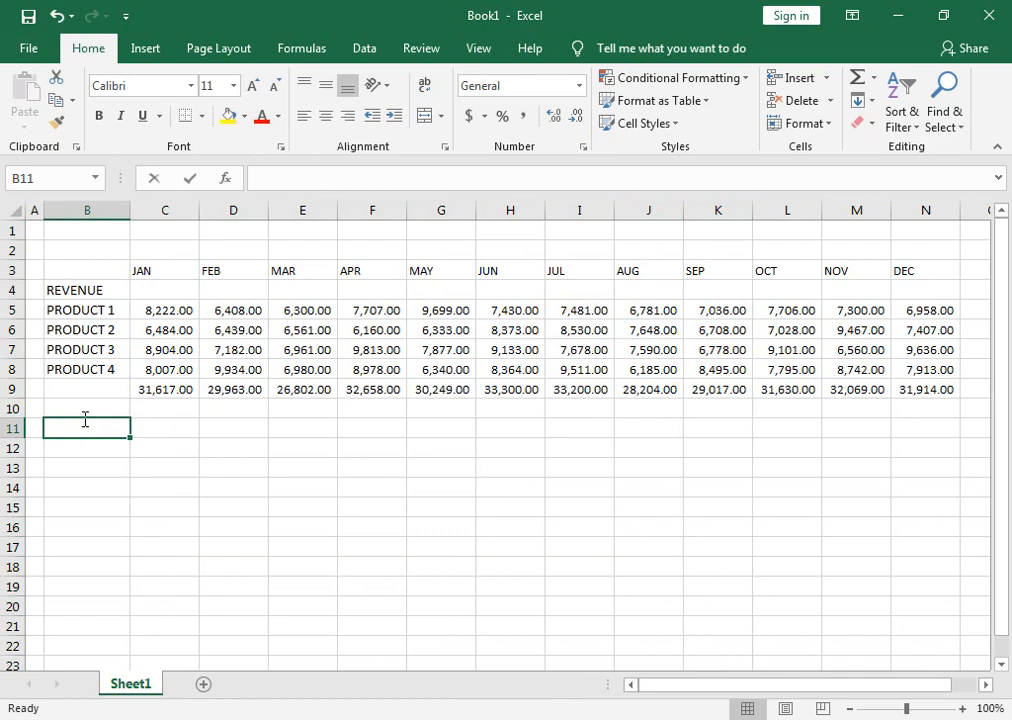
pyautogui.write('EXPEN')
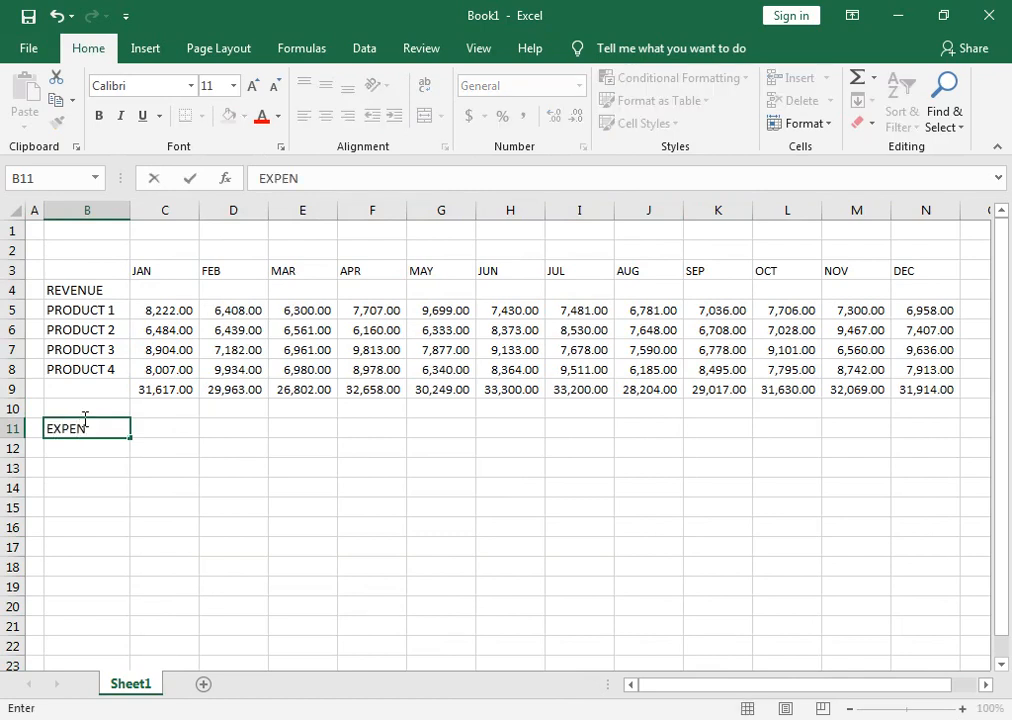
pyautogui.write('SE')
pyautogui.press('Return')
pyautogui.moveTo(97, 312); pyautogui.dragTo(101, 375)
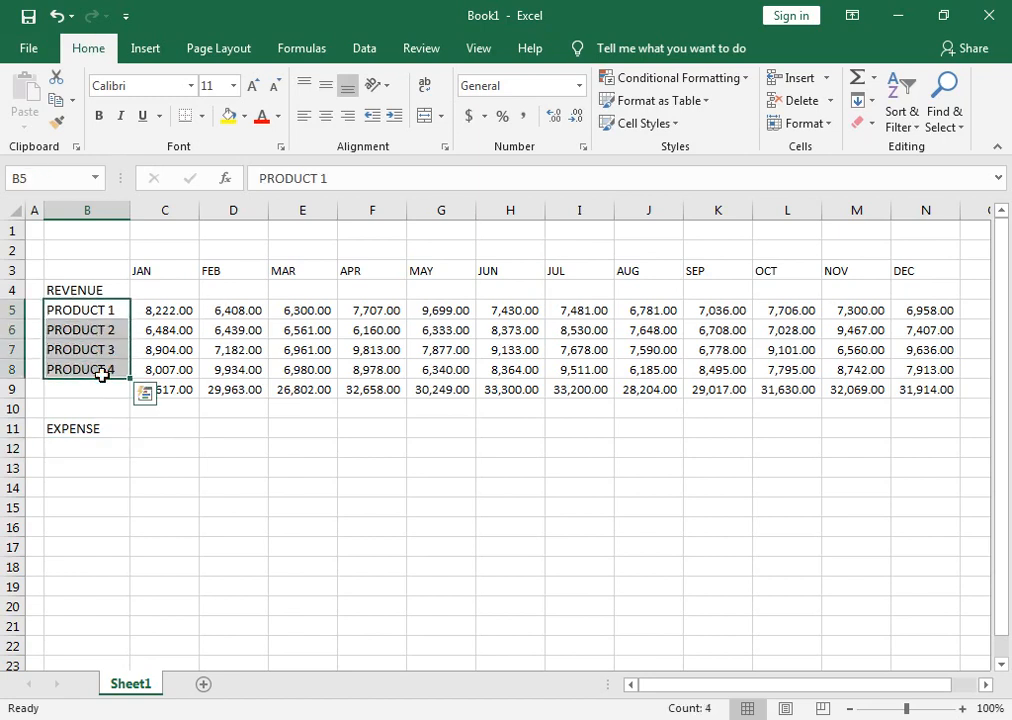
pyautogui.hotkey('ctrl', 'c')
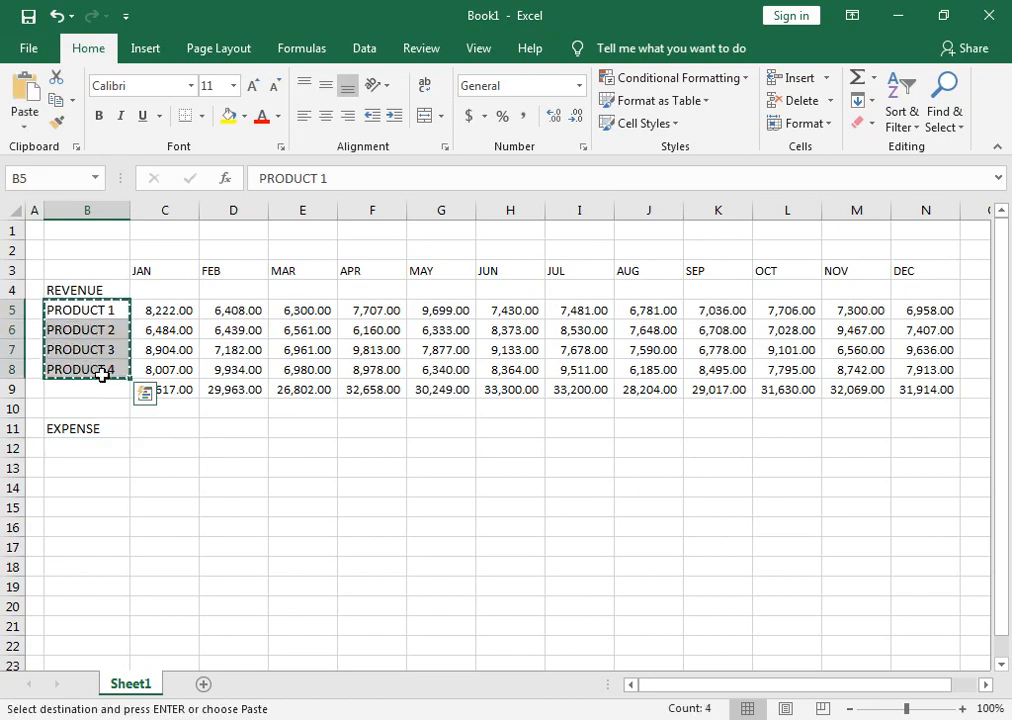
pyautogui.click(108, 443)
pyautogui.hotkey('ctrl', 'v')
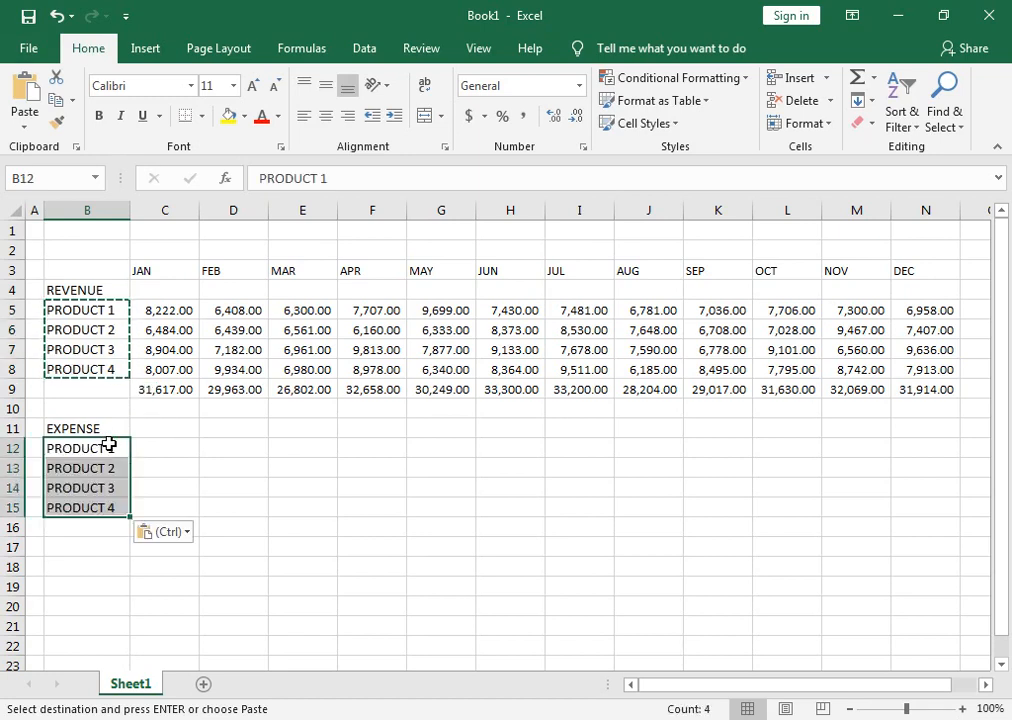
# Enter the formula =RANDBETWEEN(2000,5000) in cell C12 for PRODUCT 1's January expense.
pyautogui.click(176, 450)
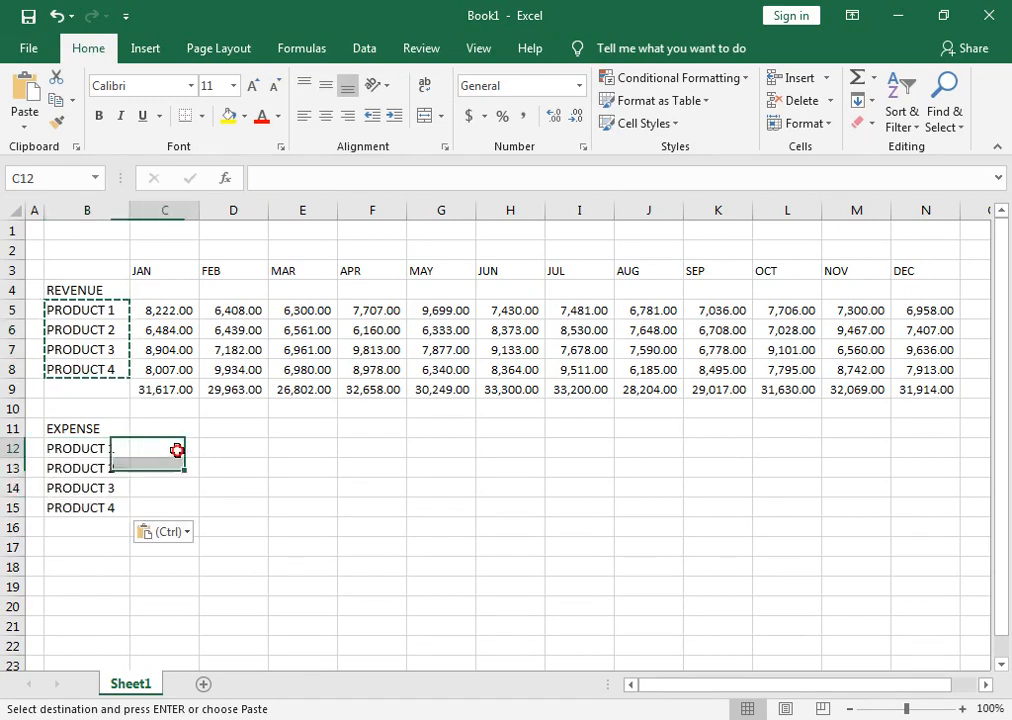
pyautogui.press('Escape')
pyautogui.write('=R')
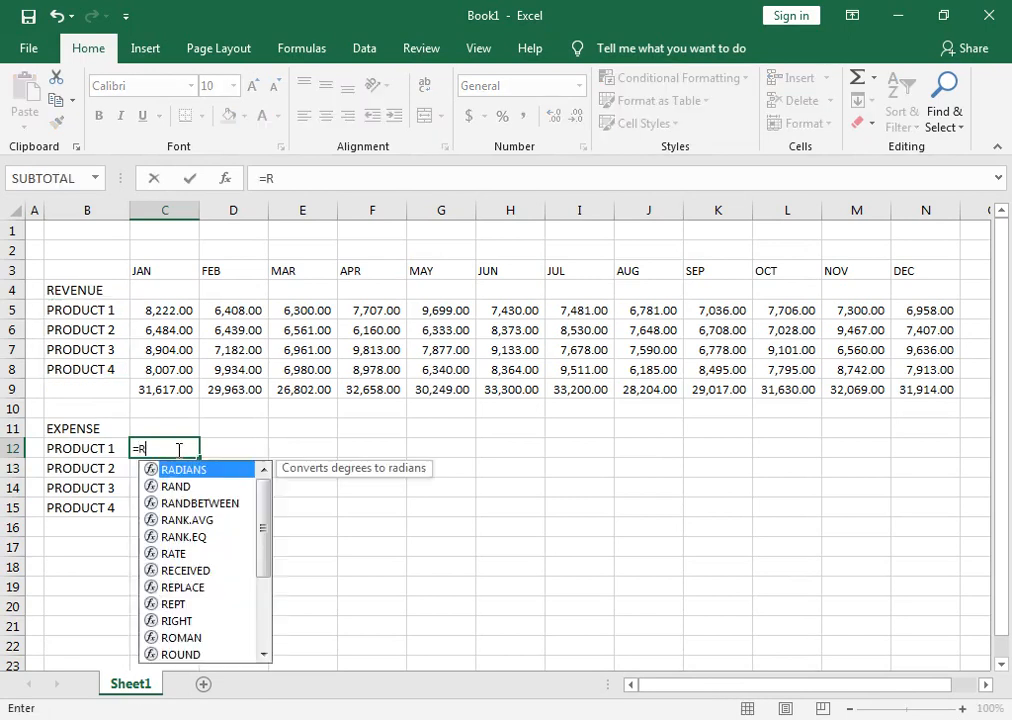
pyautogui.write('AN')
pyautogui.press('Down')
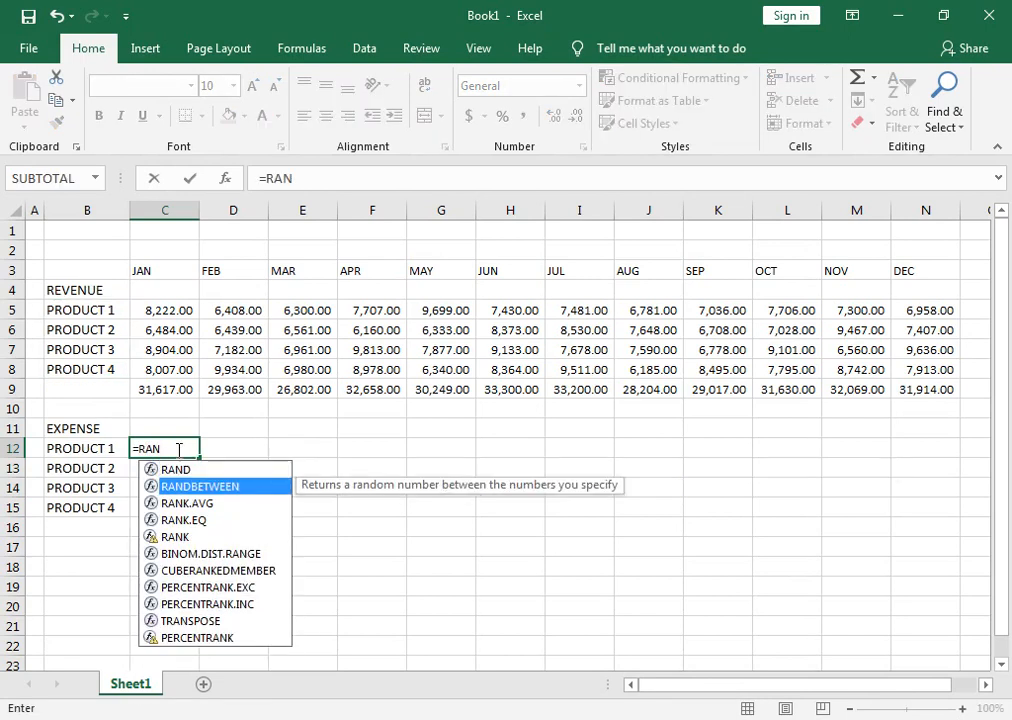
pyautogui.press('Tab')
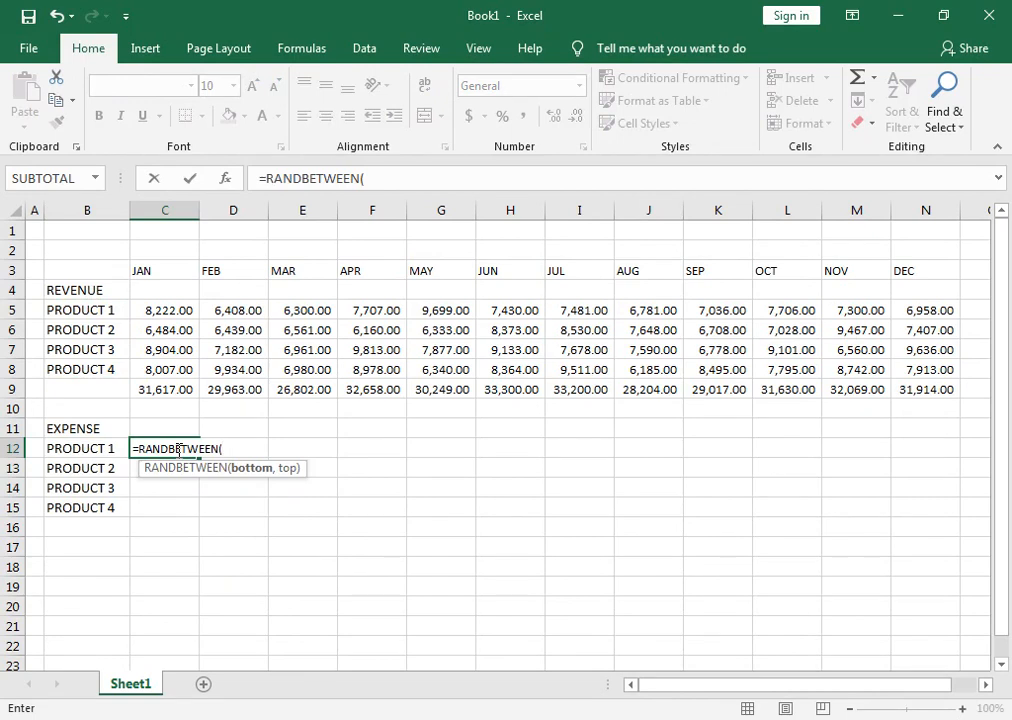
pyautogui.write('2000,')
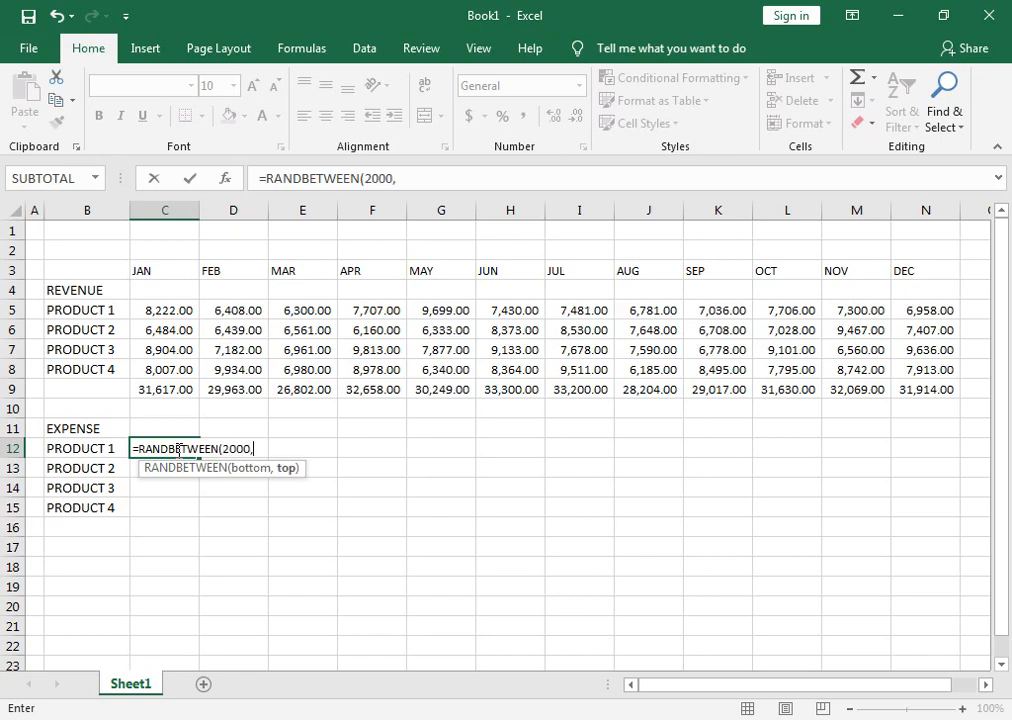
pyautogui.write('5000)')
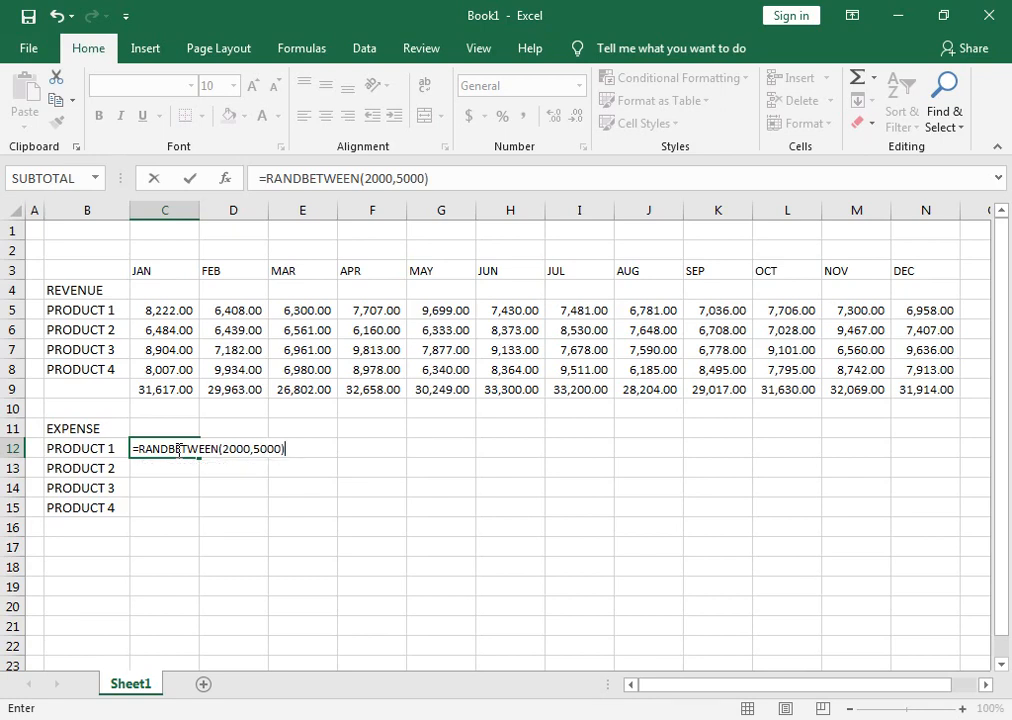
pyautogui.press('Return')
# Fill the expense formula from C12 down to PRODUCT 4 and across to DEC, and apply Comma Style to C12:N15.
pyautogui.click(178, 448)
pyautogui.moveTo(200, 457); pyautogui.dragTo(201, 521)
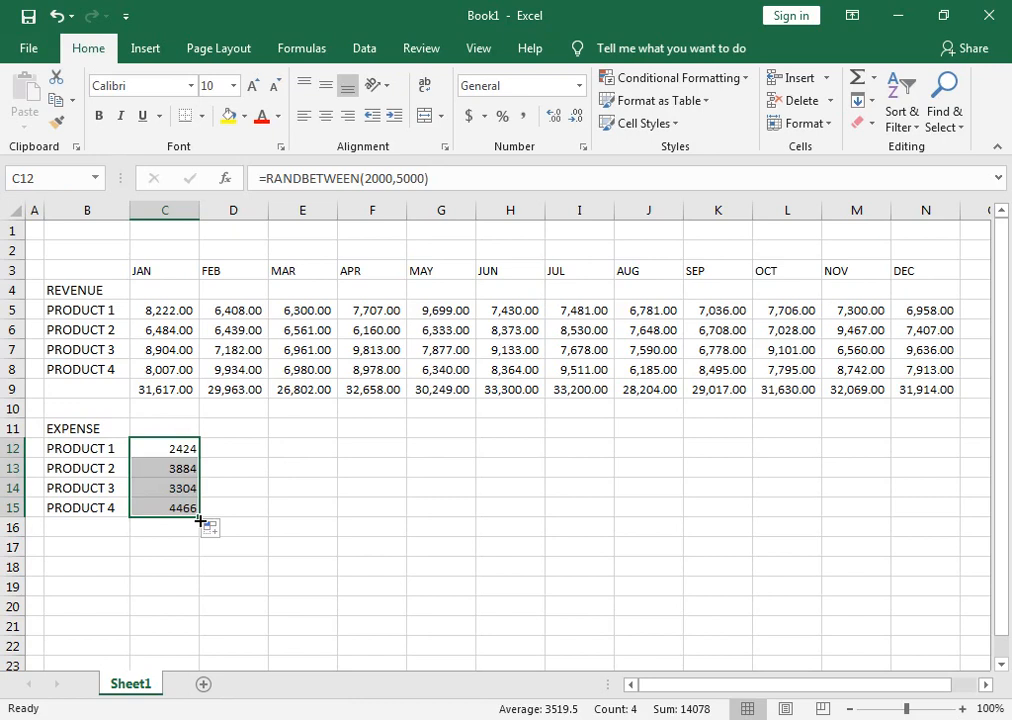
pyautogui.moveTo(200, 521); pyautogui.dragTo(960, 528)
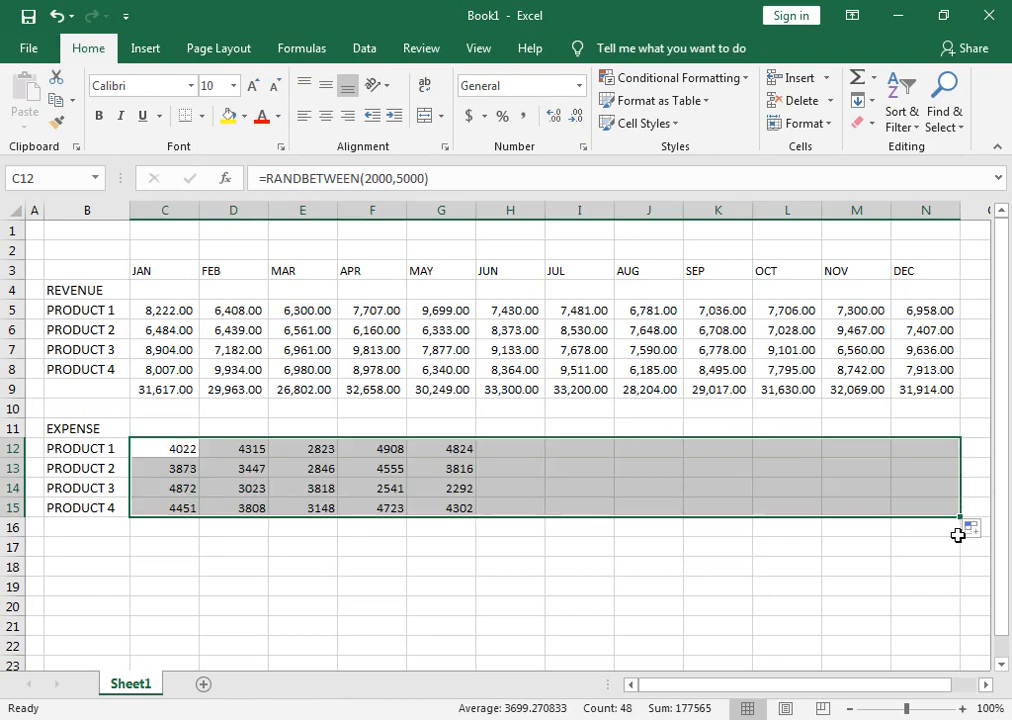
pyautogui.click(523, 116)
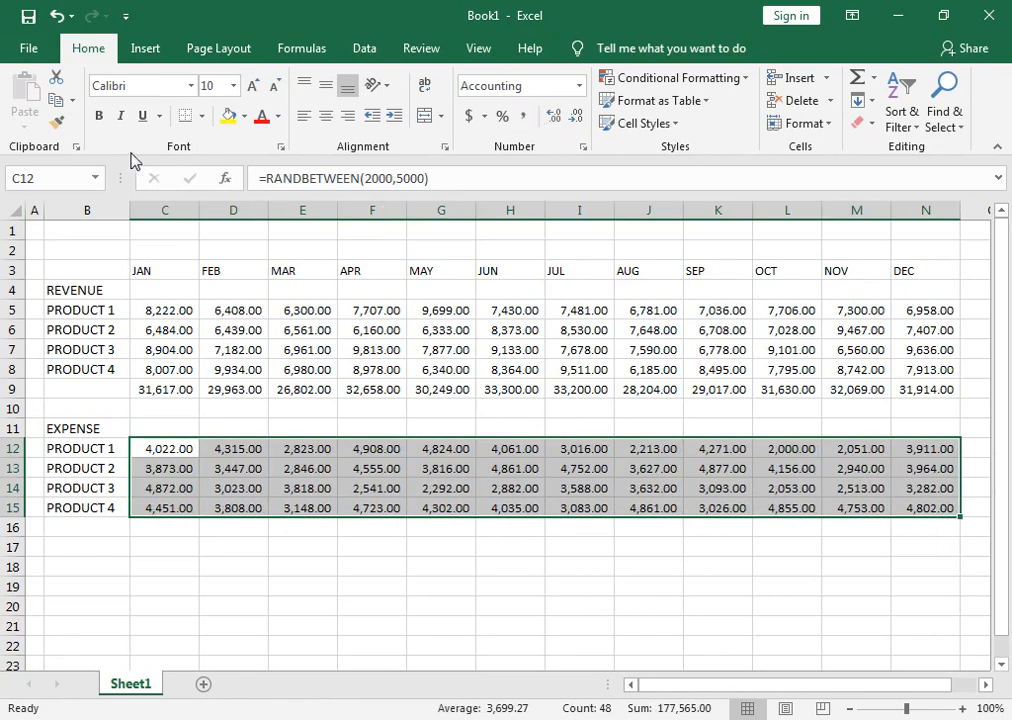
# Copy the expense figures in C12:N15 and paste them over themselves as values only, replacing the formulas.
pyautogui.click(70, 101)
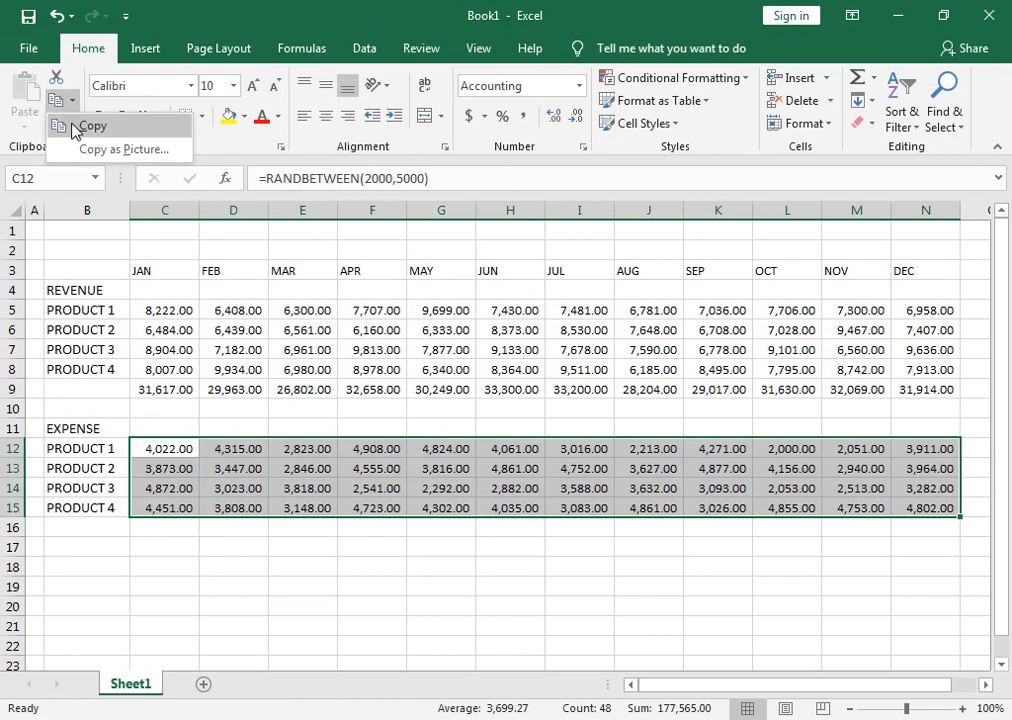
pyautogui.click(76, 126)
pyautogui.click(25, 124)
pyautogui.click(22, 255)
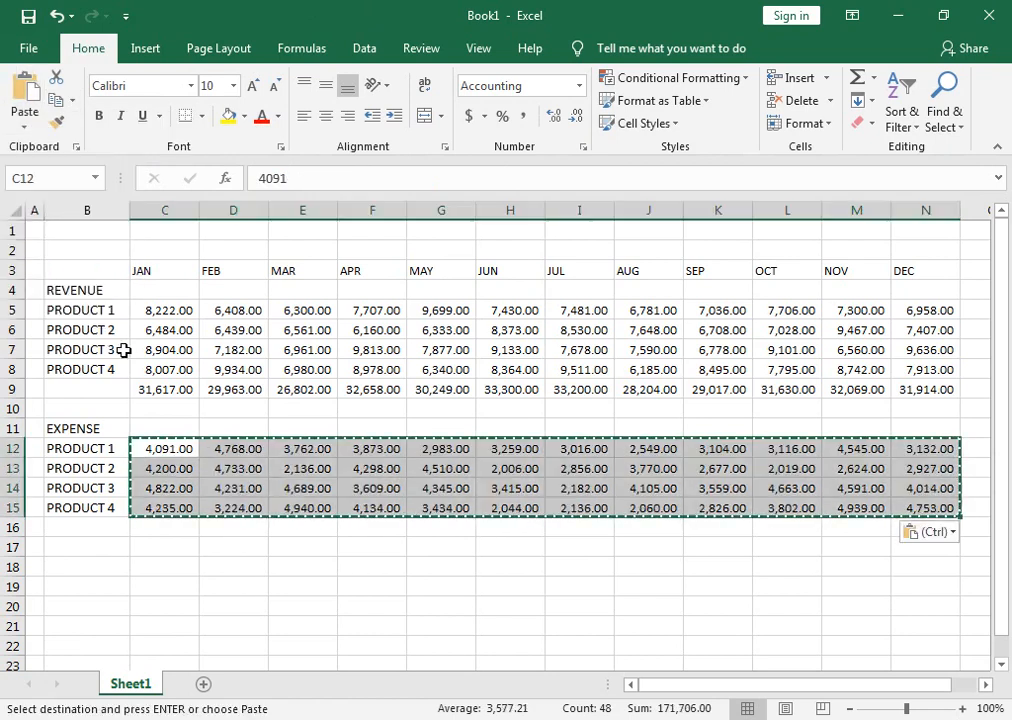
# Total each month's expenses from JAN to DEC in C16:N16 with the Sum function.
pyautogui.moveTo(163, 530); pyautogui.dragTo(915, 528)
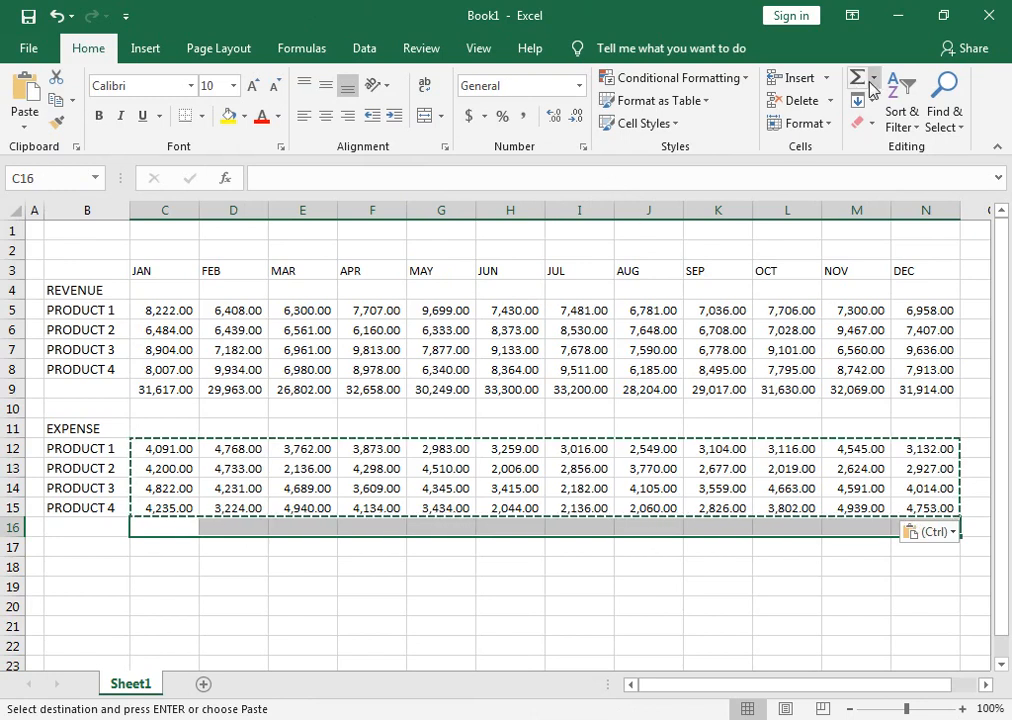
pyautogui.press('Escape')
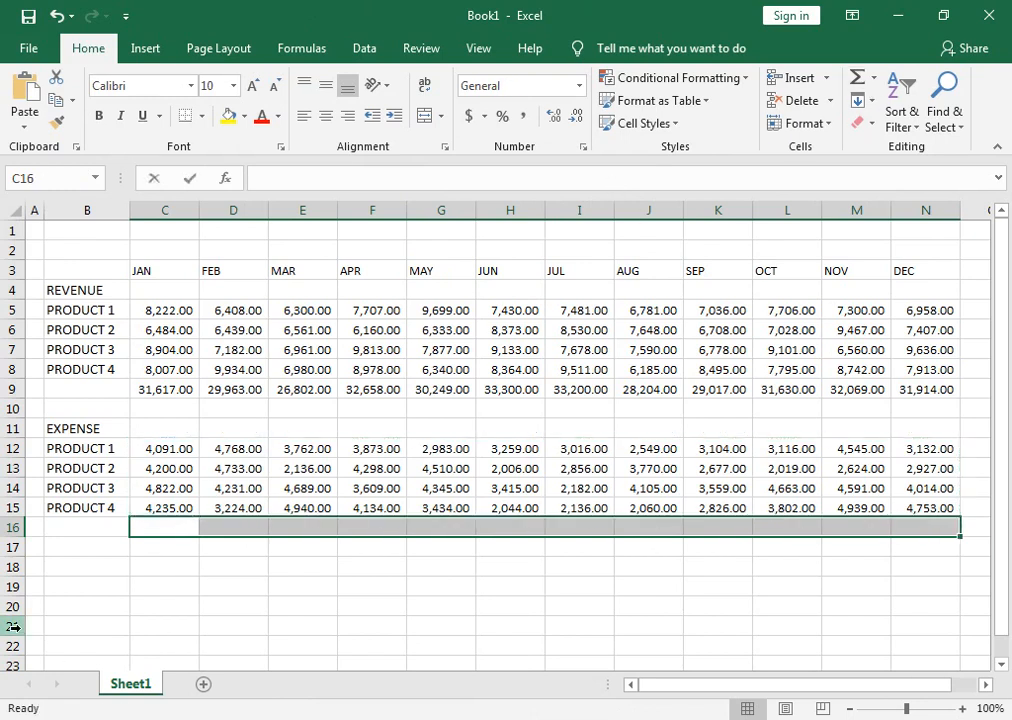
pyautogui.hotkey('alt', '=')
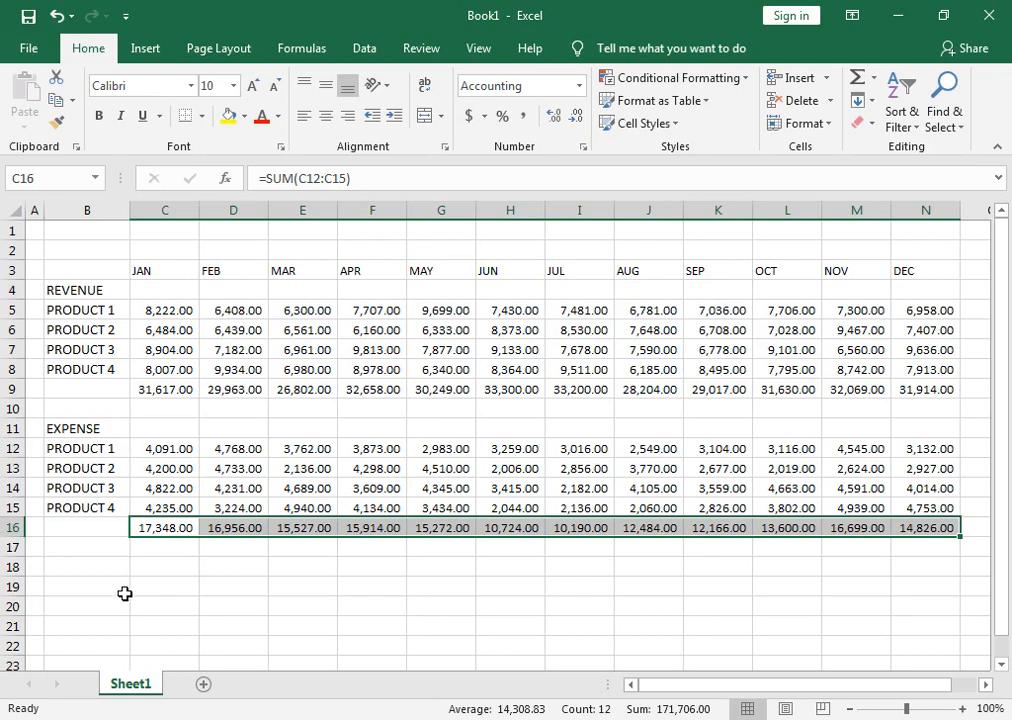
pyautogui.hotkey('ctrl', 'q')
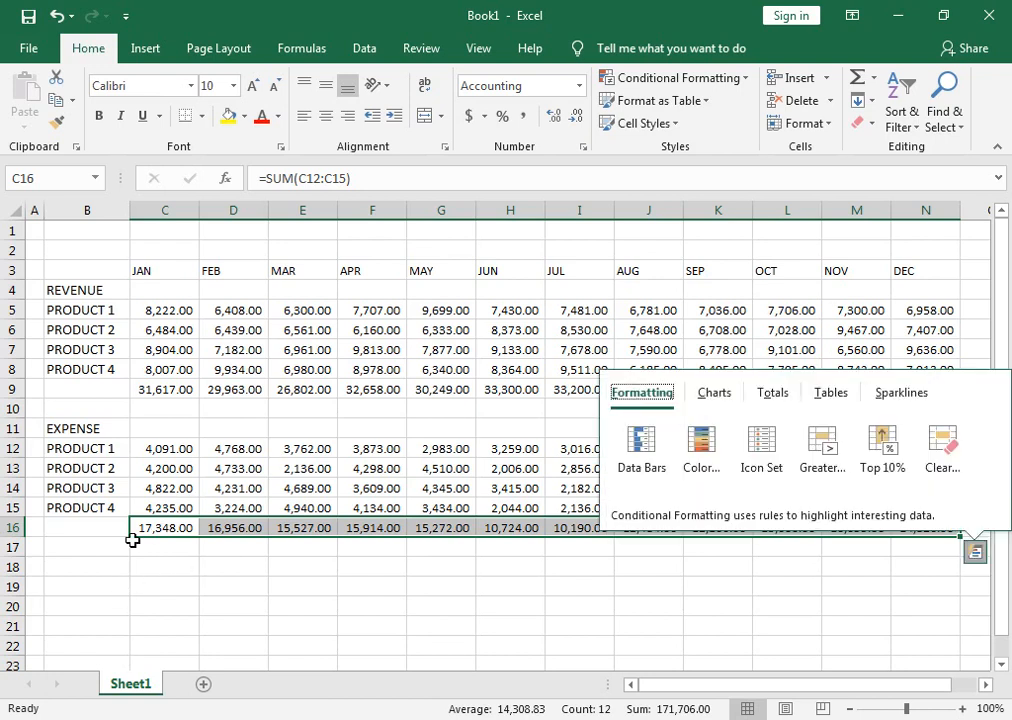
# Label cell B18 PROFIT and enter the formula =C9-C16 in C18 for January's profit.
pyautogui.click(100, 571)
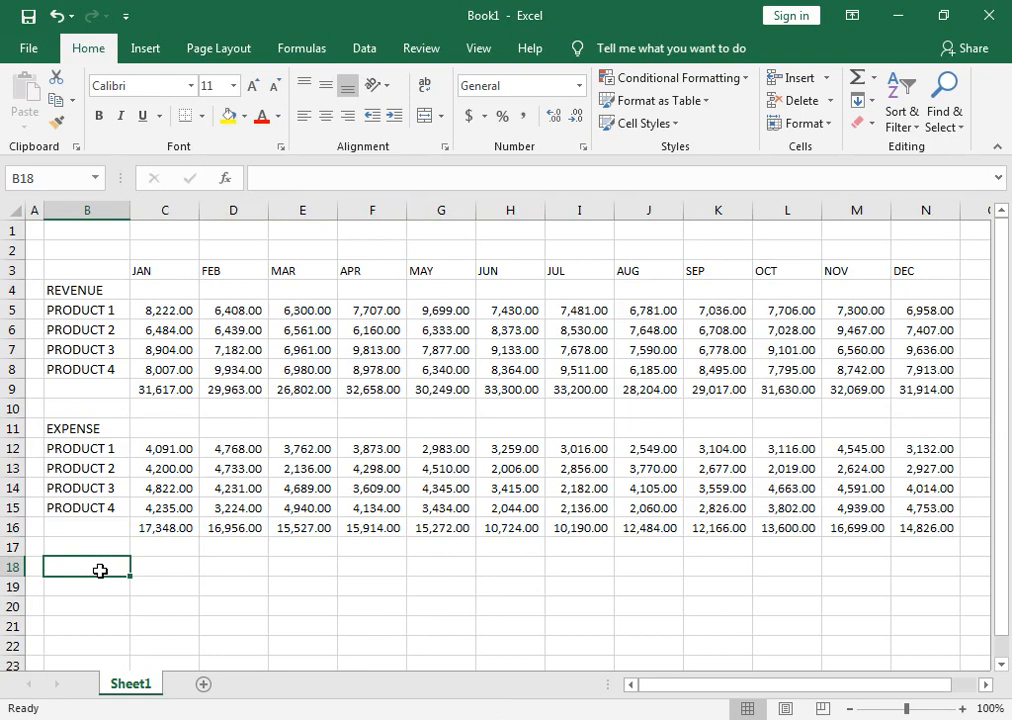
pyautogui.write('PROFIT')
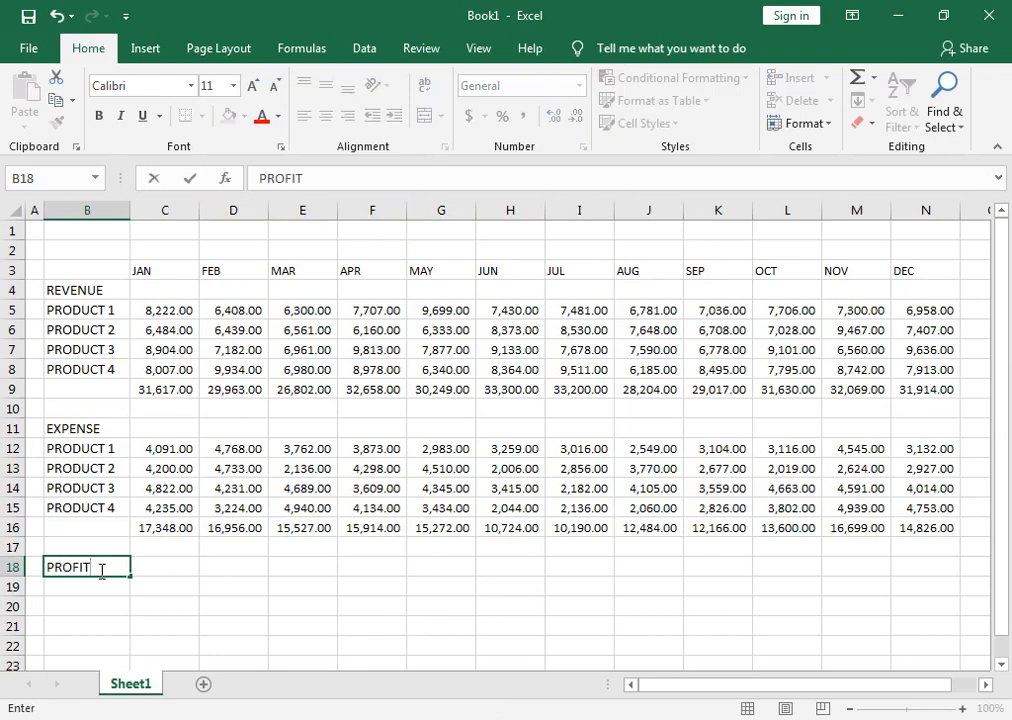
pyautogui.press('Tab')
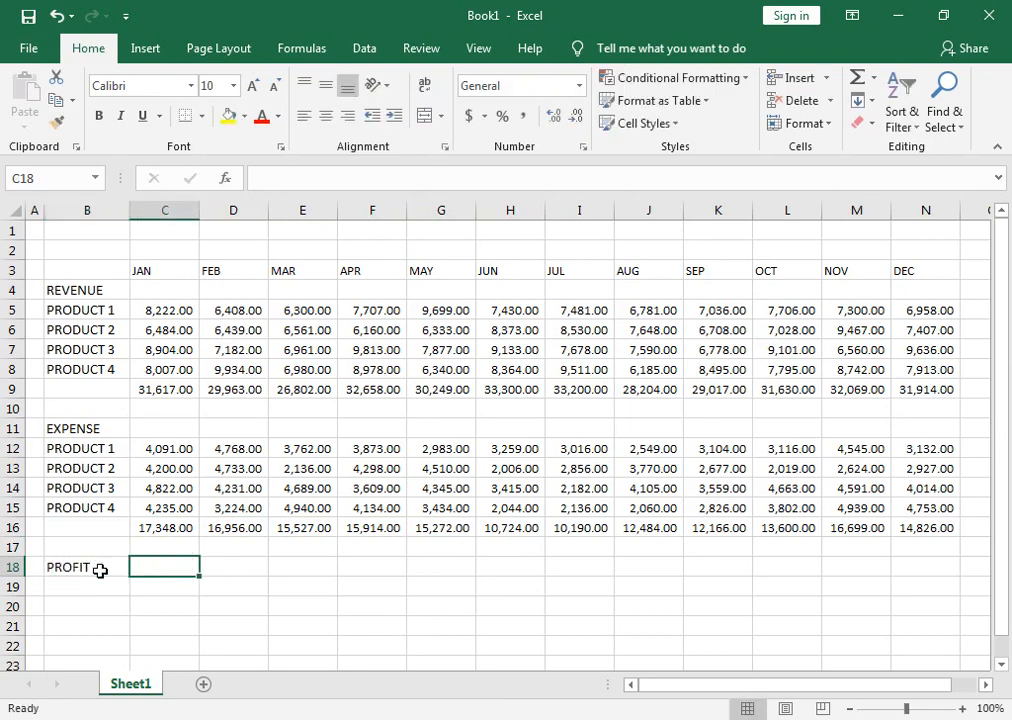
pyautogui.write('=')
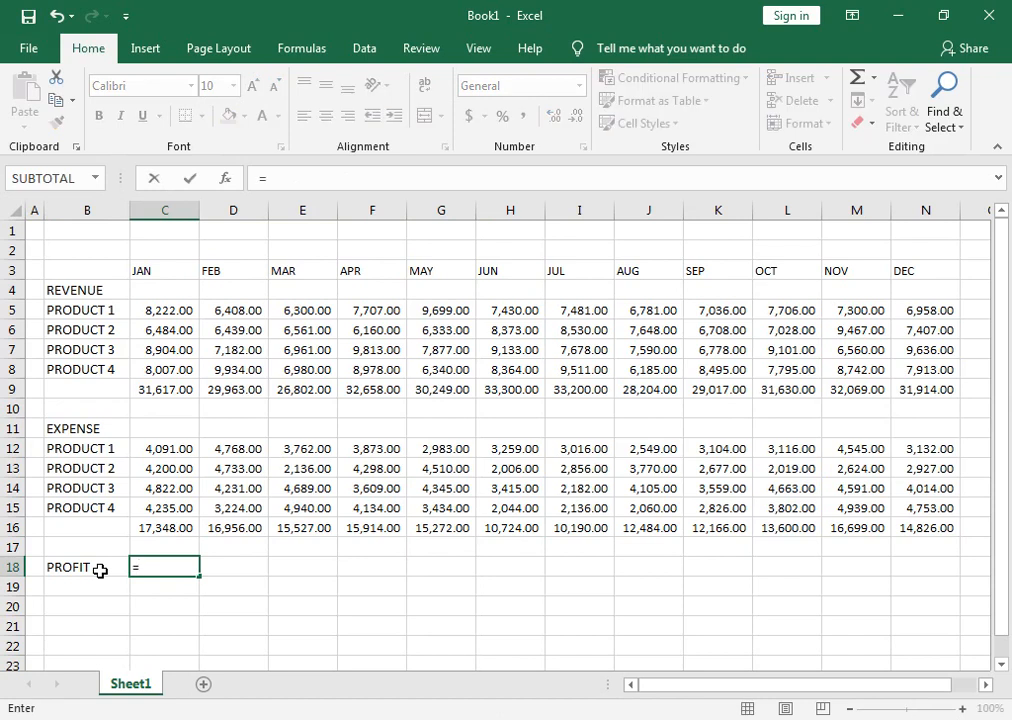
pyautogui.click(152, 389)
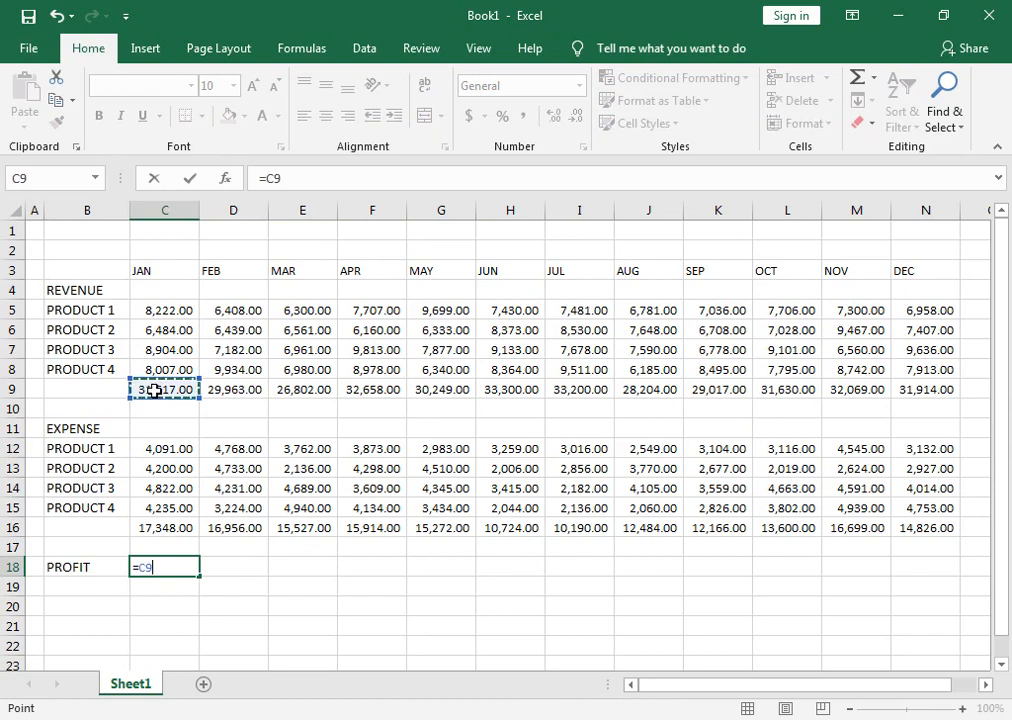
pyautogui.write('-')
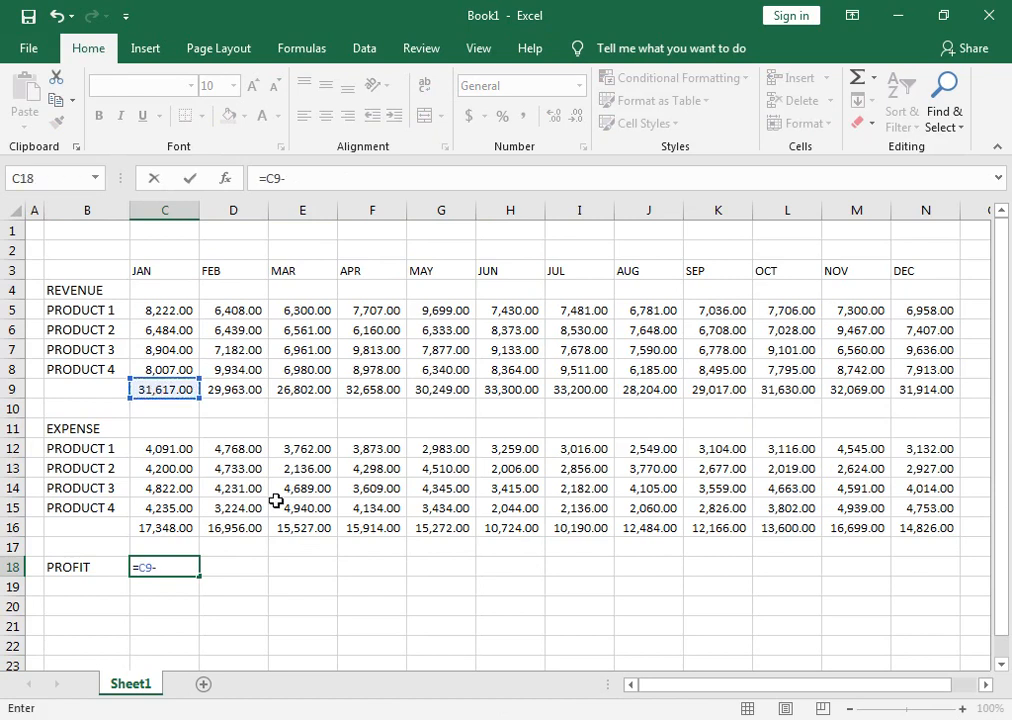
pyautogui.click(164, 528)
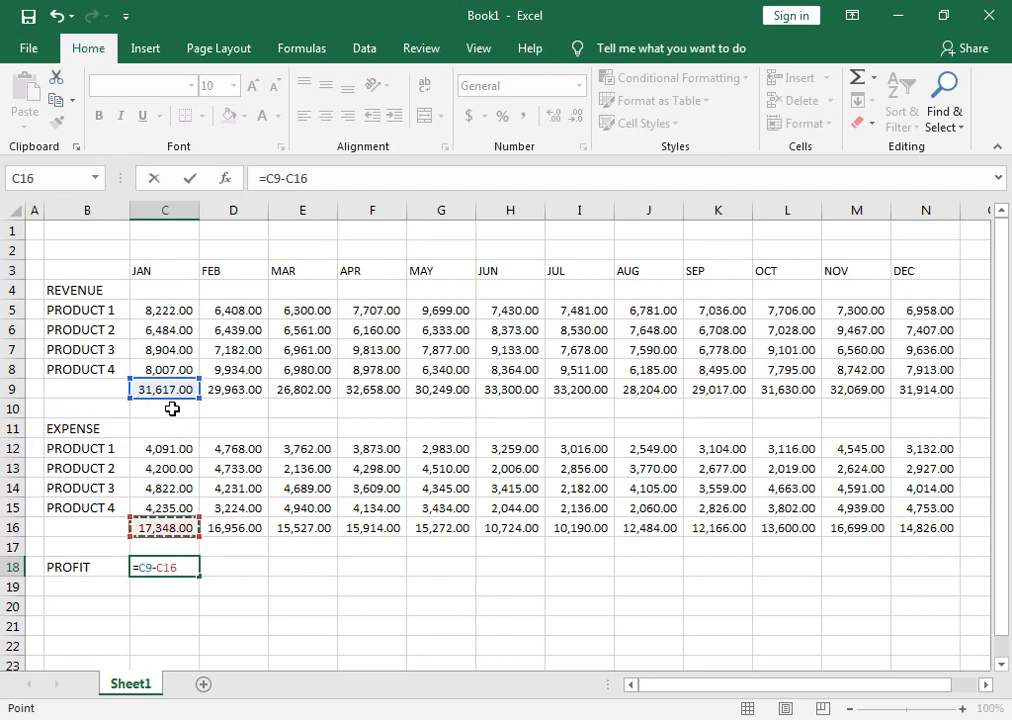
pyautogui.press('Return')
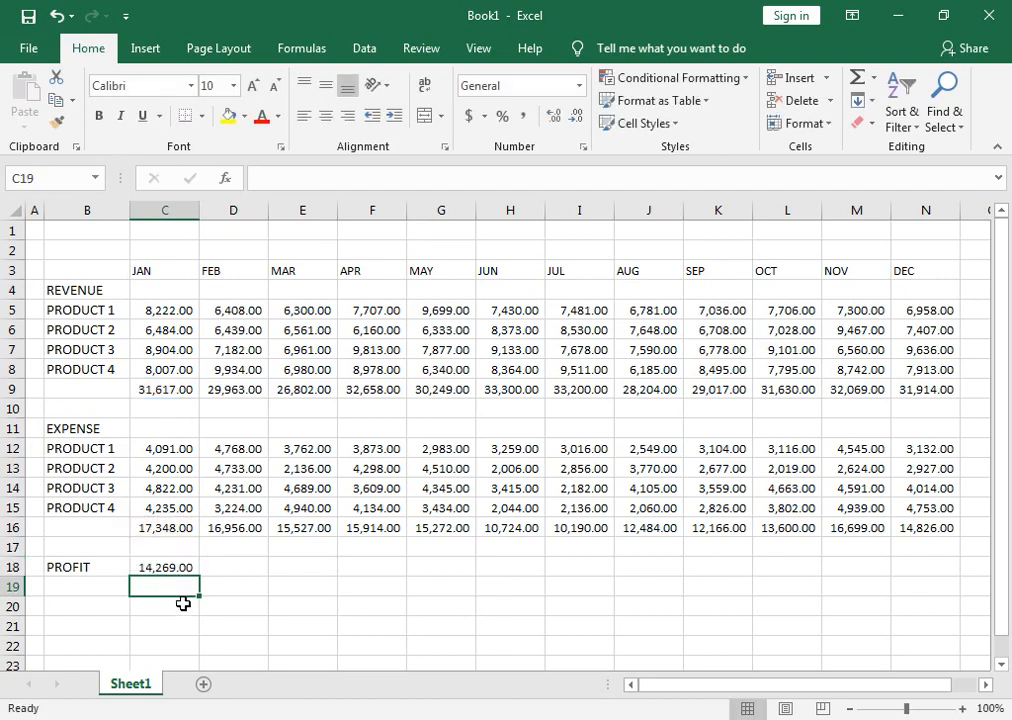
# Fill January's profit formula from C18 across to DEC and make the profit figures in C18:N18 bold.
pyautogui.click(190, 568)
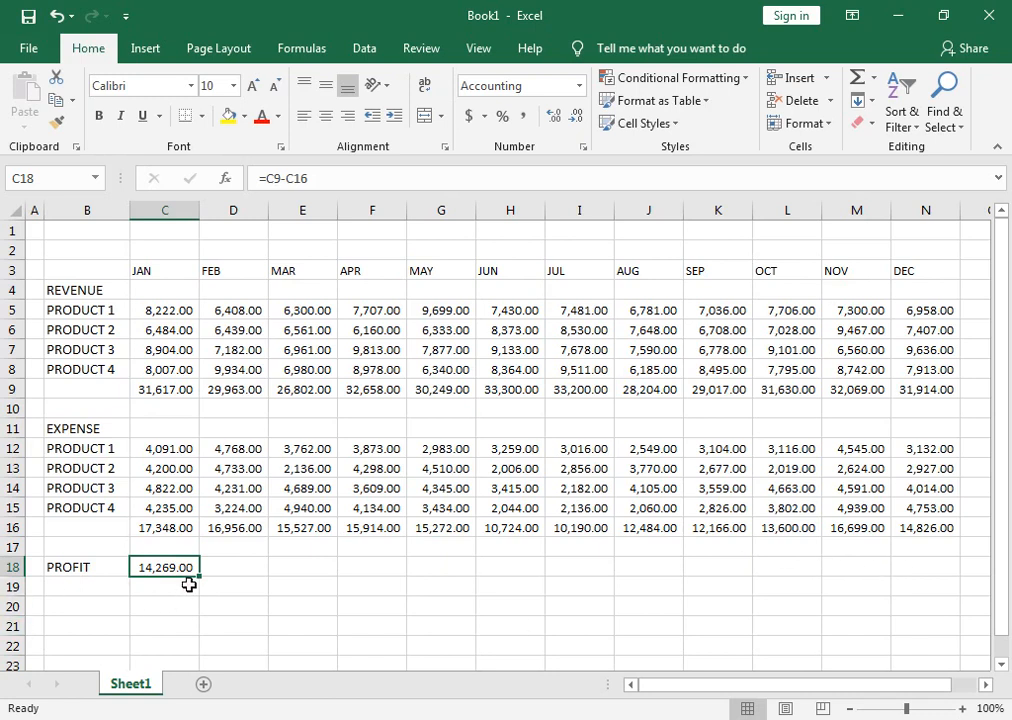
pyautogui.moveTo(197, 579); pyautogui.dragTo(945, 581)
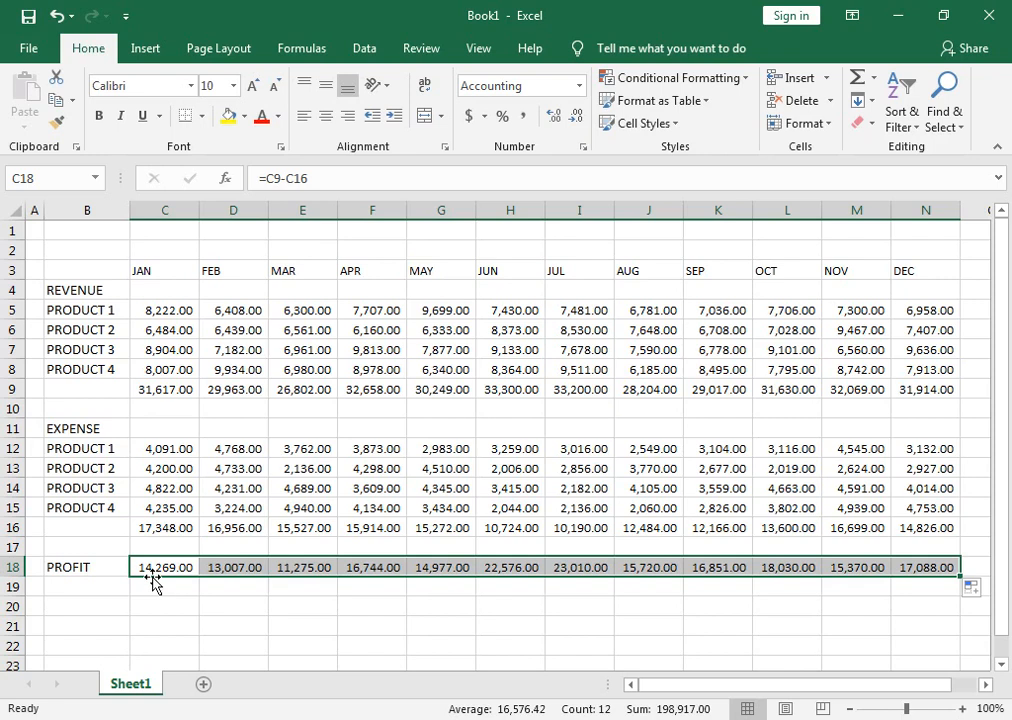
pyautogui.click(98, 116)
# Make the PROFIT, REVENUE and EXPENSE labels in B18, B4 and B11 bold.
pyautogui.click(80, 570)
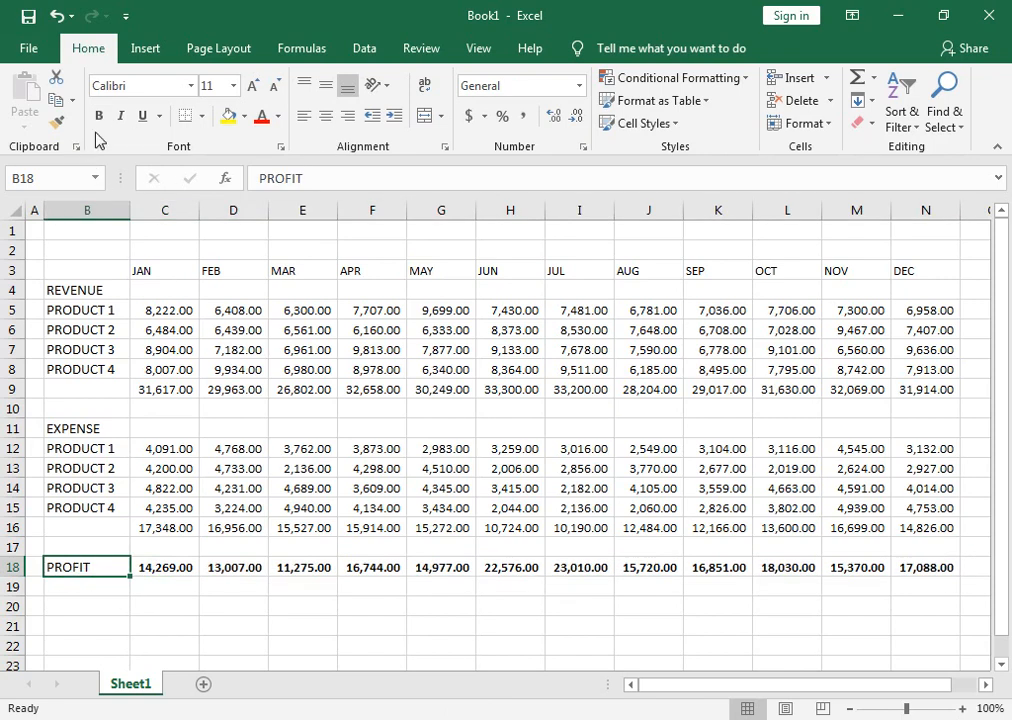
pyautogui.click(72, 289)
pyautogui.click(98, 116)
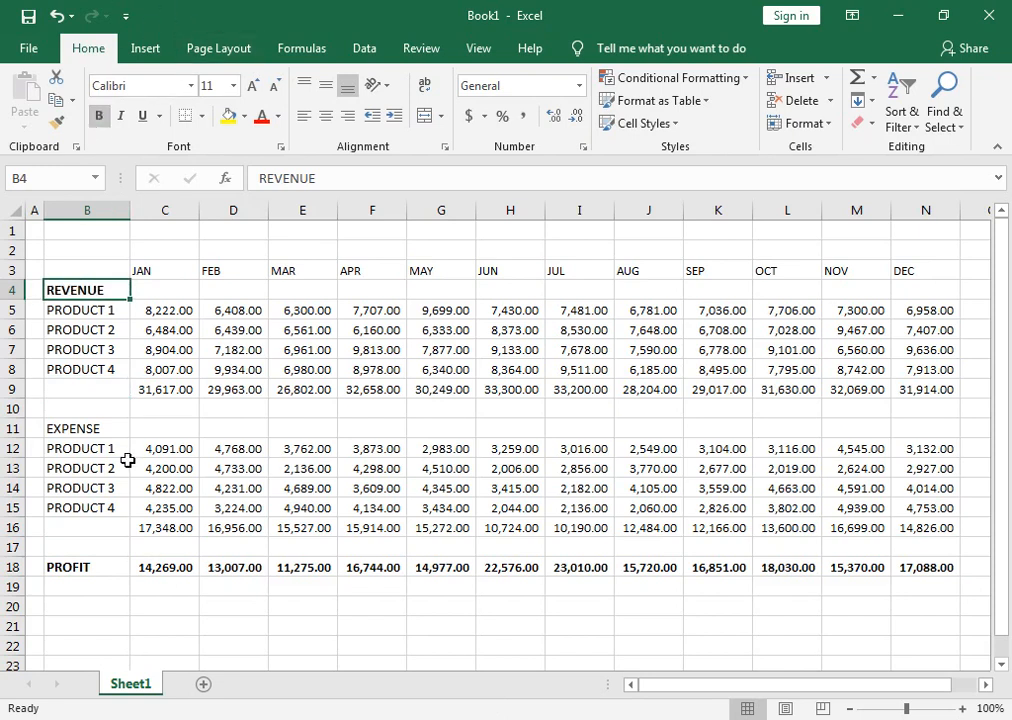
pyautogui.click(122, 435)
pyautogui.click(98, 116)
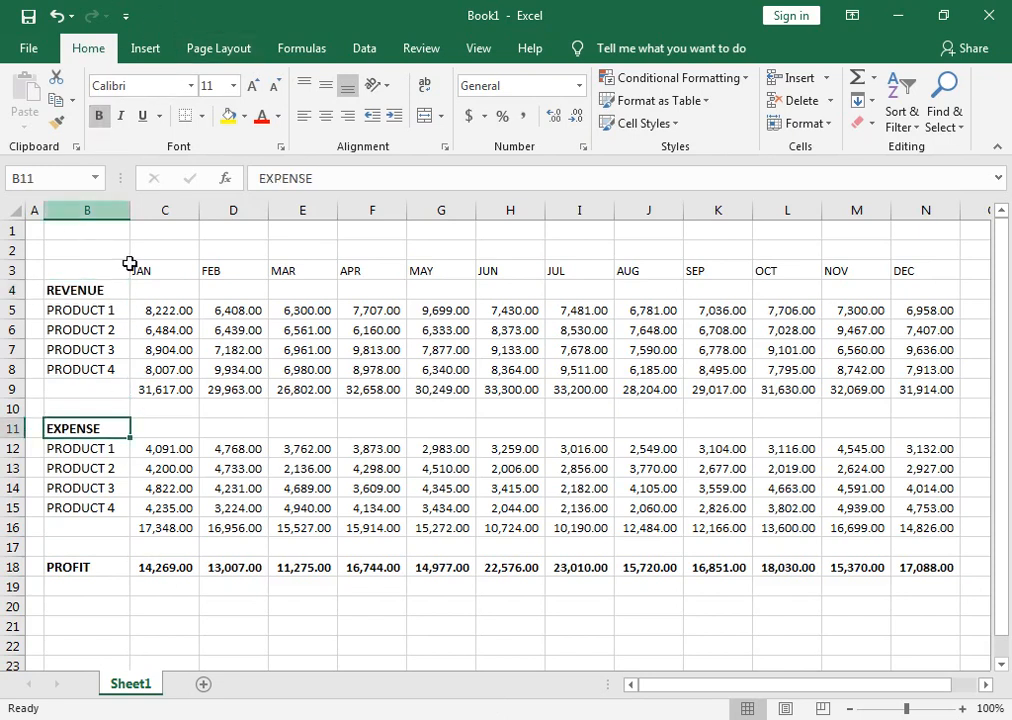
# Make the monthly expense totals in C16:N16 and the monthly revenue totals in C9:N9 bold.
pyautogui.moveTo(150, 527); pyautogui.dragTo(905, 524)
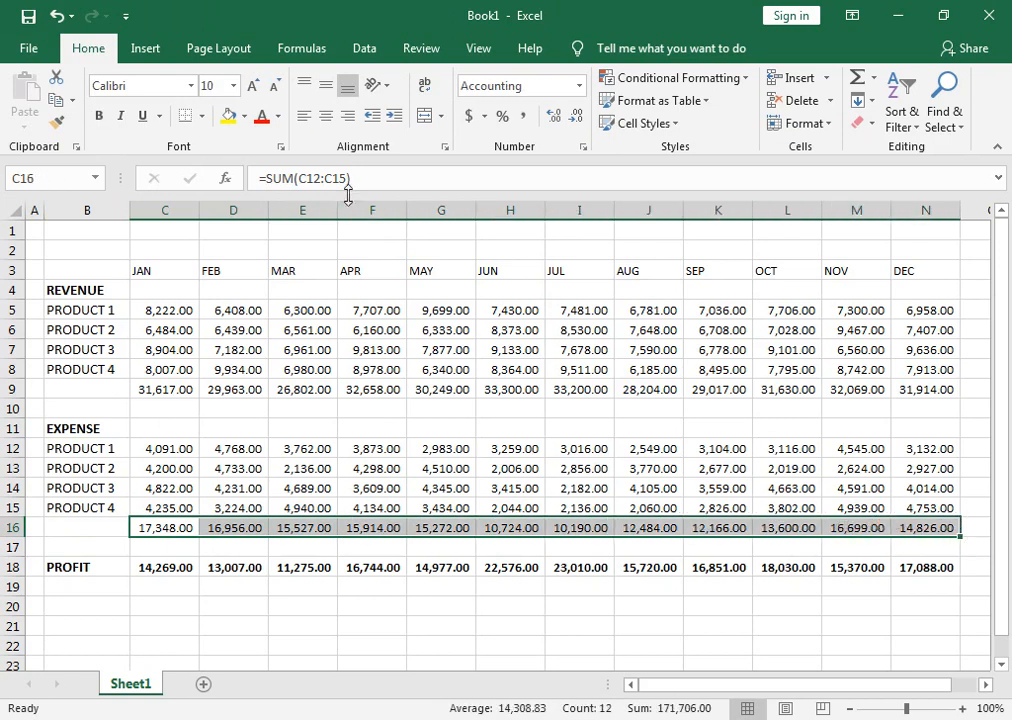
pyautogui.click(98, 116)
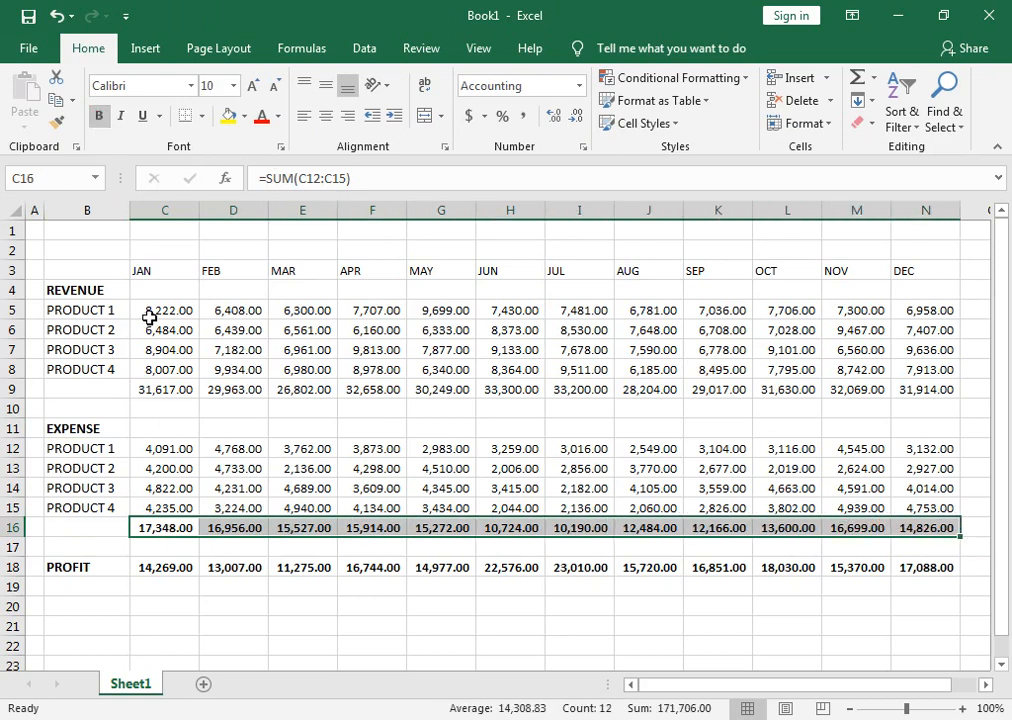
pyautogui.moveTo(190, 390); pyautogui.dragTo(940, 390)
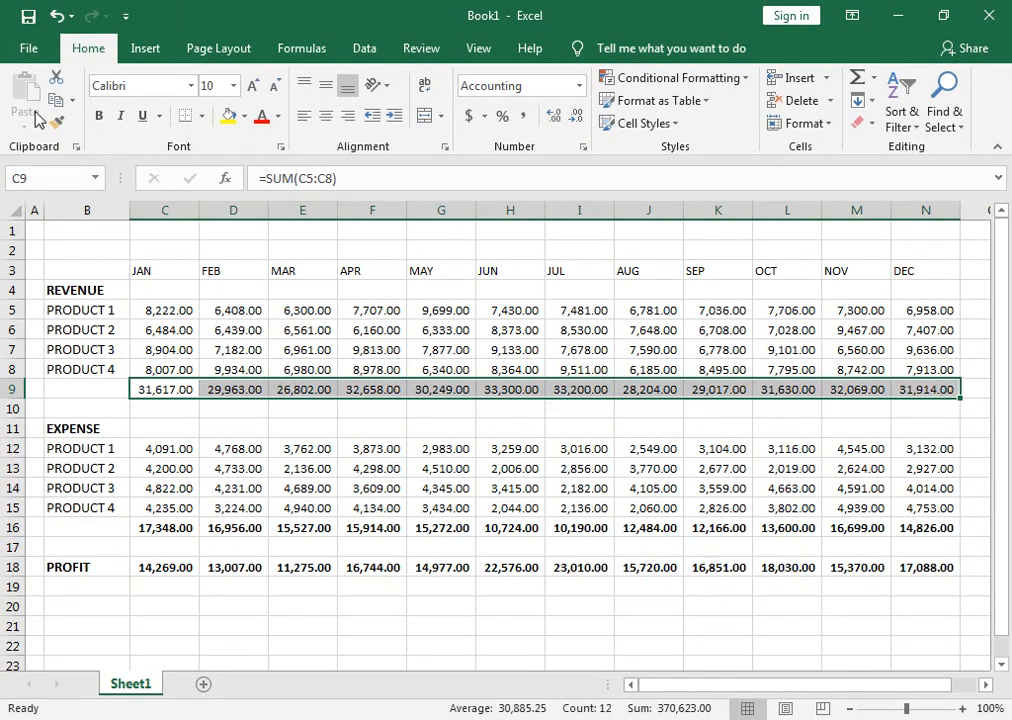
pyautogui.click(98, 116)
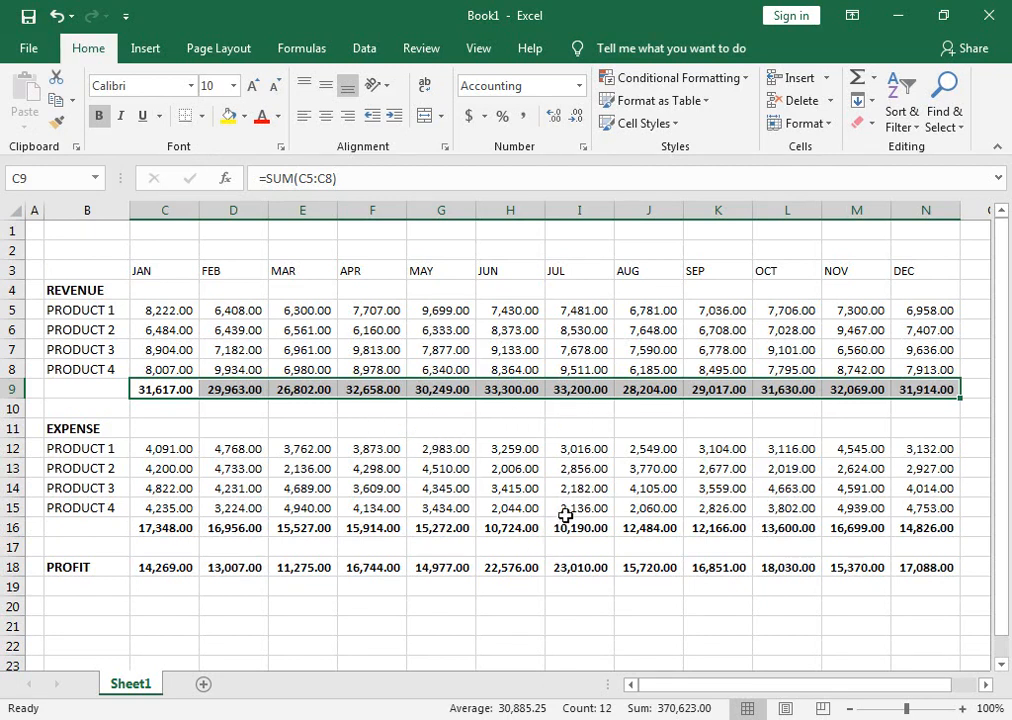
# Enter the column heading TOTAL REVENUE in cell O3, beside DEC.
pyautogui.moveTo(669, 688); pyautogui.dragTo(689, 689)
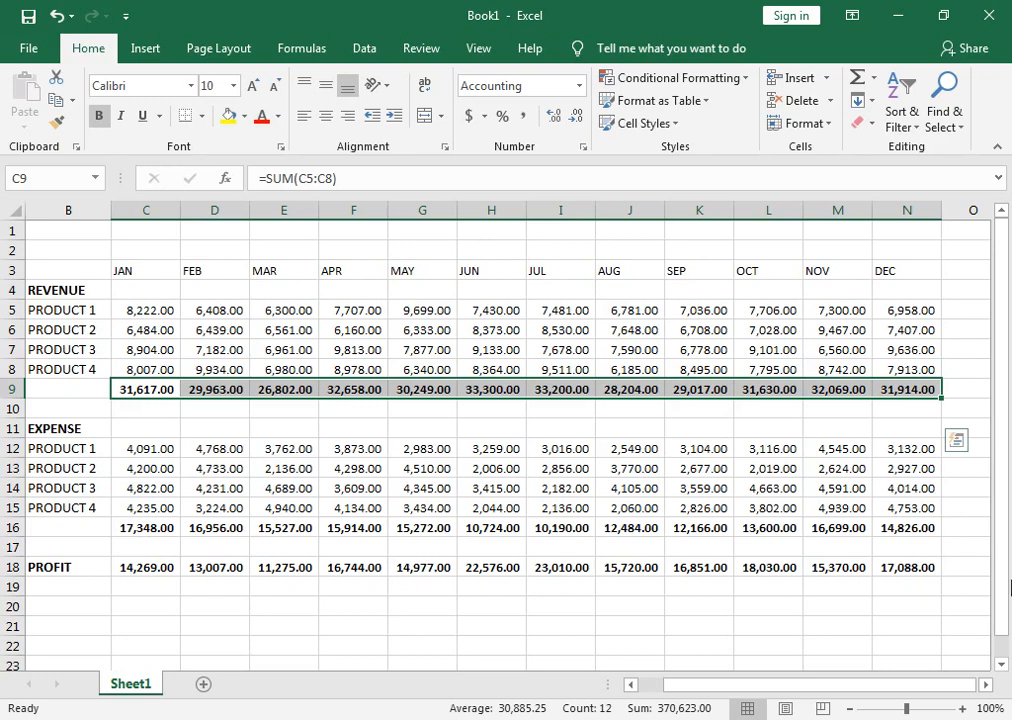
pyautogui.click(960, 266)
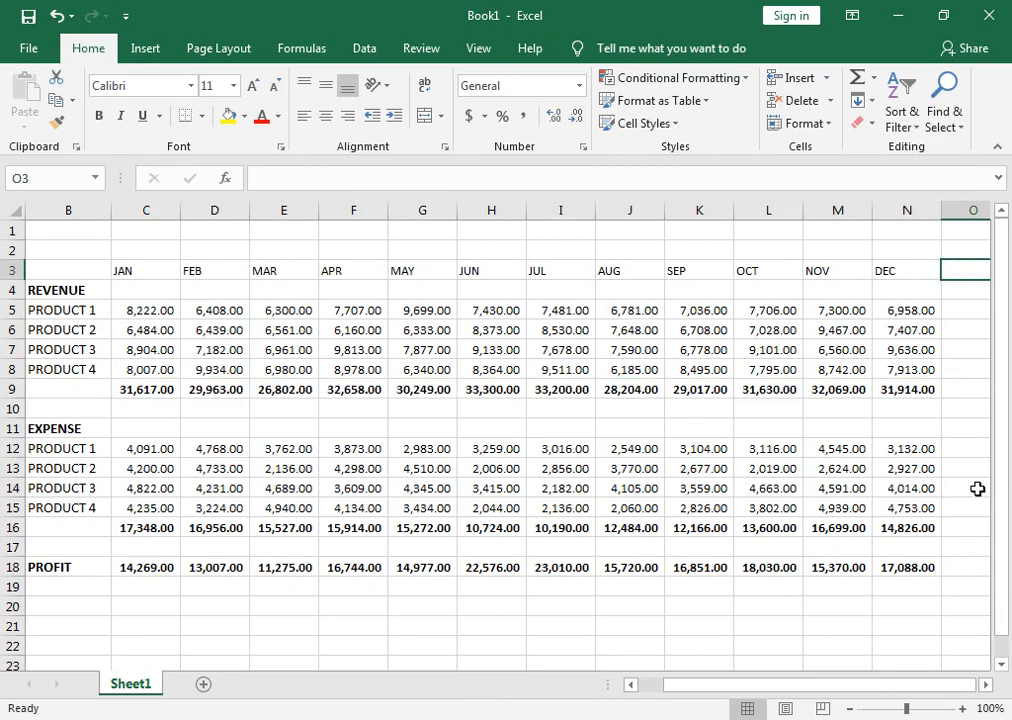
pyautogui.moveTo(905, 711); pyautogui.dragTo(901, 711)
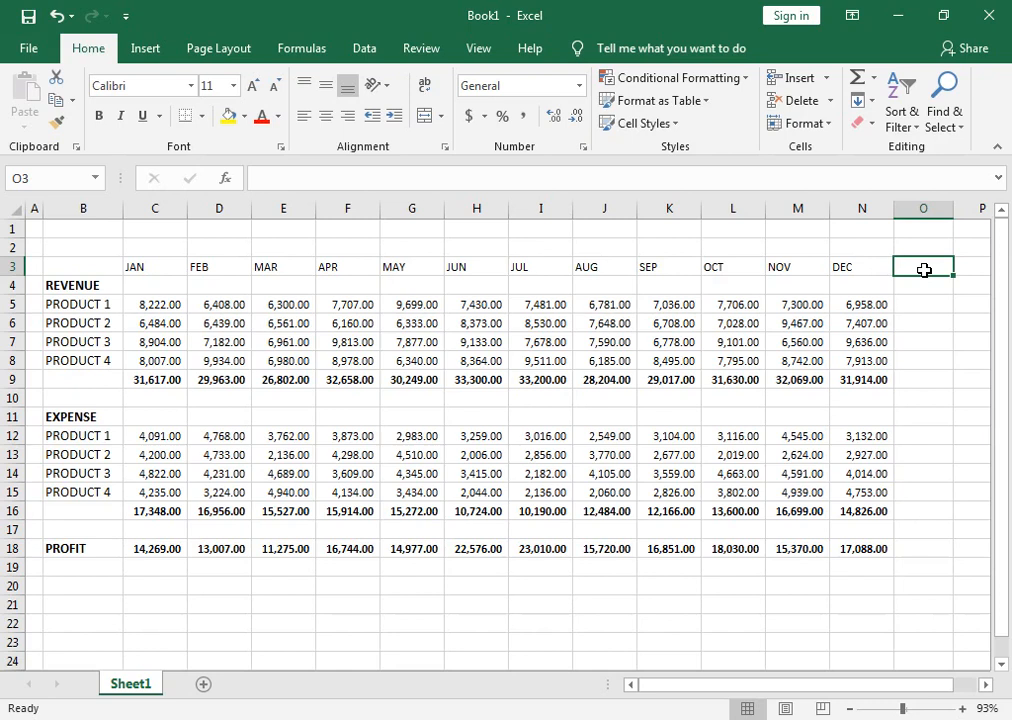
pyautogui.write('TOTAL REVENUE')
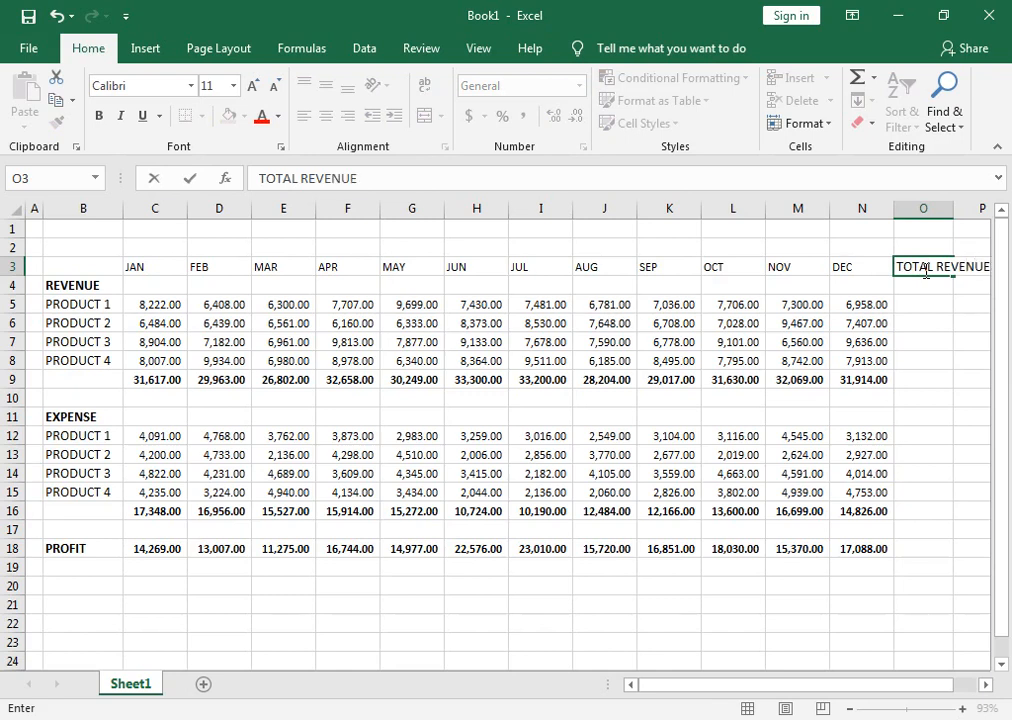
pyautogui.press('Return')
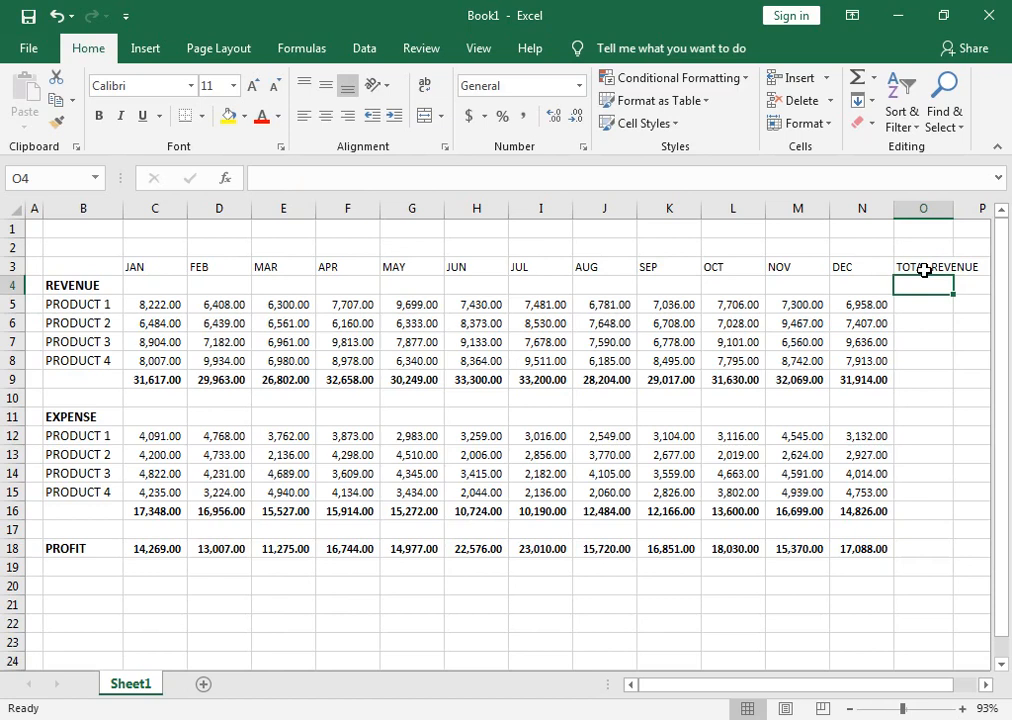
# Total the revenue rows in O5:O9 by filling =SUM(C5:N5) down from O5, and fit column O's width to its contents.
pyautogui.click(922, 300)
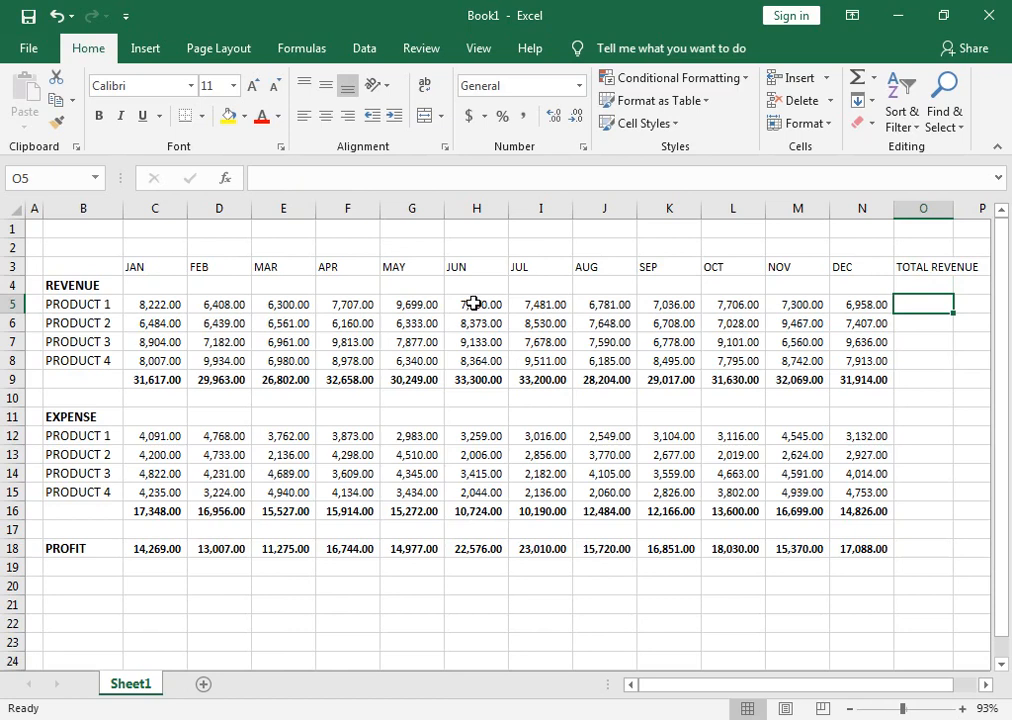
pyautogui.hotkey('alt', '=')
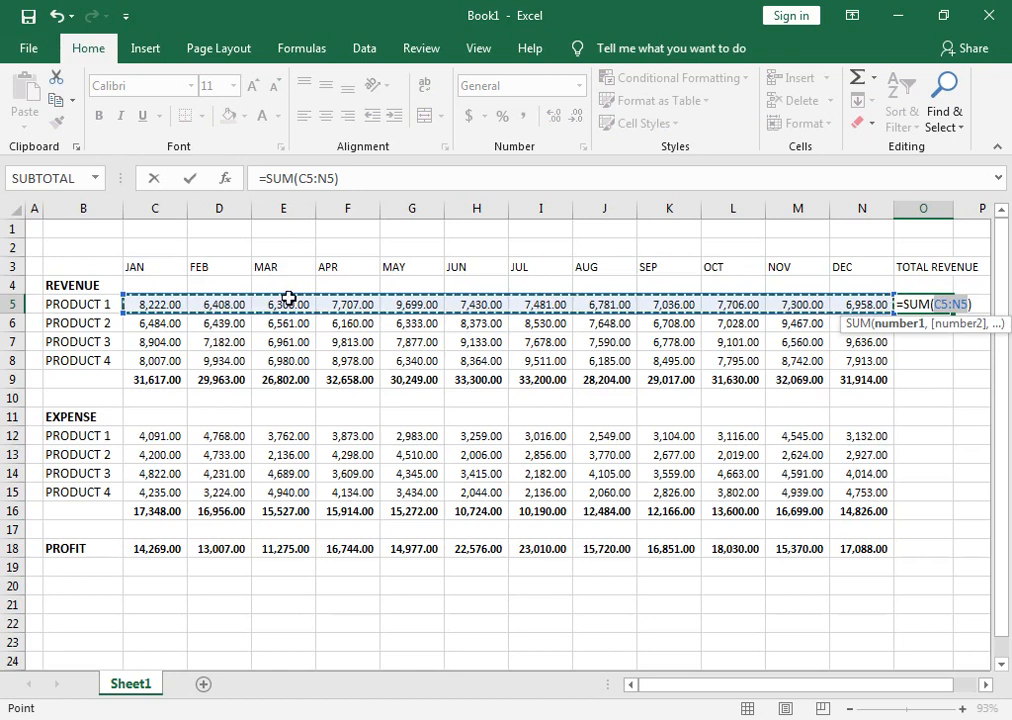
pyautogui.press('Return')
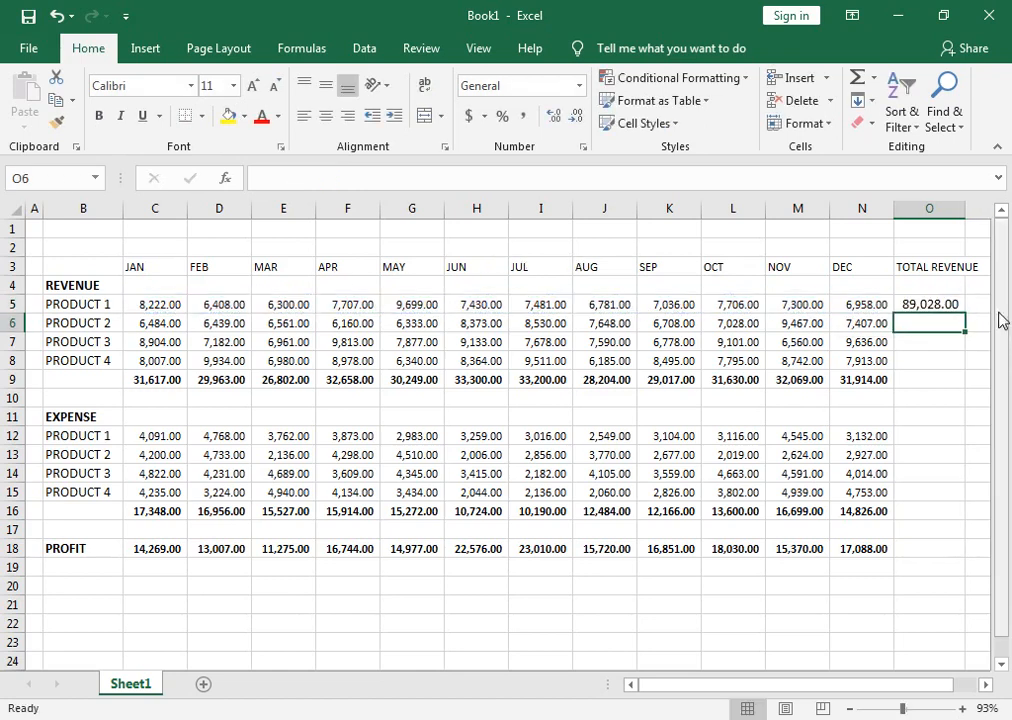
pyautogui.doubleClick(966, 211)
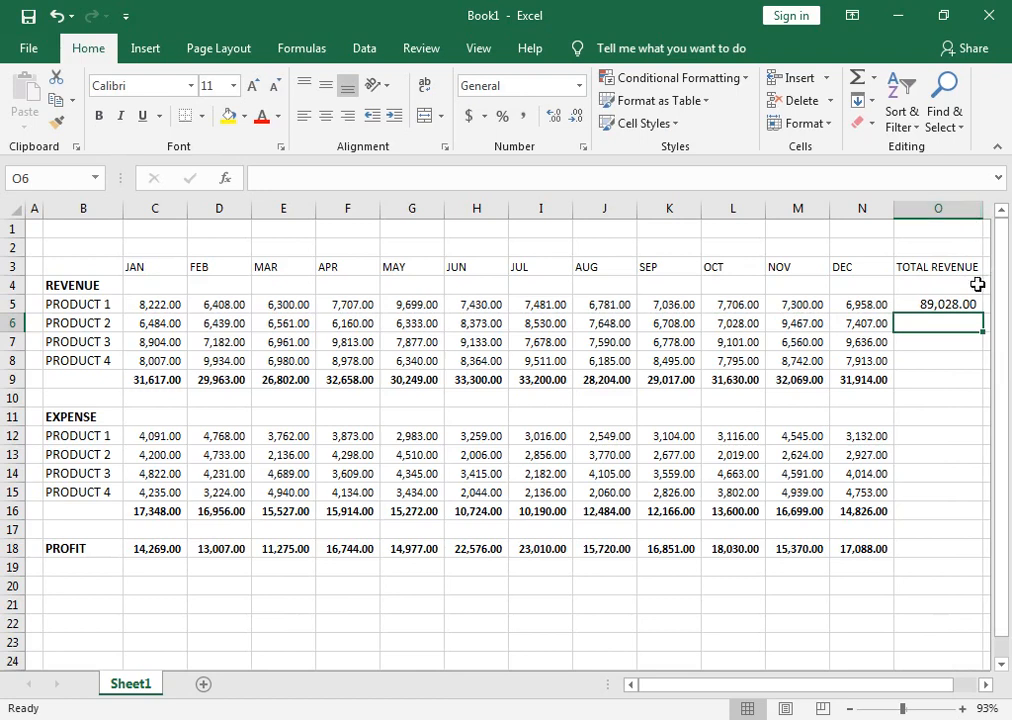
pyautogui.click(958, 302)
pyautogui.moveTo(985, 310); pyautogui.dragTo(982, 393)
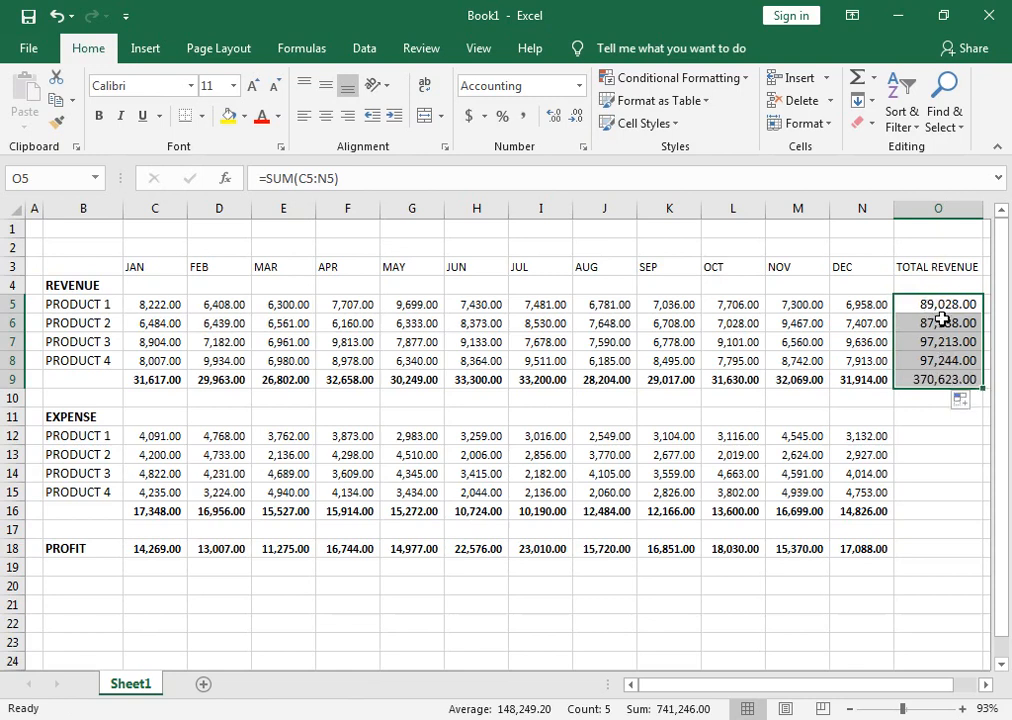
# Total PRODUCT 1's yearly expense in O12 with =SUM(C12:N12) and fill the formula down to O16.
pyautogui.click(922, 432)
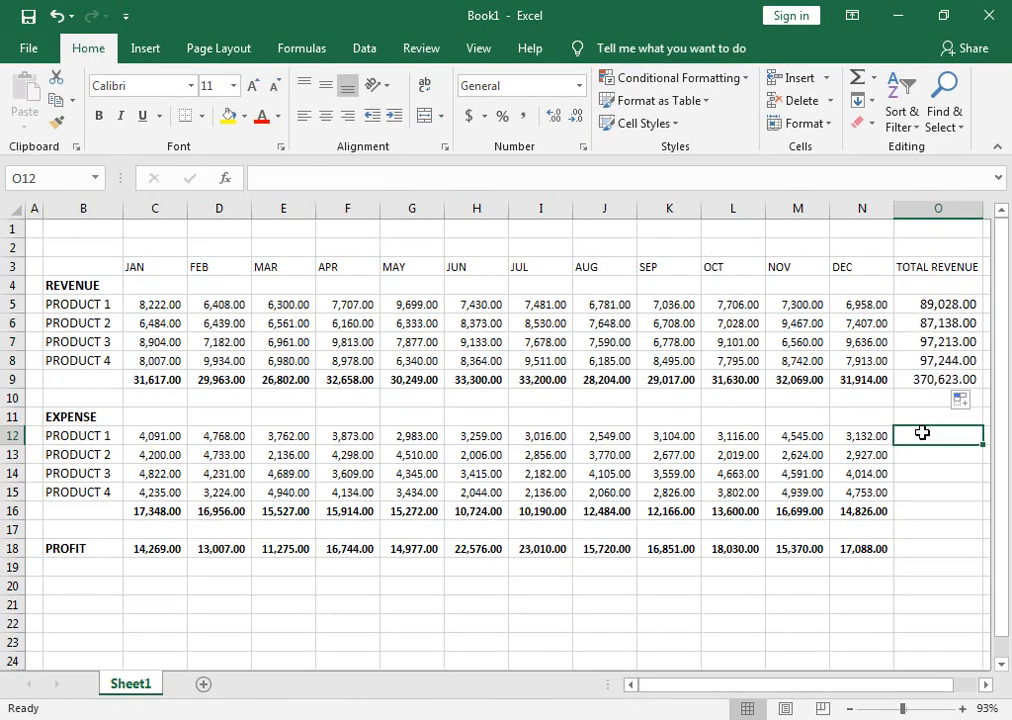
pyautogui.hotkey('alt', '=')
pyautogui.press('Return')
pyautogui.click(922, 434)
pyautogui.moveTo(983, 443); pyautogui.dragTo(981, 522)
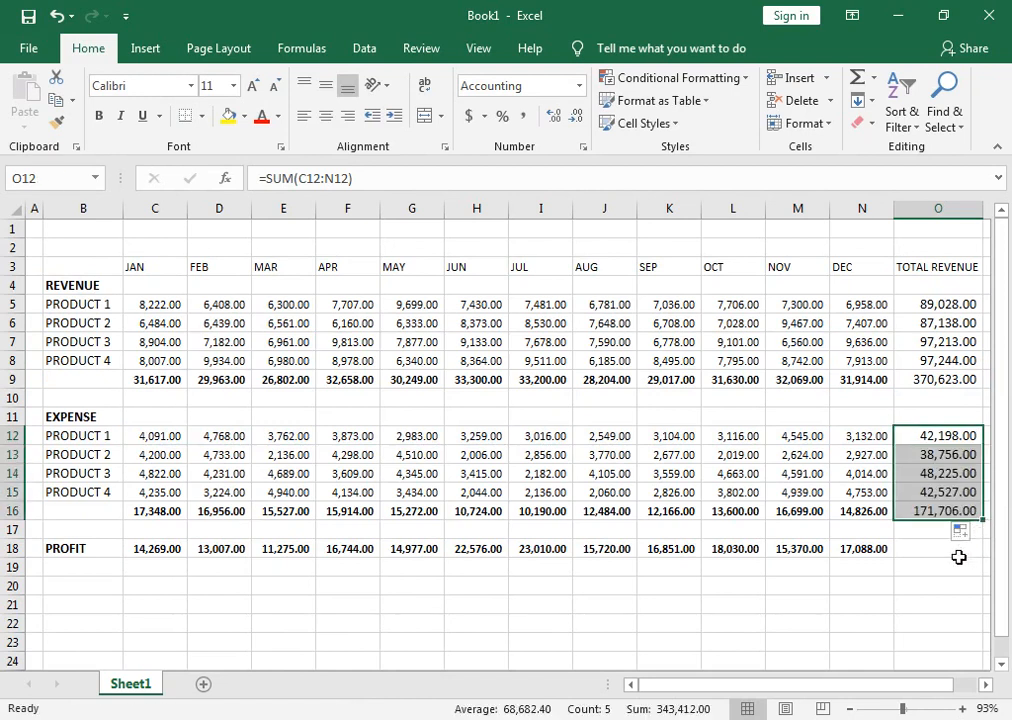
# Enter the formula =SUM(O12:O16) in cell O18 of the PROFIT row.
pyautogui.click(955, 553)
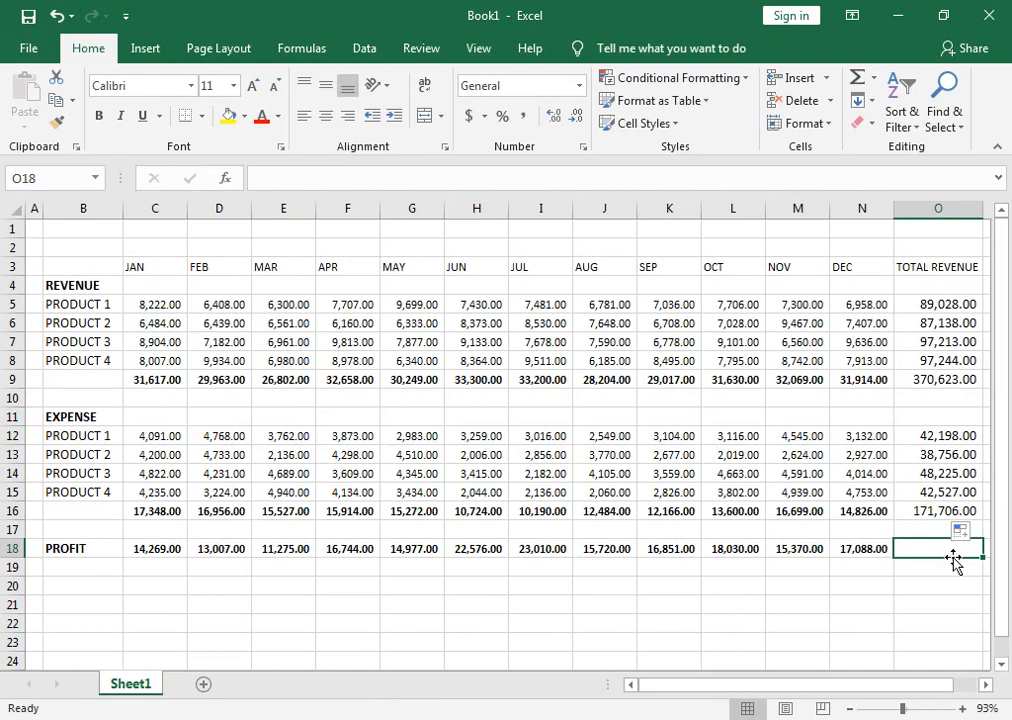
pyautogui.hotkey('alt', '=')
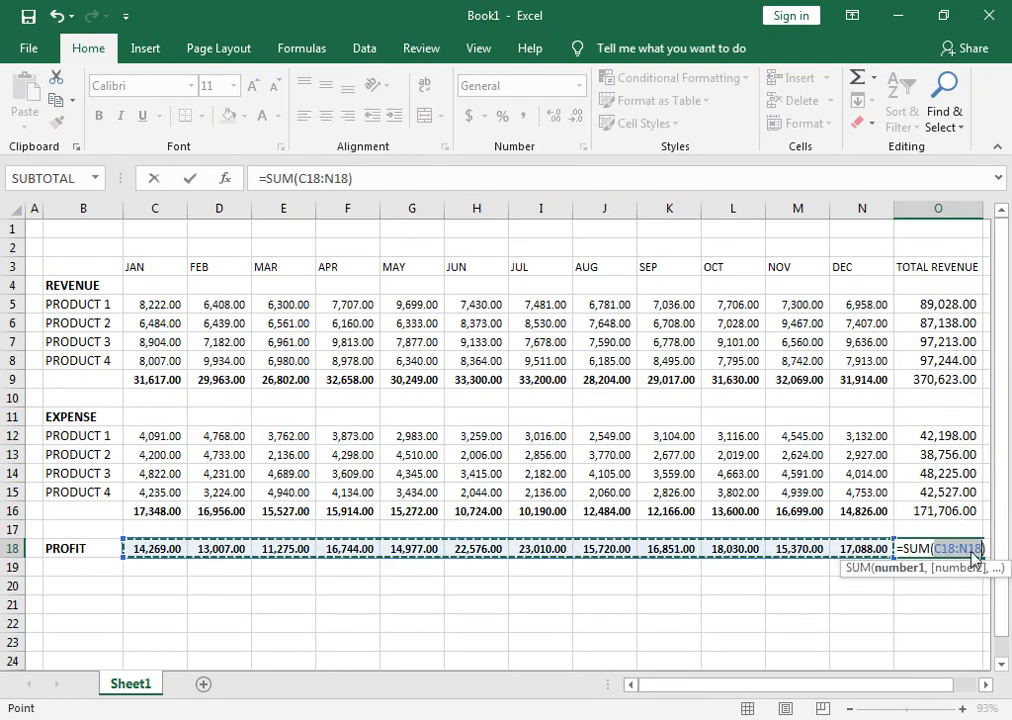
pyautogui.moveTo(945, 505); pyautogui.dragTo(947, 436)
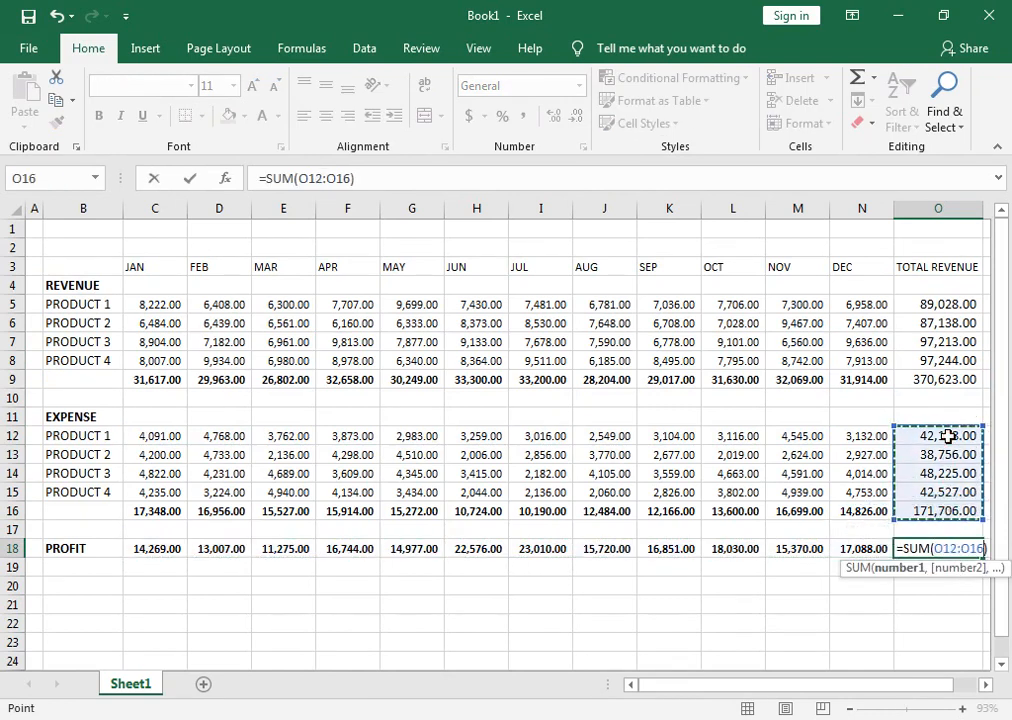
pyautogui.press('Return')
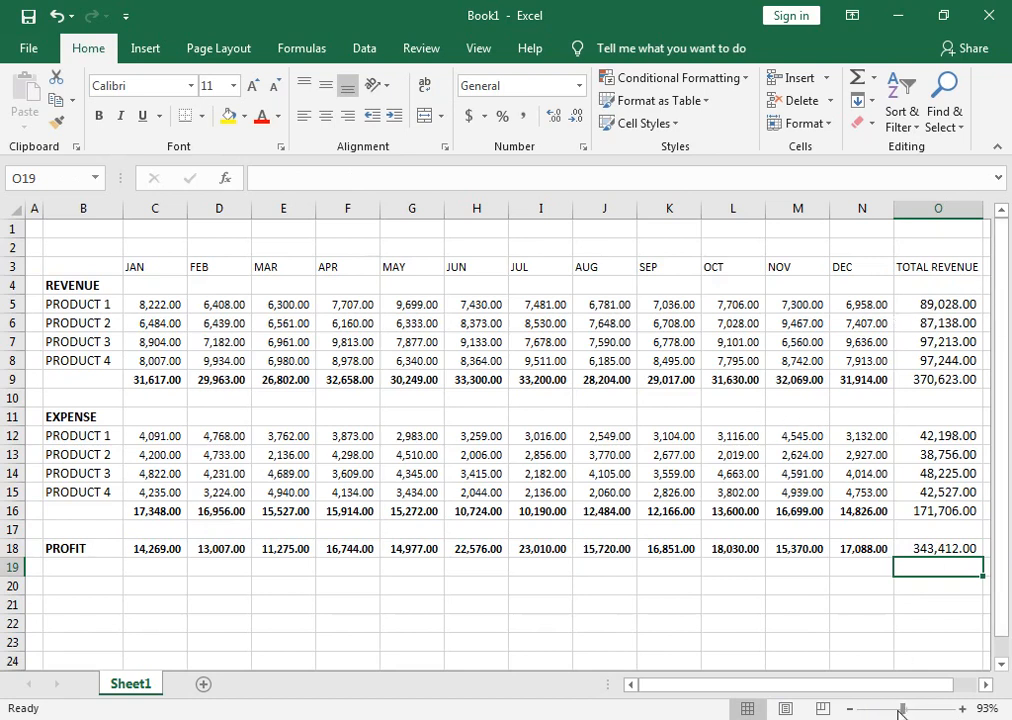
# Insert three blank rows at row 2, above the month headings.
pyautogui.moveTo(903, 710); pyautogui.dragTo(898, 710)
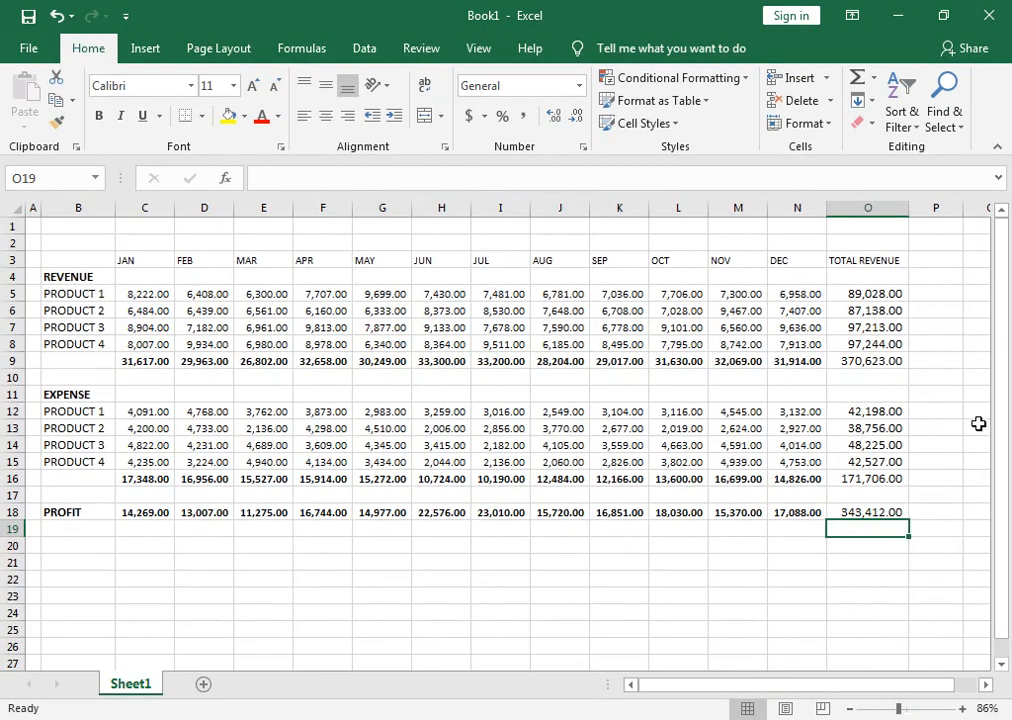
pyautogui.click(12, 243)
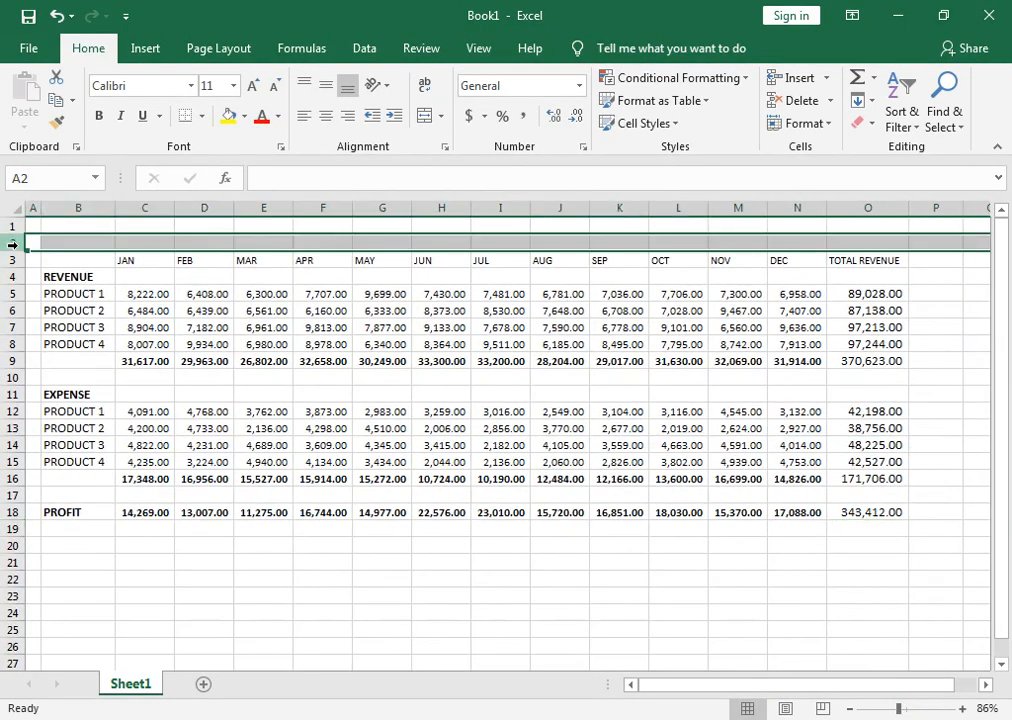
pyautogui.hotkey('ctrl', 'shift', '+')
pyautogui.hotkey('ctrl', 'shift', '+')
pyautogui.hotkey('ctrl', 'shift', '+')
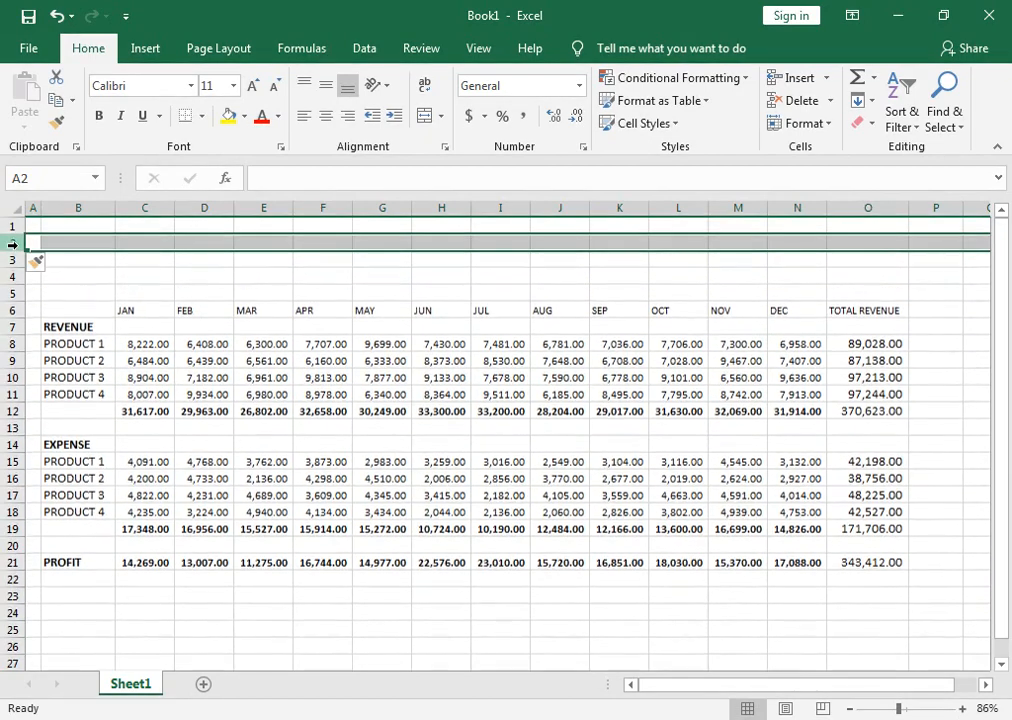
# Enter the column heading MOMTHLY REVENU in cell P6, beside TOTAL REVENUE.
pyautogui.click(942, 315)
pyautogui.write('MOMTHLY')
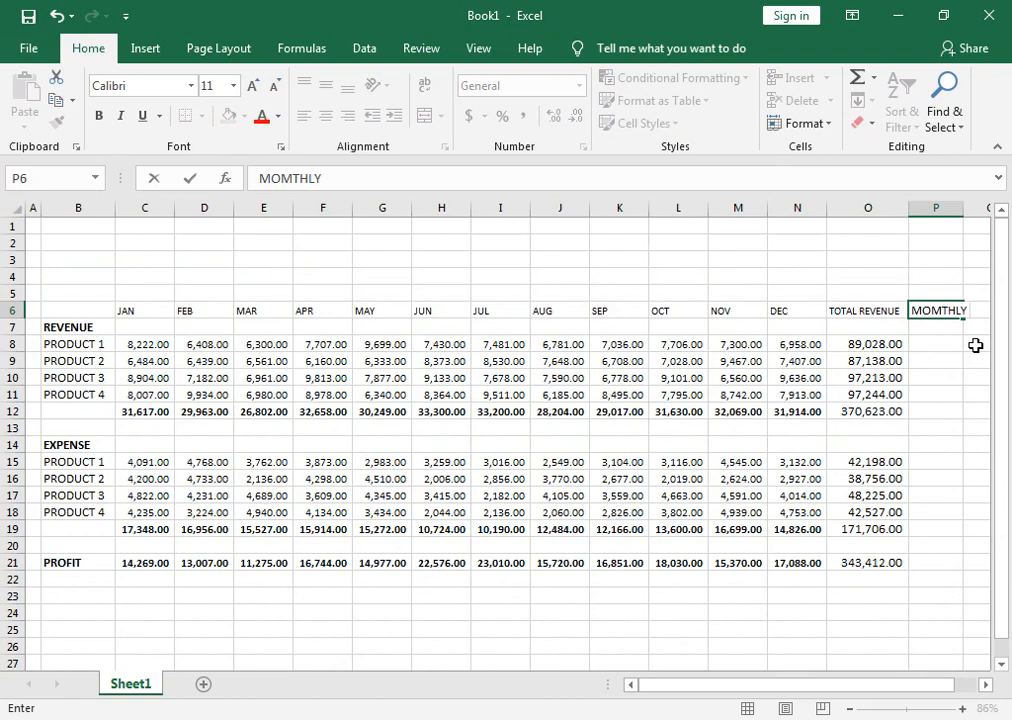
pyautogui.write('REVEN')
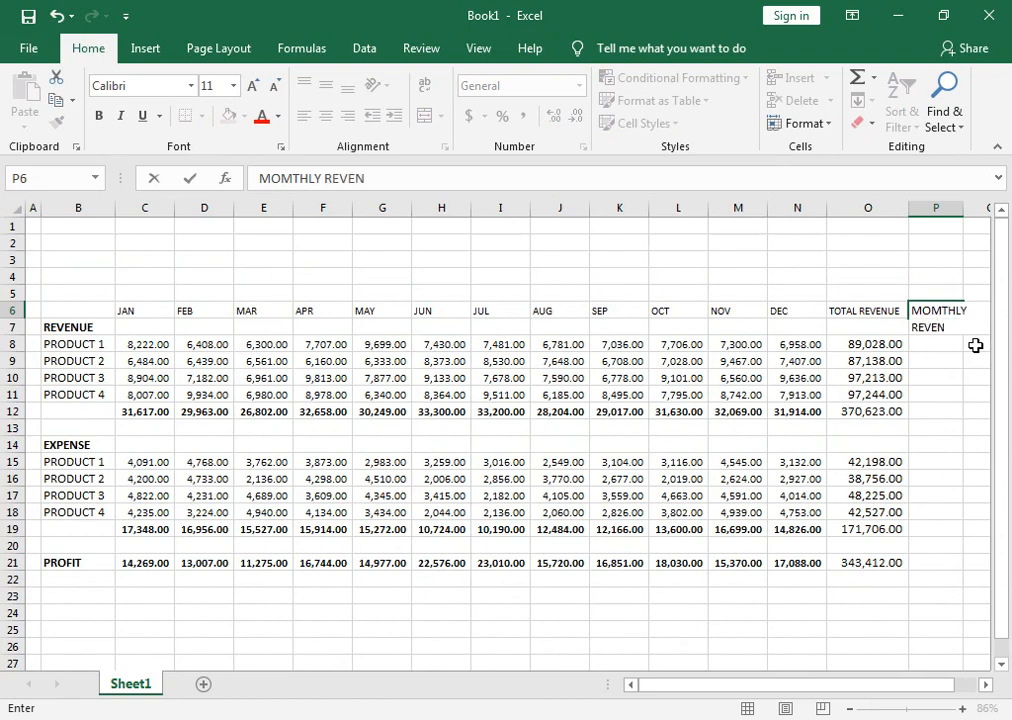
pyautogui.write('U')
pyautogui.press('Return')
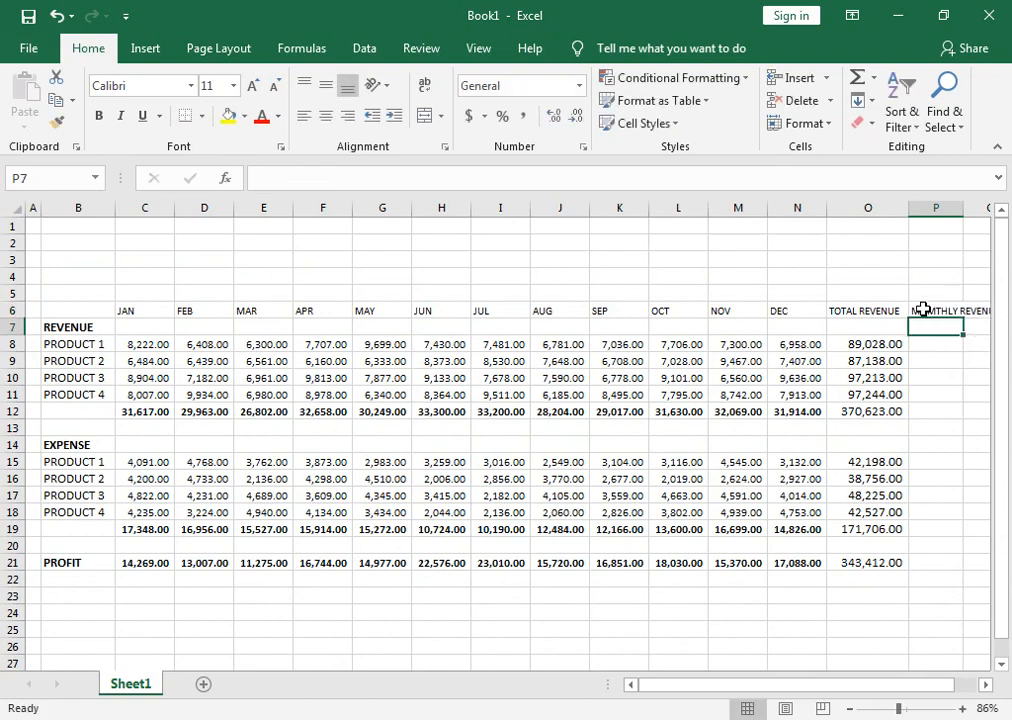
# Wrap the text of the headings in O6:P6 and widen column P slightly.
pyautogui.moveTo(920, 311); pyautogui.dragTo(900, 310)
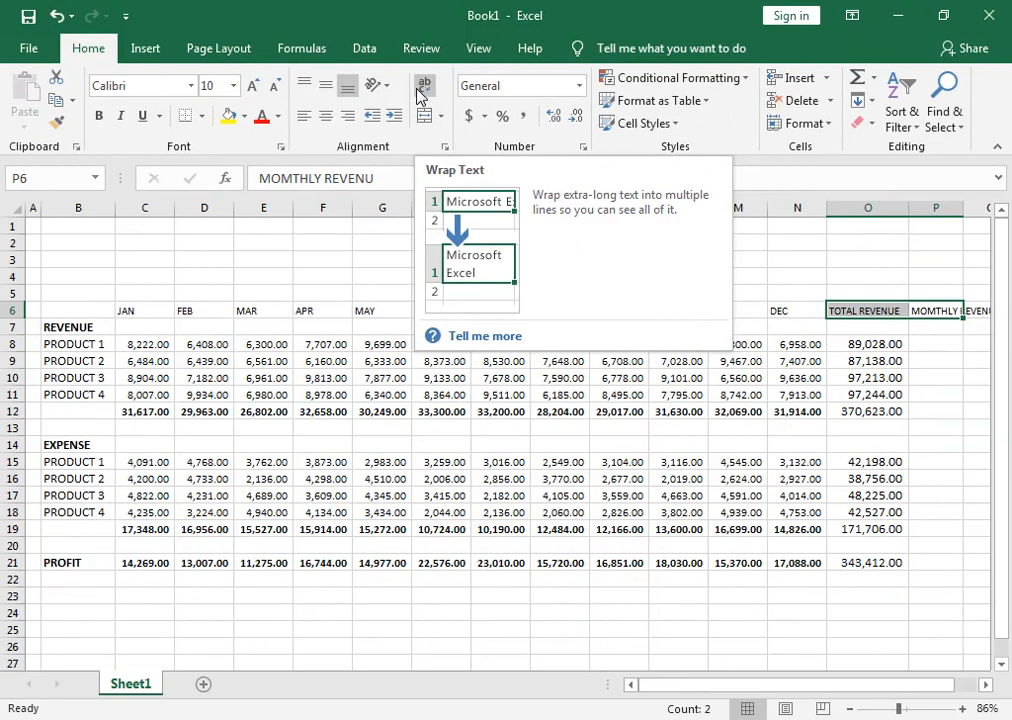
pyautogui.click(517, 178)
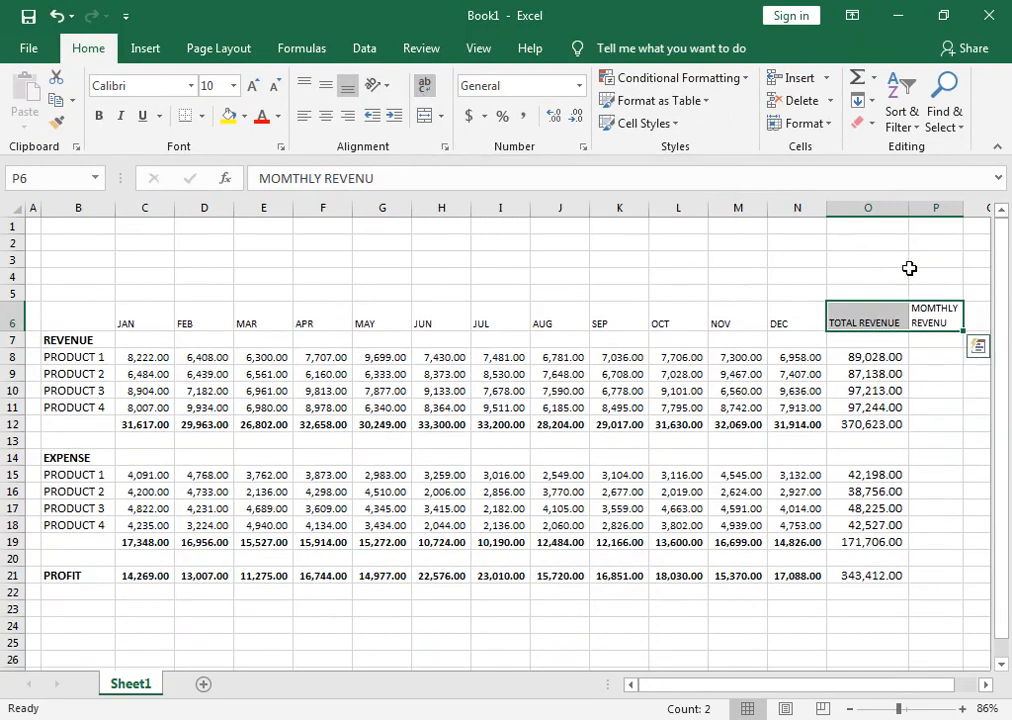
pyautogui.moveTo(908, 207); pyautogui.dragTo(970, 216)
pyautogui.click(953, 357)
# Enter % as the column heading in cell Q6.
pyautogui.moveTo(673, 688); pyautogui.dragTo(715, 688)
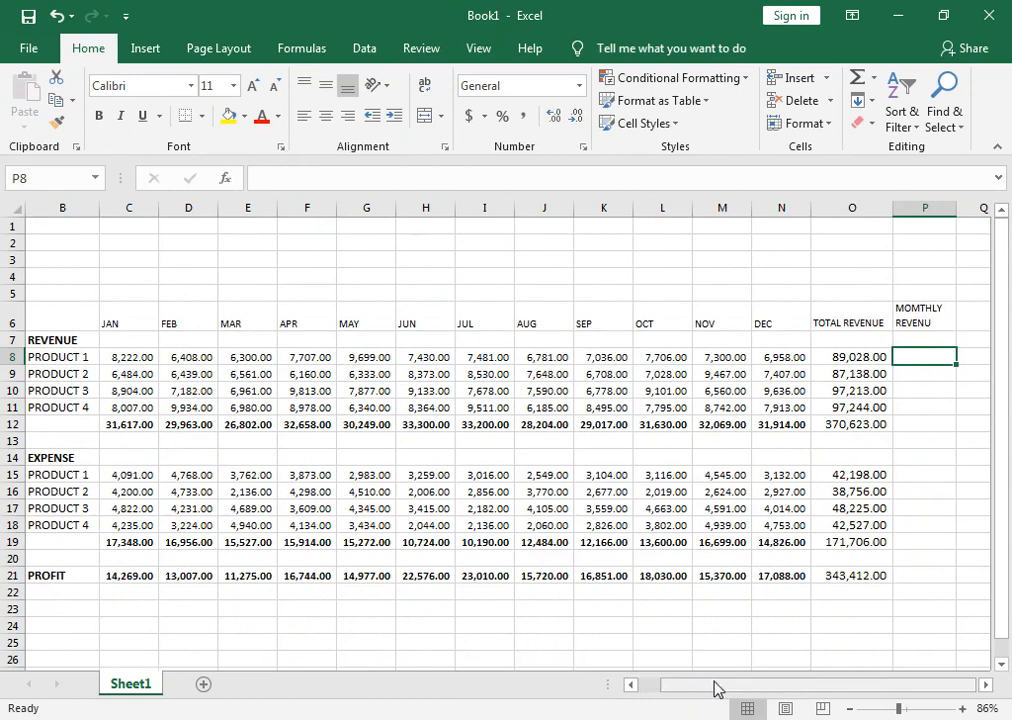
pyautogui.click(972, 313)
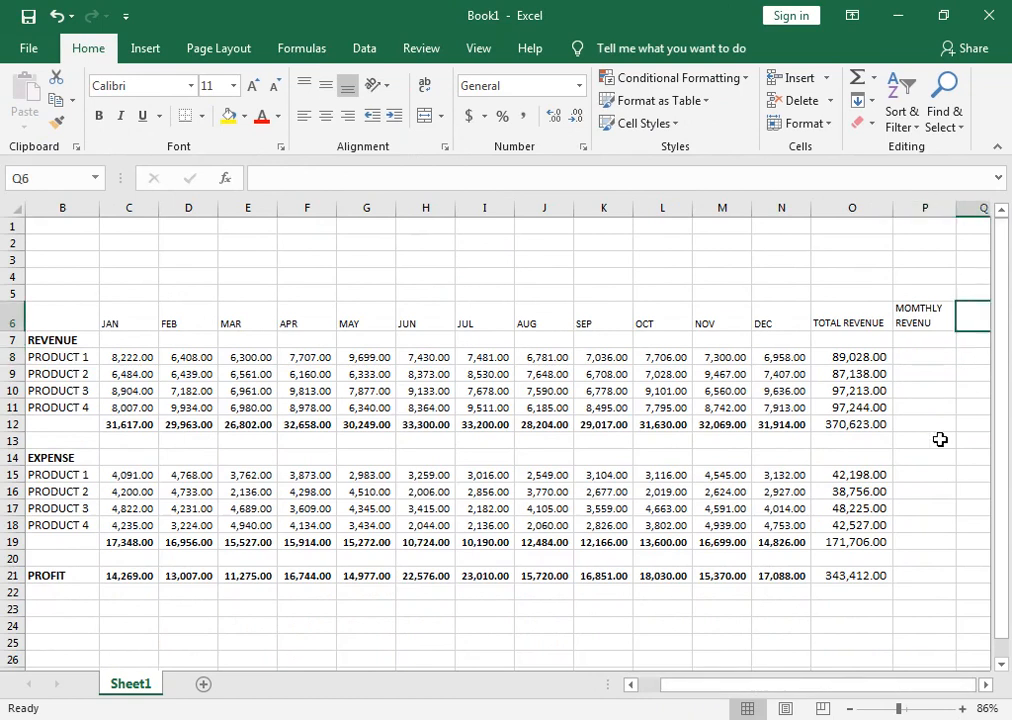
pyautogui.write('%')
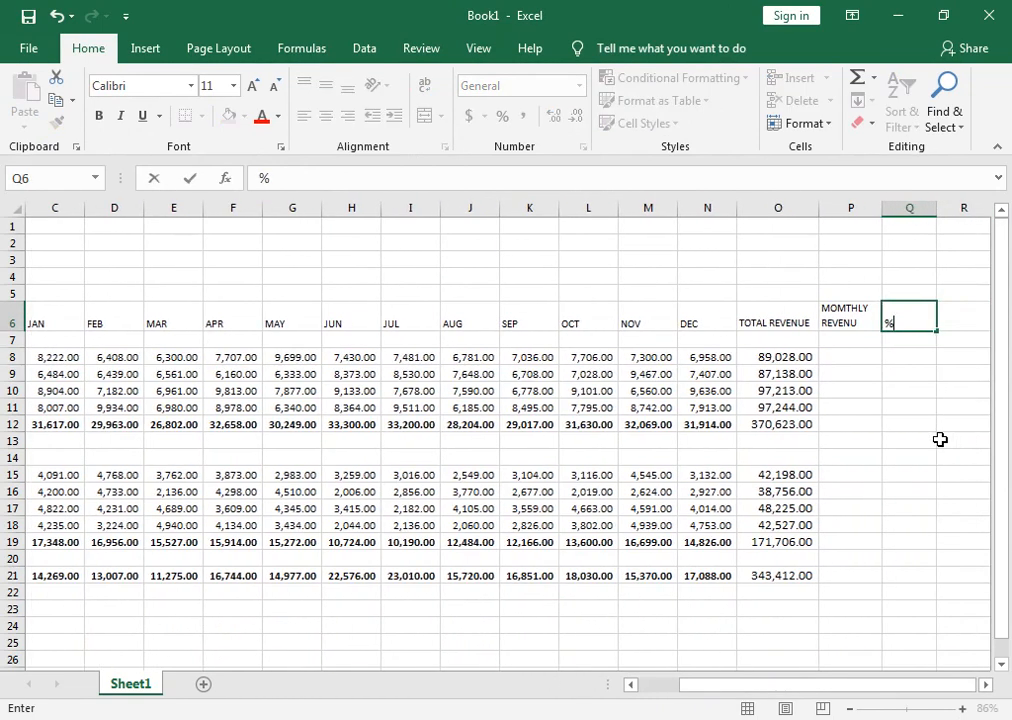
pyautogui.press('Return')
# Center the headings in O6:Q6 horizontally and vertically and make them bold.
pyautogui.moveTo(885, 314); pyautogui.dragTo(773, 321)
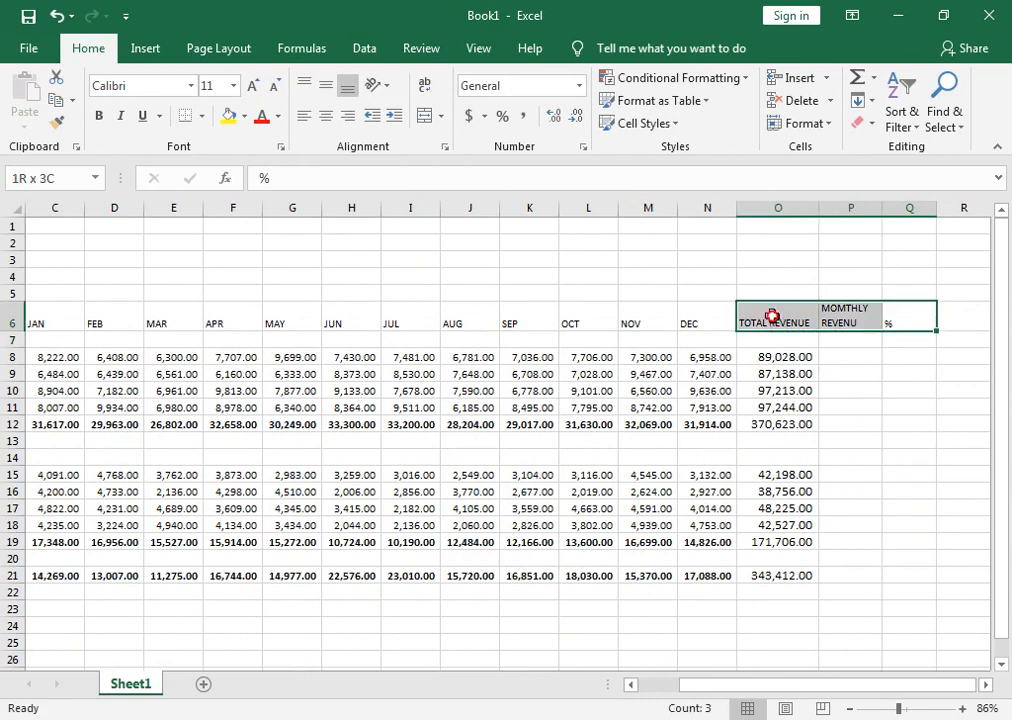
pyautogui.click(325, 116)
pyautogui.click(325, 85)
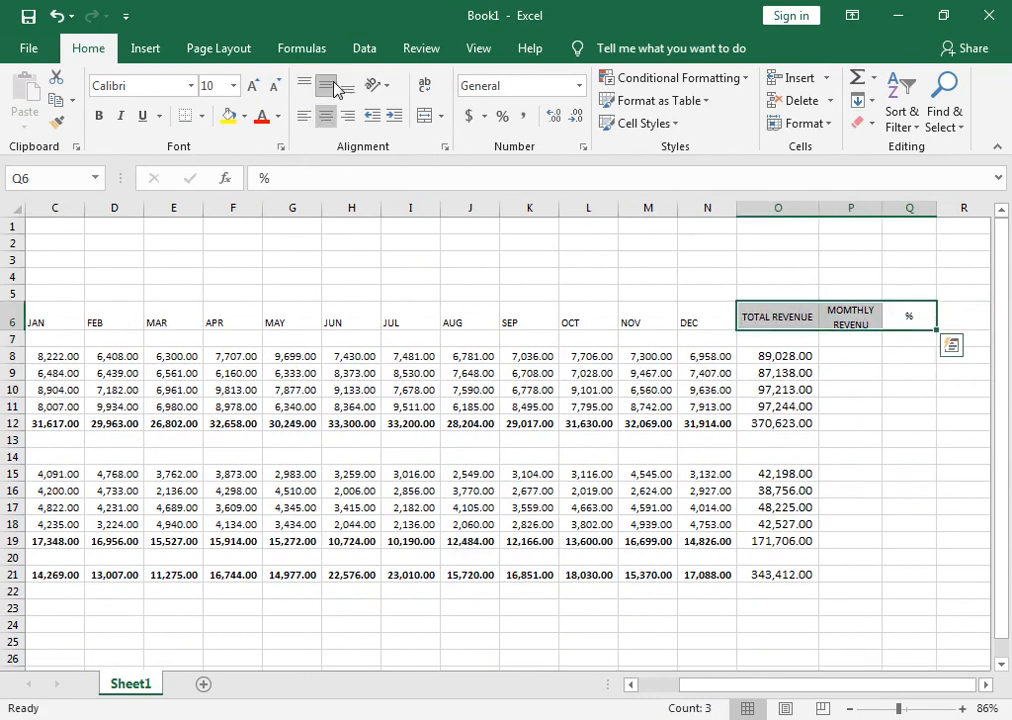
pyautogui.click(99, 116)
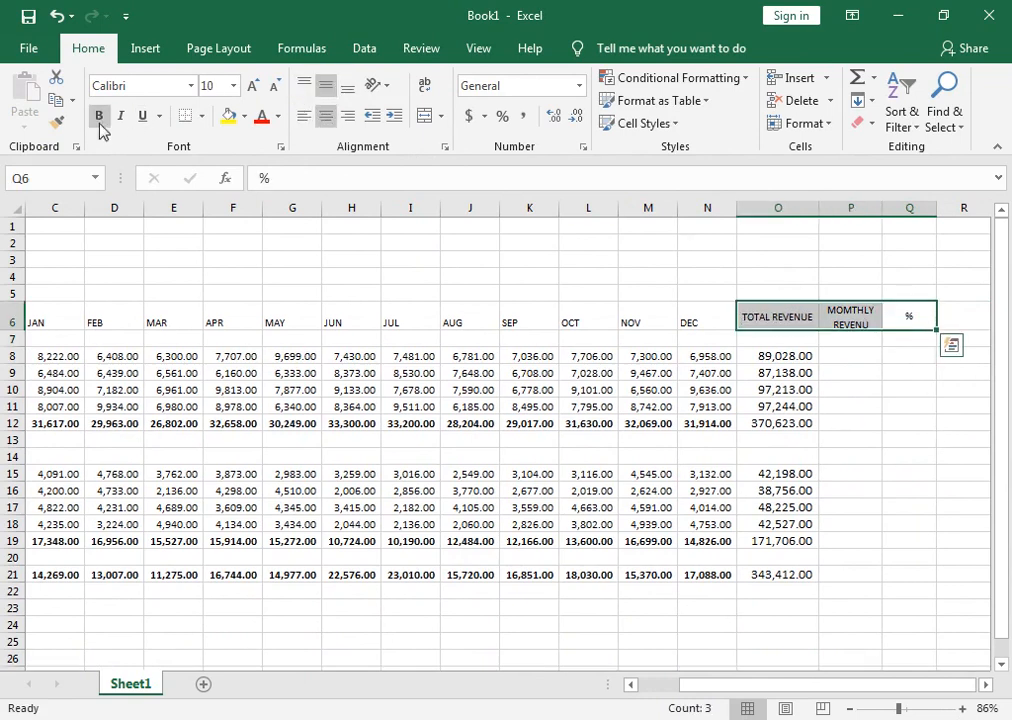
pyautogui.click(833, 366)
pyautogui.click(833, 356)
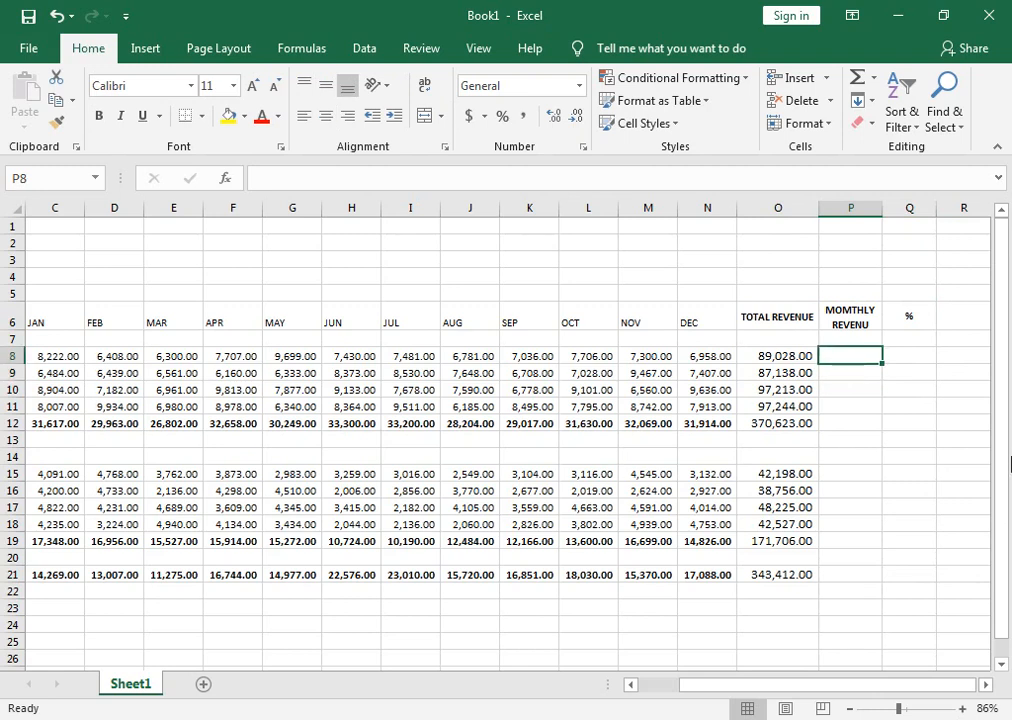
pyautogui.write('=SUM')
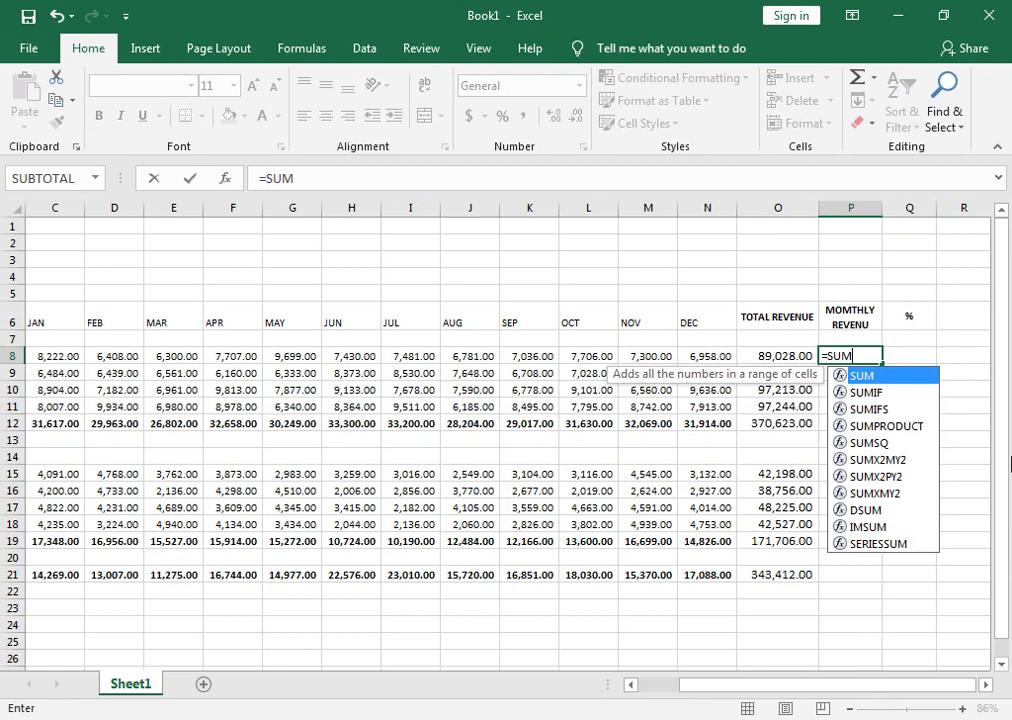
pyautogui.press('BackSpace')
pyautogui.press('BackSpace')
pyautogui.press('BackSpace')
pyautogui.press('BackSpace')
pyautogui.press('Return')
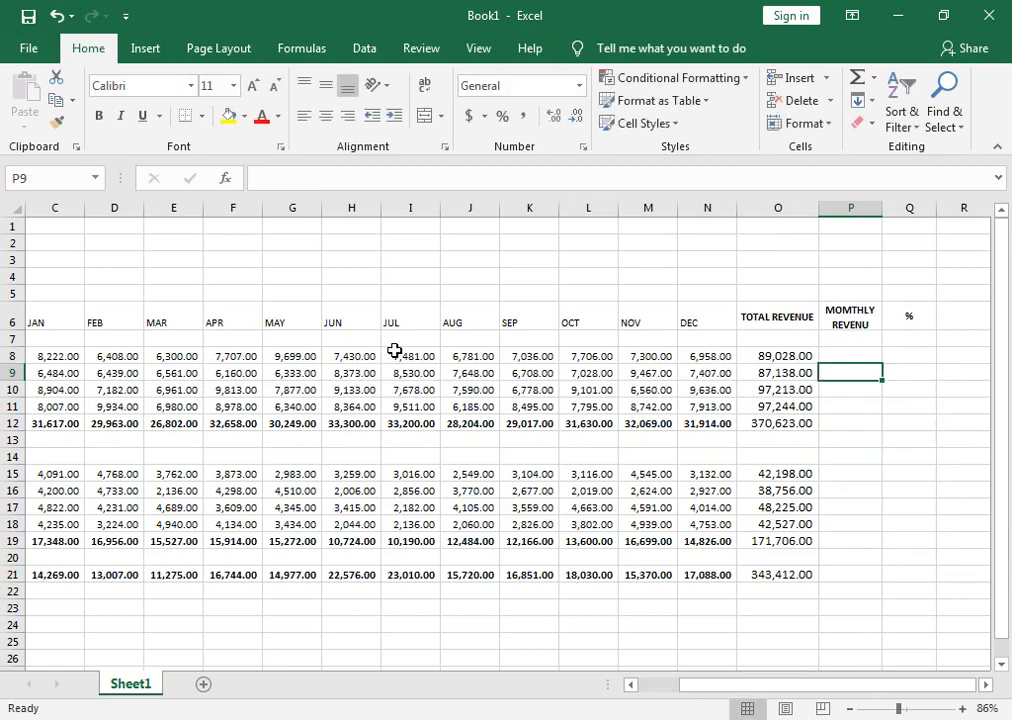
# Start a data validation rule for cell P7 that allows a List with an in-cell dropdown.
pyautogui.click(845, 339)
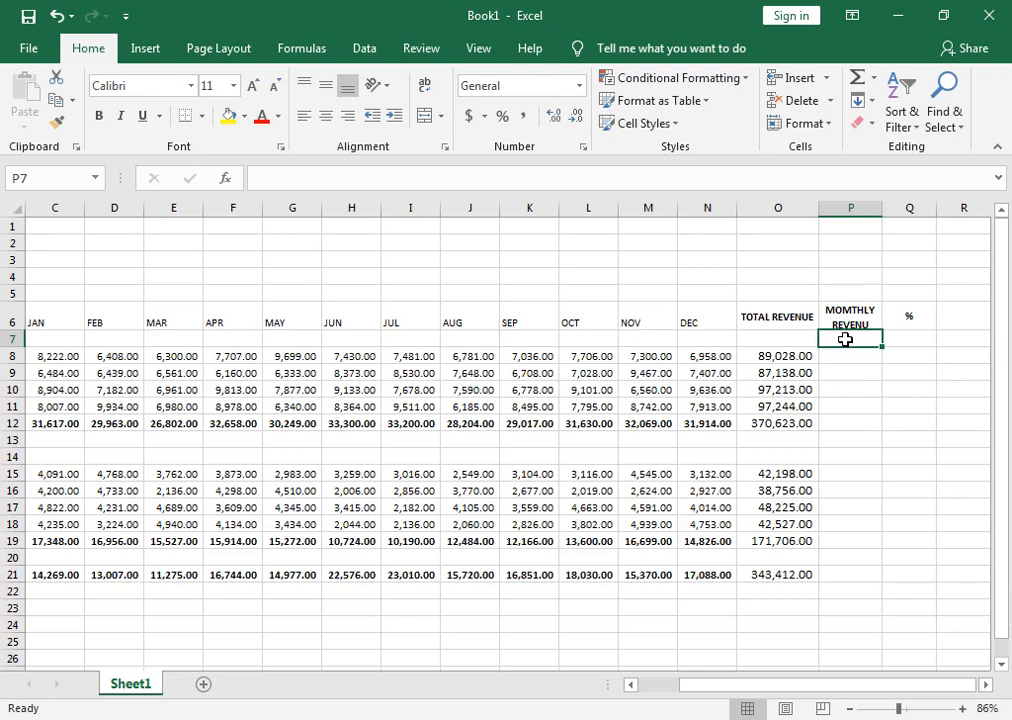
pyautogui.click(375, 53)
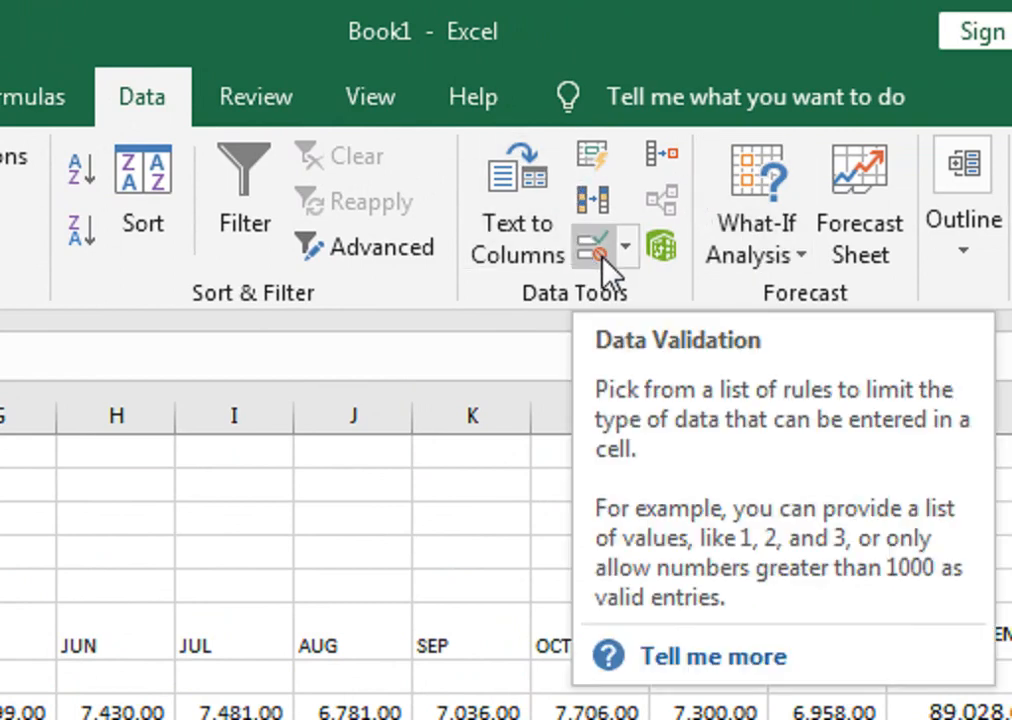
pyautogui.click(621, 252)
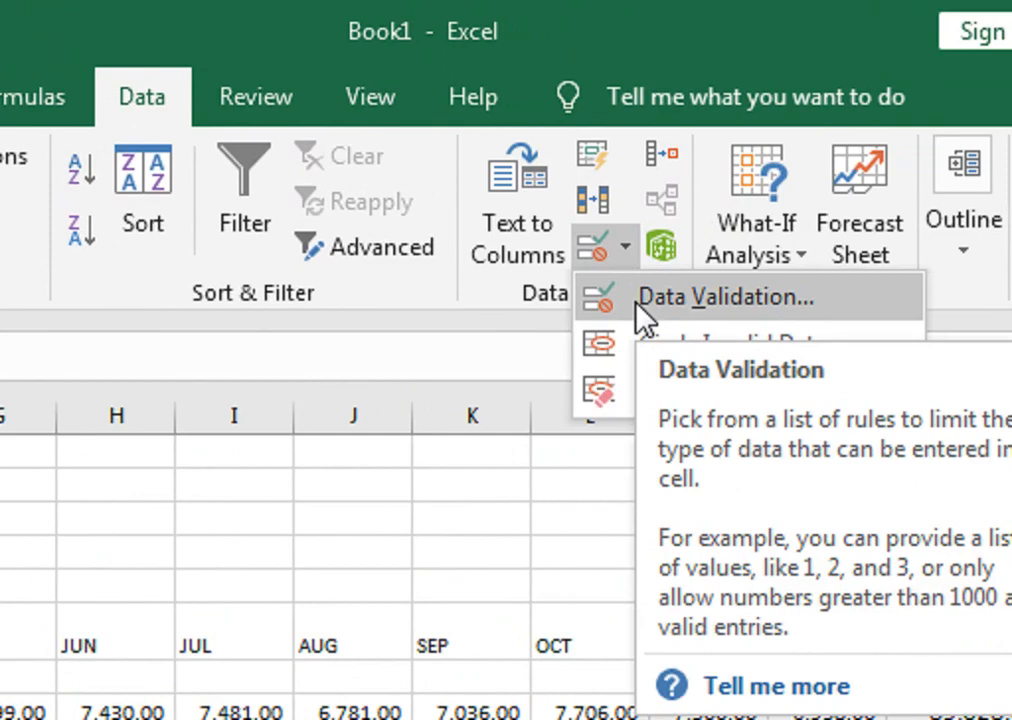
pyautogui.click(640, 318)
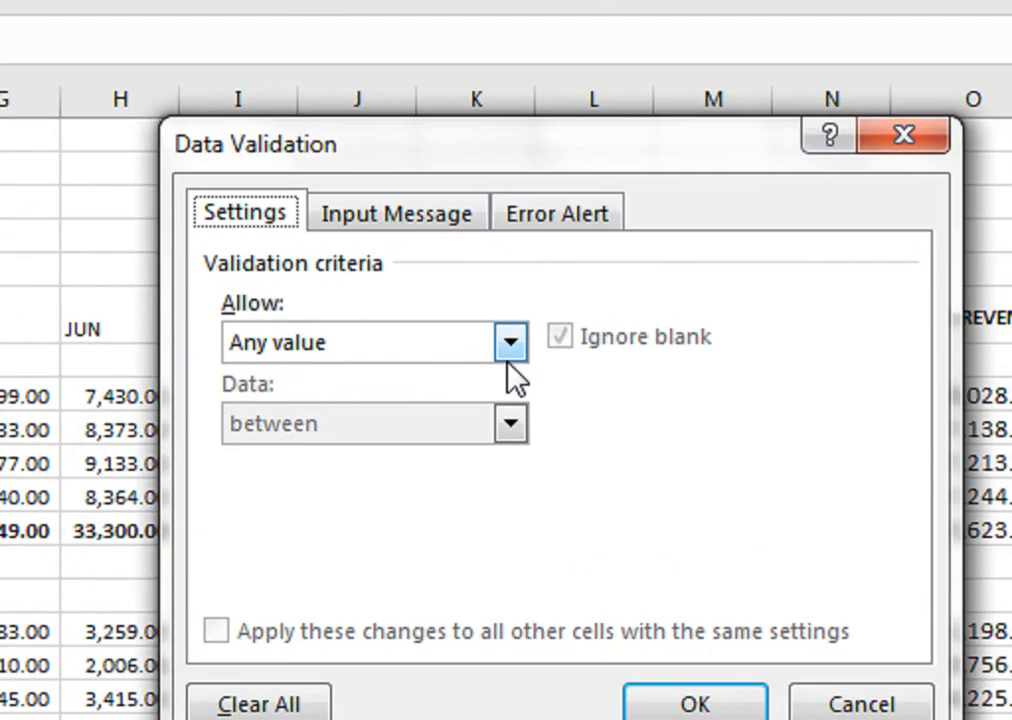
pyautogui.click(510, 343)
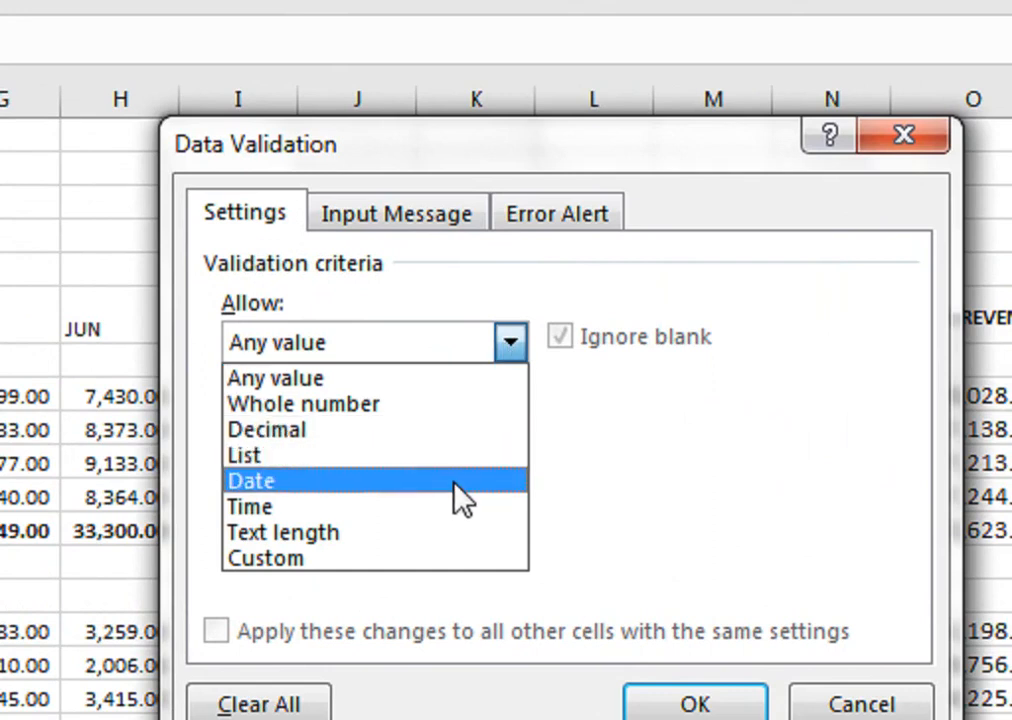
pyautogui.click(448, 462)
pyautogui.click(337, 503)
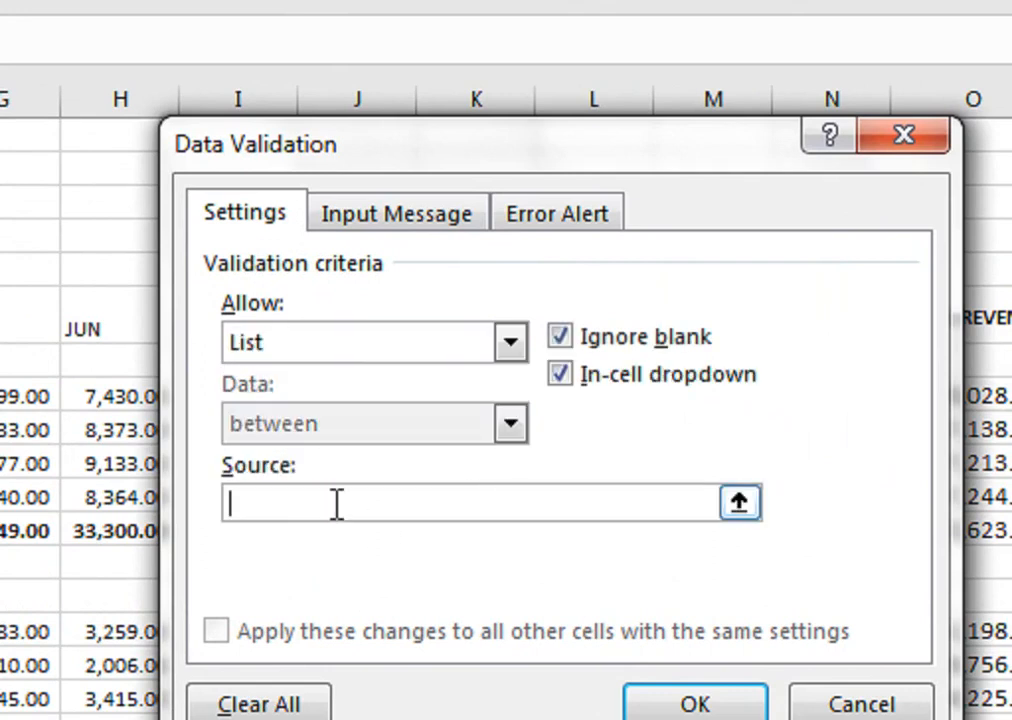
# Set the list source to JAN,FEB,MAR,APR,MAY,JUNE,JULY,AUG,SEP,OCT,NOV,DEC and apply the validation to P7.
pyautogui.write('JAN')
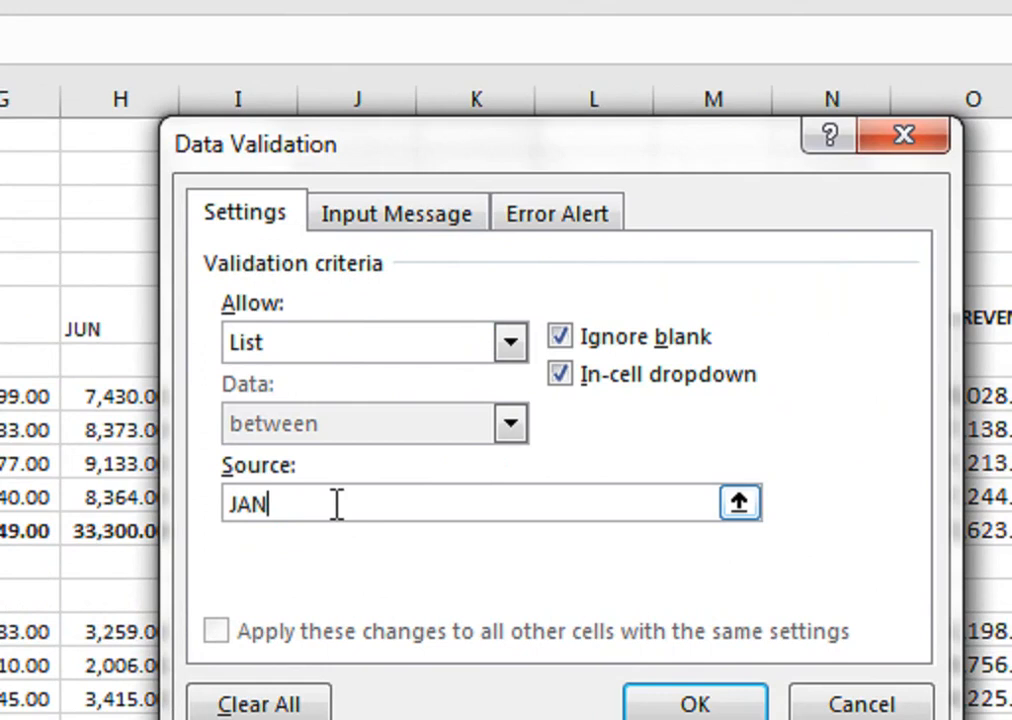
pyautogui.write(',FEB')
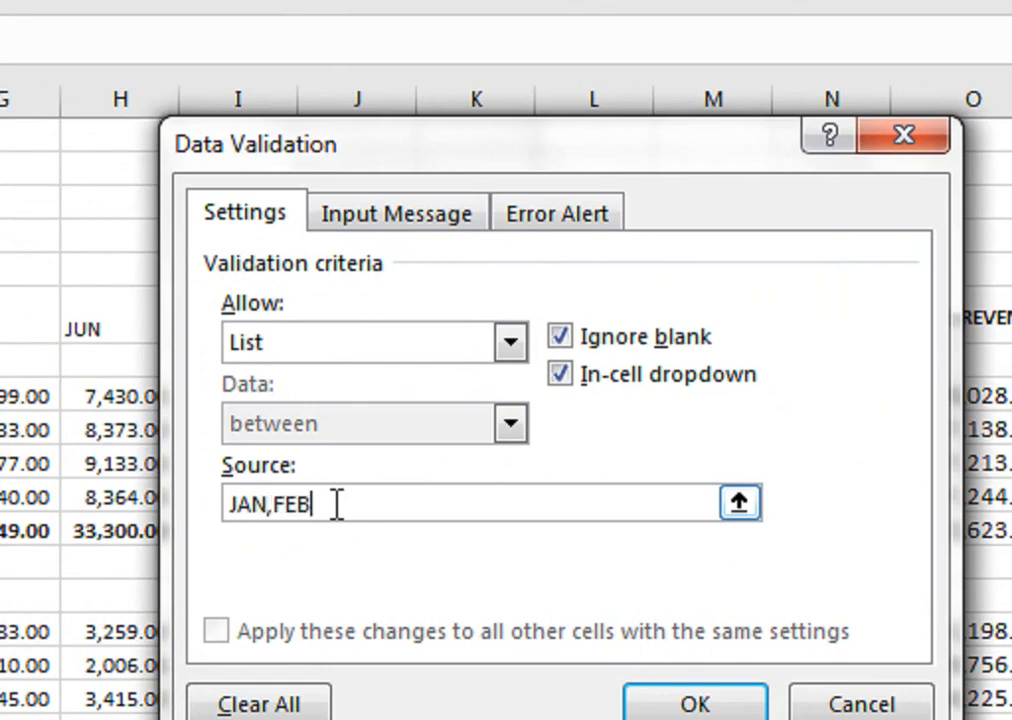
pyautogui.write(',MAR,')
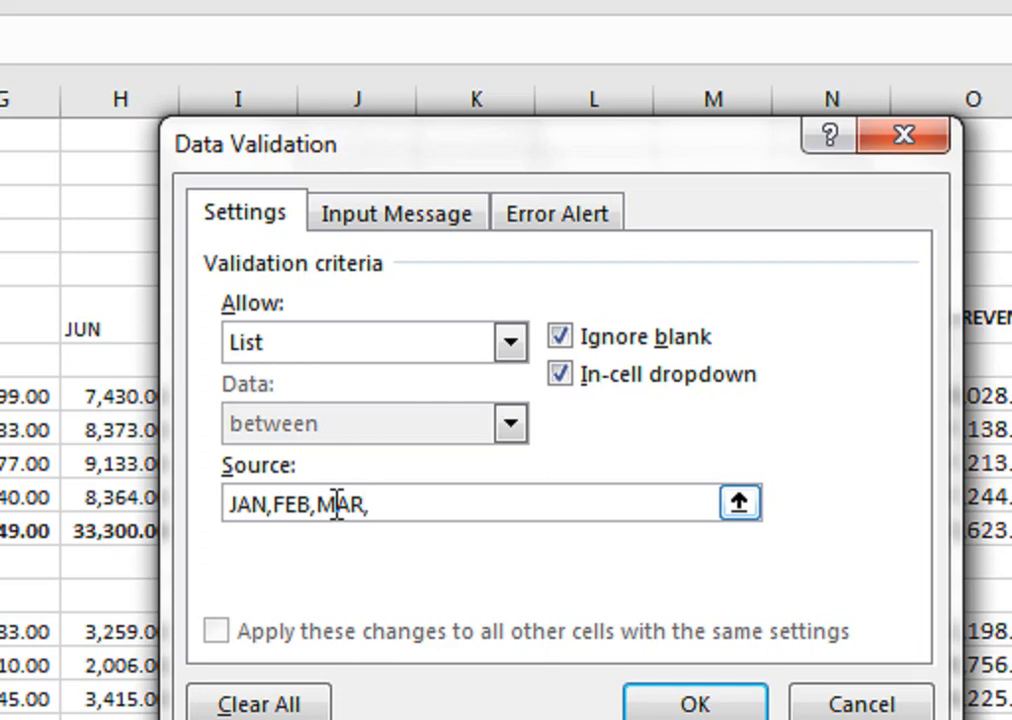
pyautogui.write('APR,MAY,')
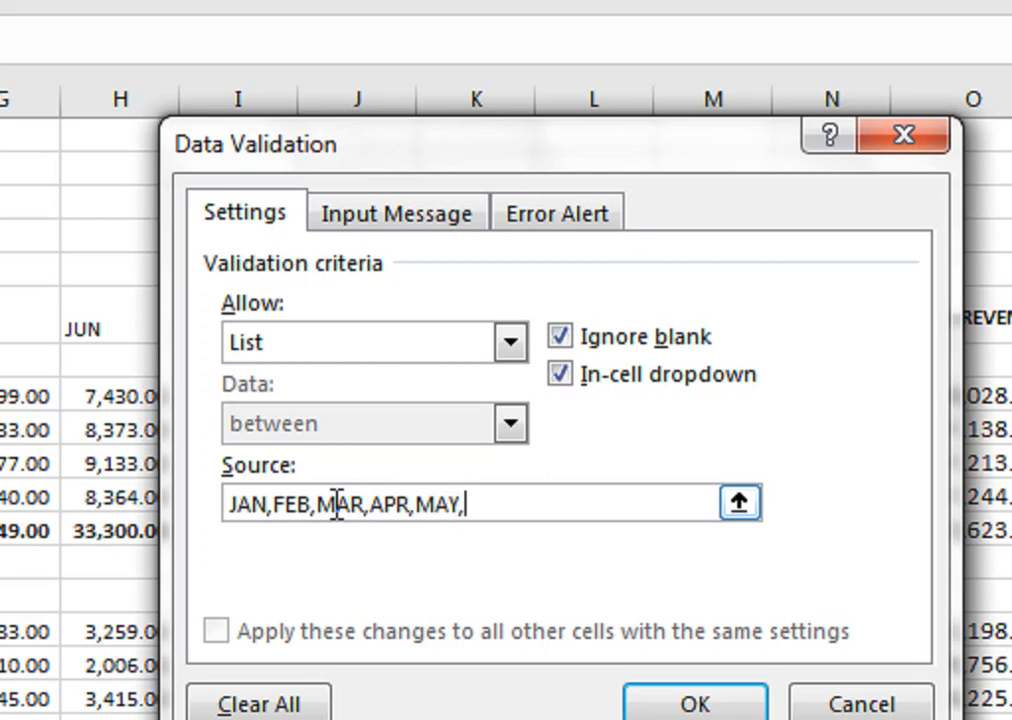
pyautogui.write('JUNE')
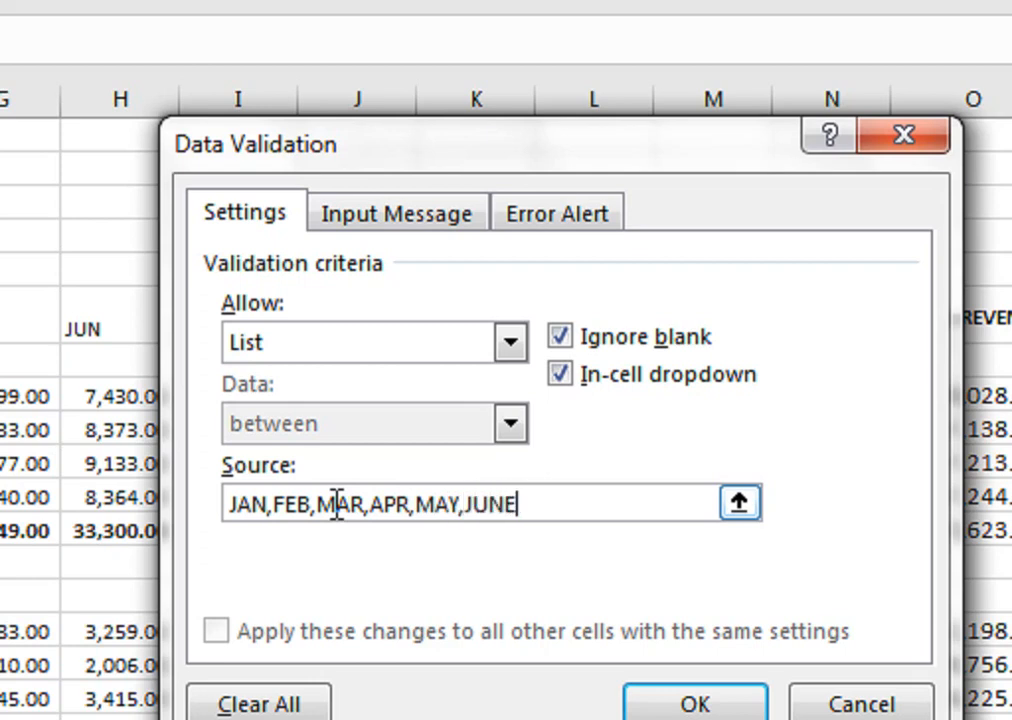
pyautogui.write(',')
pyautogui.write('JU')
pyautogui.write('LY,')
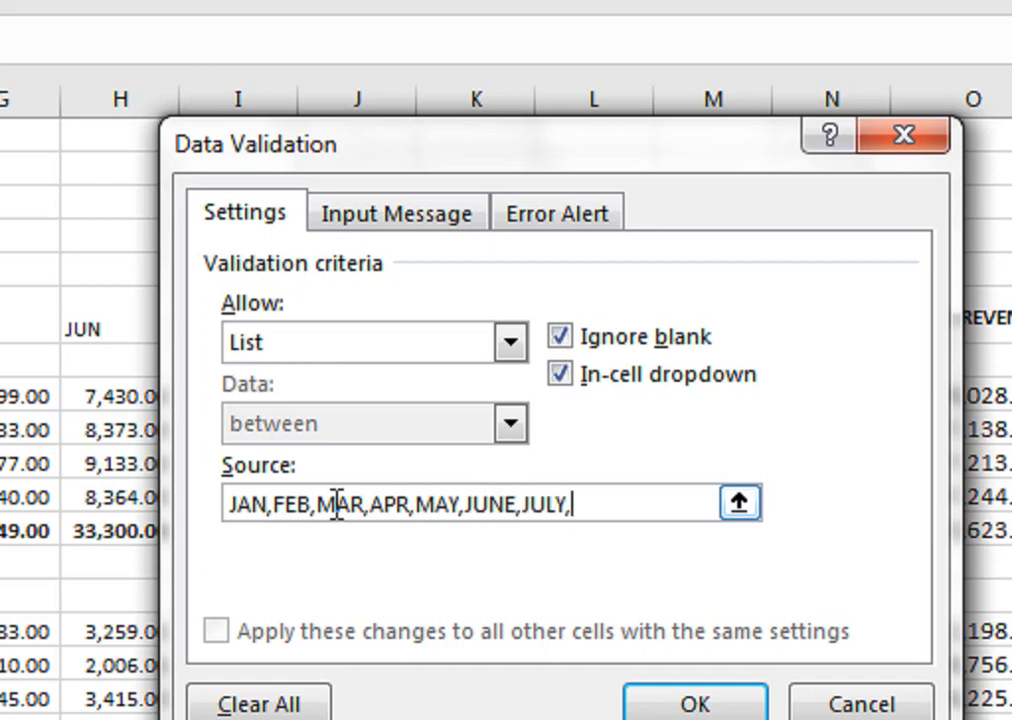
pyautogui.write('AUG,')
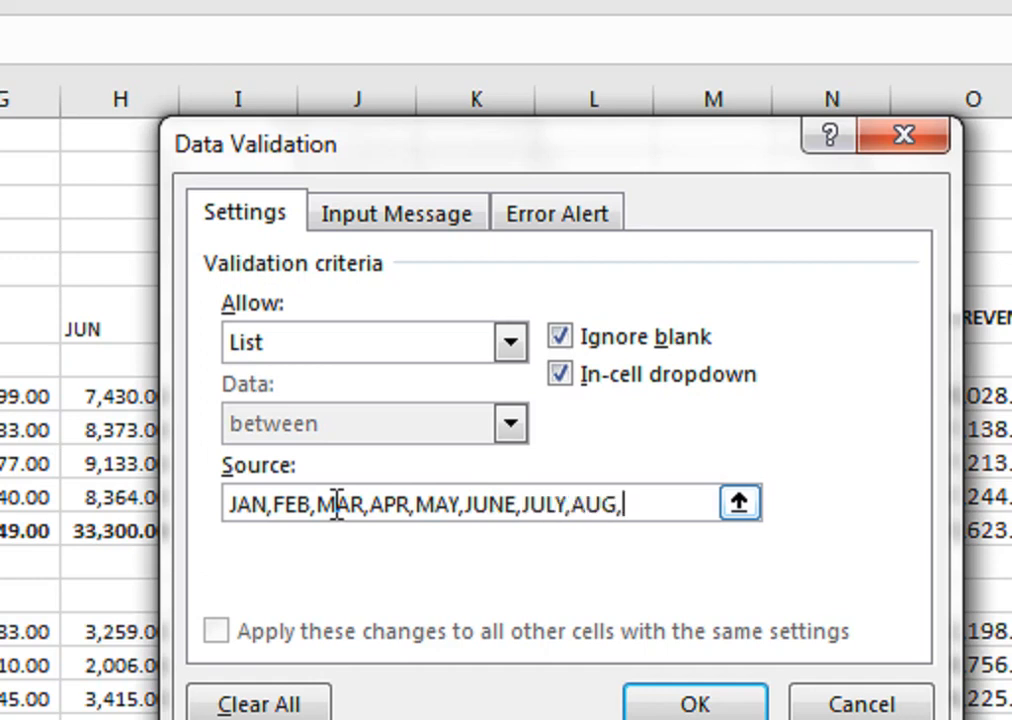
pyautogui.write('SEP,OC')
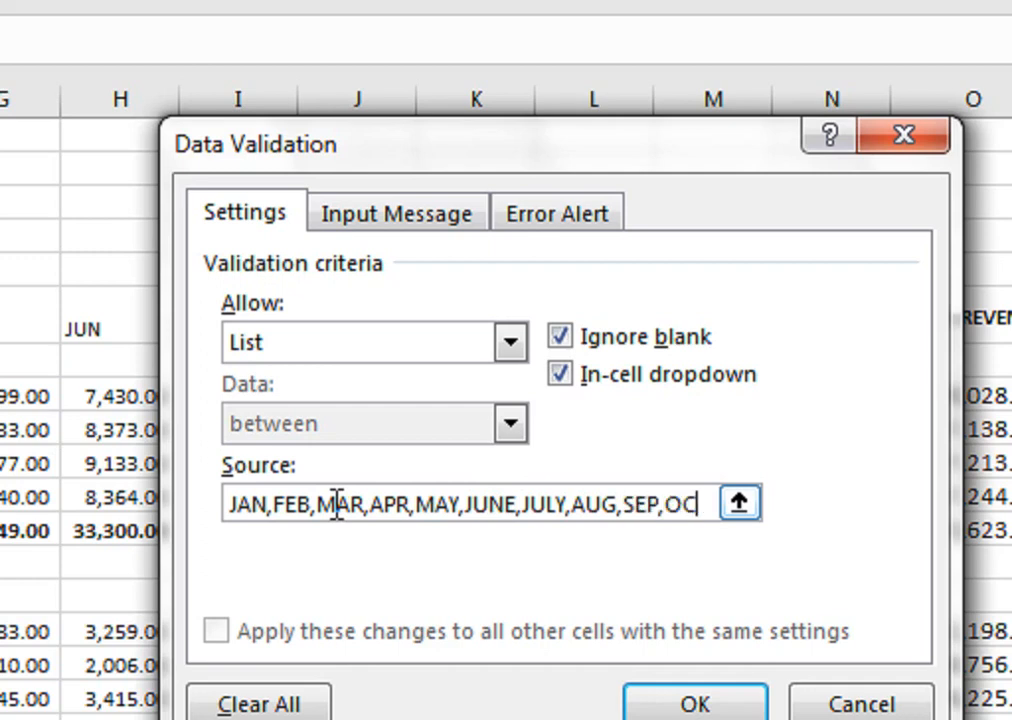
pyautogui.write('T,')
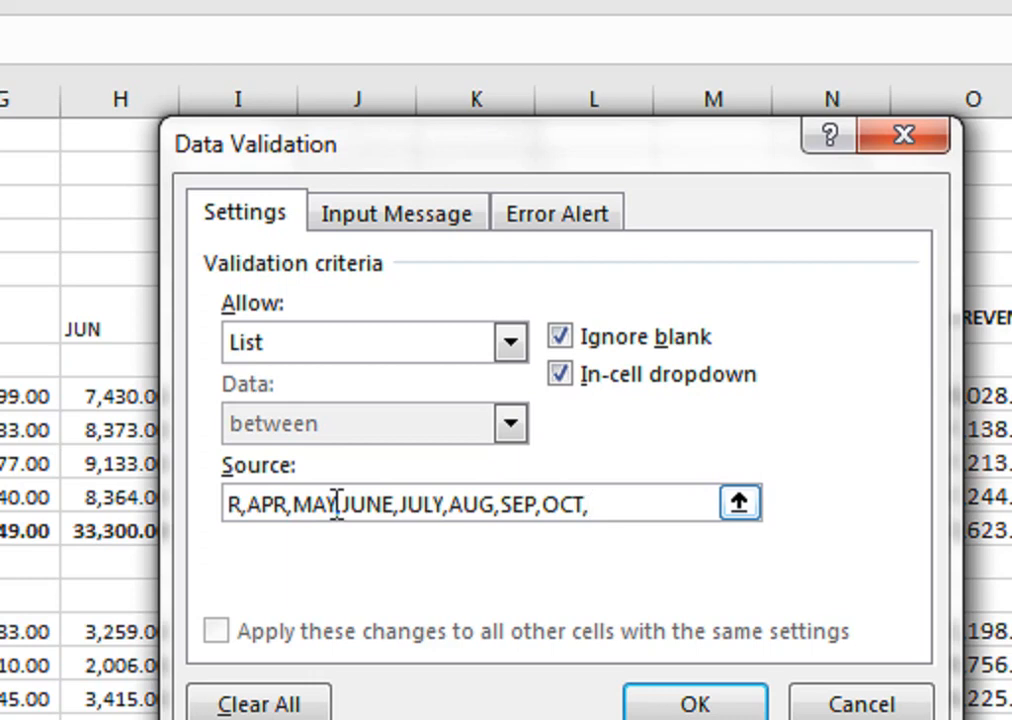
pyautogui.write('NOV,DE')
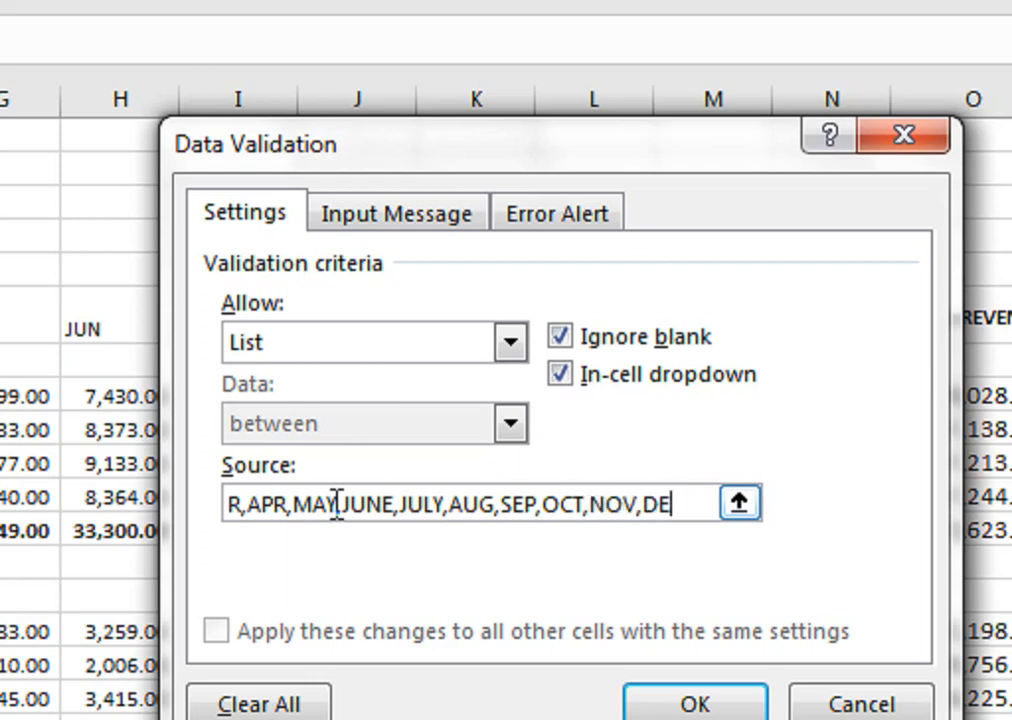
pyautogui.write('C')
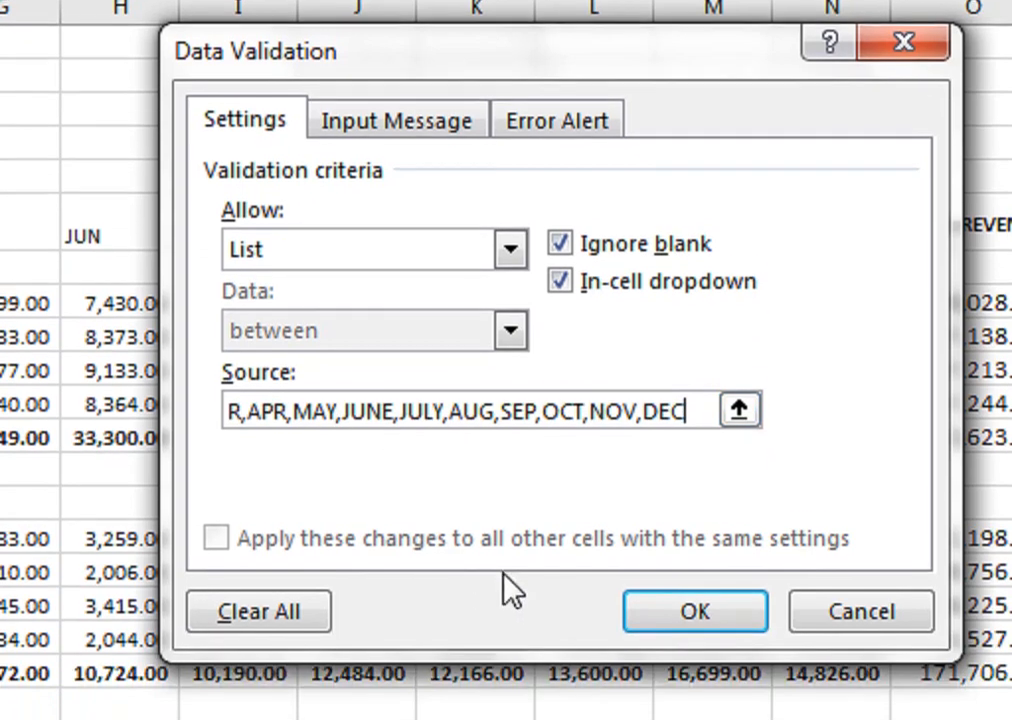
pyautogui.click(630, 700)
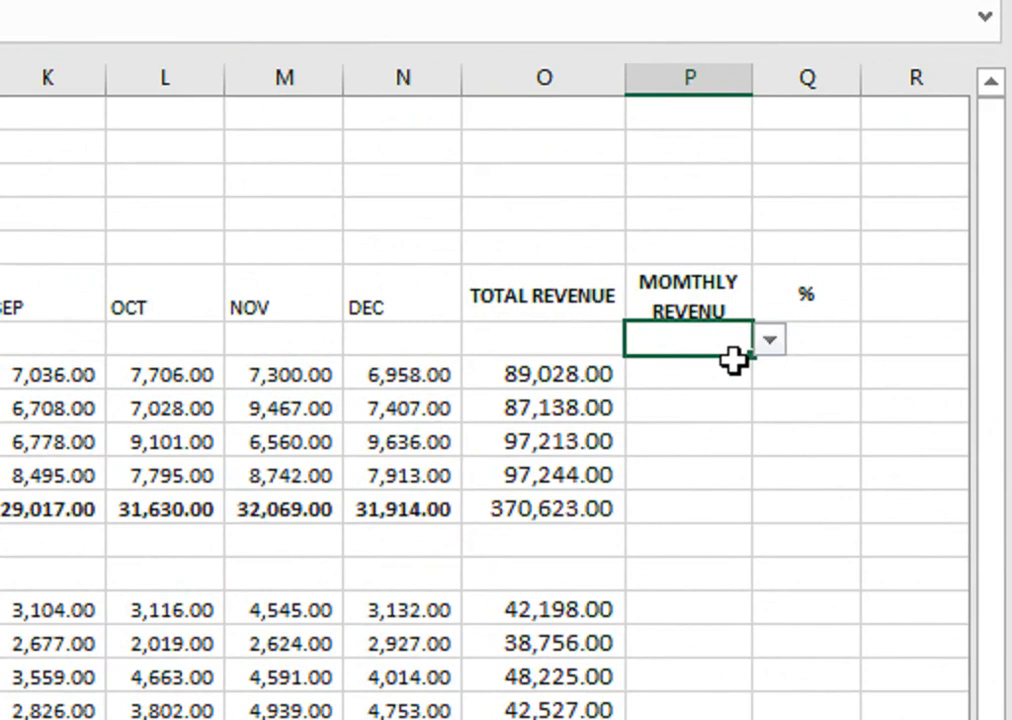
# Check the month list in cell P7, try JAN, and set the selected month to MAY.
pyautogui.click(771, 344)
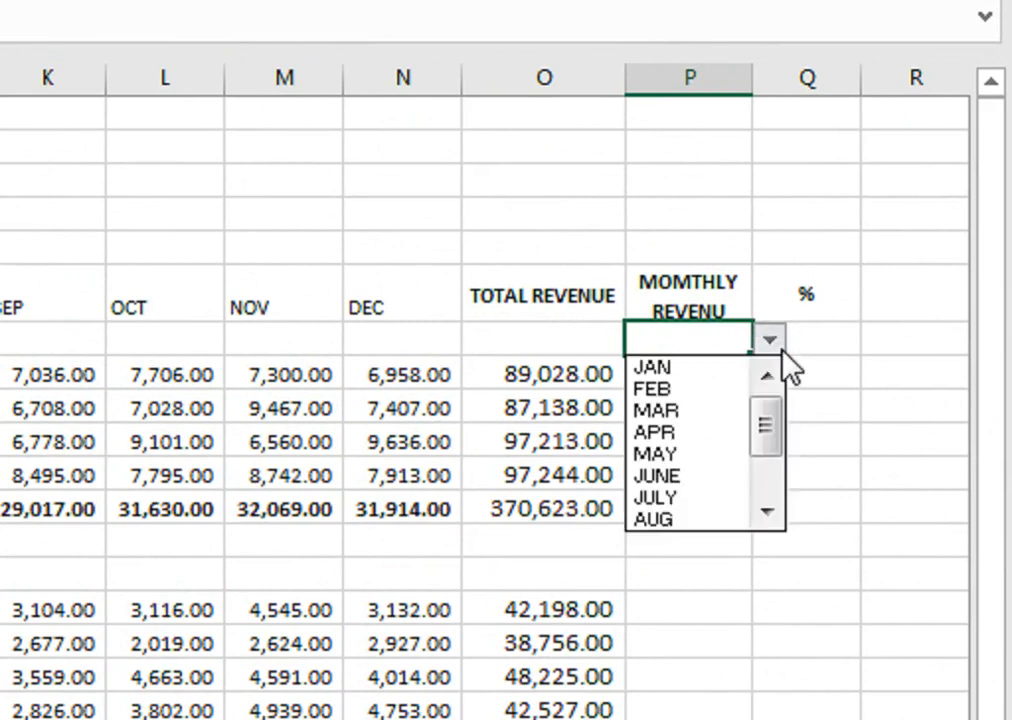
pyautogui.moveTo(772, 463); pyautogui.dragTo(772, 500)
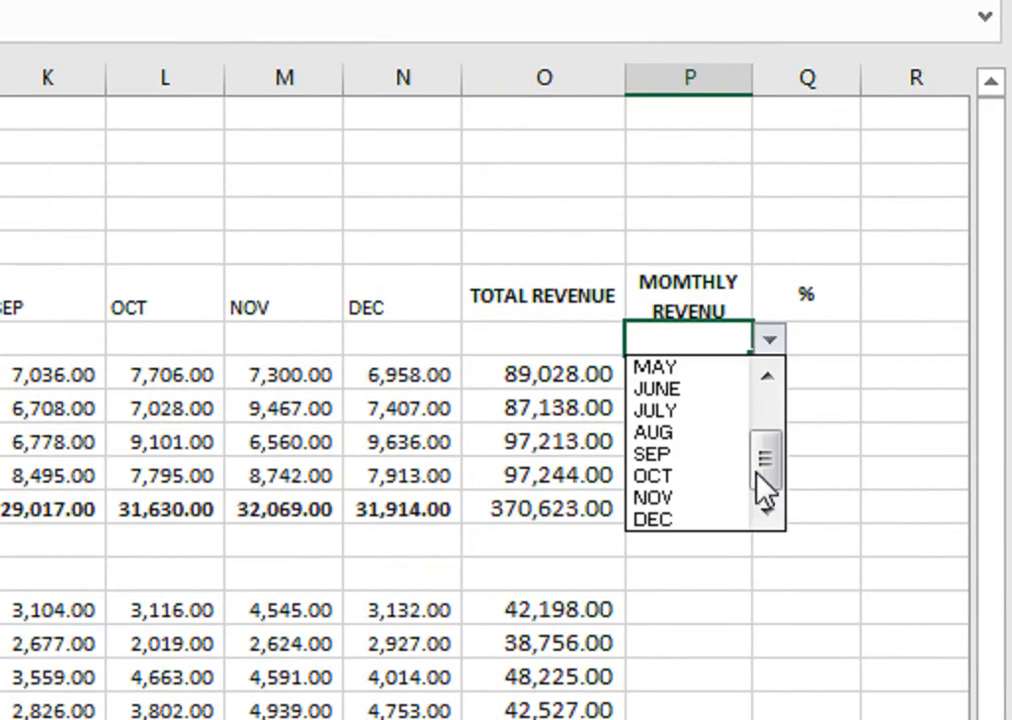
pyautogui.click(725, 336)
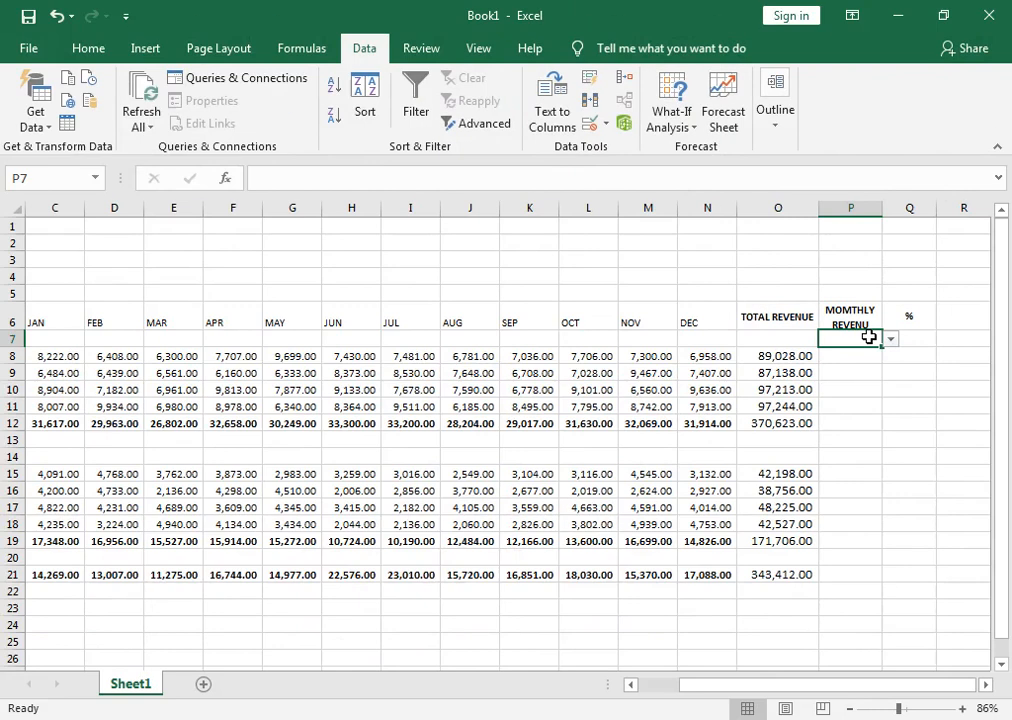
pyautogui.click(890, 338)
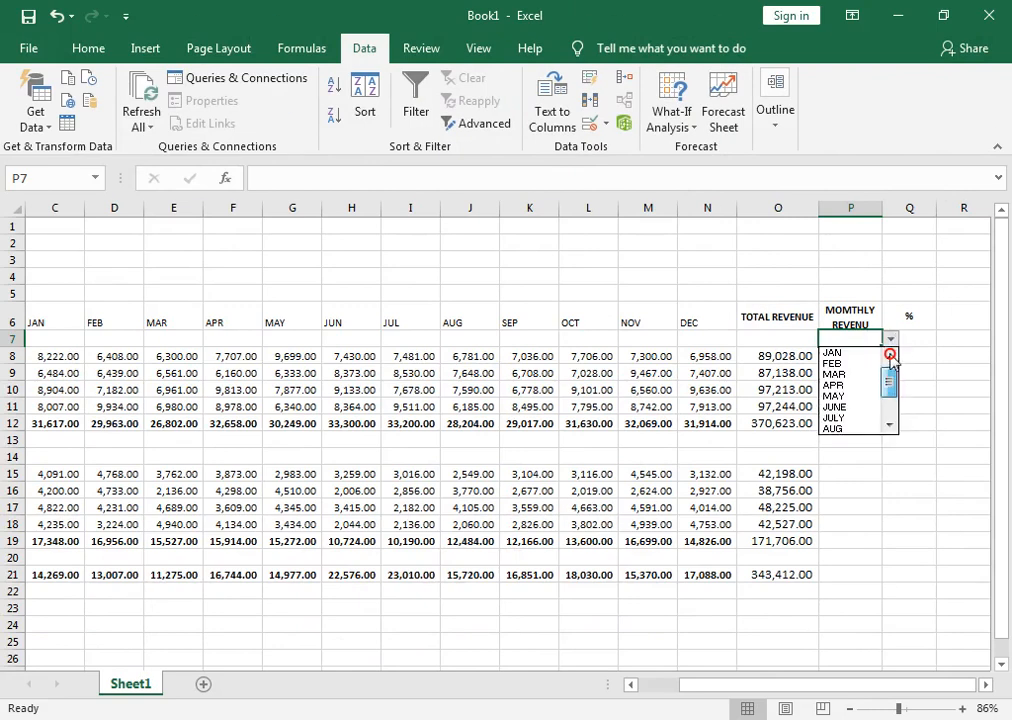
pyautogui.click(858, 354)
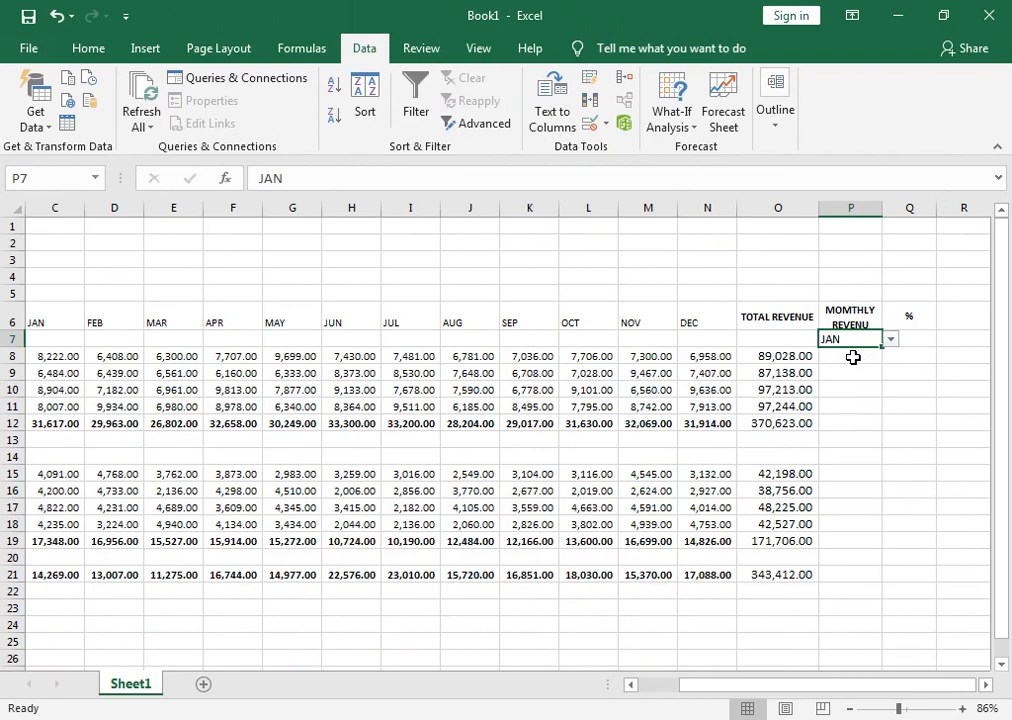
pyautogui.click(890, 339)
pyautogui.click(858, 400)
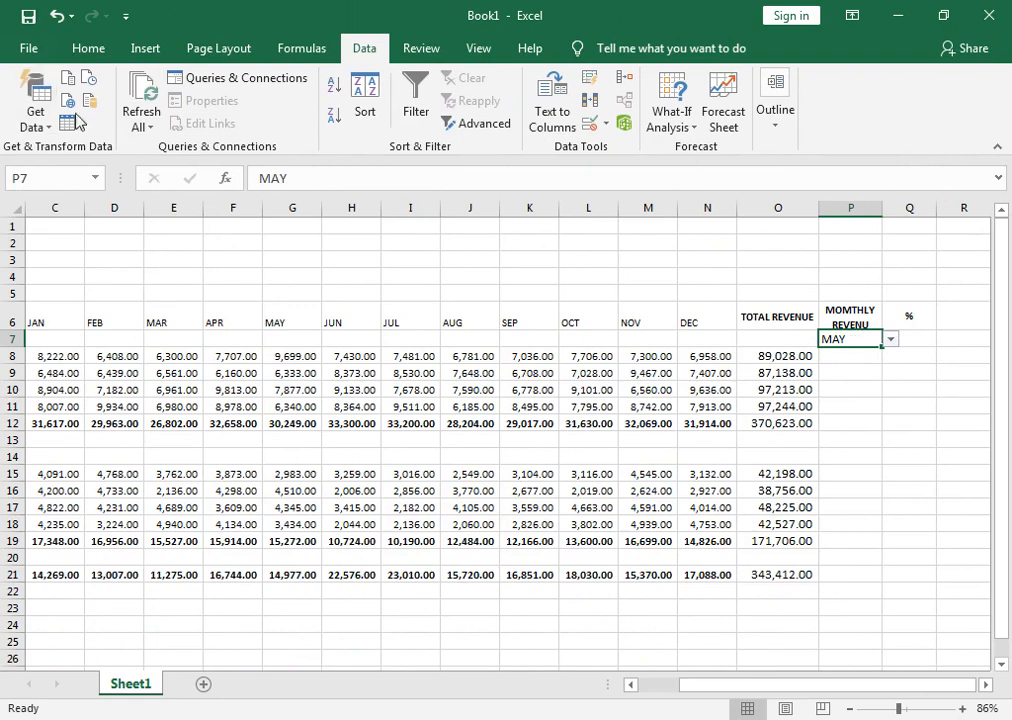
# Make the selected month in cell P7 bold and give the cell a thick outside border.
pyautogui.click(93, 53)
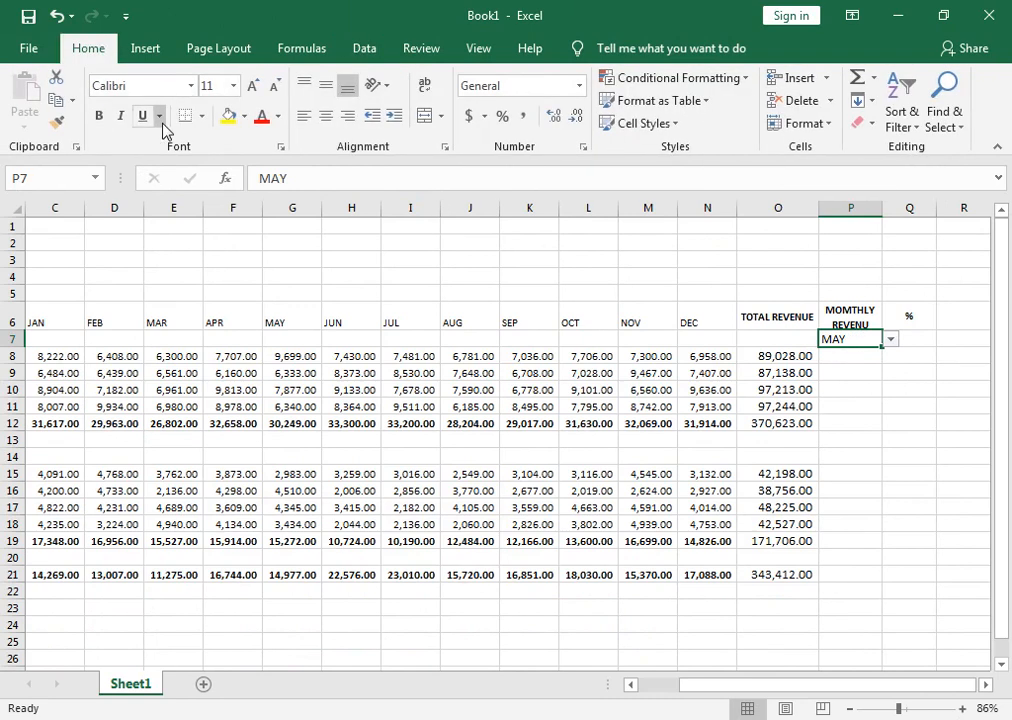
pyautogui.click(99, 117)
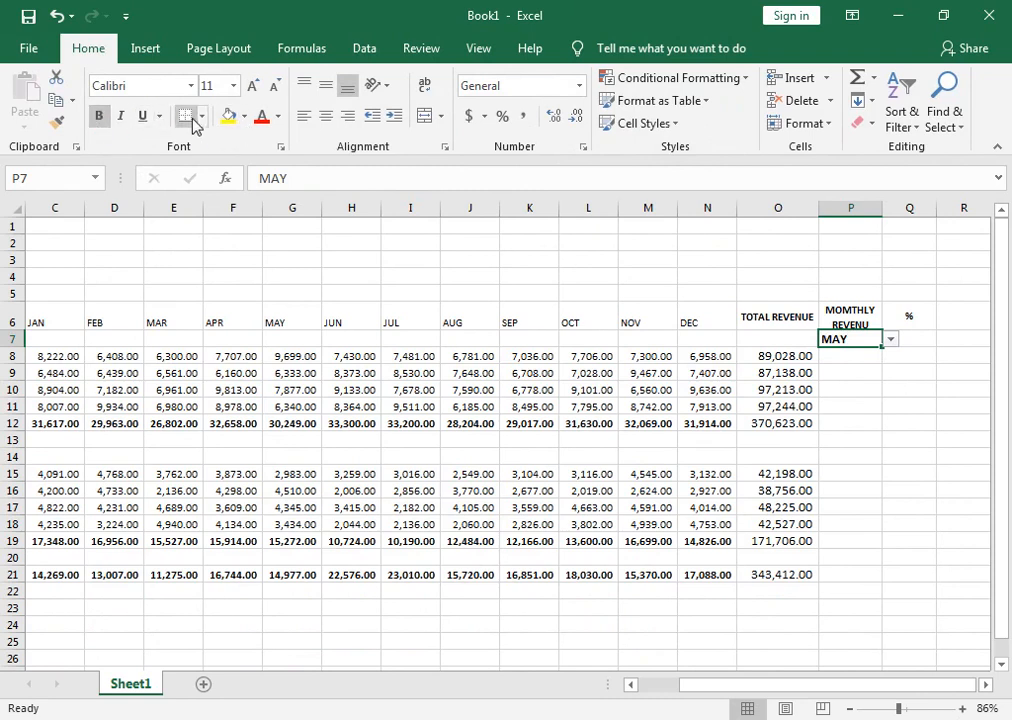
pyautogui.click(201, 116)
pyautogui.click(228, 330)
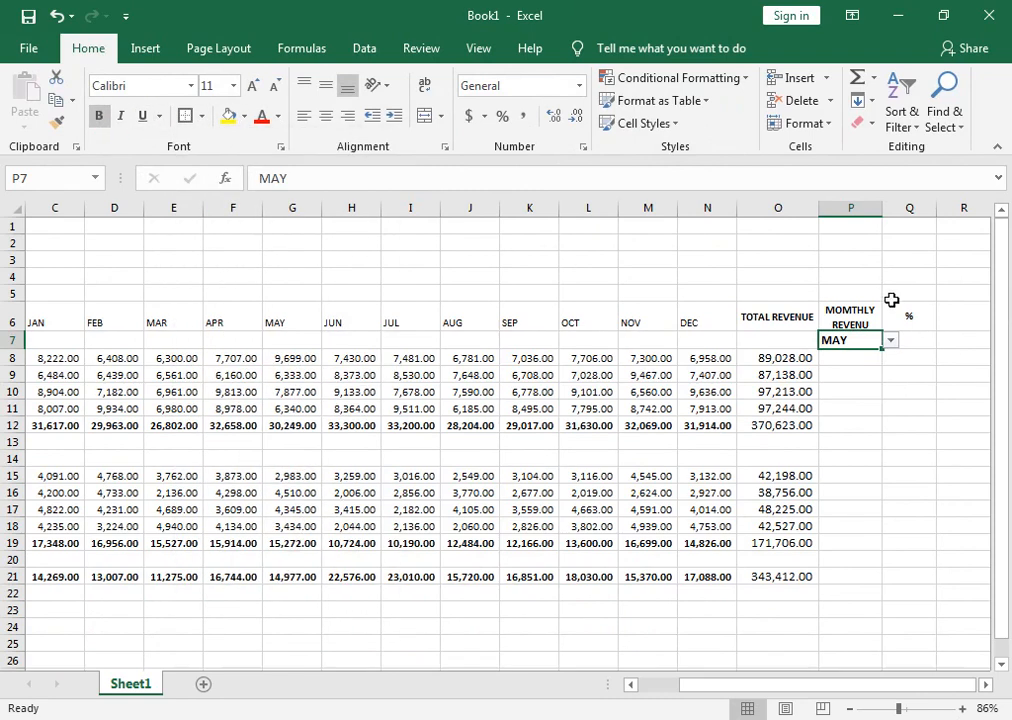
# Center the month headings in C6:N6 horizontally and vertically and make them bold.
pyautogui.moveTo(691, 317); pyautogui.dragTo(125, 318)
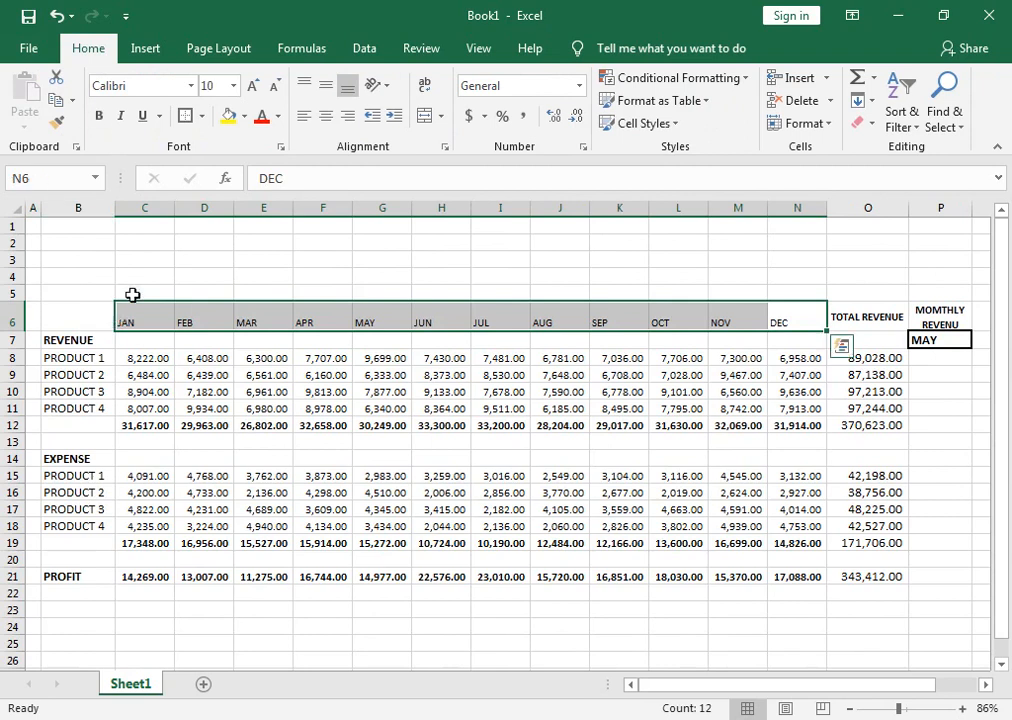
pyautogui.click(325, 116)
pyautogui.click(325, 86)
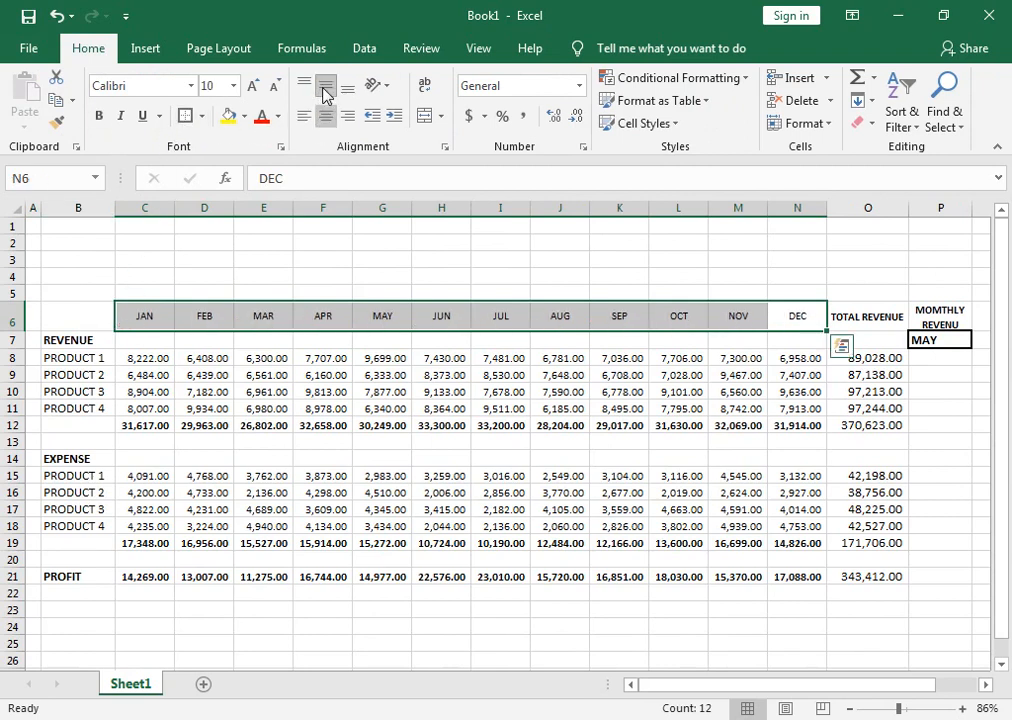
pyautogui.click(98, 116)
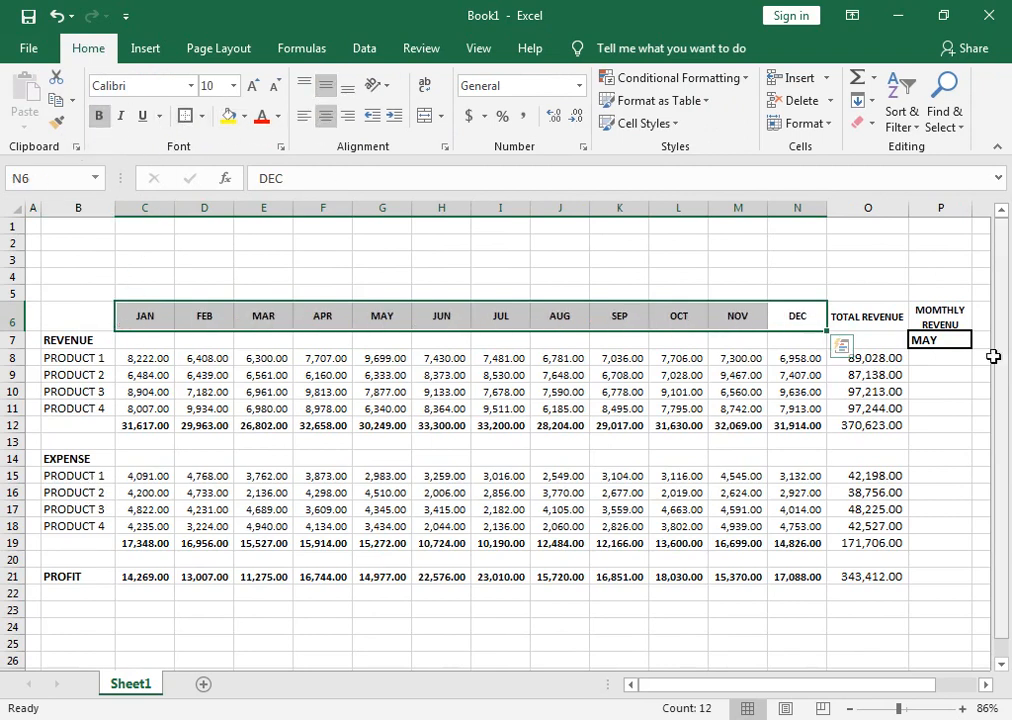
# Center the selected month horizontally in cell P7.
pyautogui.moveTo(946, 308); pyautogui.dragTo(847, 323)
pyautogui.click(847, 342)
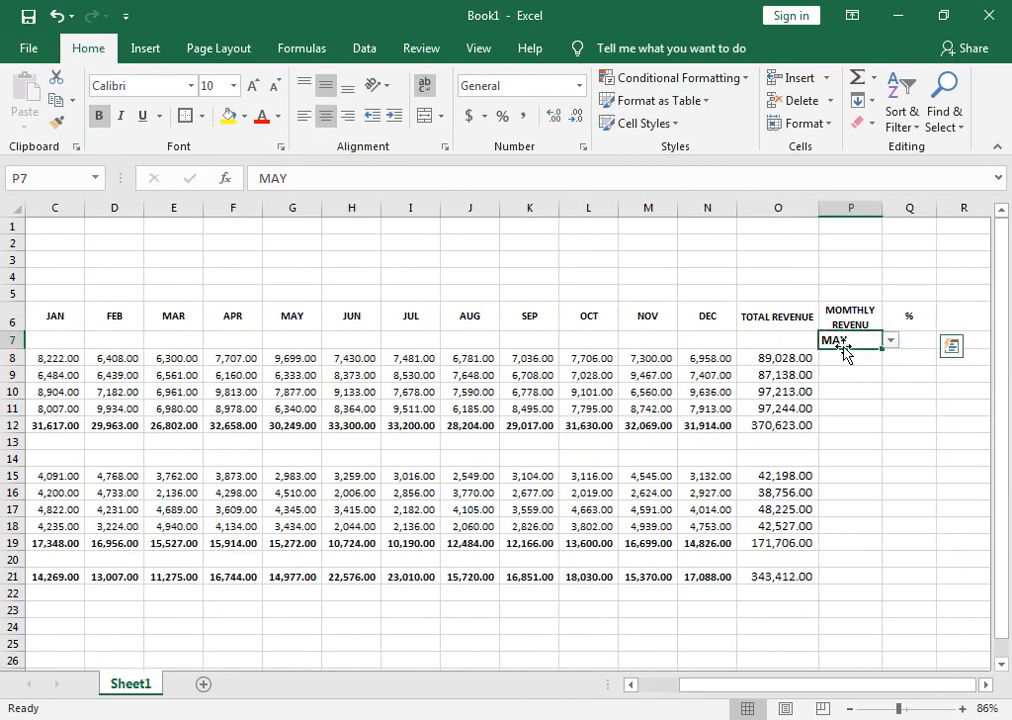
pyautogui.click(325, 116)
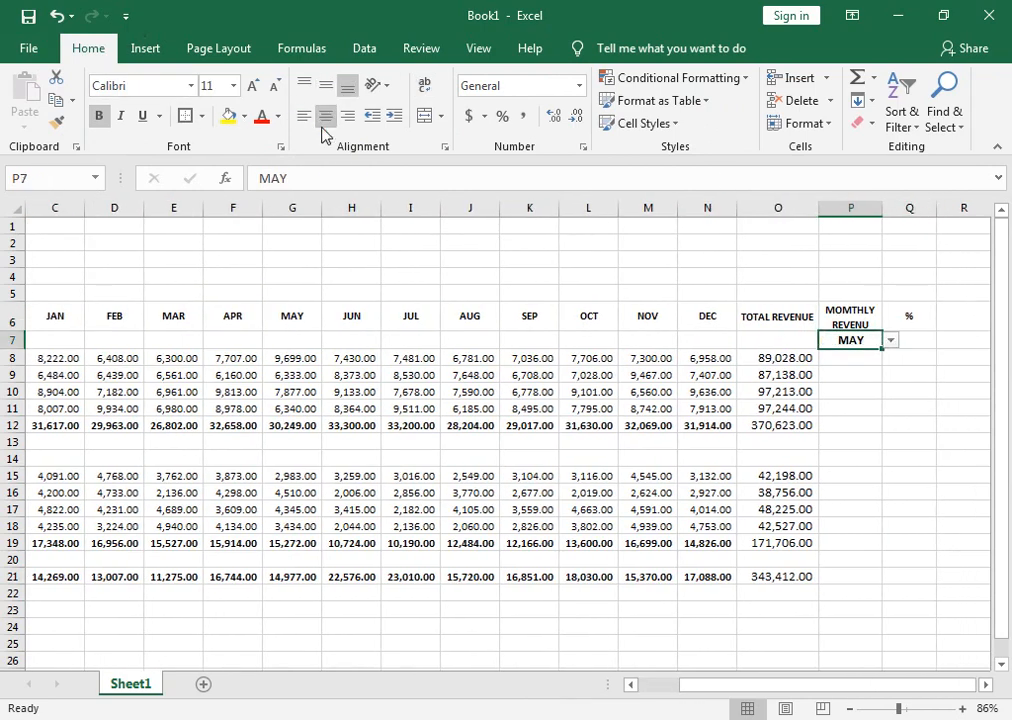
# Correct the misspelled heading in cell P6 to MONTHLY REVENU.
pyautogui.click(843, 310)
pyautogui.click(288, 177)
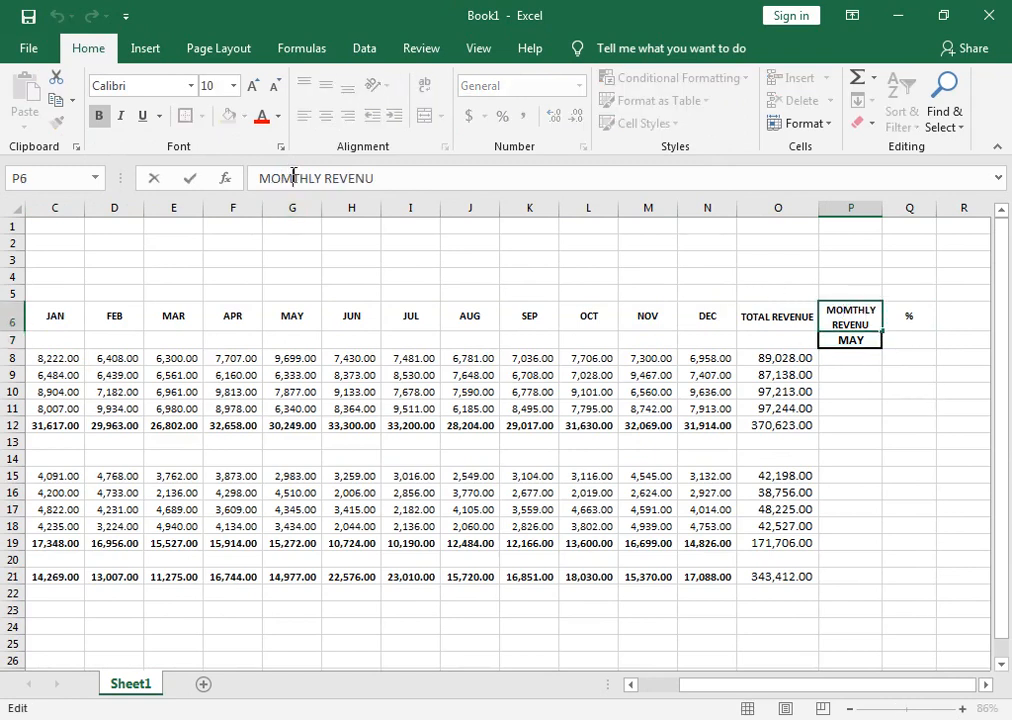
pyautogui.press('BackSpace')
pyautogui.write('N')
pyautogui.press('Return')
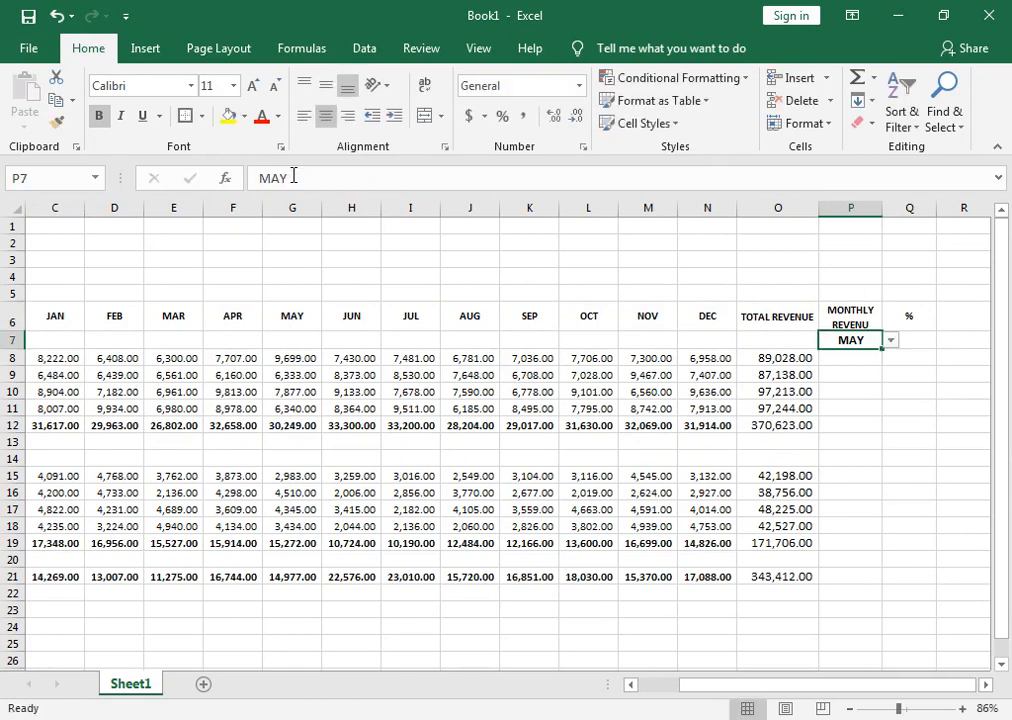
# Start a formula in cell P8 with an OFFSET function nested inside SUM.
pyautogui.click(840, 362)
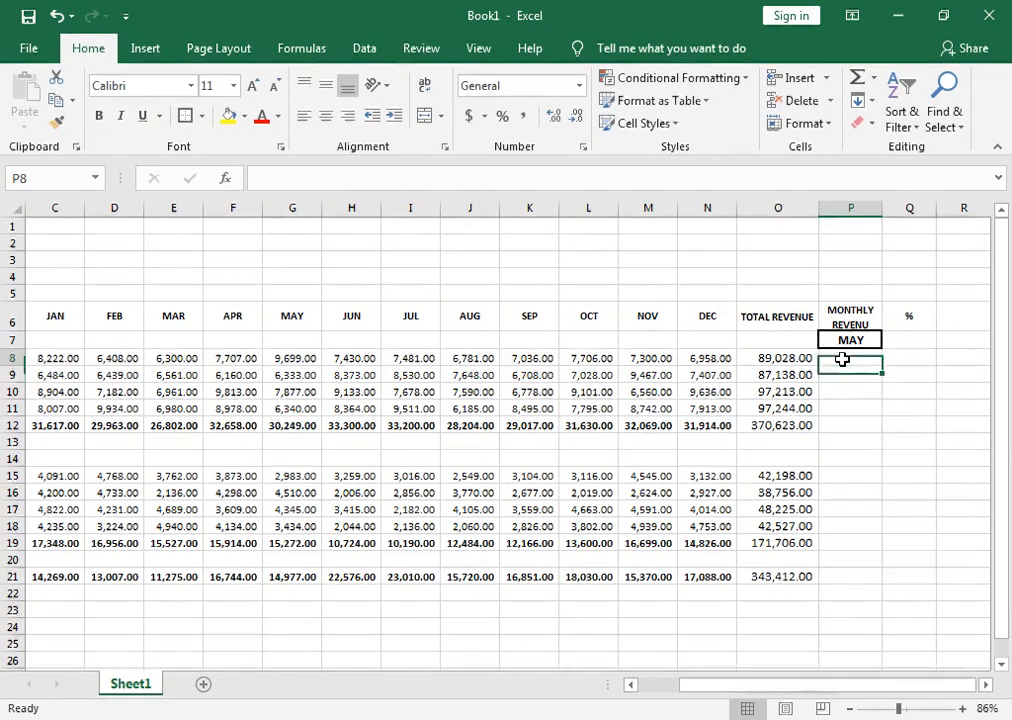
pyautogui.write('=')
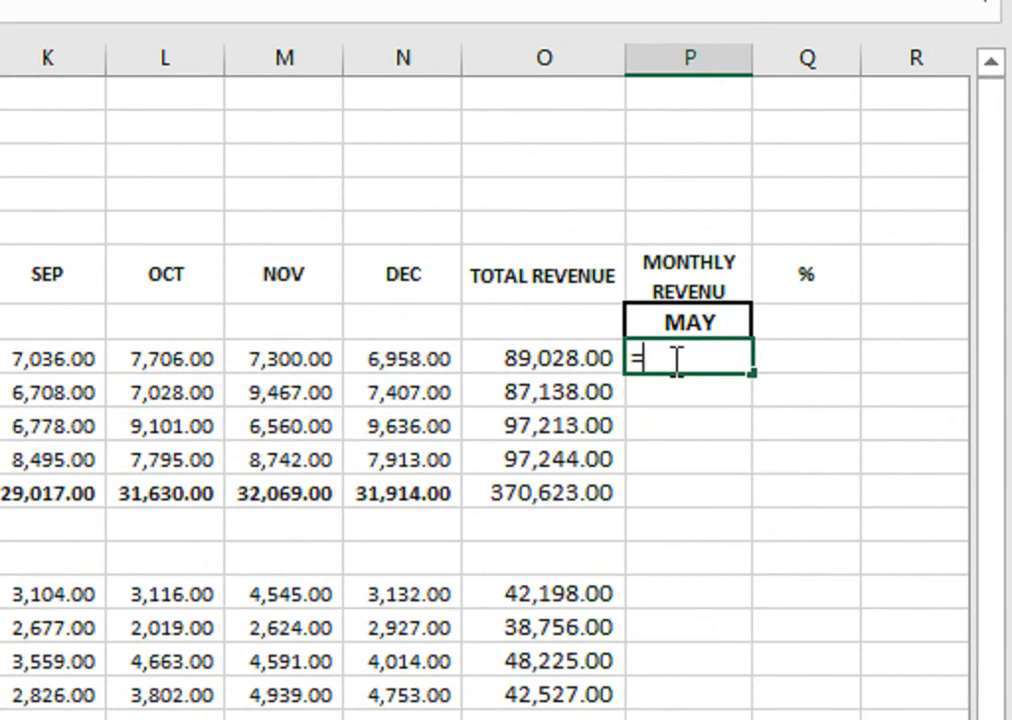
pyautogui.write('S')
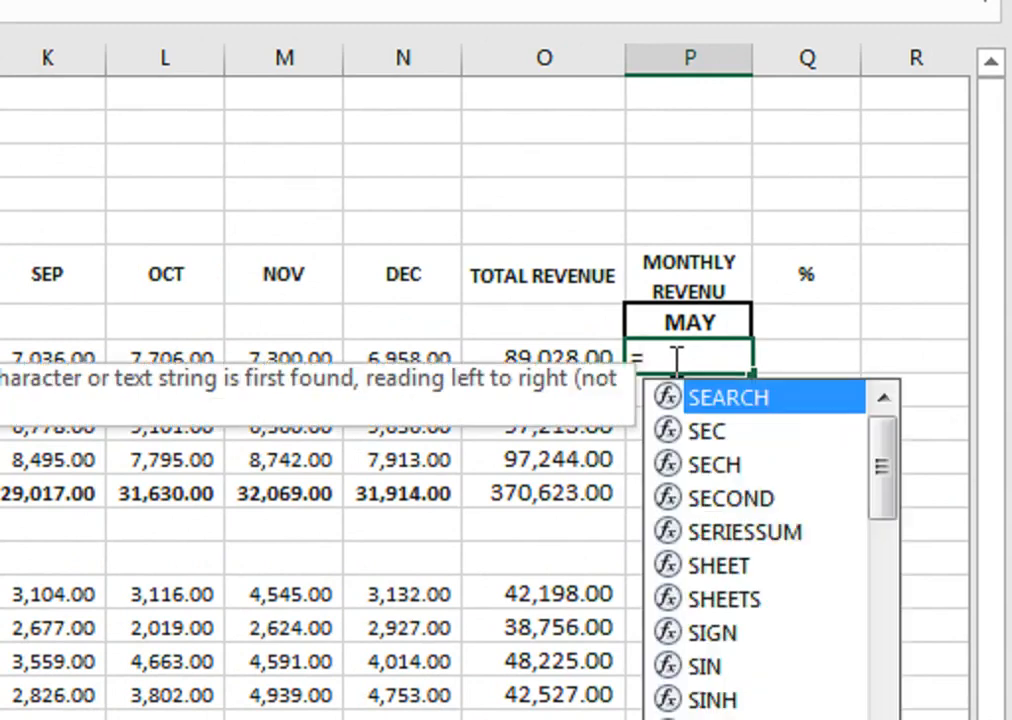
pyautogui.write('UM(')
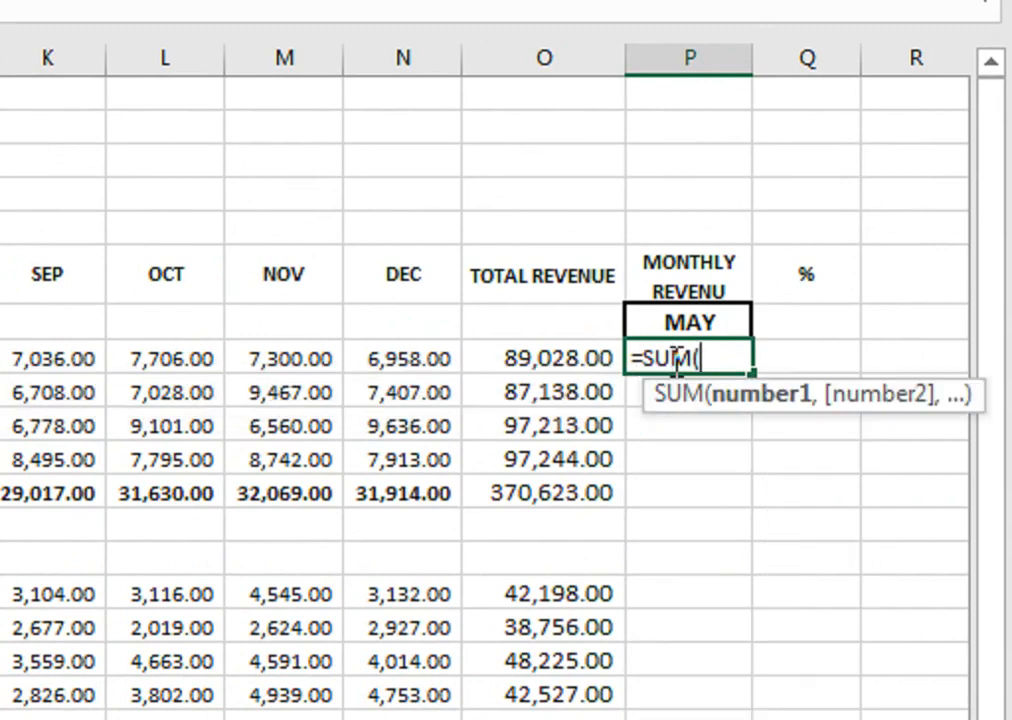
pyautogui.write('O')
pyautogui.write('F')
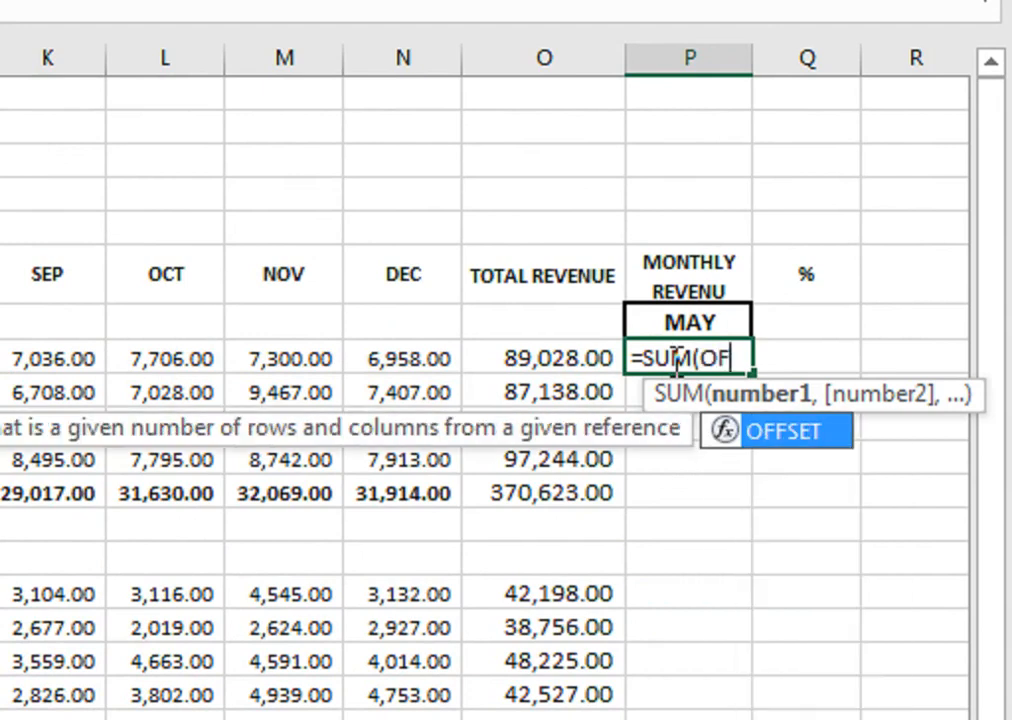
pyautogui.press('Tab')
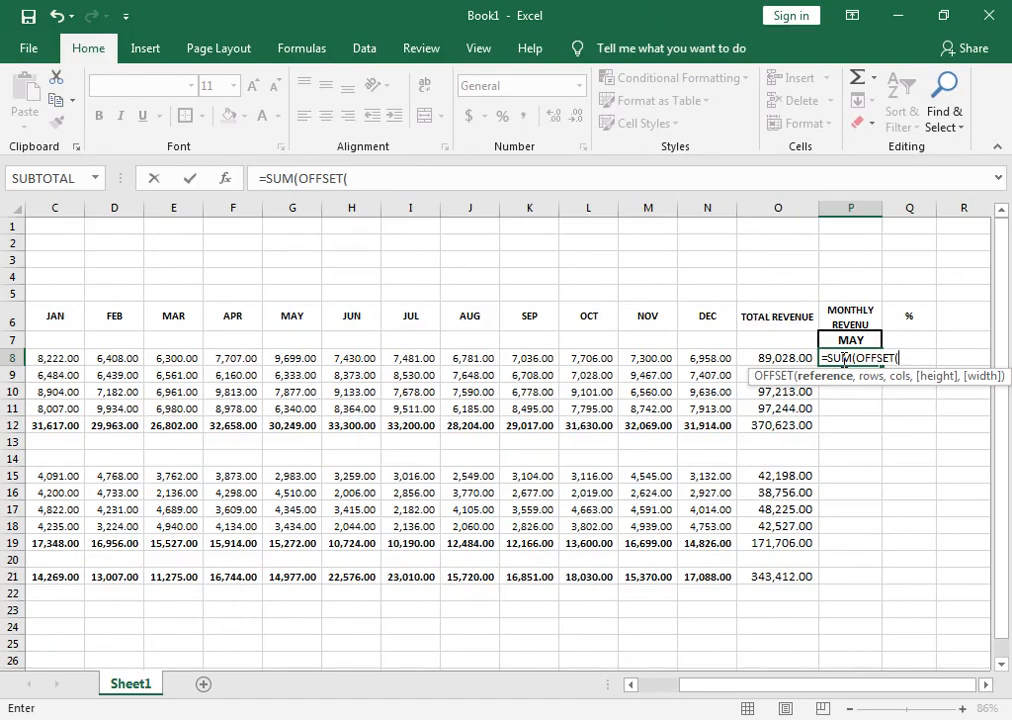
# Give OFFSET the reference B7, rows 0, columns 1 and height 1, leaving out the width argument.
pyautogui.moveTo(825, 686); pyautogui.dragTo(768, 686)
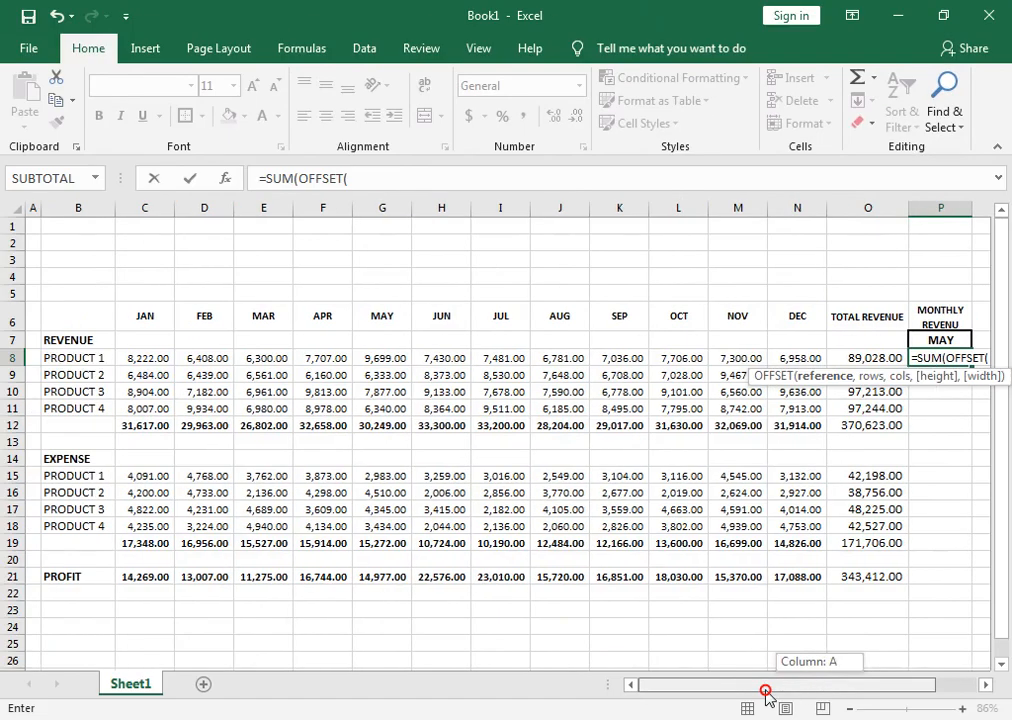
pyautogui.click(72, 338)
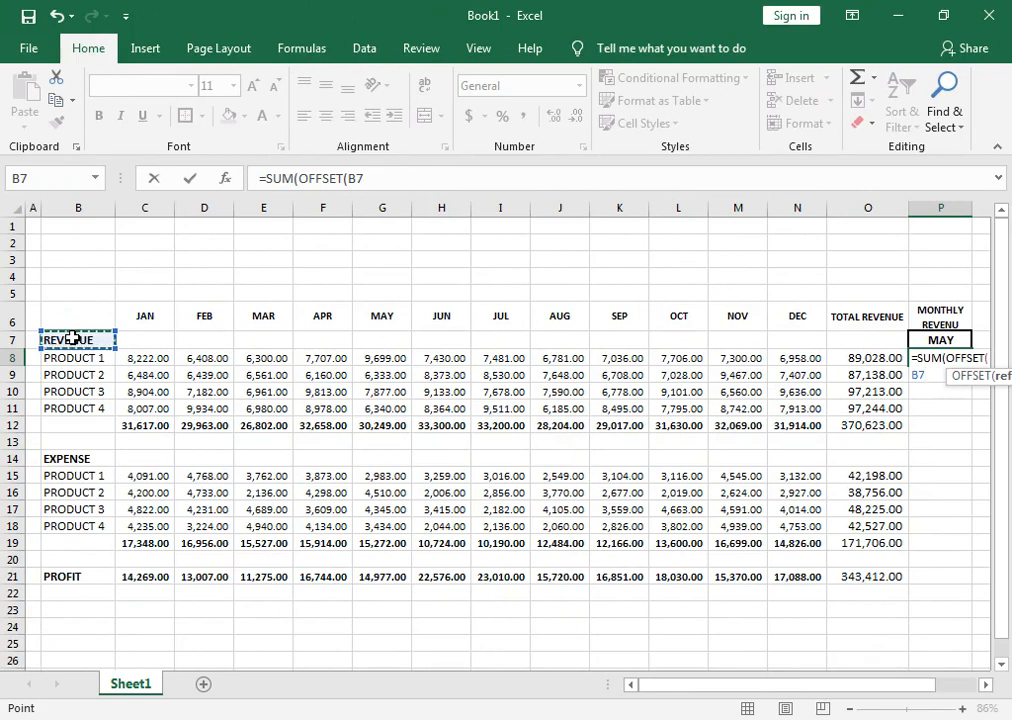
pyautogui.write(',')
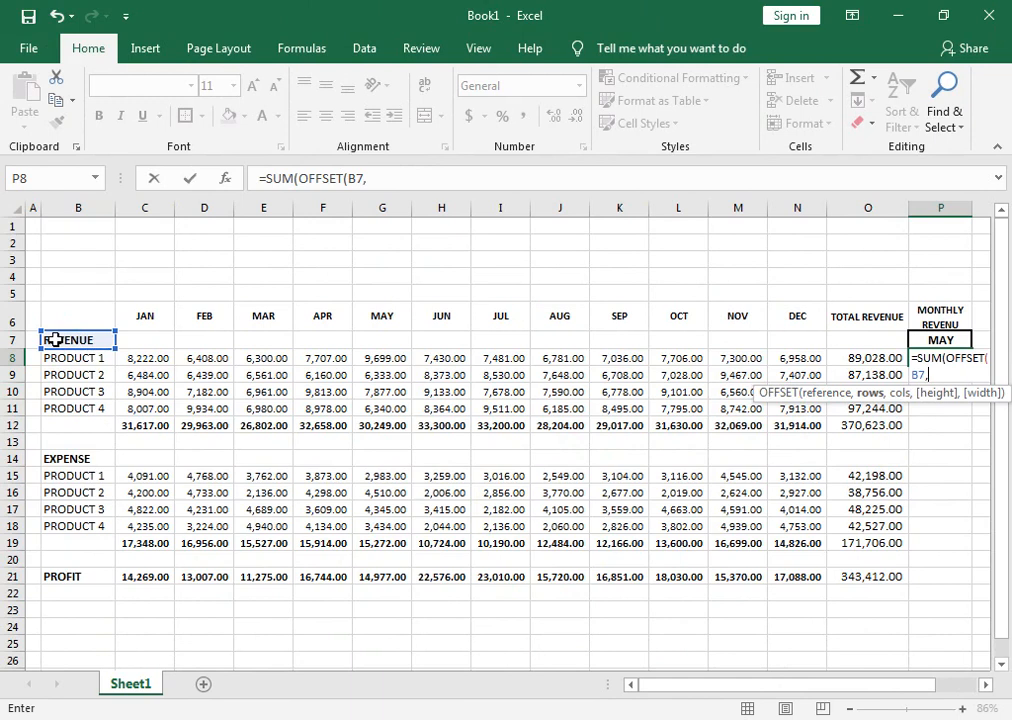
pyautogui.write('0,1')
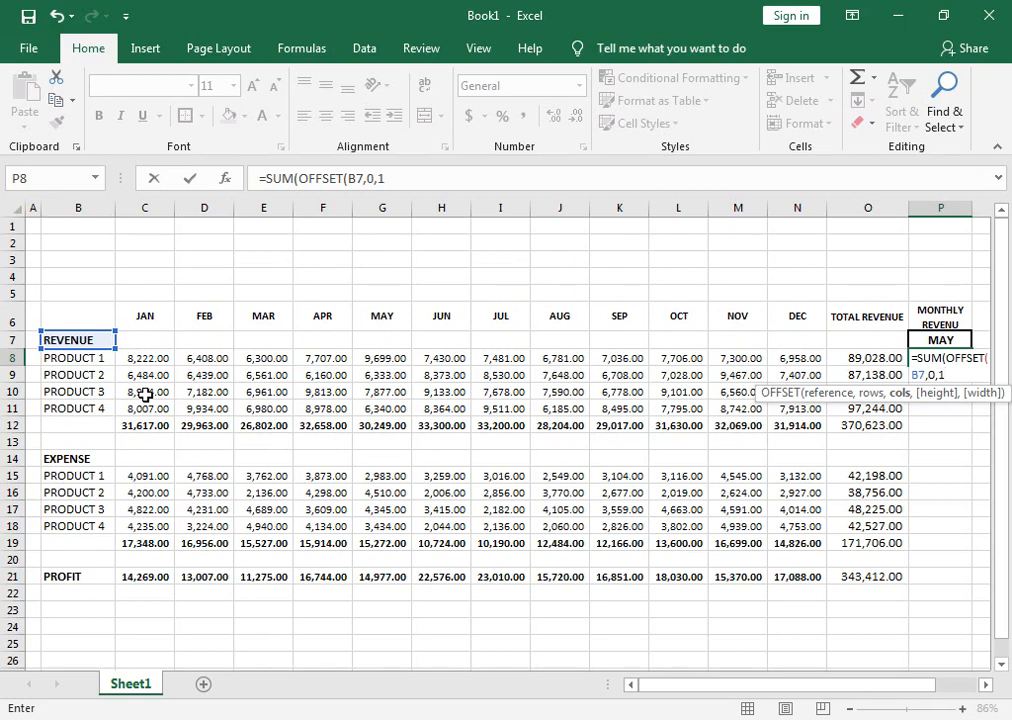
pyautogui.write(',')
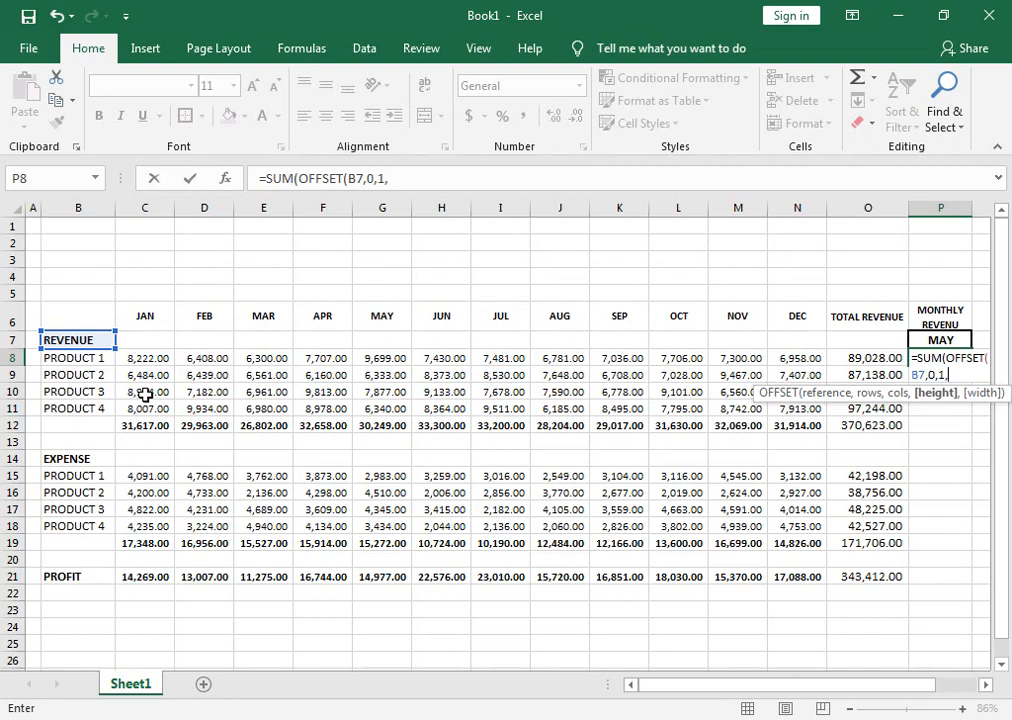
pyautogui.write('1,')
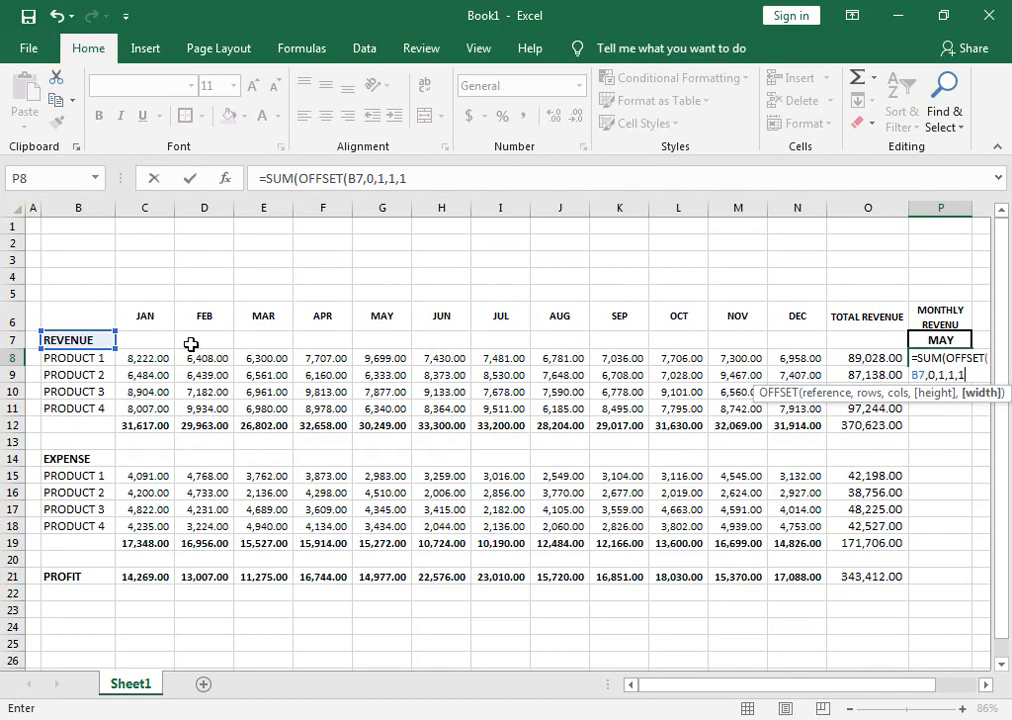
pyautogui.press('BackSpace')
pyautogui.press('BackSpace')
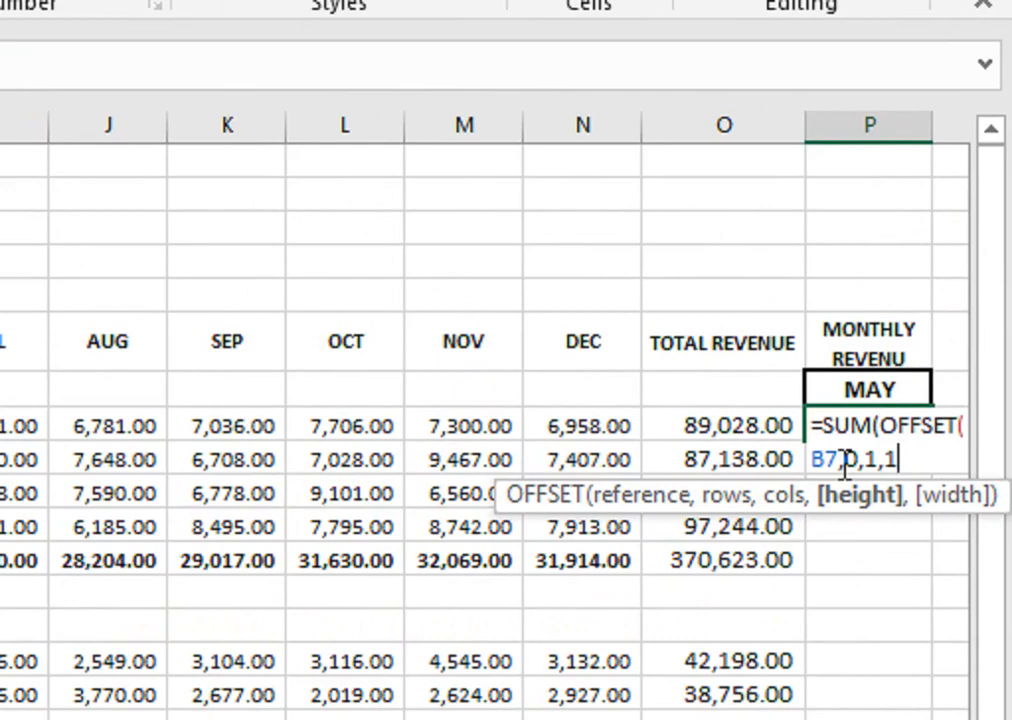
pyautogui.click(684, 513)
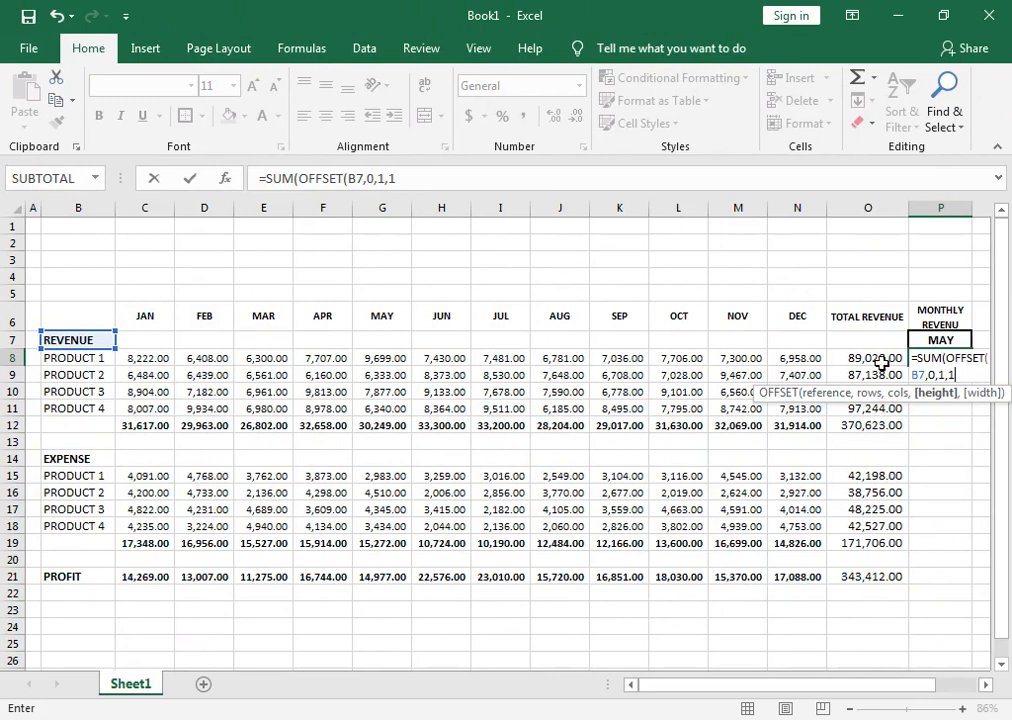
# Change the OFFSET reference to B8, the PRODUCT 1 label, and return to the end of the formula.
pyautogui.doubleClick(917, 375)
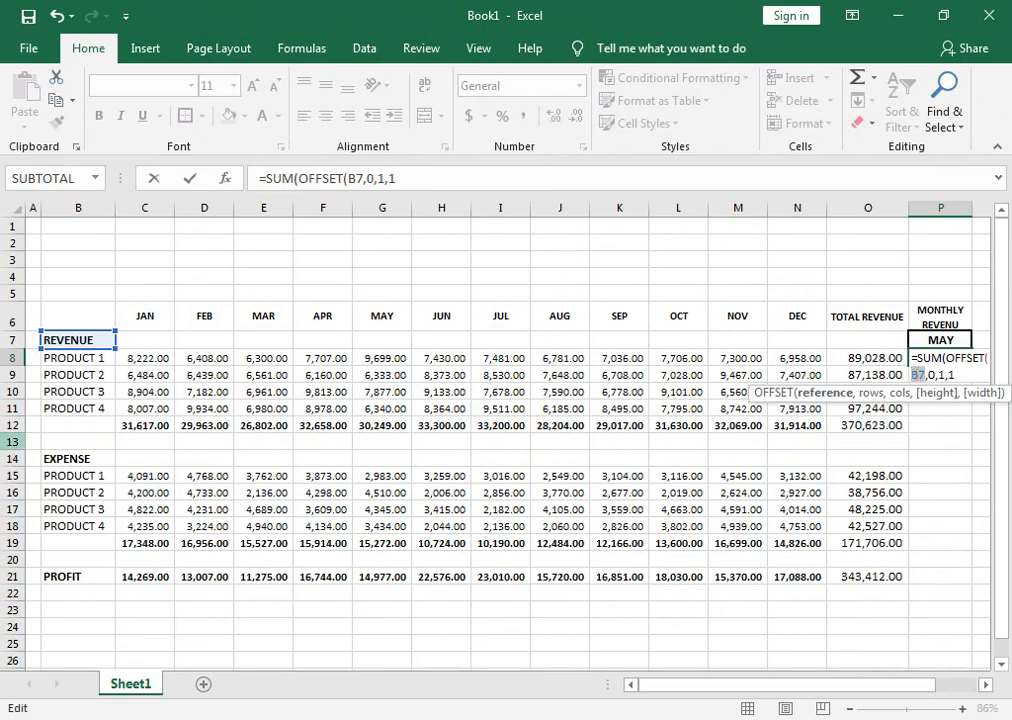
pyautogui.click(83, 364)
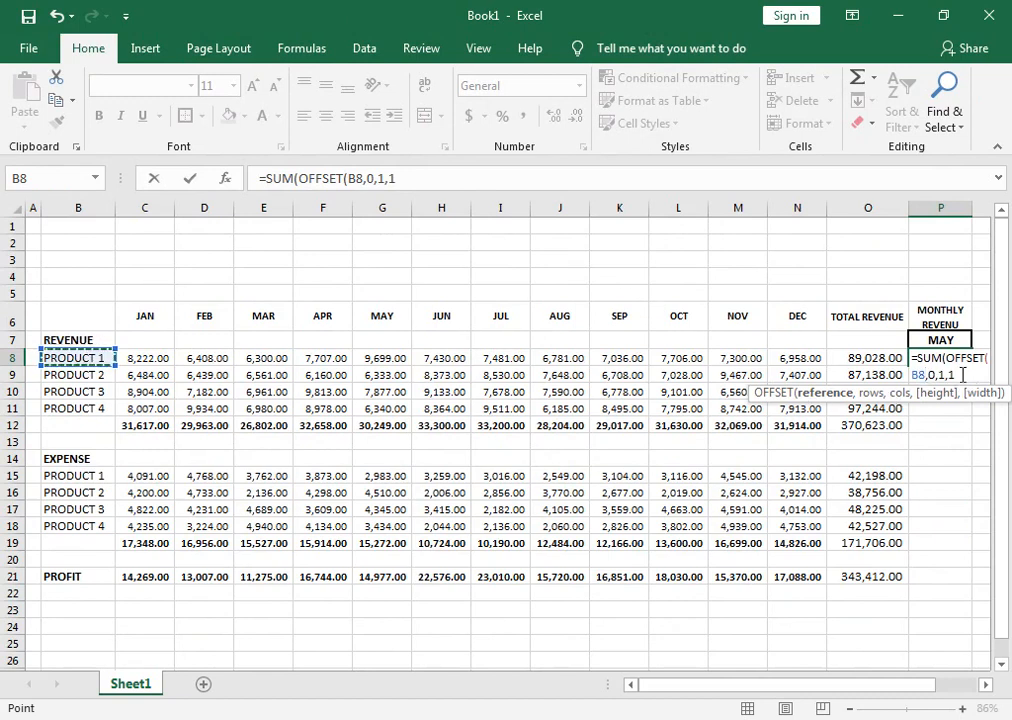
pyautogui.click(938, 376)
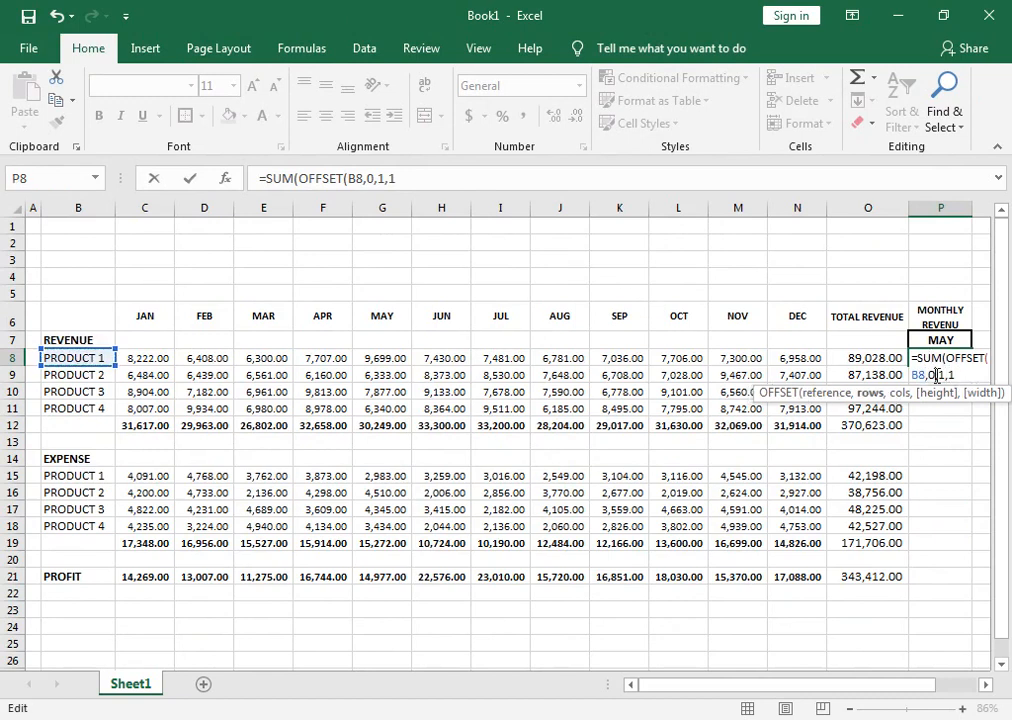
pyautogui.press('Right')
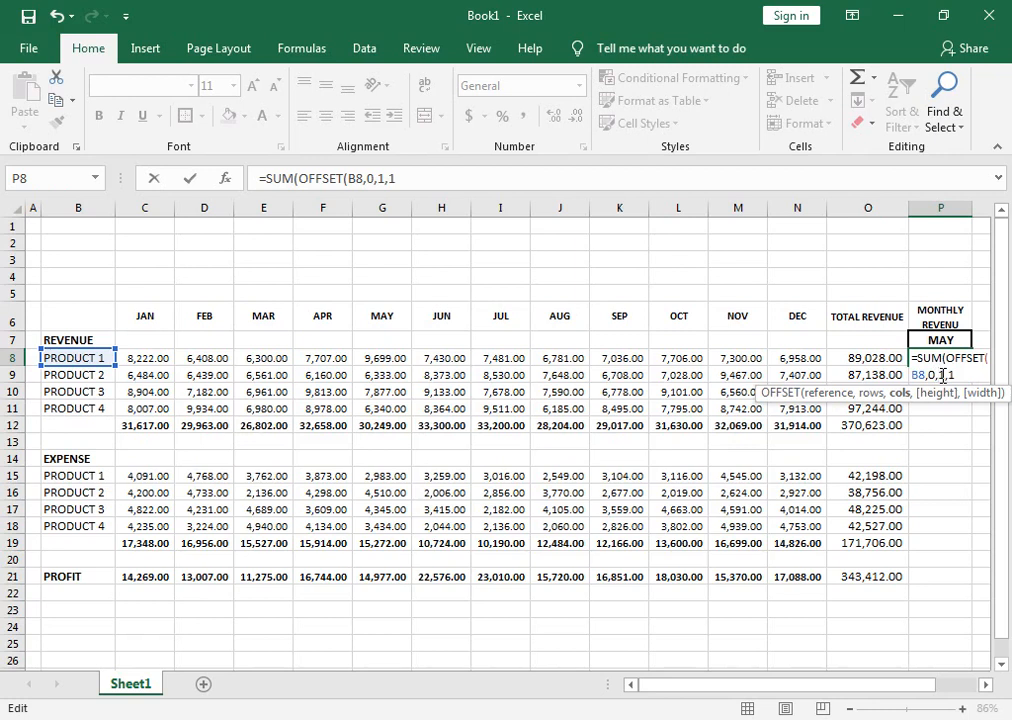
pyautogui.click(951, 374)
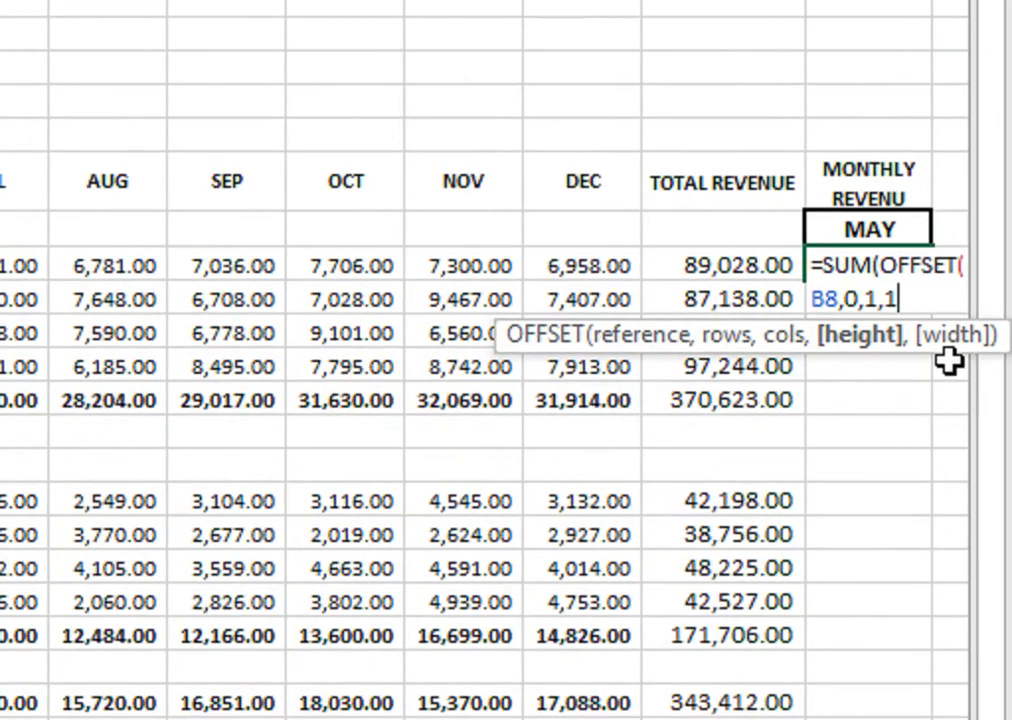
# Start a MATCH function as the width argument of the OFFSET formula in cell P8.
pyautogui.write(',')
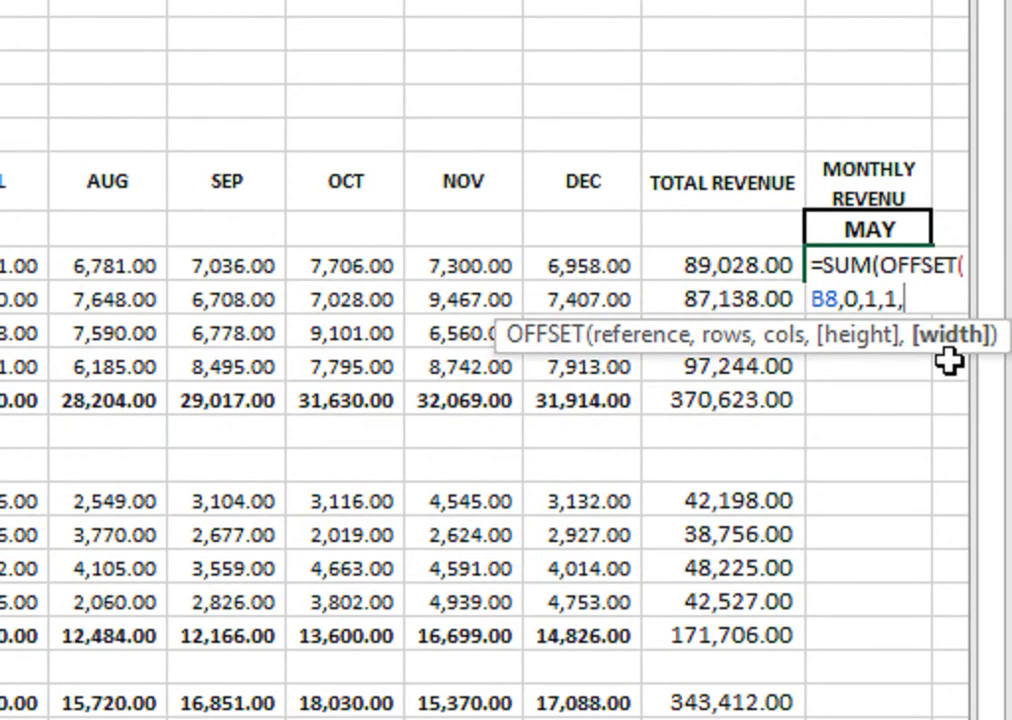
pyautogui.write('MT')
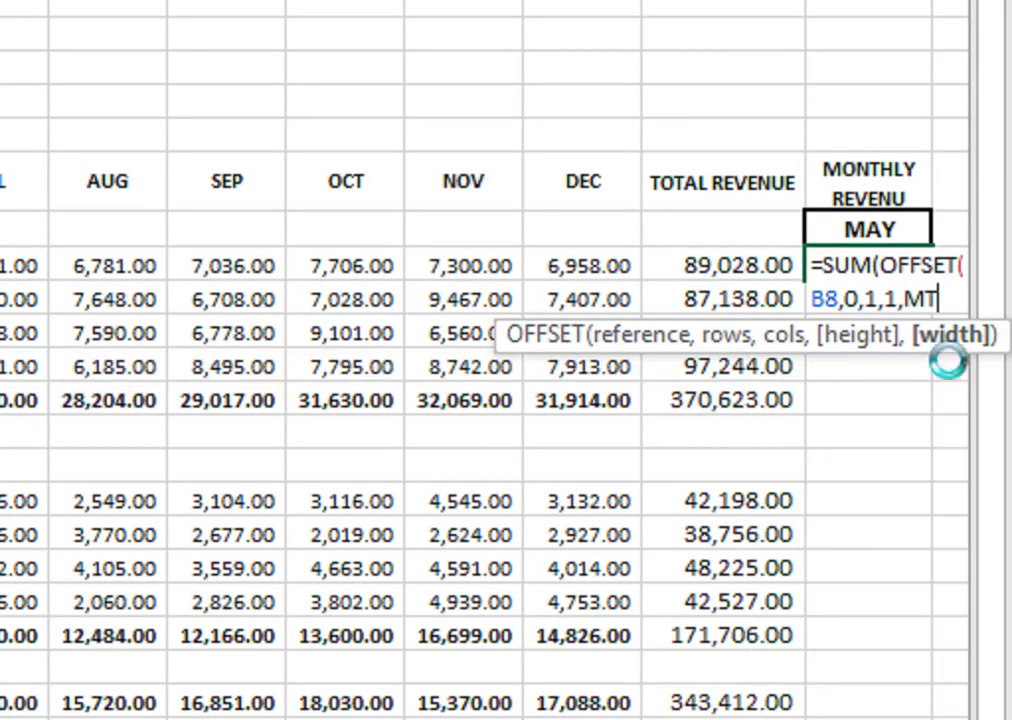
pyautogui.press('Return')
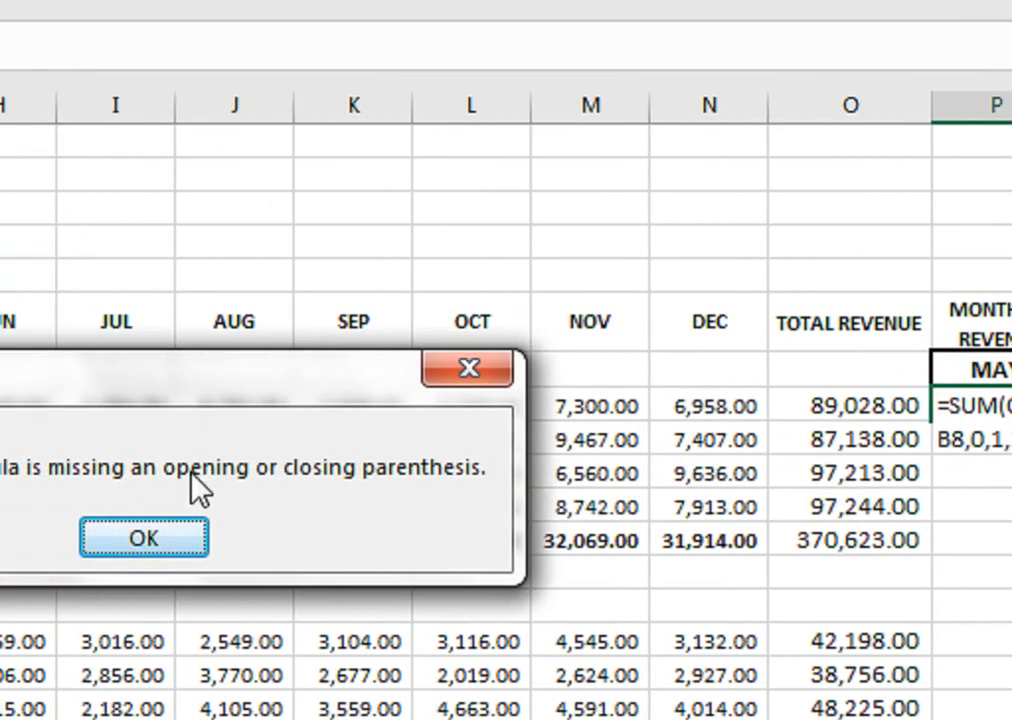
pyautogui.click(62, 405)
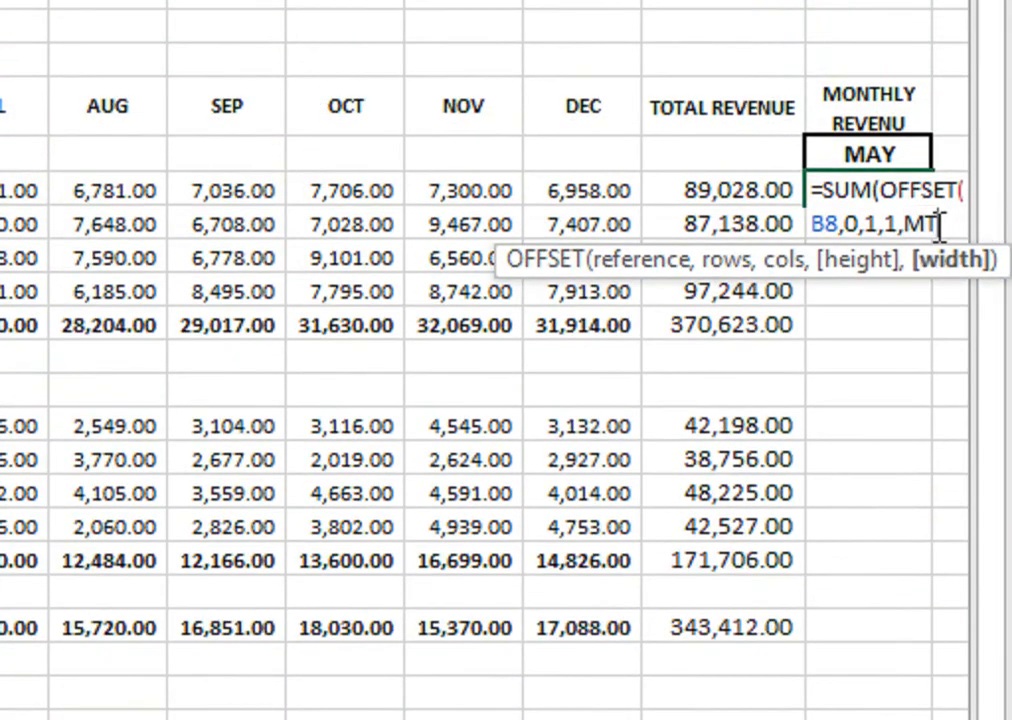
pyautogui.press('BackSpace')
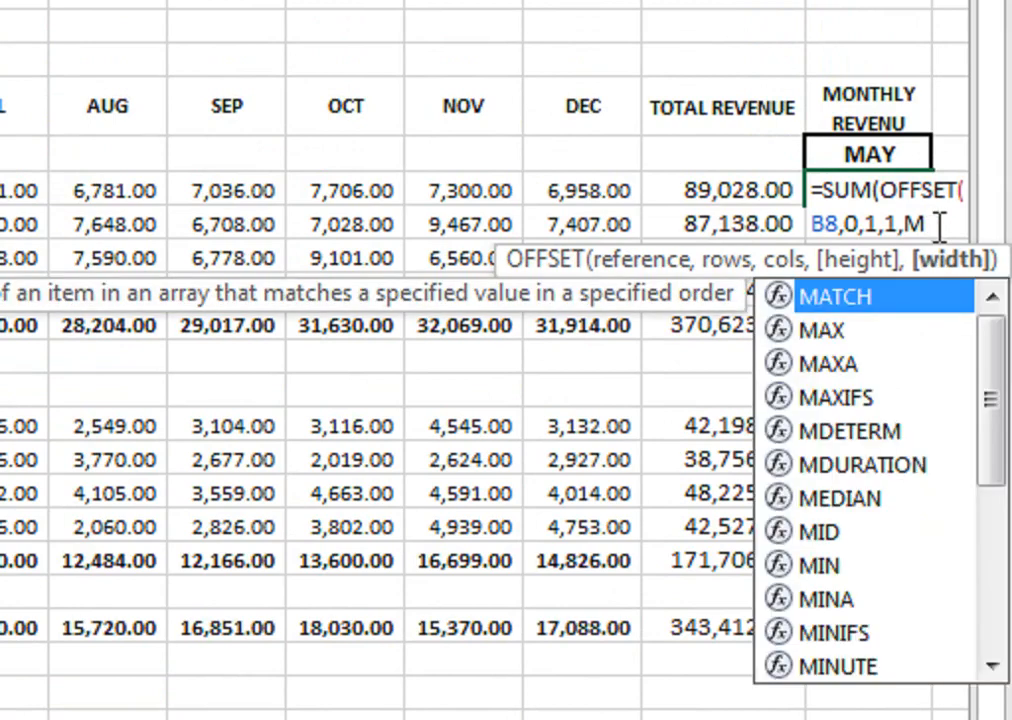
pyautogui.write('ATCH')
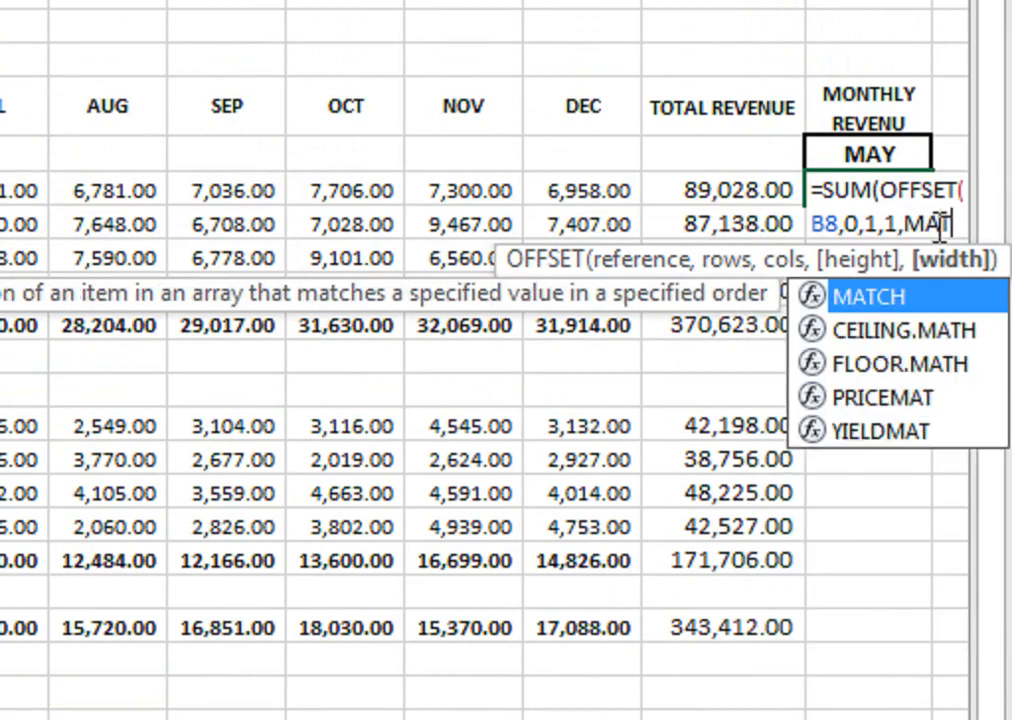
pyautogui.write('(')
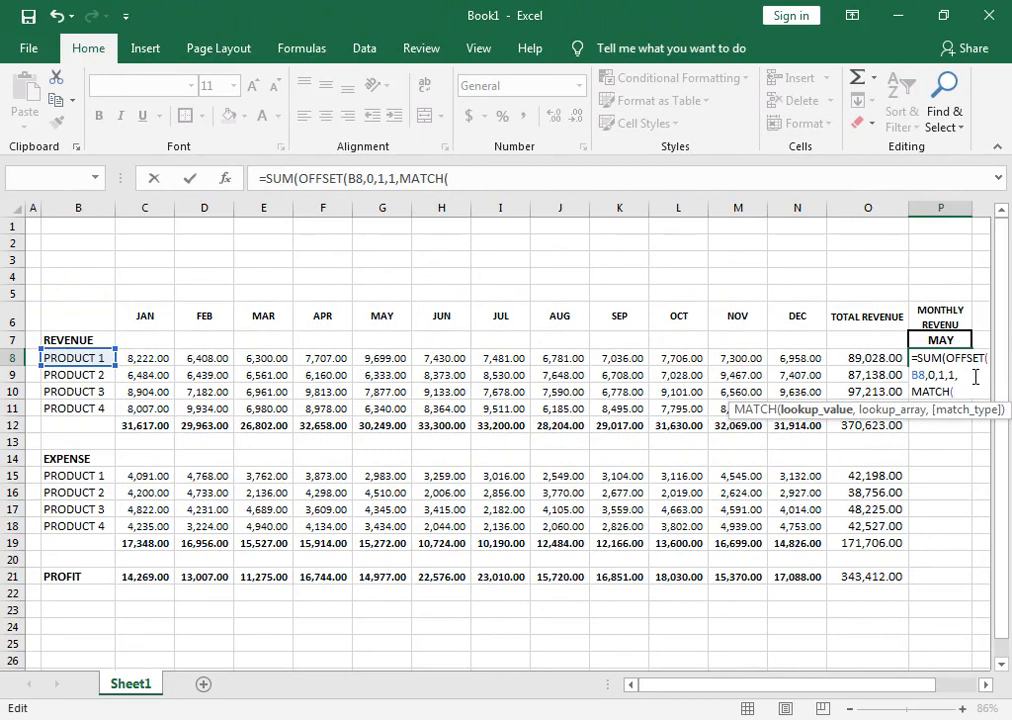
# Give MATCH the absolute lookup value $P$7, the month headings $C$6:$N$6 as lookup array, and match type 0 for an exact match.
pyautogui.click(937, 340)
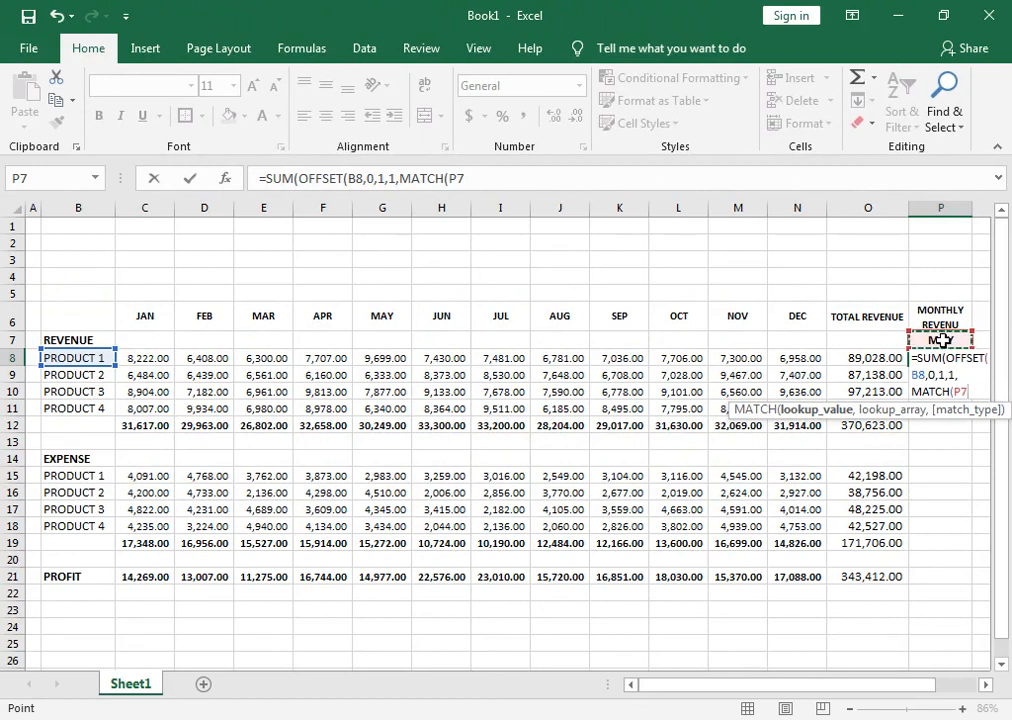
pyautogui.press('F4')
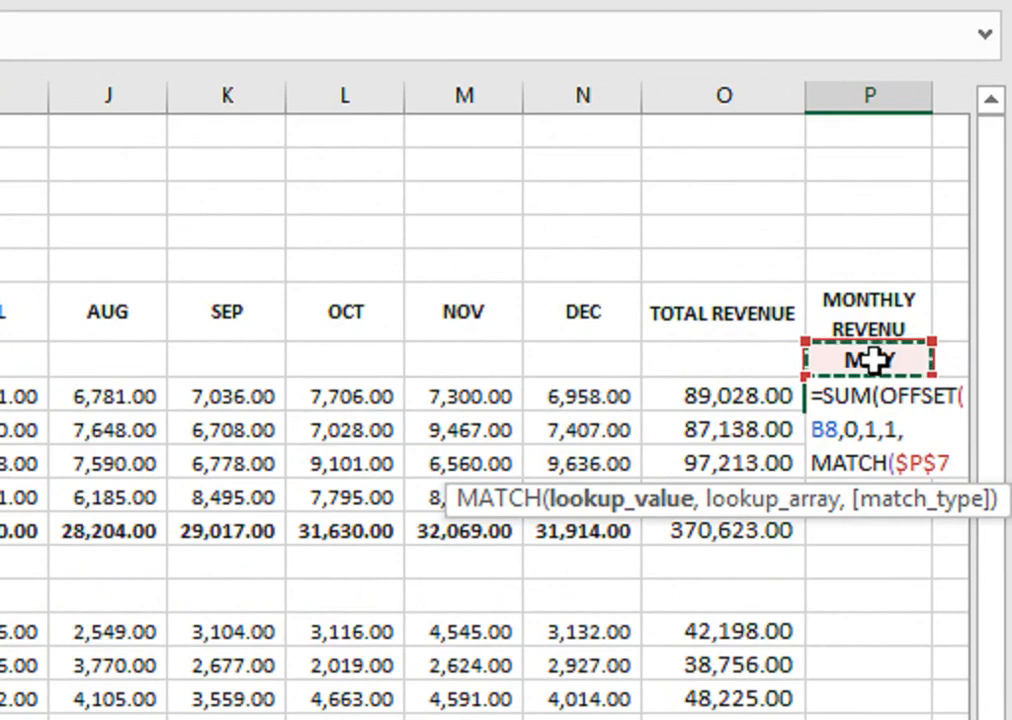
pyautogui.write(',')
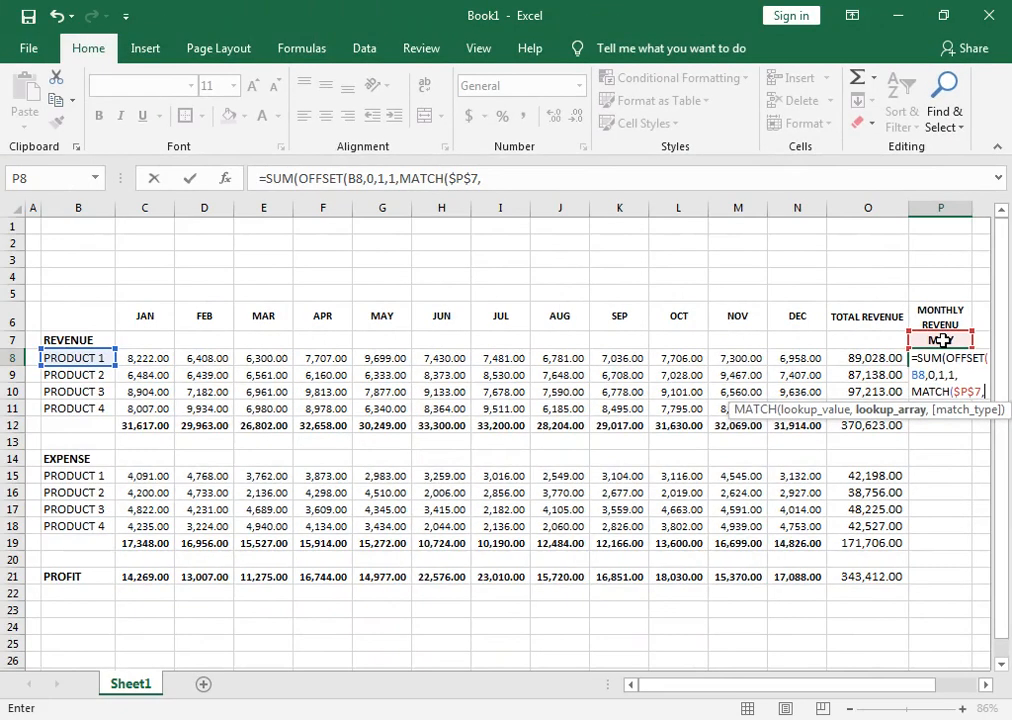
pyautogui.moveTo(150, 312); pyautogui.dragTo(773, 305)
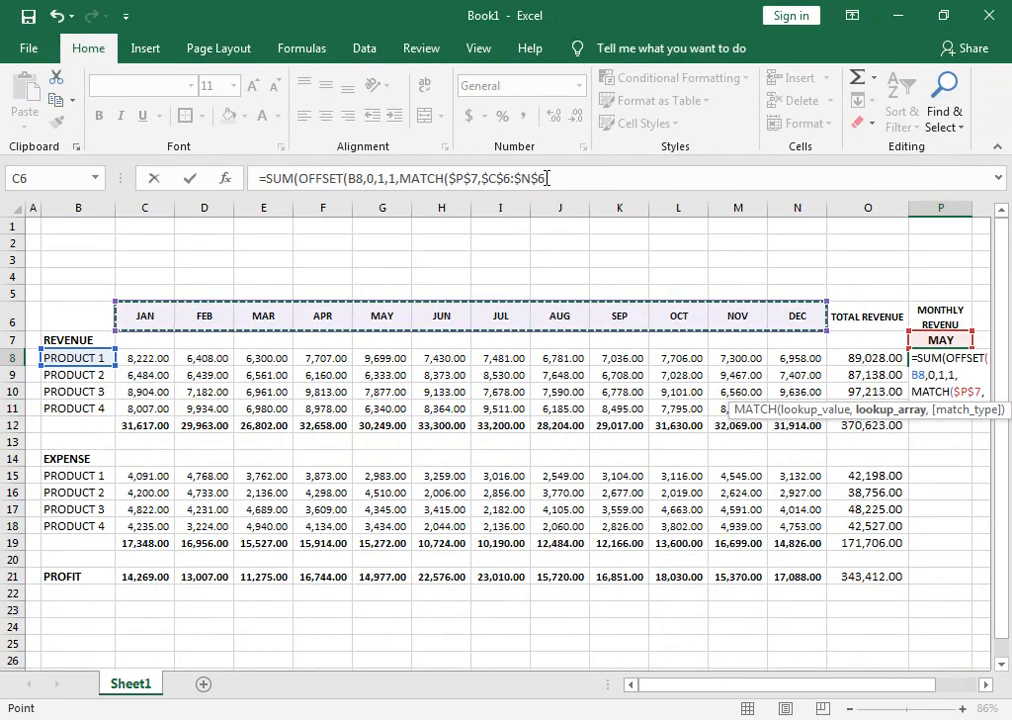
pyautogui.write(',')
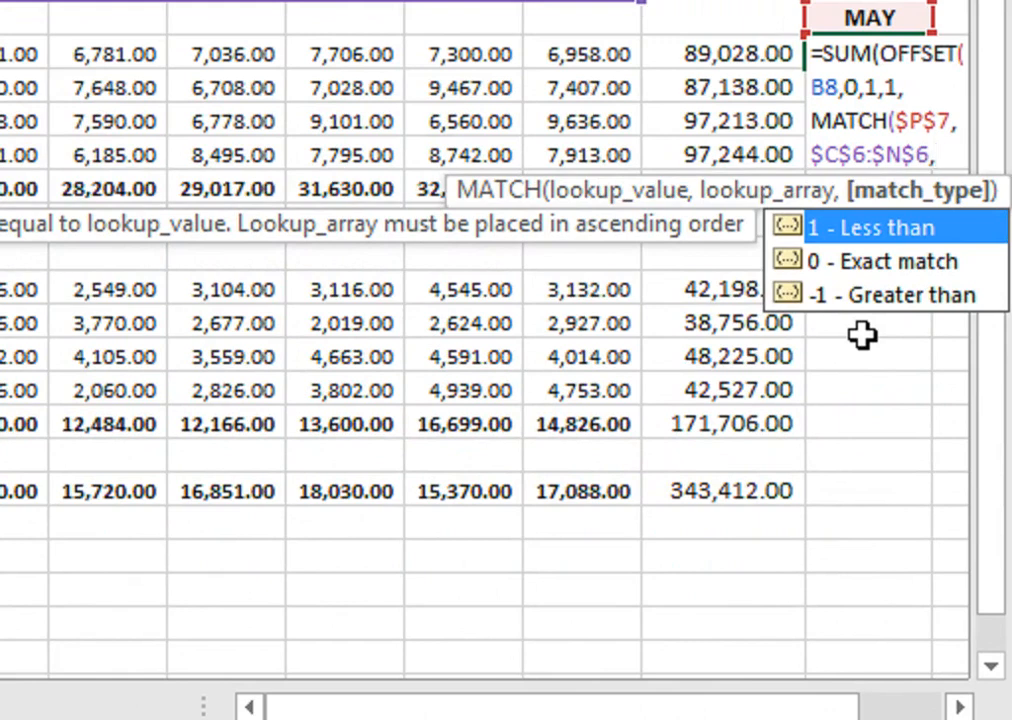
pyautogui.press('Down')
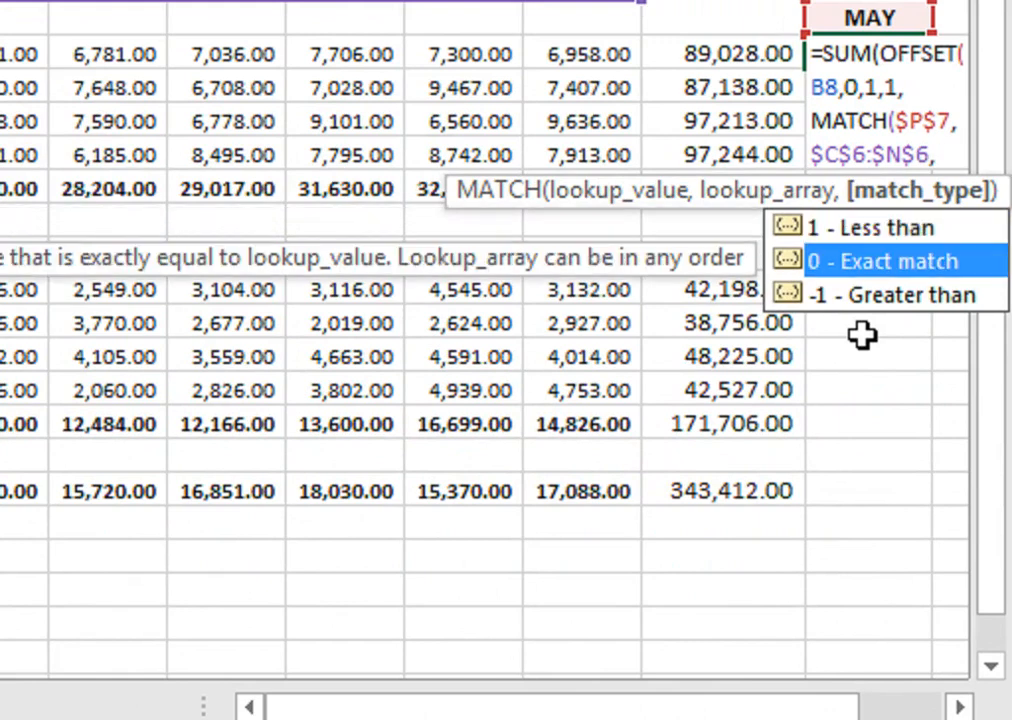
pyautogui.press('Tab')
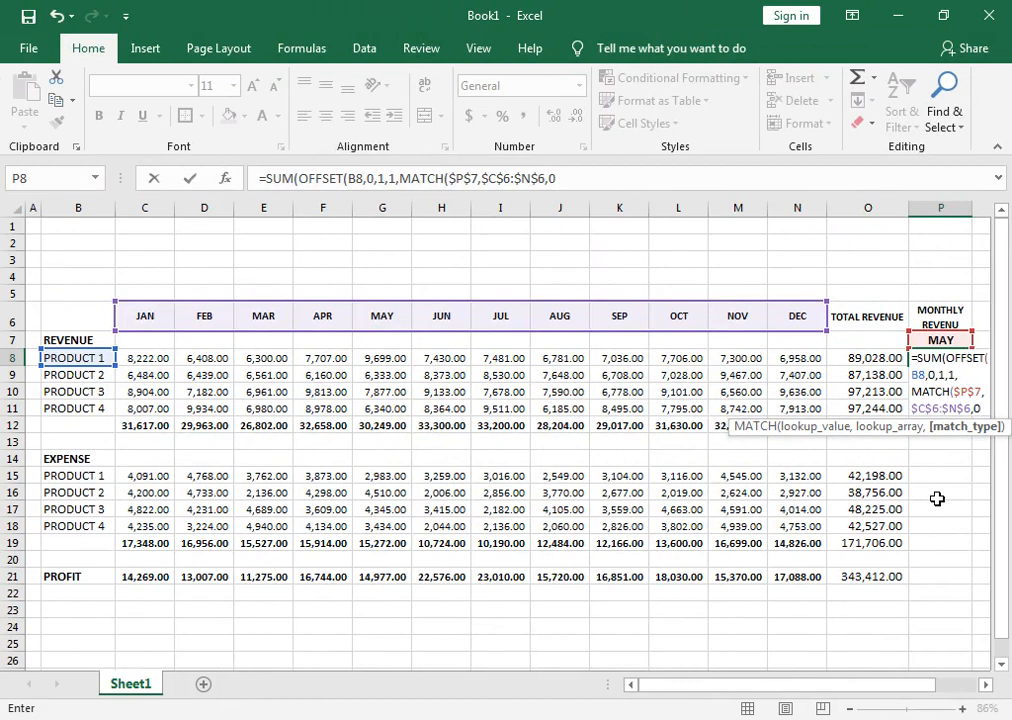
# Close and enter the SUM formula in P8, and fill it down through P12.
pyautogui.write('))')
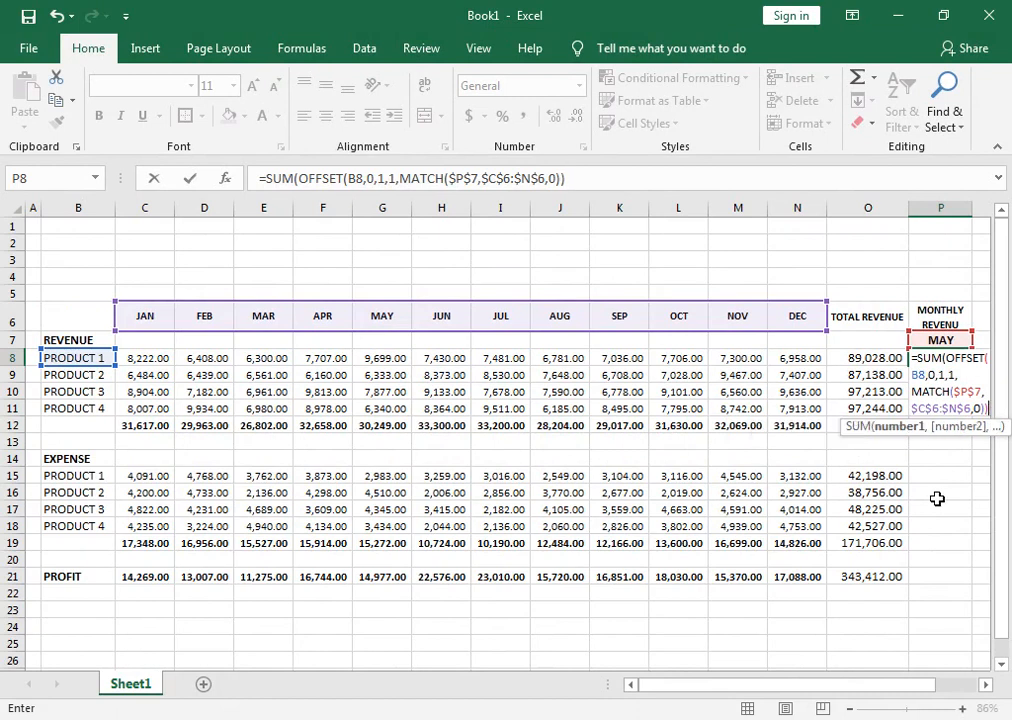
pyautogui.write(')')
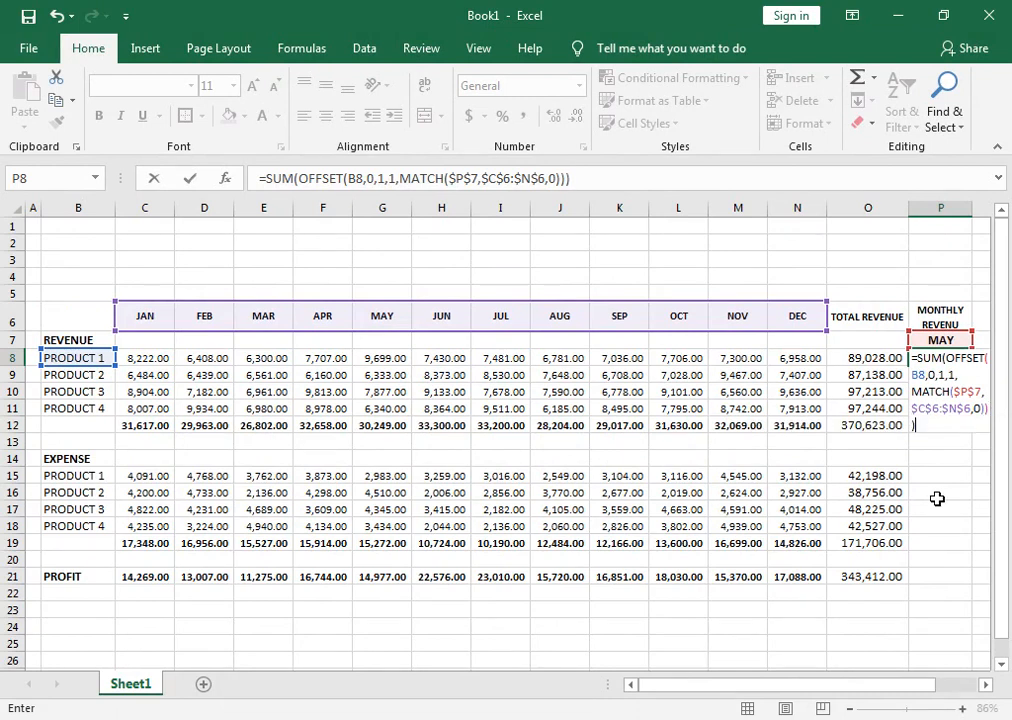
pyautogui.press('Return')
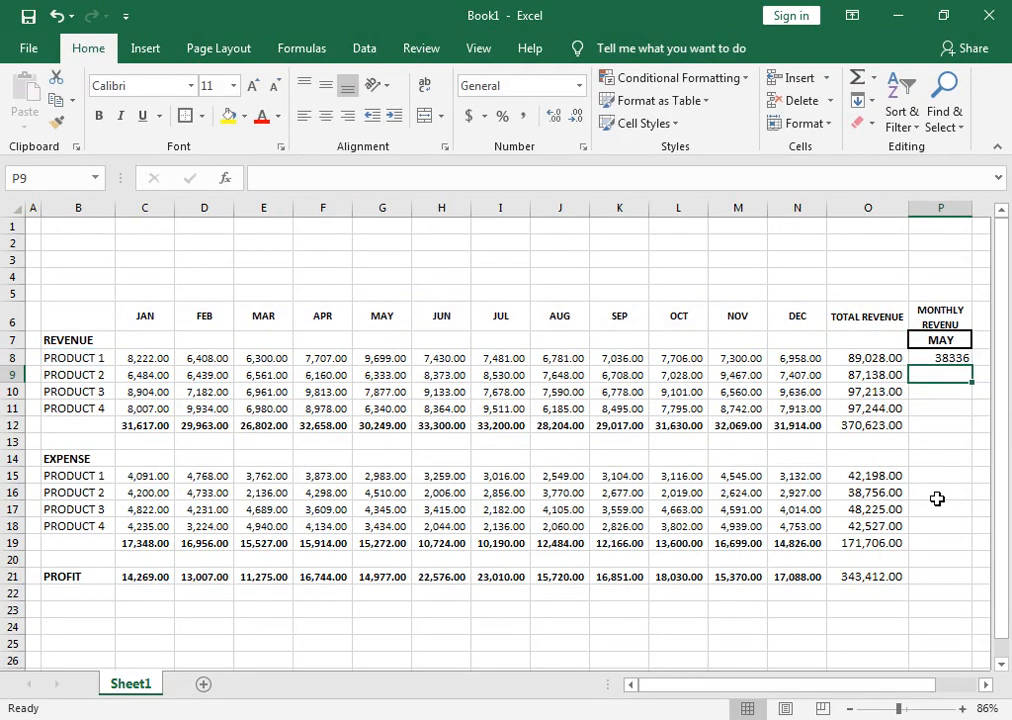
pyautogui.click(965, 362)
pyautogui.moveTo(973, 366); pyautogui.dragTo(966, 428)
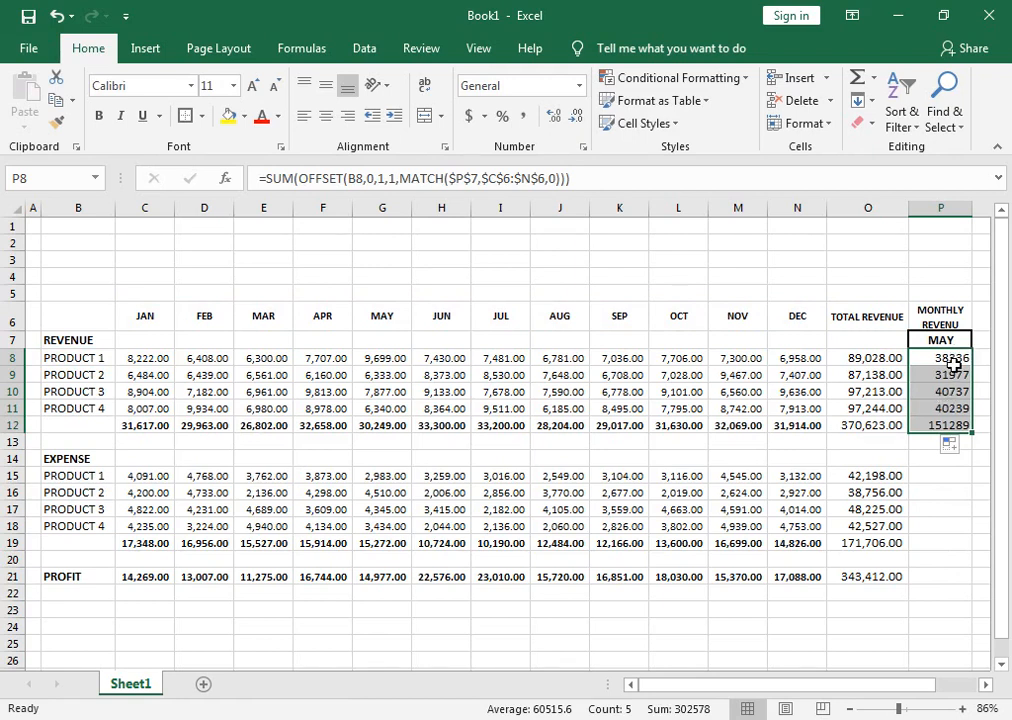
# Test the monthly revenue formulas by setting the month in P7 to JAN and then to FEB.
pyautogui.click(953, 341)
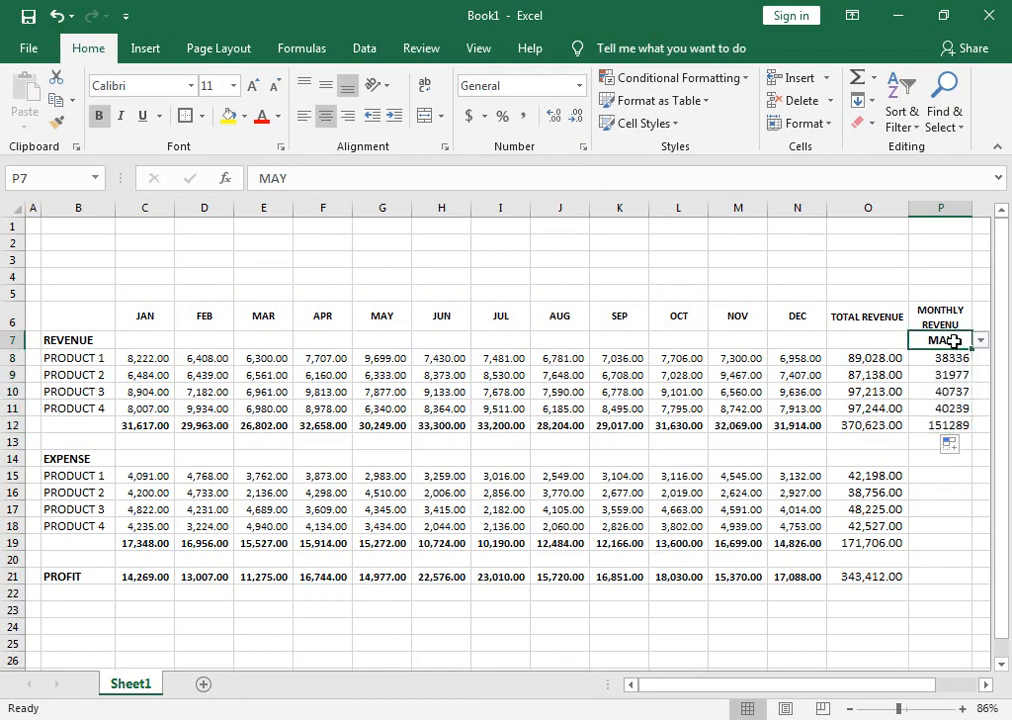
pyautogui.click(981, 341)
pyautogui.moveTo(981, 404); pyautogui.dragTo(986, 372)
pyautogui.click(930, 355)
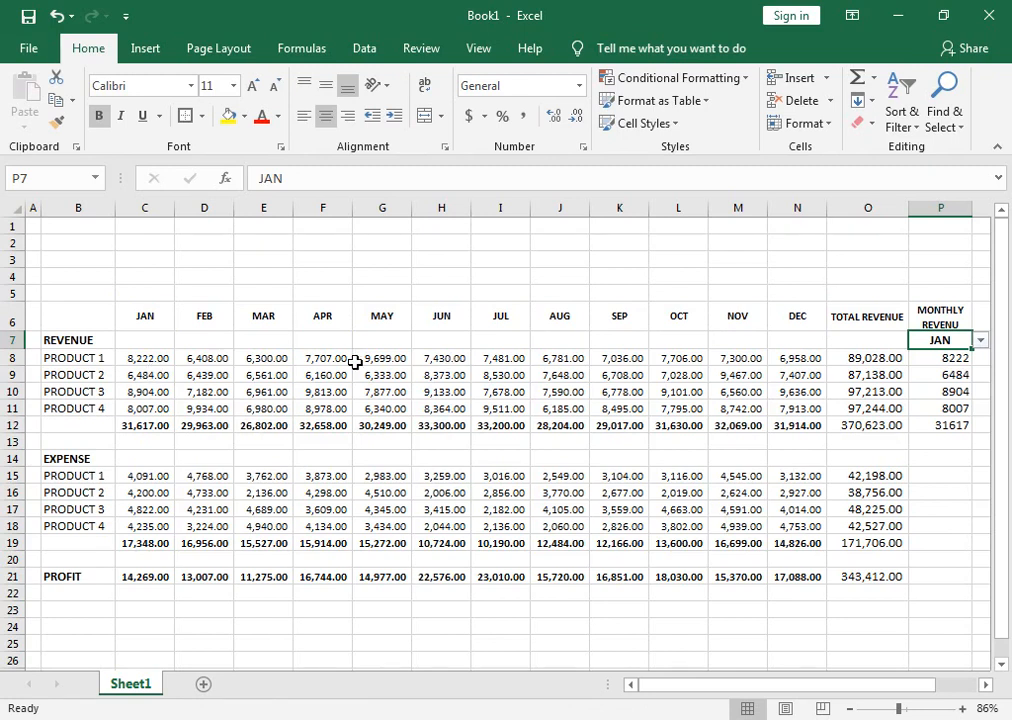
pyautogui.click(981, 341)
pyautogui.click(941, 364)
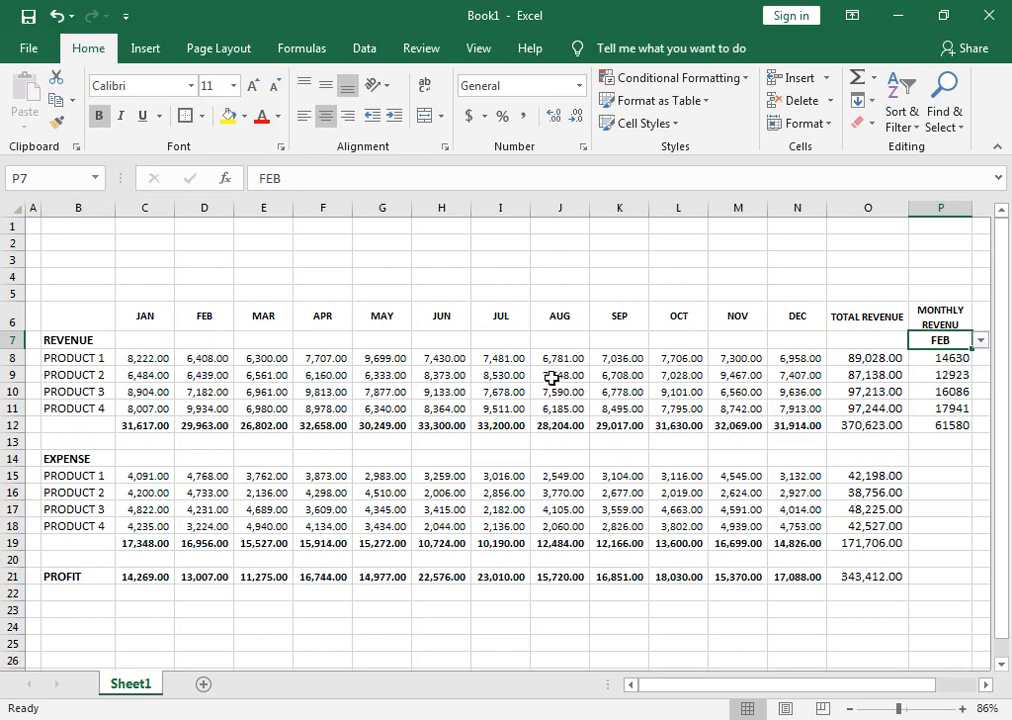
# Enter the check formula =C8+D8 in cell E7 to add PRODUCT 1's January and February revenue.
pyautogui.click(285, 341)
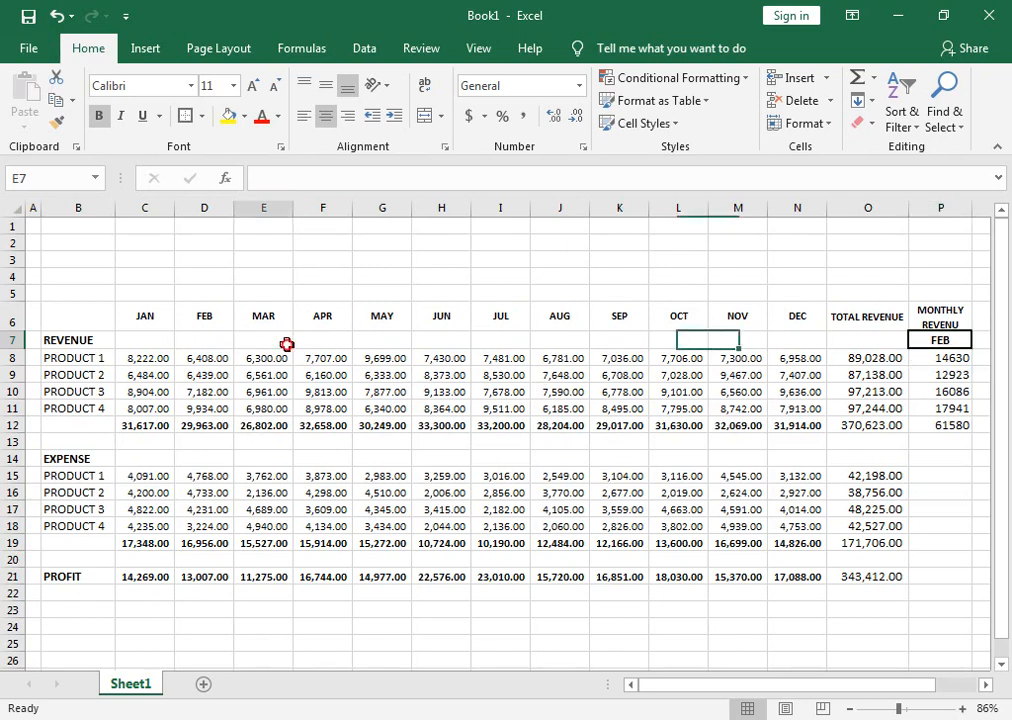
pyautogui.write('=')
pyautogui.press('Down')
pyautogui.press('Left')
pyautogui.press('Left')
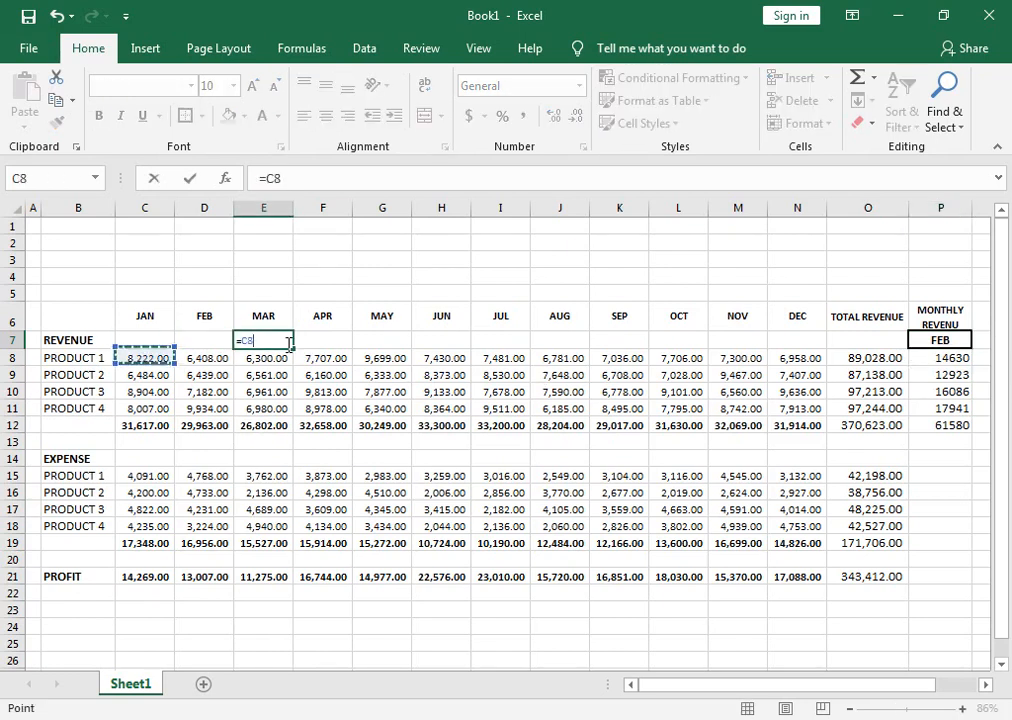
pyautogui.write('+')
pyautogui.press('Left')
pyautogui.press('Down')
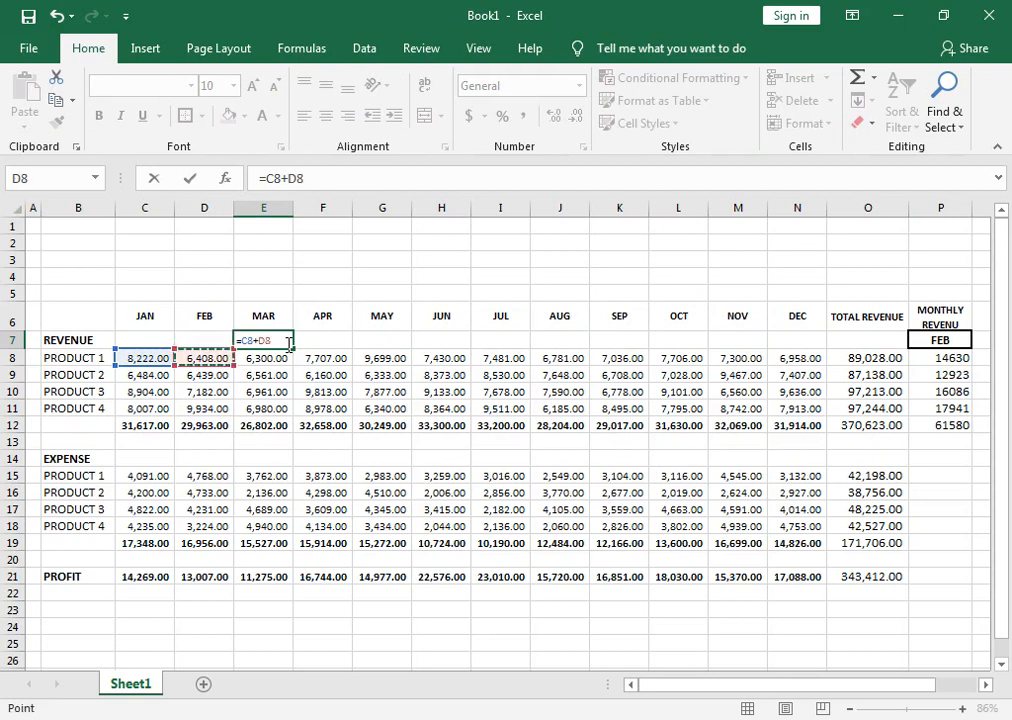
pyautogui.press('Return')
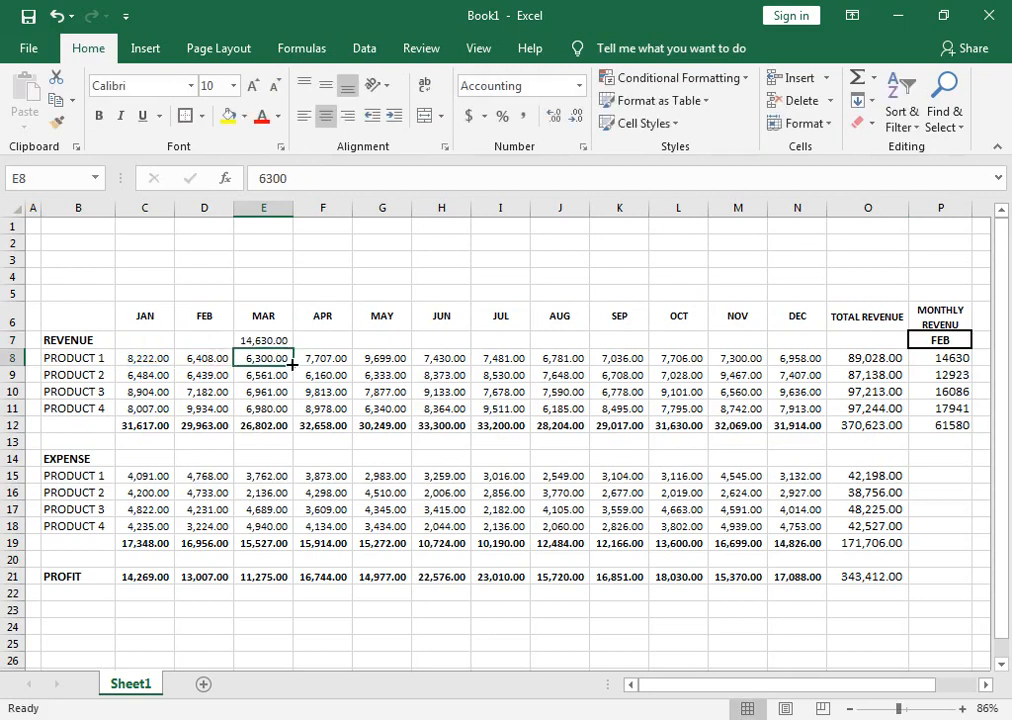
# Compare the check sum with the PRODUCT 1 formula in P8, and clear cell E7.
pyautogui.click(960, 357)
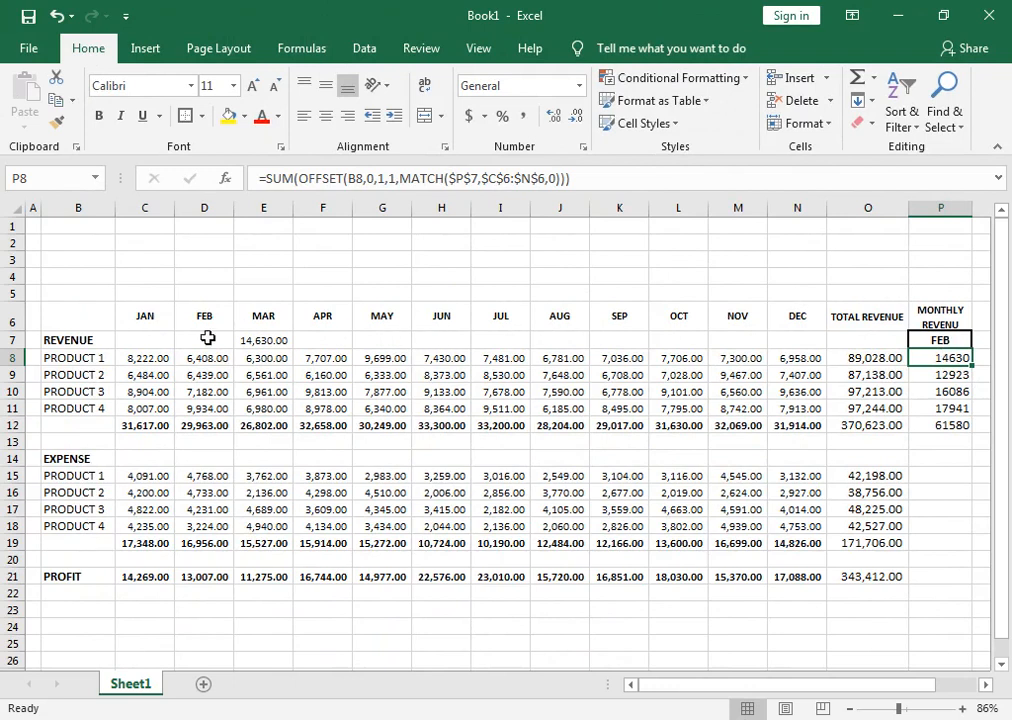
pyautogui.click(241, 342)
pyautogui.press('Delete')
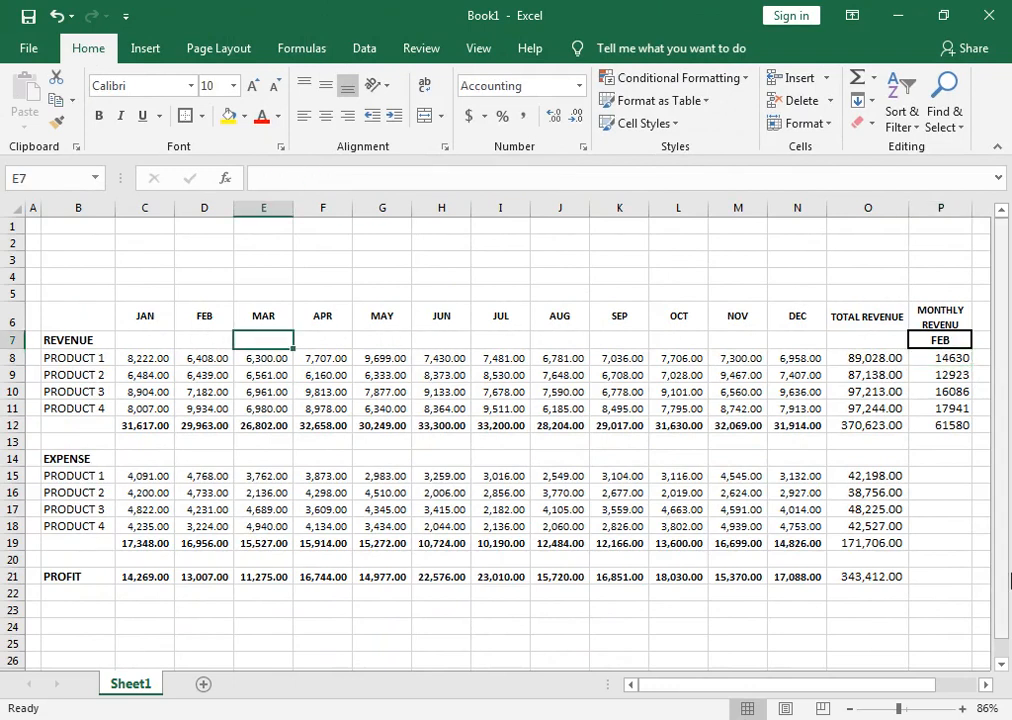
# Apply the comma number style to P8:P12 and reduce the font size to 10.
pyautogui.moveTo(956, 374); pyautogui.dragTo(956, 422)
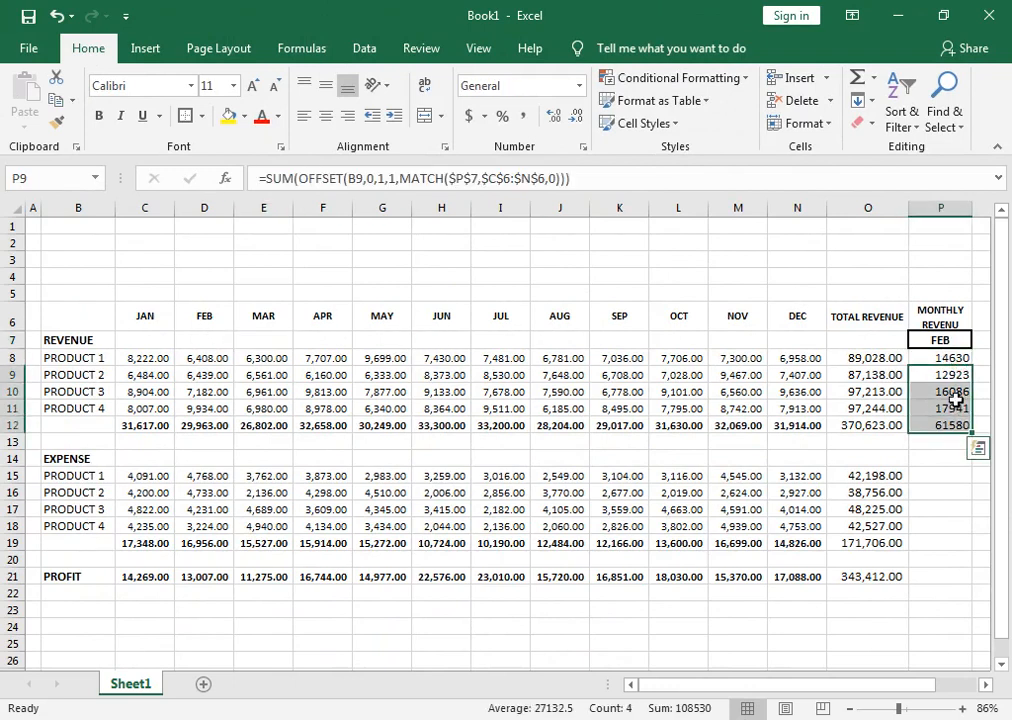
pyautogui.moveTo(956, 360); pyautogui.dragTo(952, 425)
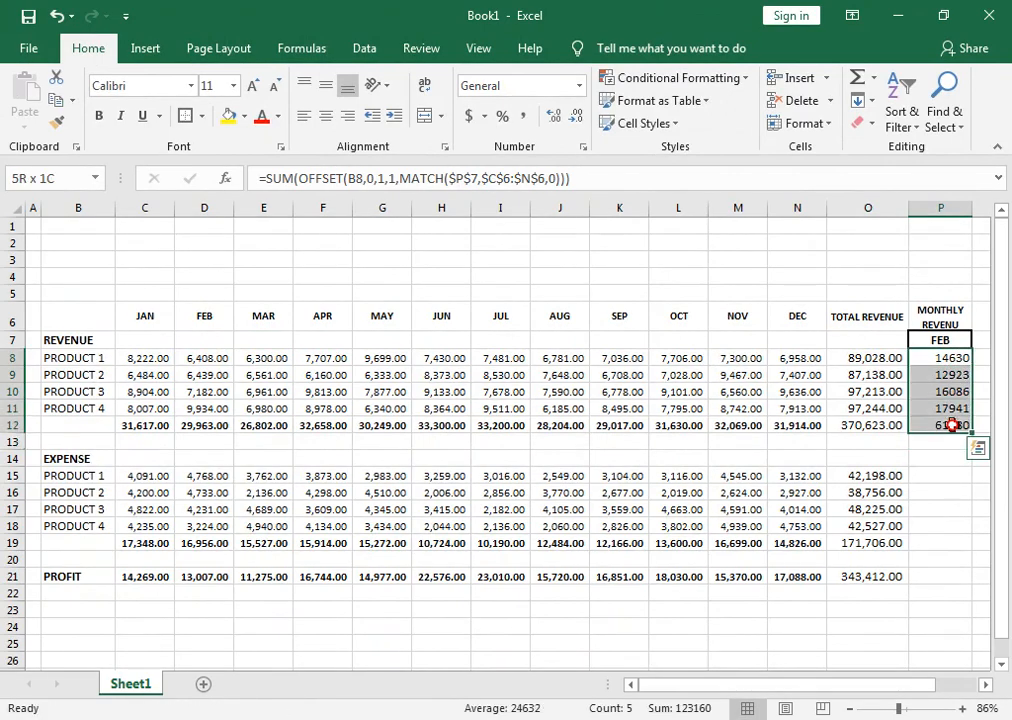
pyautogui.click(522, 116)
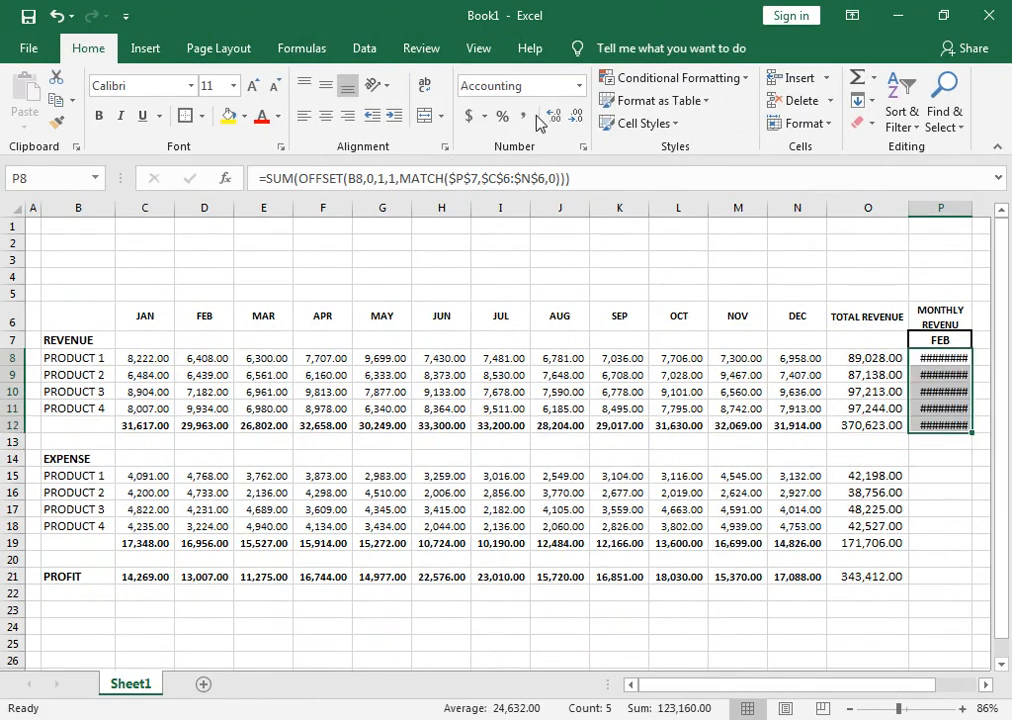
pyautogui.click(275, 87)
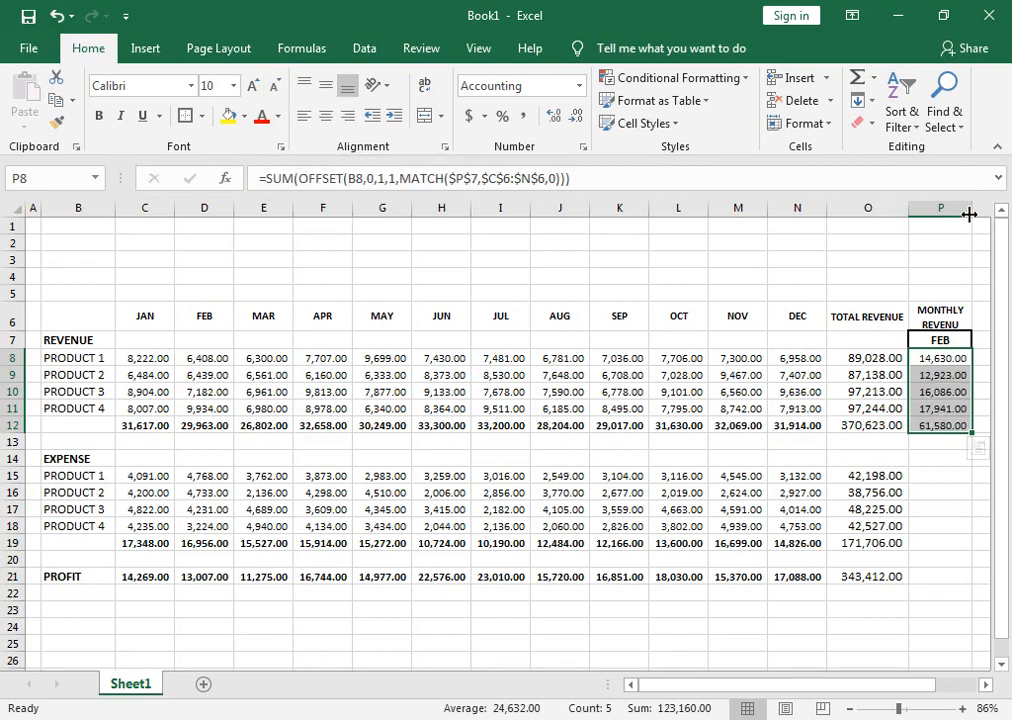
# Fill the formula in P12 down to P21 to cover the expense and profit rows.
pyautogui.click(950, 426)
pyautogui.moveTo(974, 432); pyautogui.dragTo(974, 576)
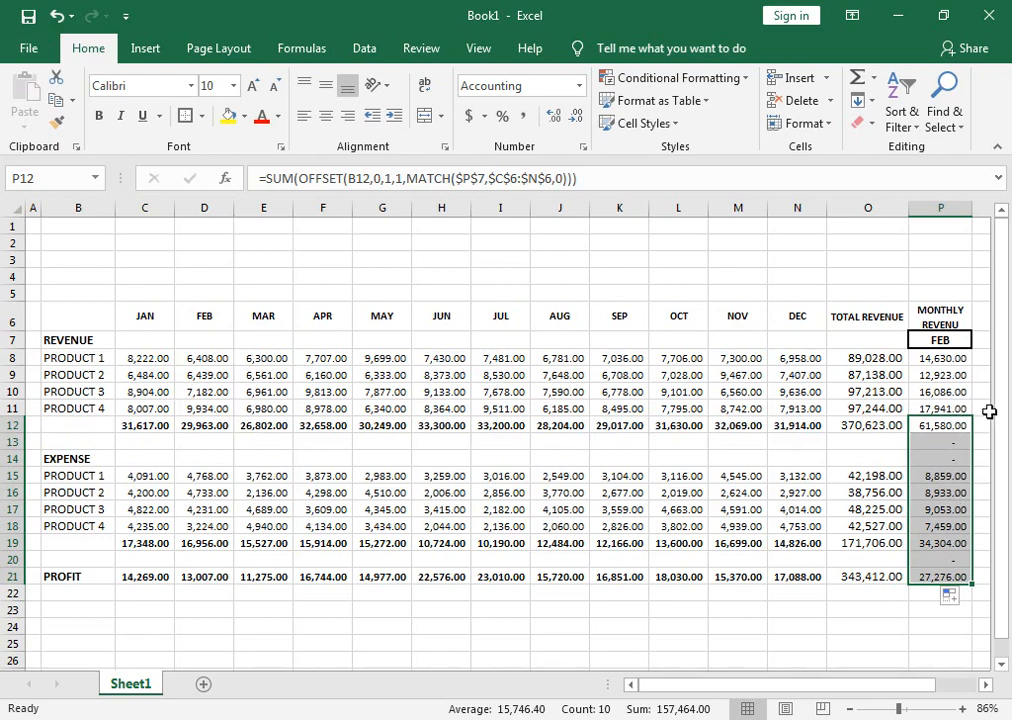
# Set the month in P7 to DEC and auto-fit the width of column P.
pyautogui.click(938, 339)
pyautogui.click(981, 341)
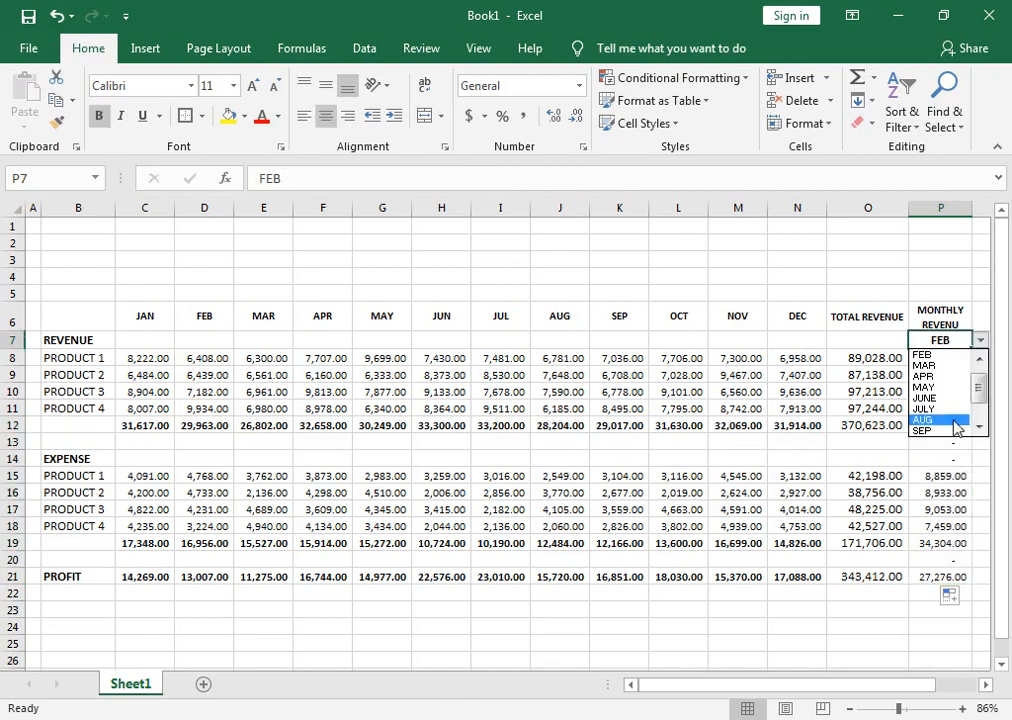
pyautogui.click(980, 427)
pyautogui.click(945, 432)
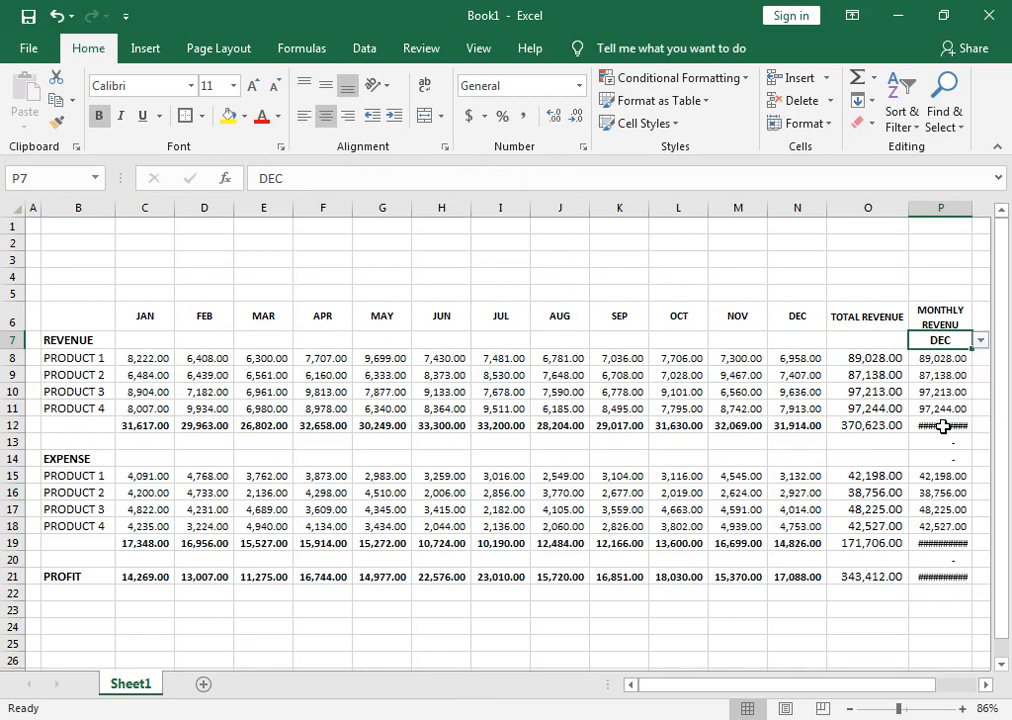
pyautogui.doubleClick(975, 207)
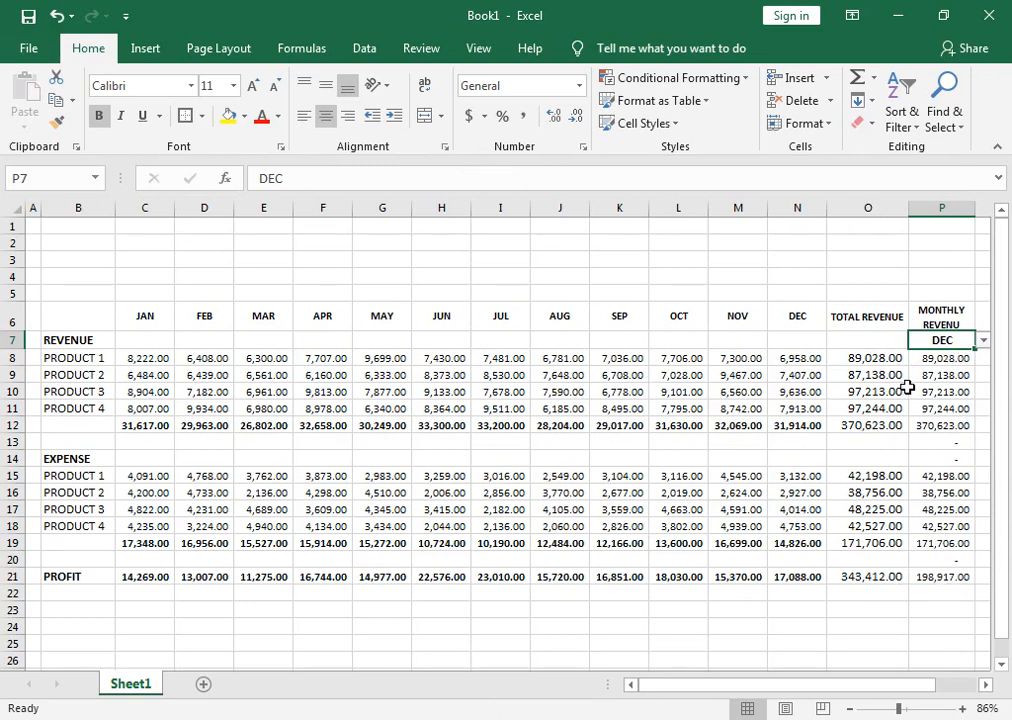
pyautogui.click(980, 310)
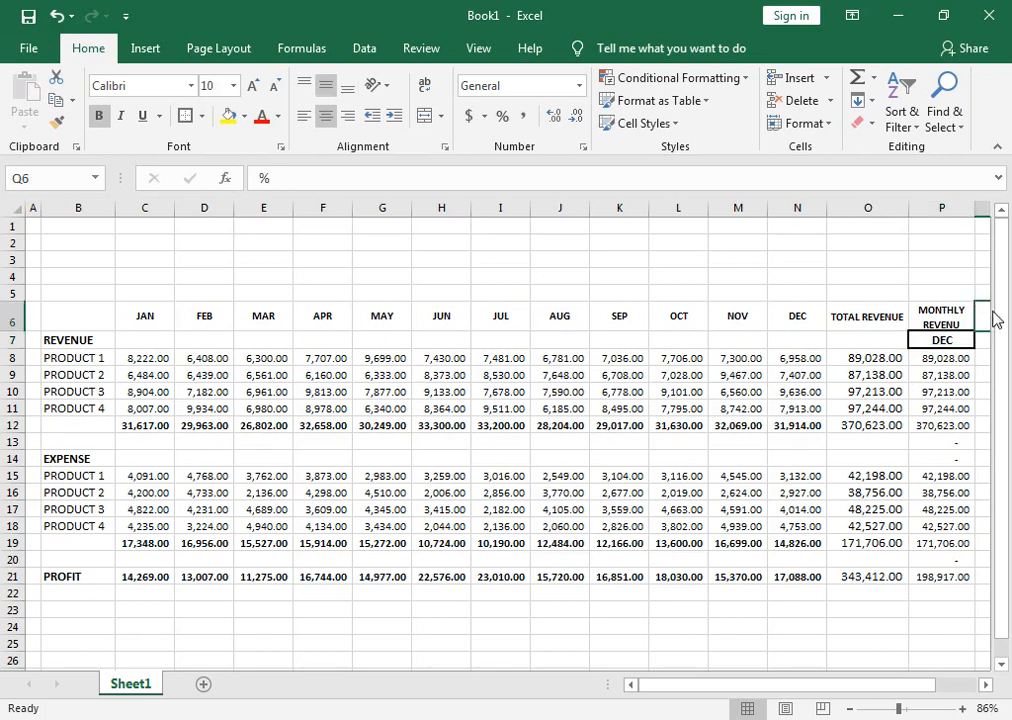
# Set the month in P7 to JAN.
pyautogui.click(986, 311)
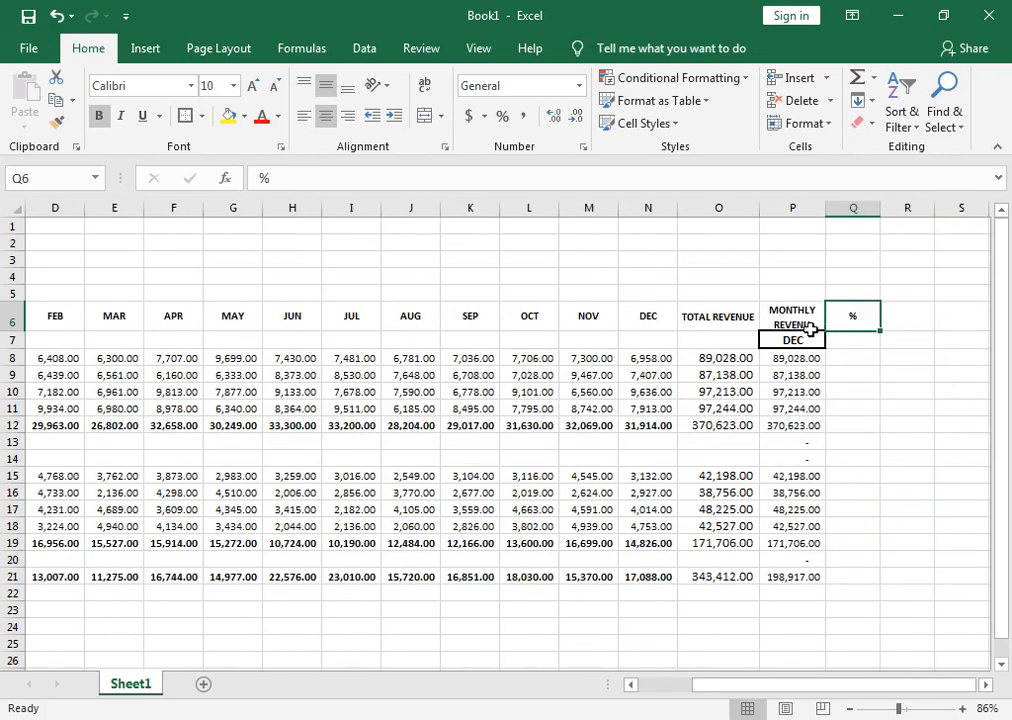
pyautogui.click(806, 341)
pyautogui.click(836, 340)
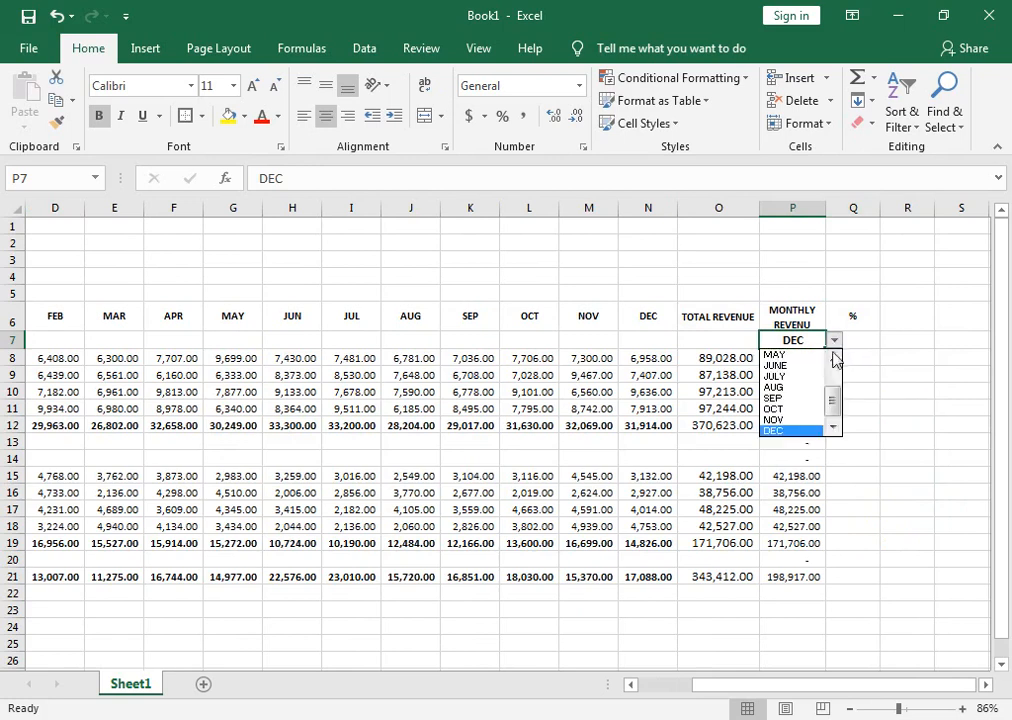
pyautogui.scroll(3, 836, 402)
pyautogui.click(800, 352)
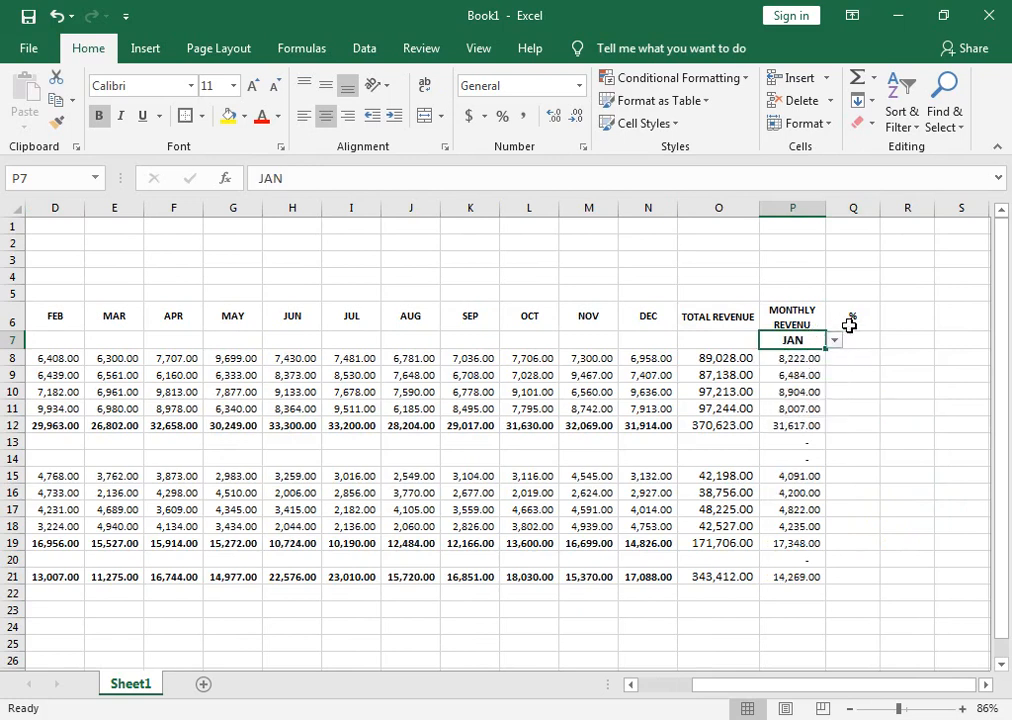
# Enter =P8/O8 in Q8 to calculate PRODUCT 1's monthly revenue as a share of its total revenue.
pyautogui.click(848, 362)
pyautogui.write('=')
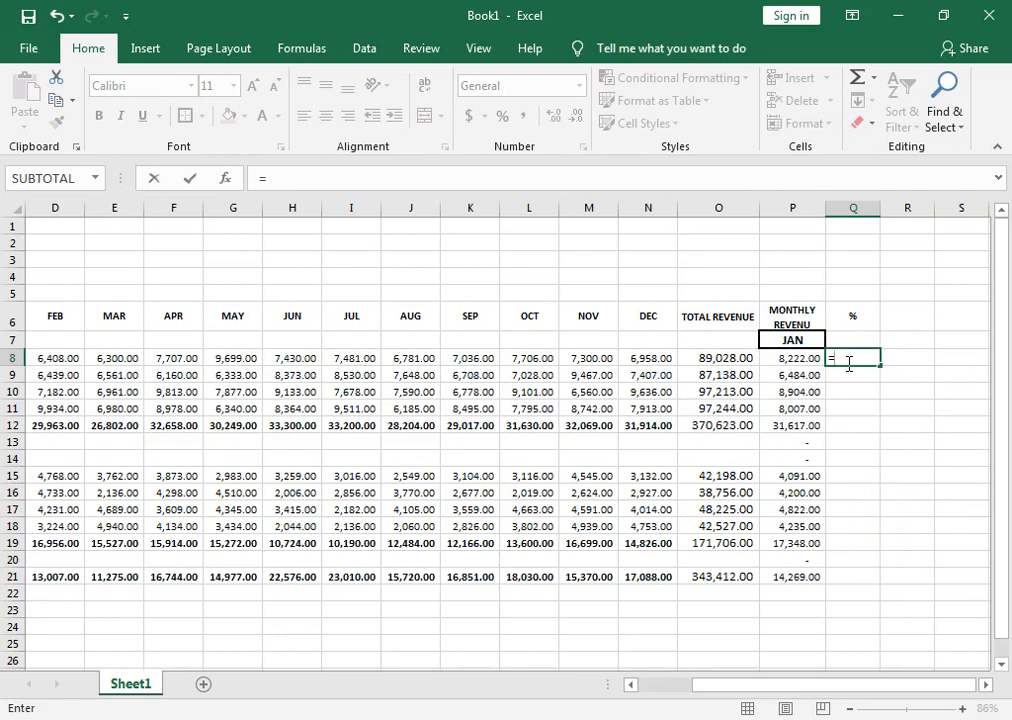
pyautogui.press('Left')
pyautogui.write('/')
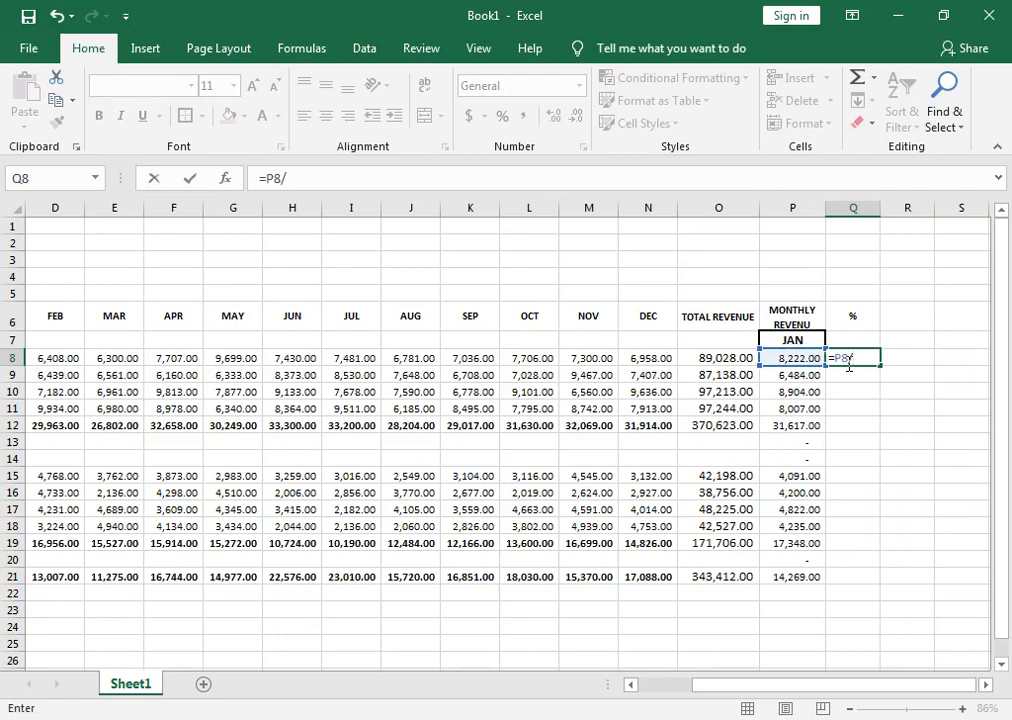
pyautogui.press('Left')
pyautogui.press('Left')
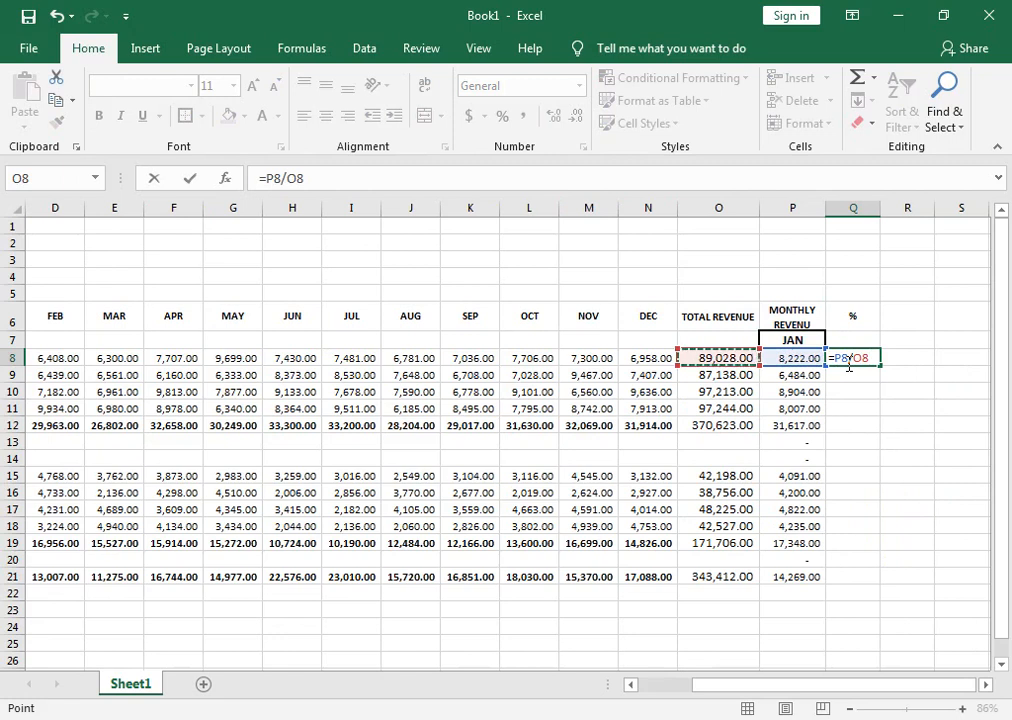
pyautogui.press('Return')
# Fill the formula in Q8 down to Q21 and clear it from the blank rows in Q13:Q14 and Q20.
pyautogui.click(860, 358)
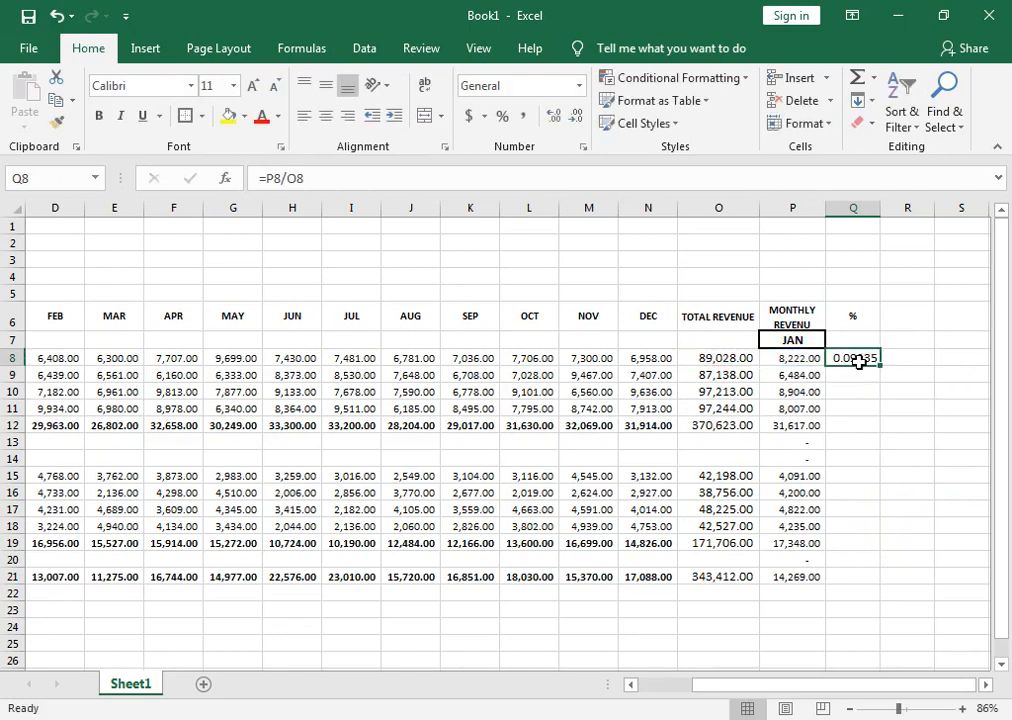
pyautogui.moveTo(882, 366); pyautogui.dragTo(868, 579)
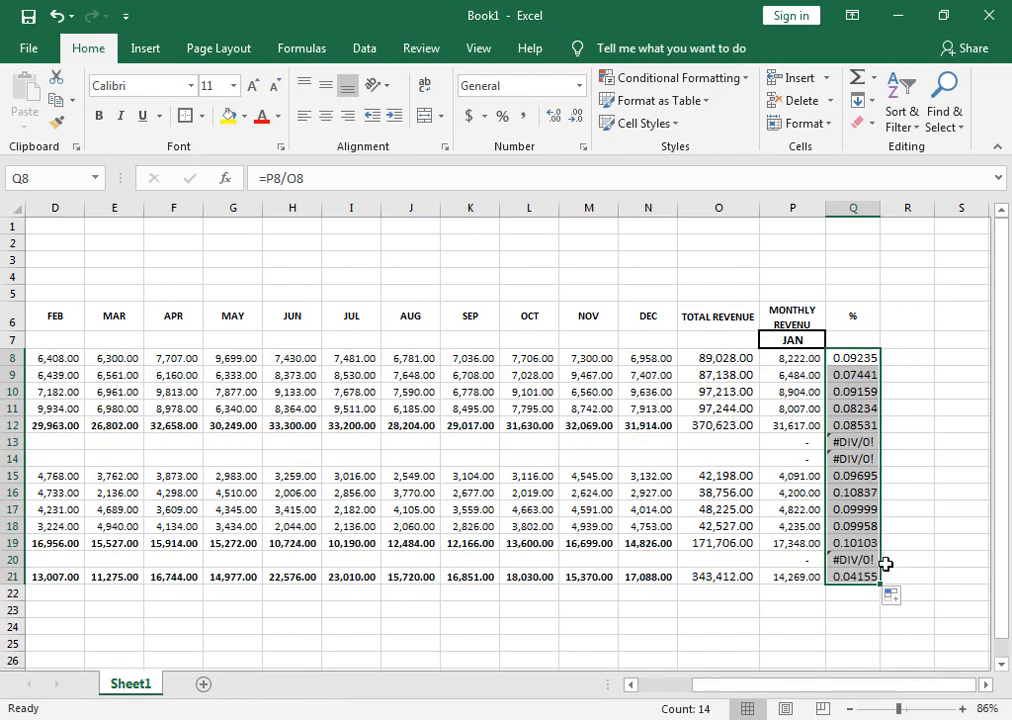
pyautogui.moveTo(842, 441); pyautogui.dragTo(840, 459)
pyautogui.press('Delete')
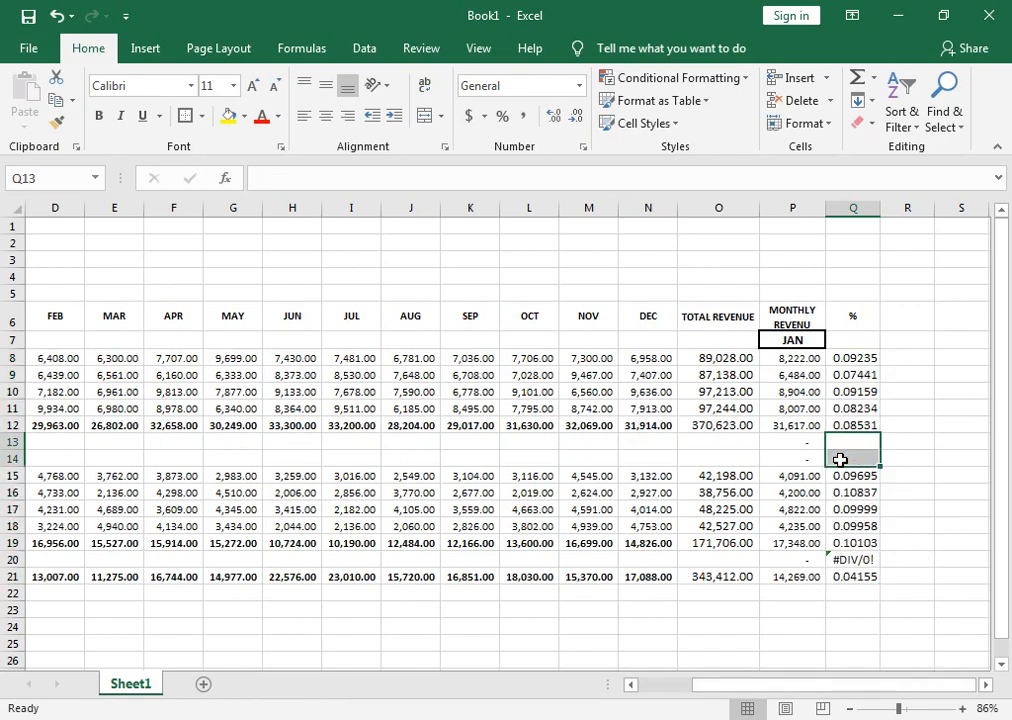
pyautogui.click(845, 559)
pyautogui.press('Delete')
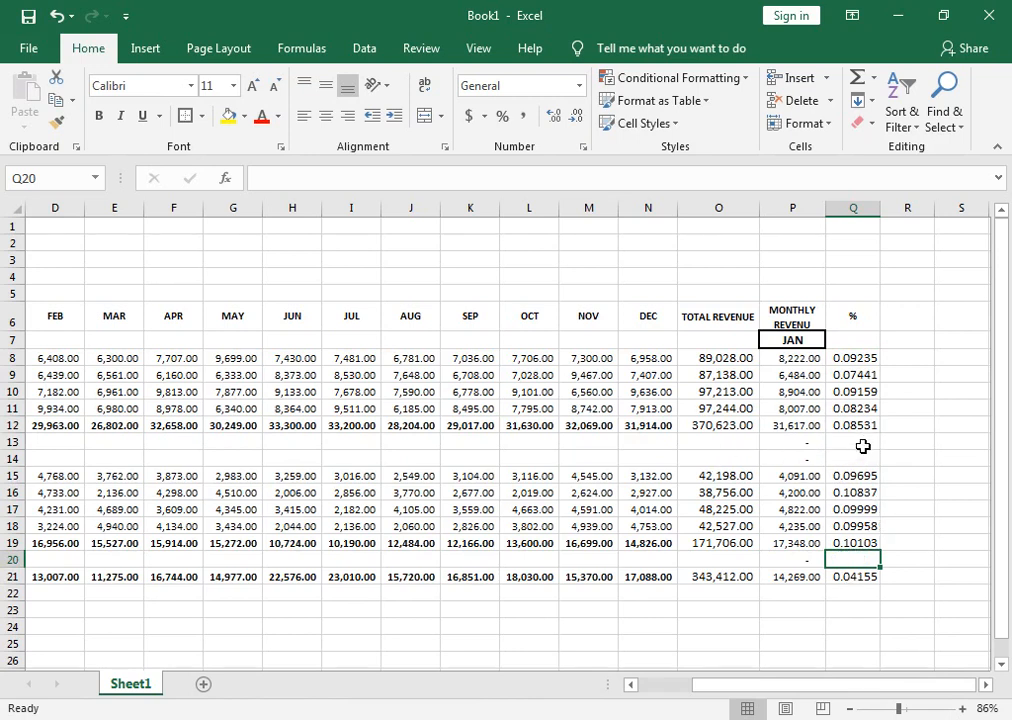
# Apply the percent number style to Q8:Q12, Q15:Q19 and Q21.
pyautogui.moveTo(865, 357); pyautogui.dragTo(865, 425)
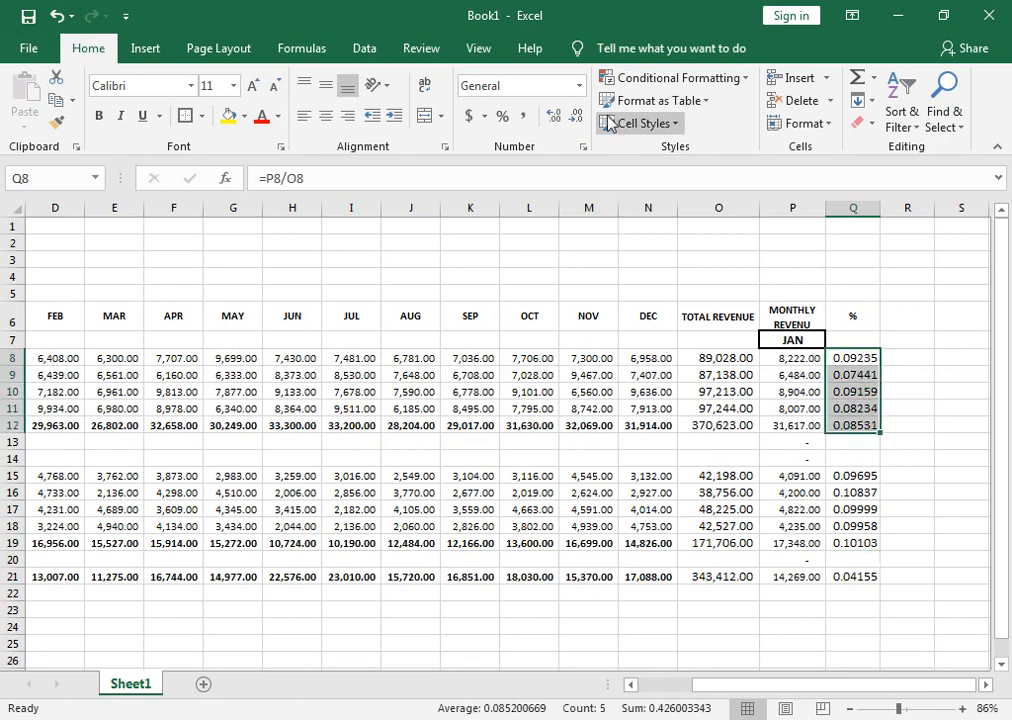
pyautogui.click(504, 117)
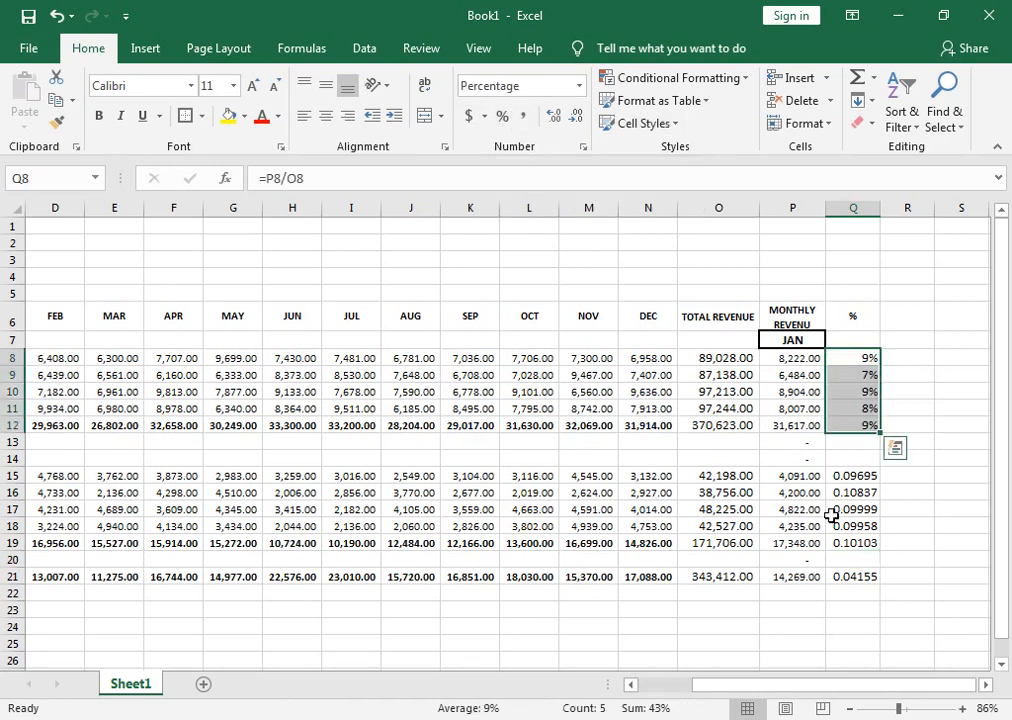
pyautogui.moveTo(866, 477); pyautogui.dragTo(866, 544)
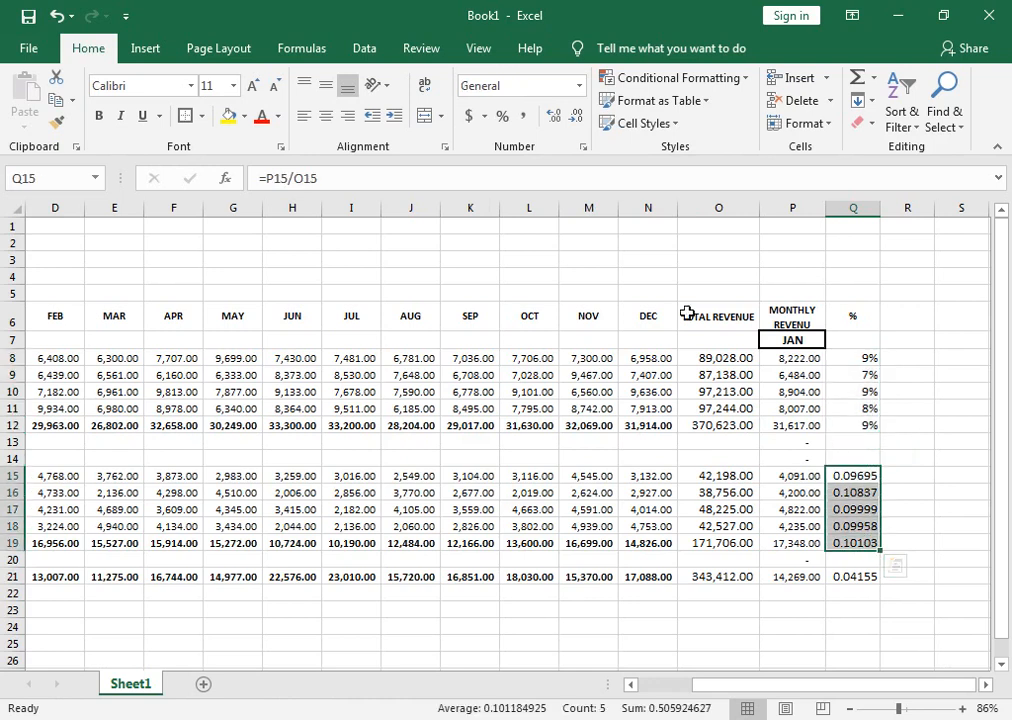
pyautogui.click(506, 118)
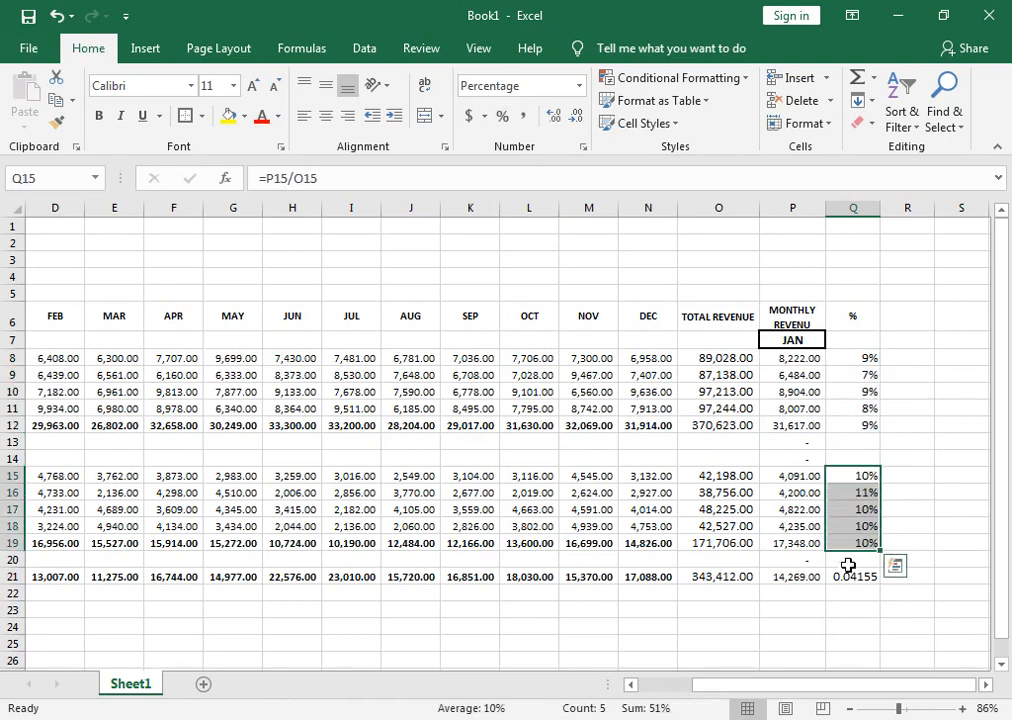
pyautogui.click(852, 577)
pyautogui.click(504, 117)
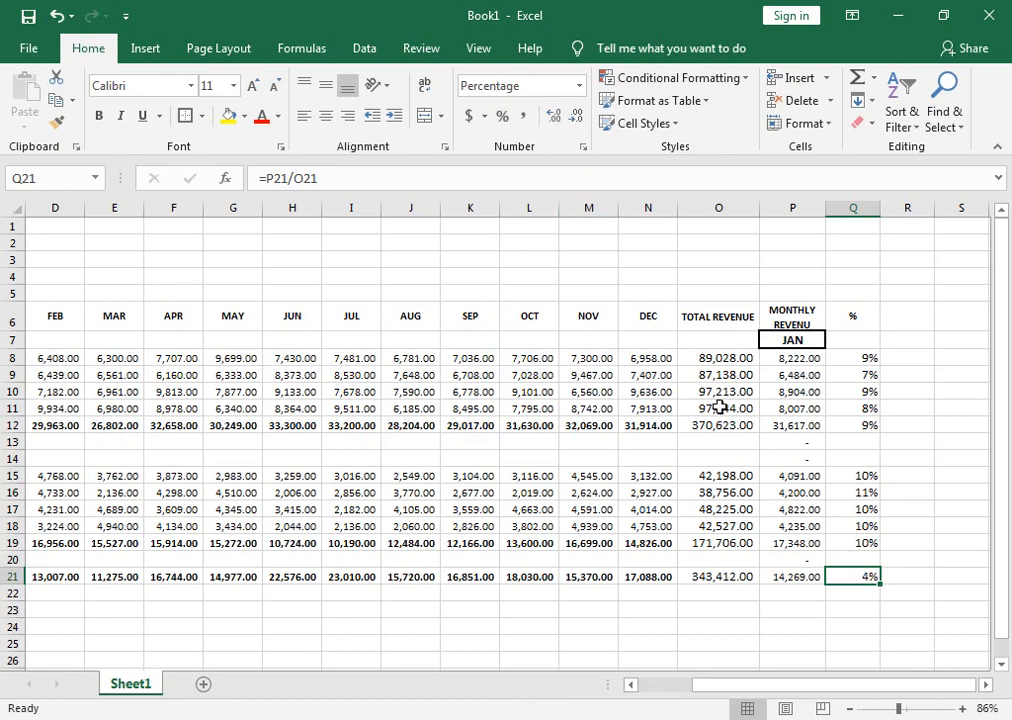
# Test the percentage column by switching the month in P7 to DEC and to APR.
pyautogui.click(792, 340)
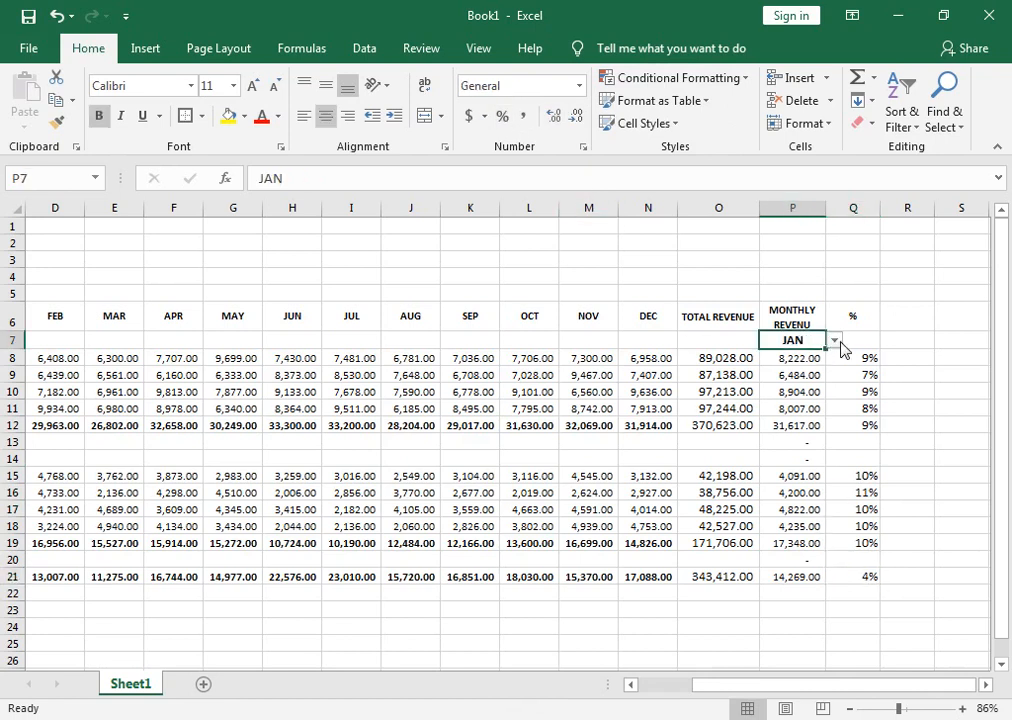
pyautogui.click(834, 341)
pyautogui.click(838, 415)
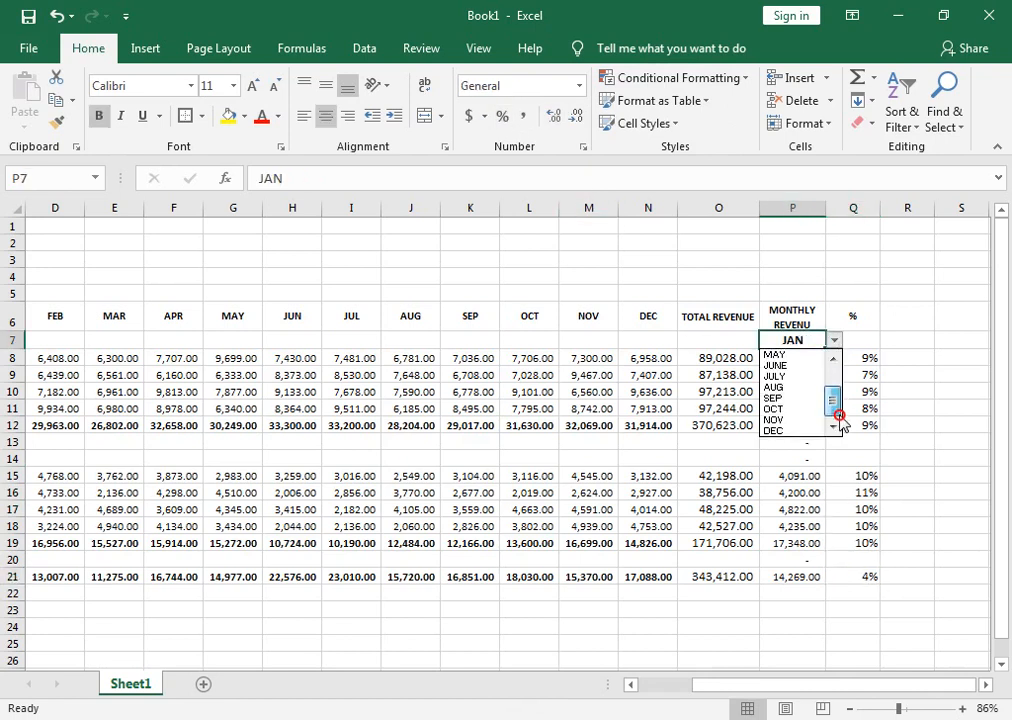
pyautogui.click(775, 430)
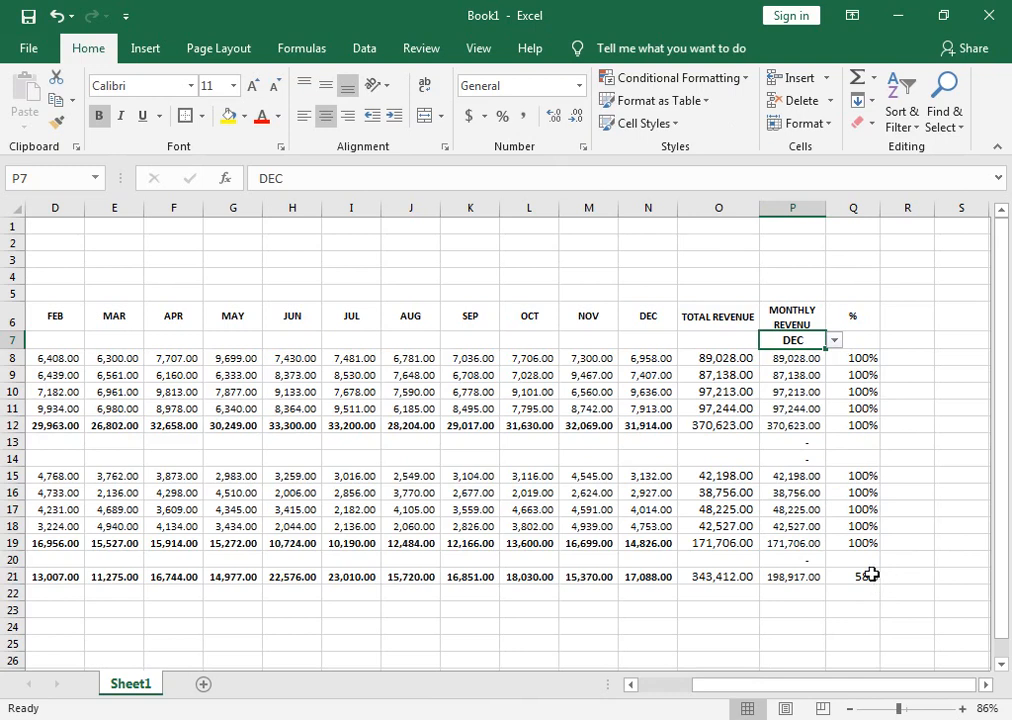
pyautogui.moveTo(836, 683)
pyautogui.mouseDown()
pyautogui.moveTo(812, 684)
pyautogui.moveTo(828, 684)
pyautogui.mouseUp()
pyautogui.click(895, 342)
pyautogui.scroll(1, 888, 392)
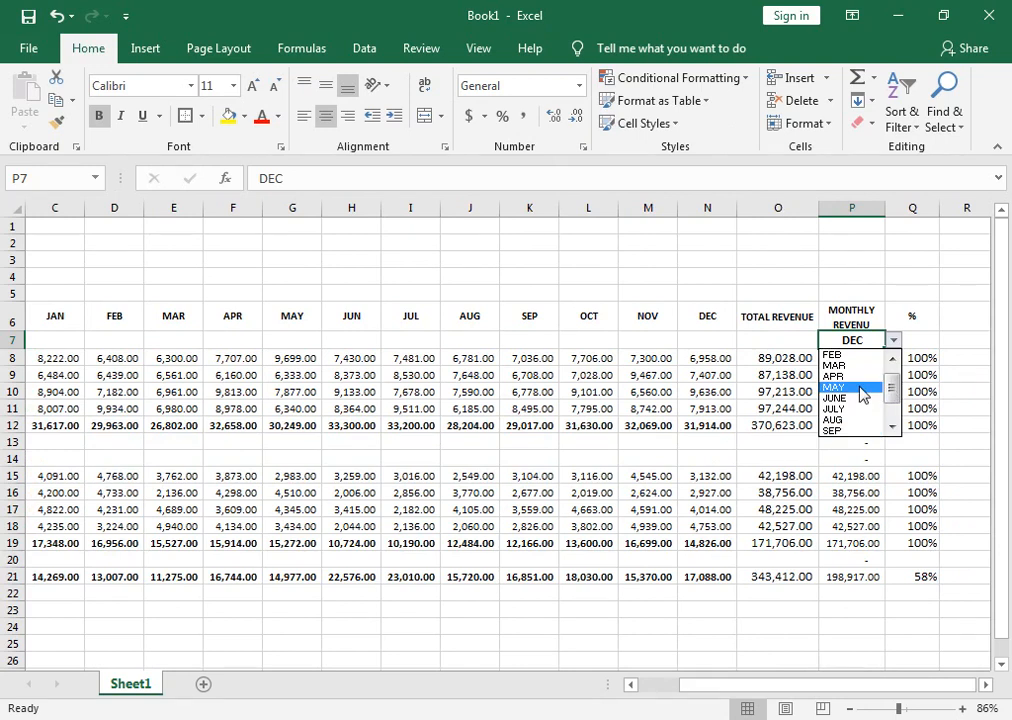
pyautogui.click(861, 376)
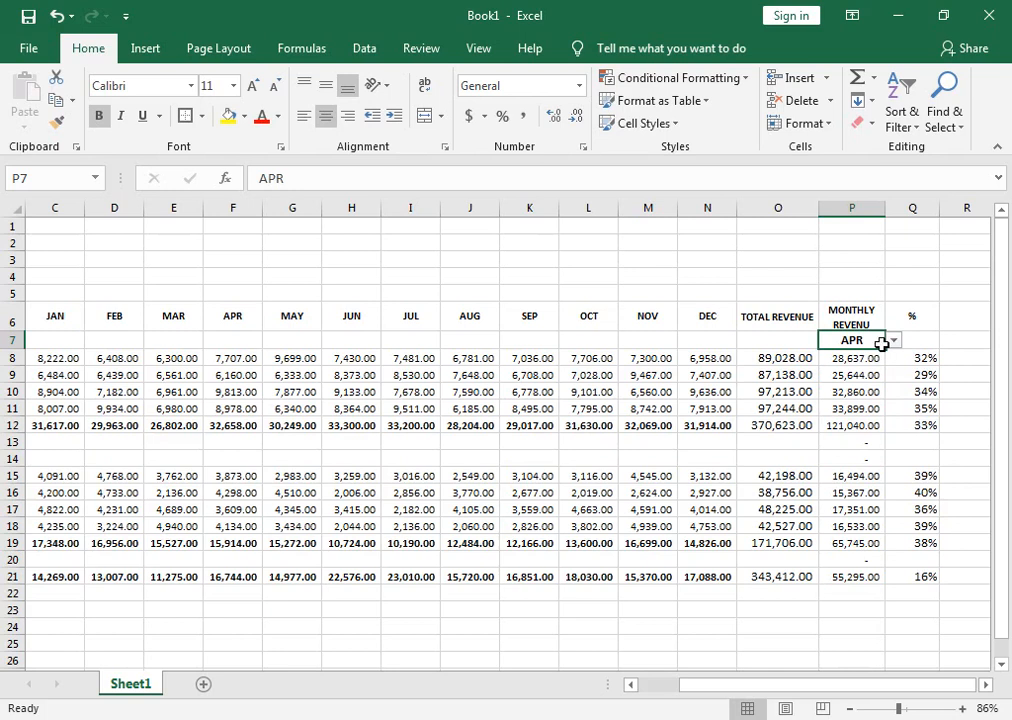
# Try JUNE as the month in P7, and switch it to MAY.
pyautogui.click(902, 346)
pyautogui.click(880, 343)
pyautogui.click(893, 341)
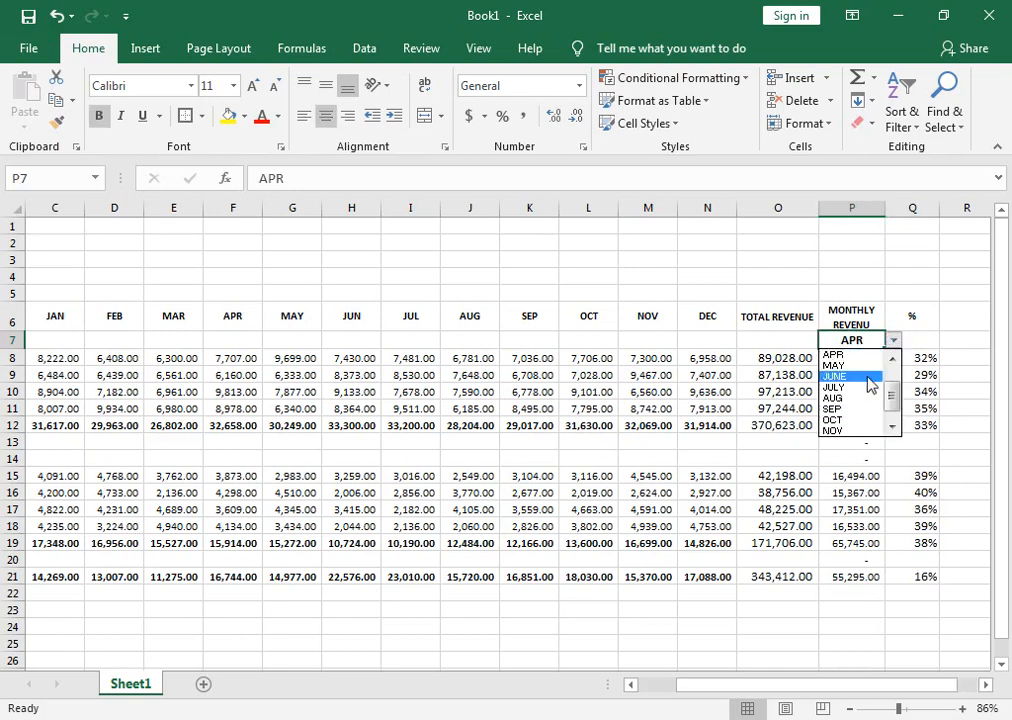
pyautogui.click(862, 377)
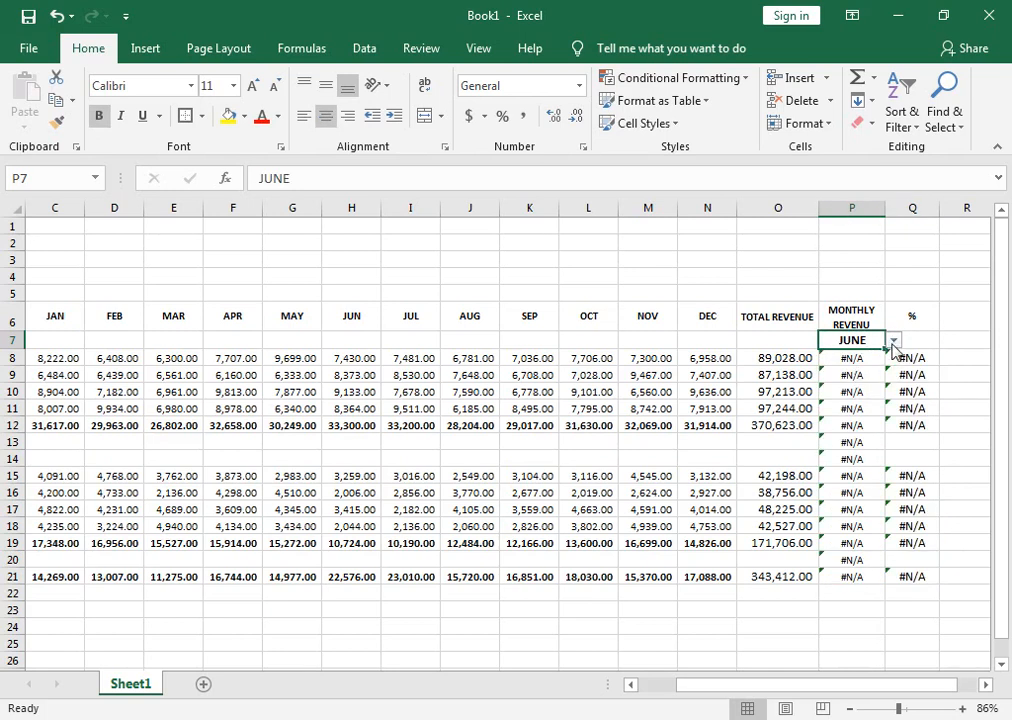
pyautogui.click(893, 341)
pyautogui.click(893, 341)
pyautogui.click(891, 341)
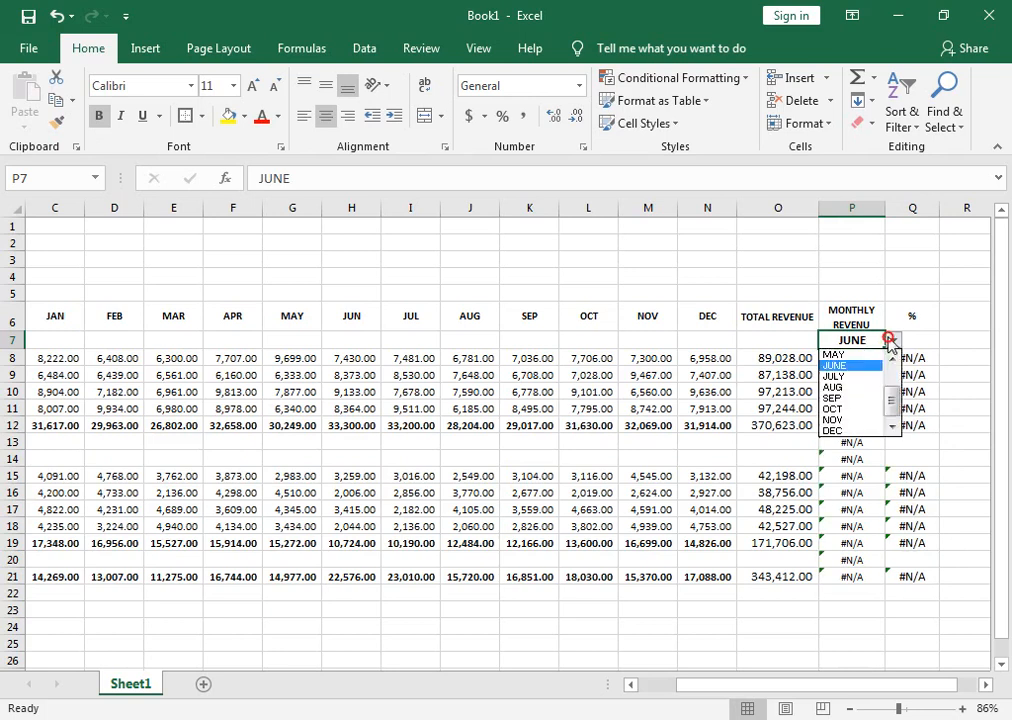
pyautogui.click(860, 356)
pyautogui.click(899, 356)
# Change the entry JUNE to JUN in the data validation list source of P7.
pyautogui.click(850, 341)
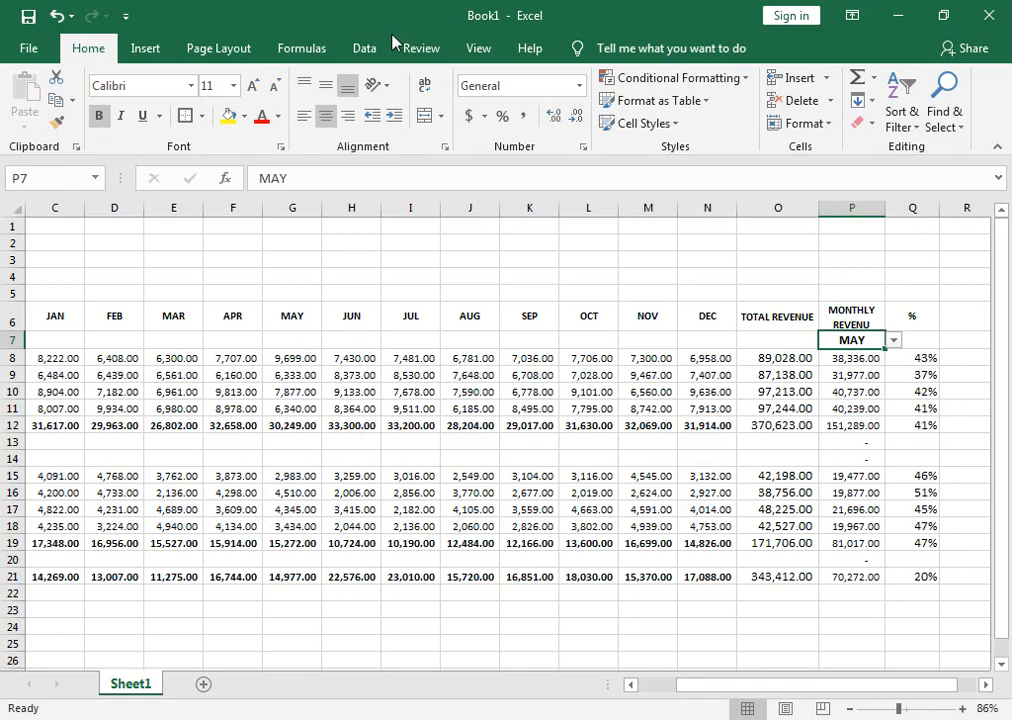
pyautogui.click(364, 48)
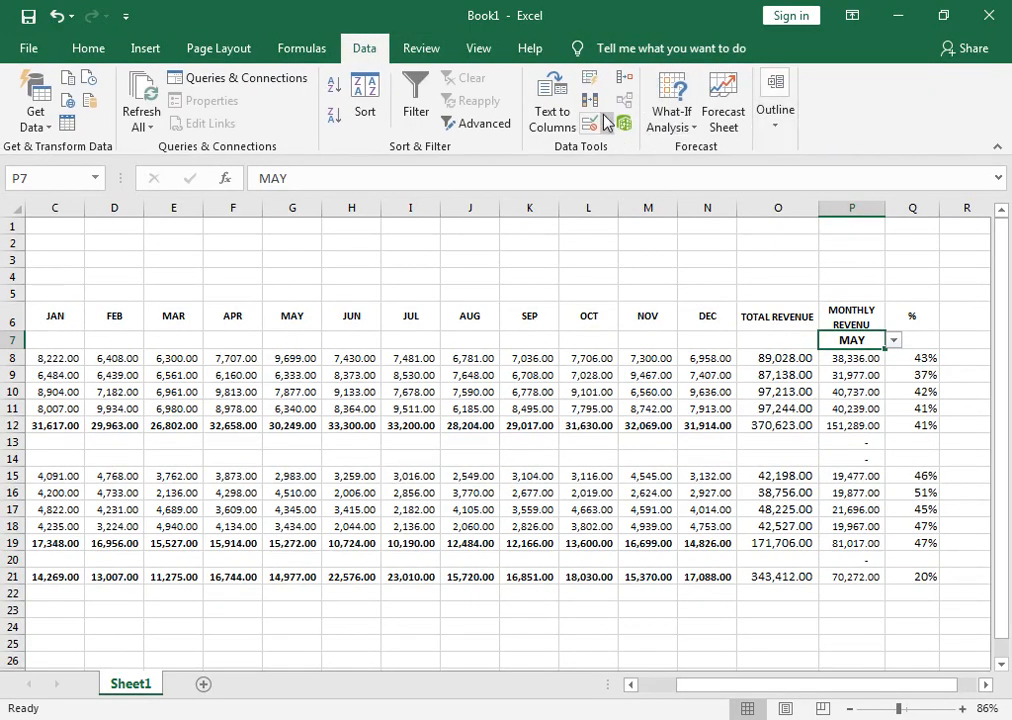
pyautogui.click(605, 124)
pyautogui.click(655, 148)
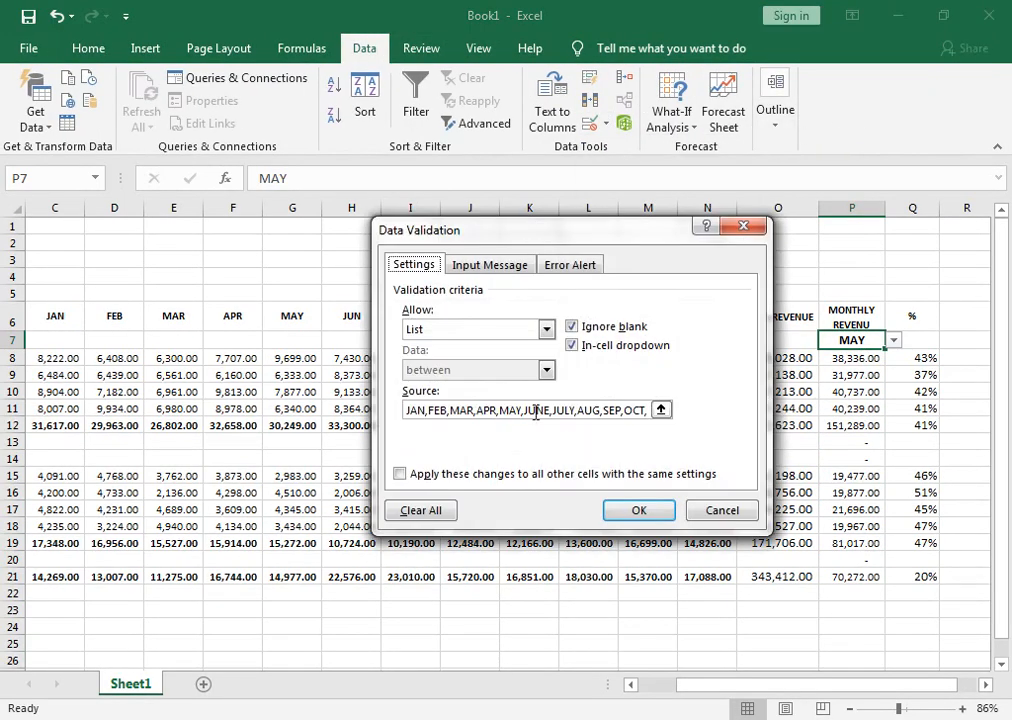
pyautogui.moveTo(548, 230); pyautogui.dragTo(603, 347)
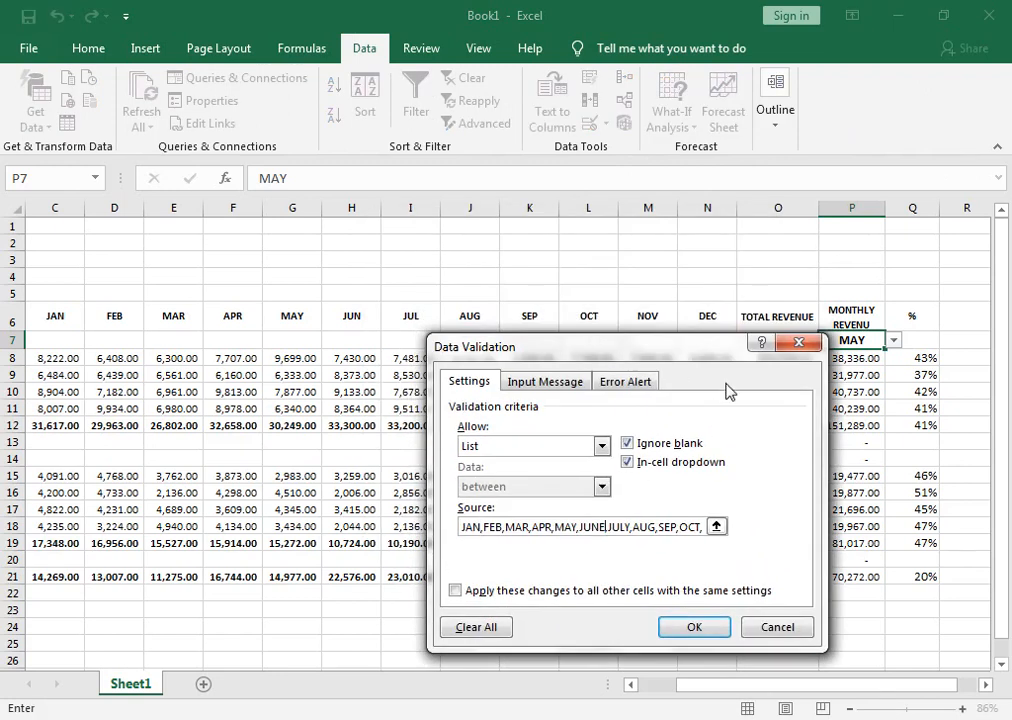
pyautogui.press('BackSpace')
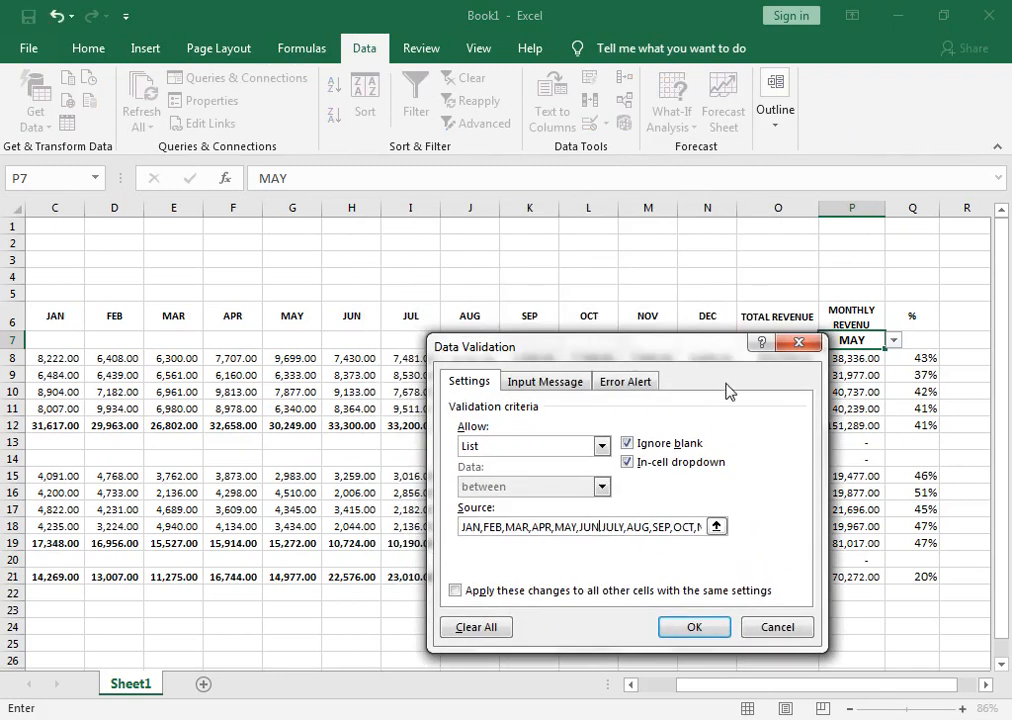
pyautogui.click(708, 625)
# Test JUN as the month in P7, and set it back to JAN.
pyautogui.click(893, 340)
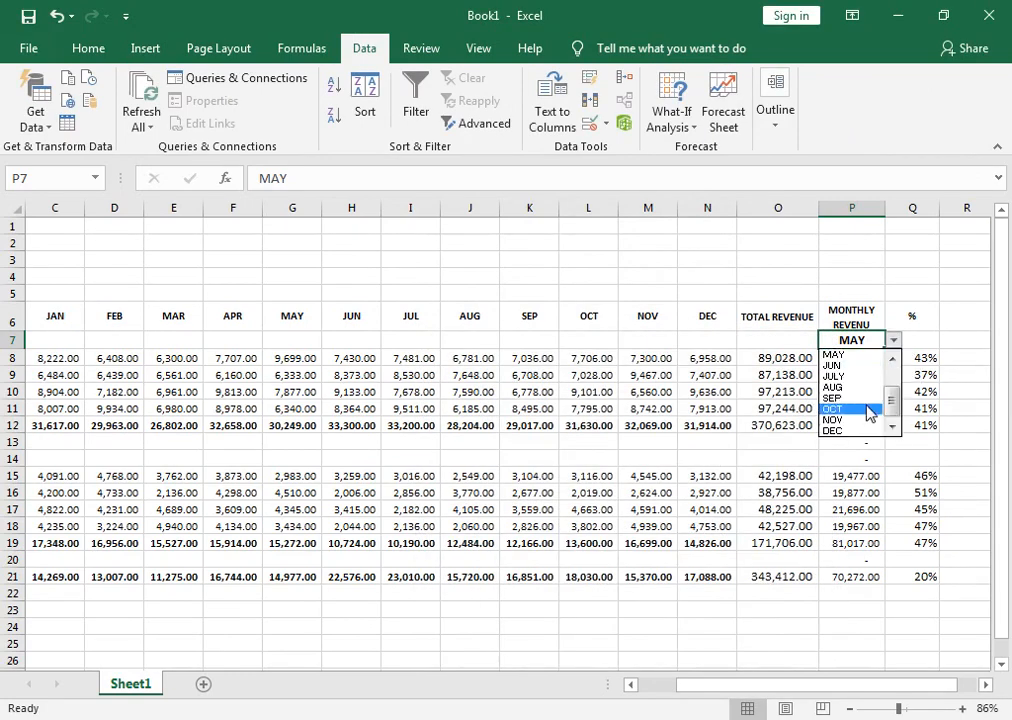
pyautogui.click(843, 360)
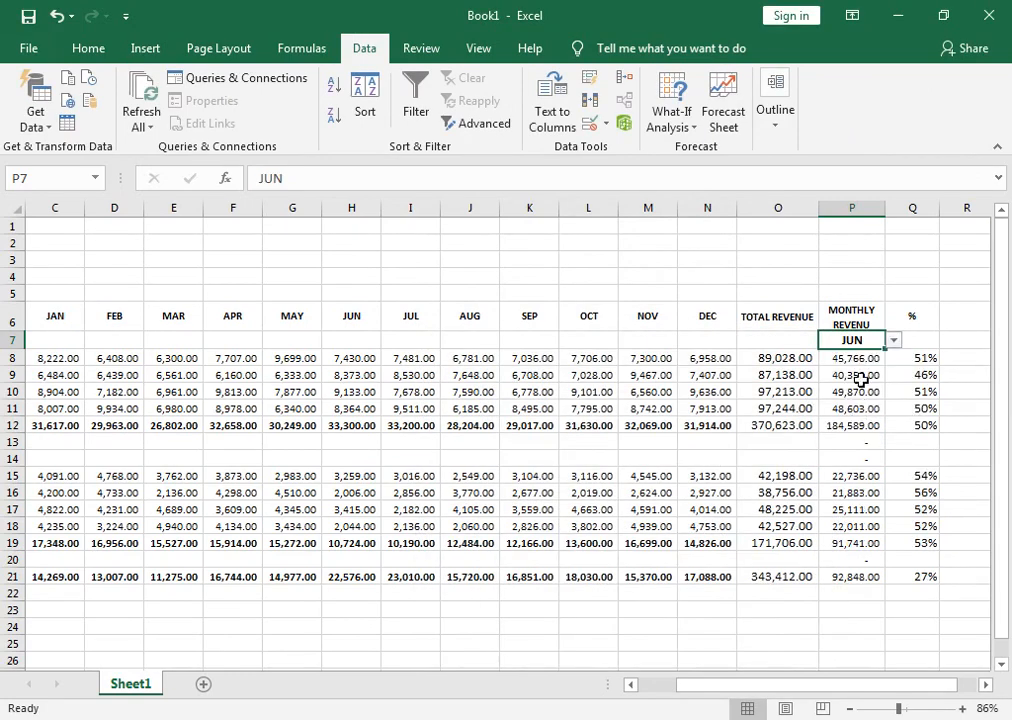
pyautogui.click(899, 341)
pyautogui.click(880, 342)
pyautogui.click(893, 341)
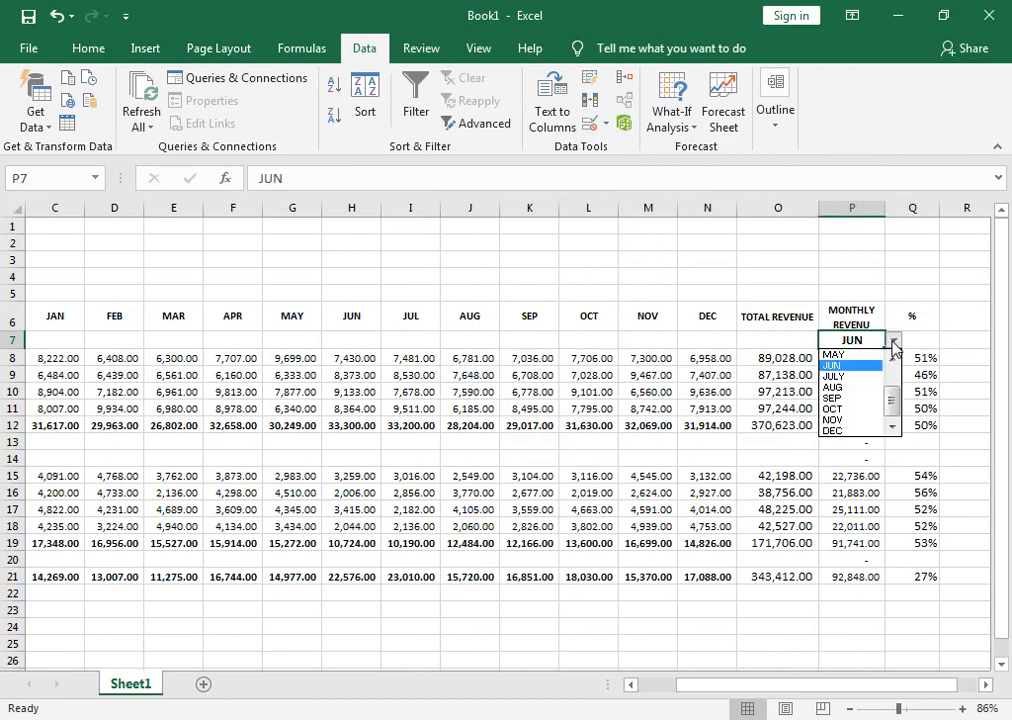
pyautogui.moveTo(892, 406); pyautogui.dragTo(891, 376)
pyautogui.click(835, 355)
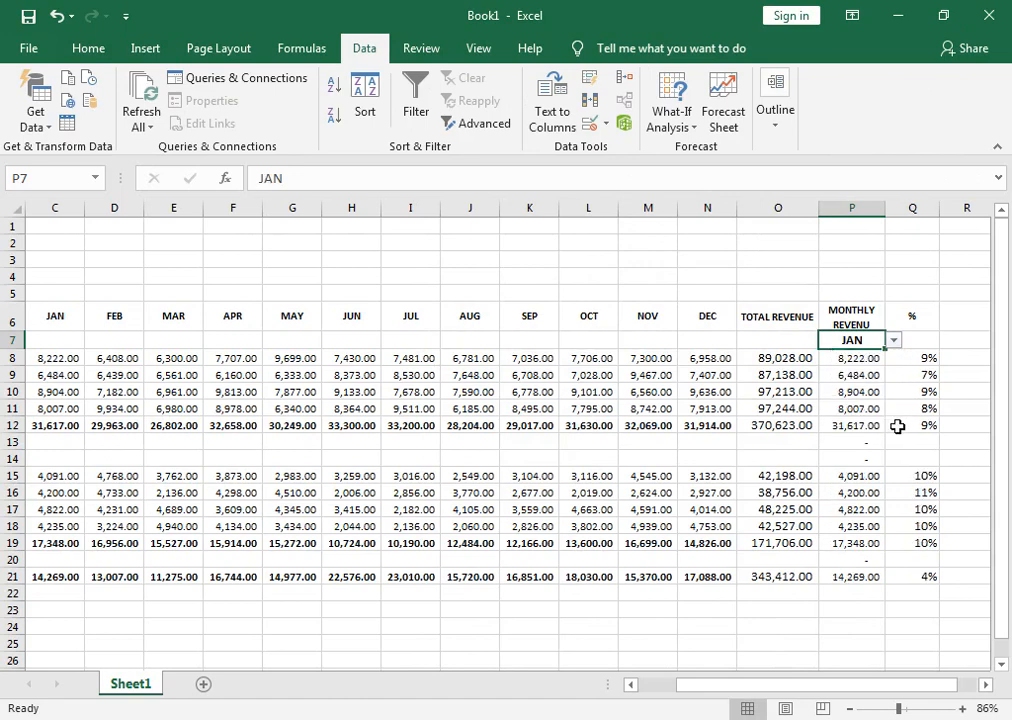
# Give the header cells C6:Q6 a dark blue fill and white font colour.
pyautogui.moveTo(909, 317); pyautogui.dragTo(120, 318)
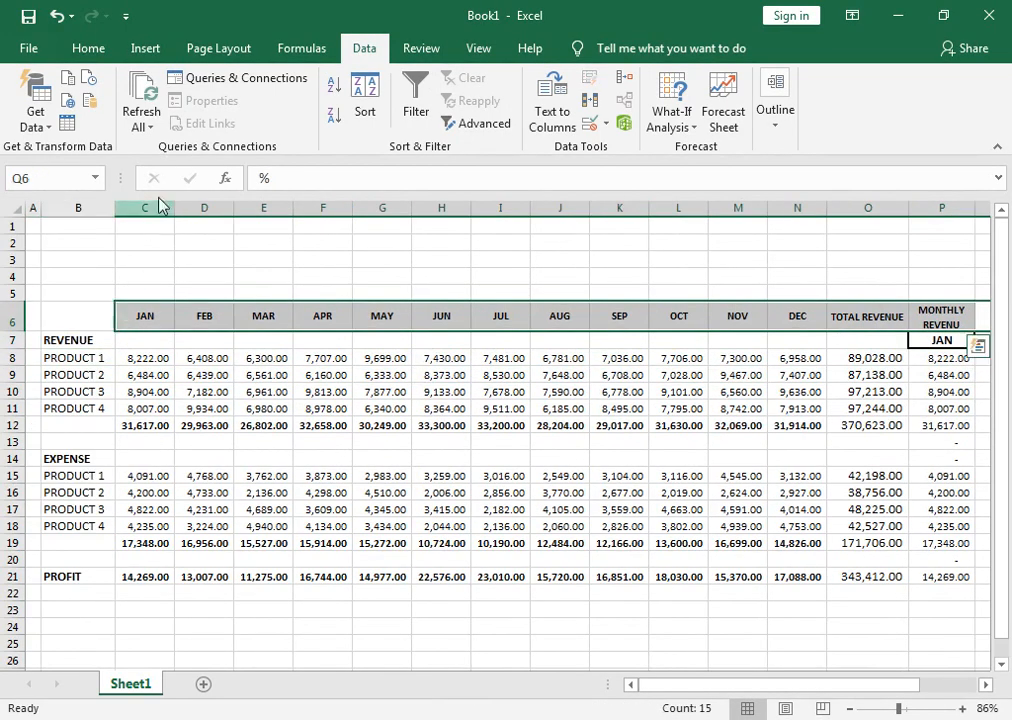
pyautogui.click(86, 50)
pyautogui.click(247, 117)
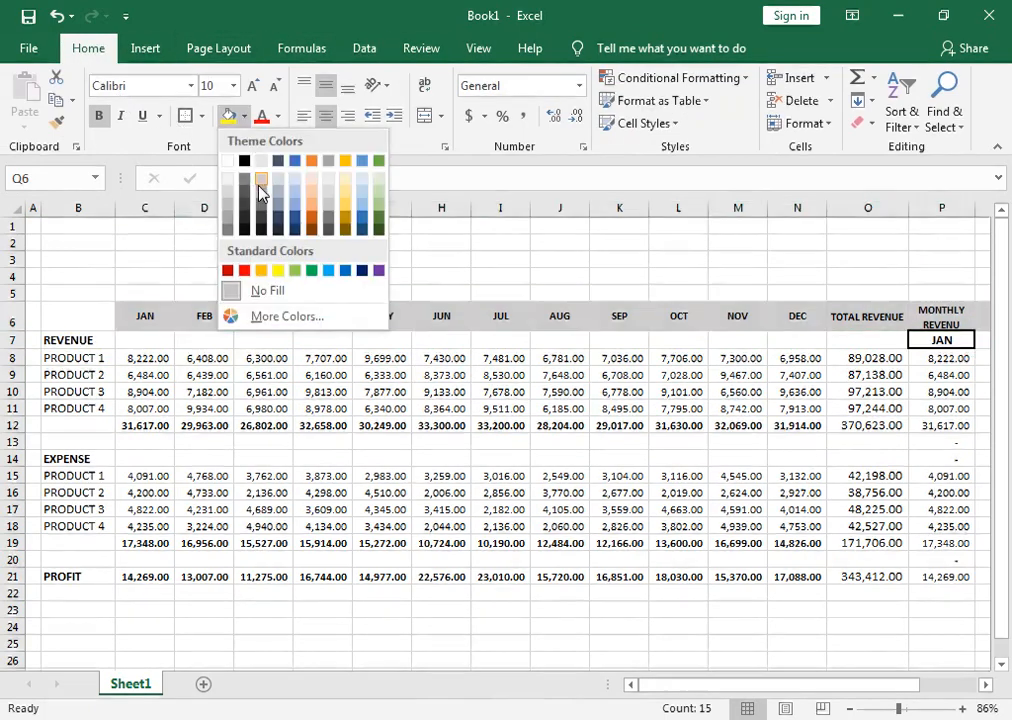
pyautogui.click(361, 270)
pyautogui.click(277, 116)
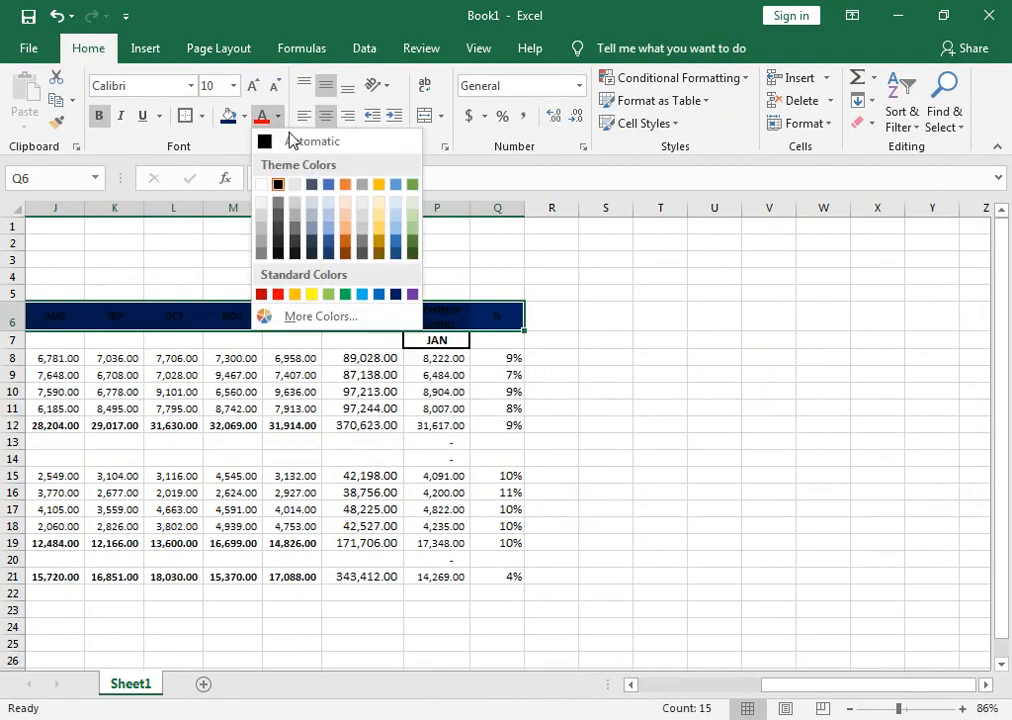
pyautogui.click(269, 188)
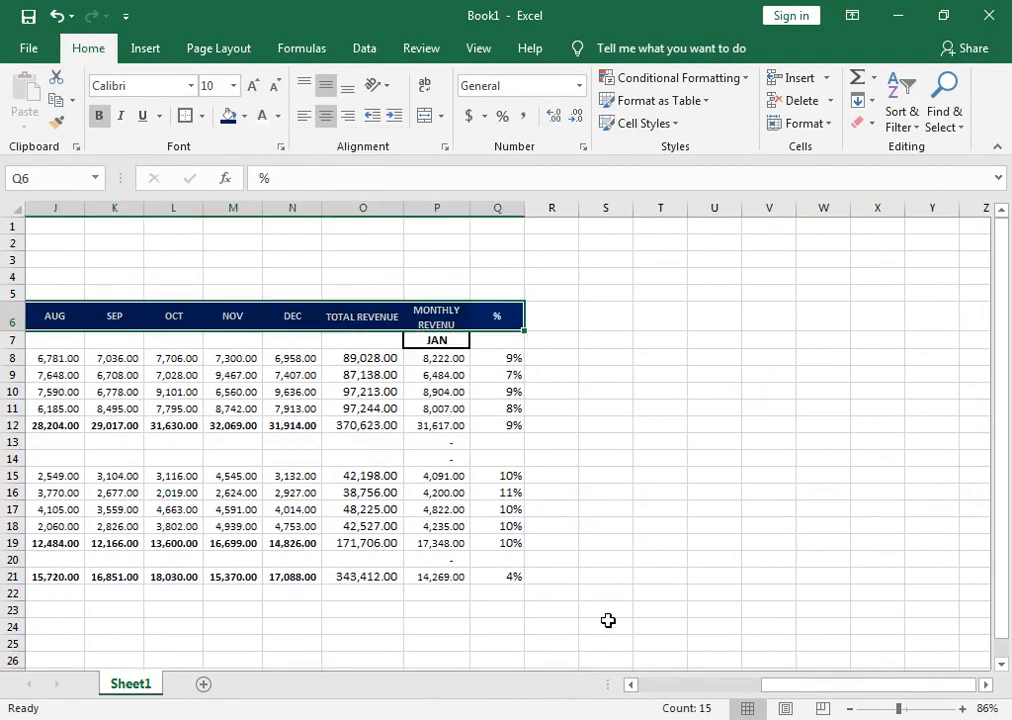
# Format the PROFIT row B21:Q21 with a dark blue fill and bold white text.
pyautogui.moveTo(849, 686); pyautogui.dragTo(763, 685)
pyautogui.moveTo(965, 575); pyautogui.dragTo(34, 571)
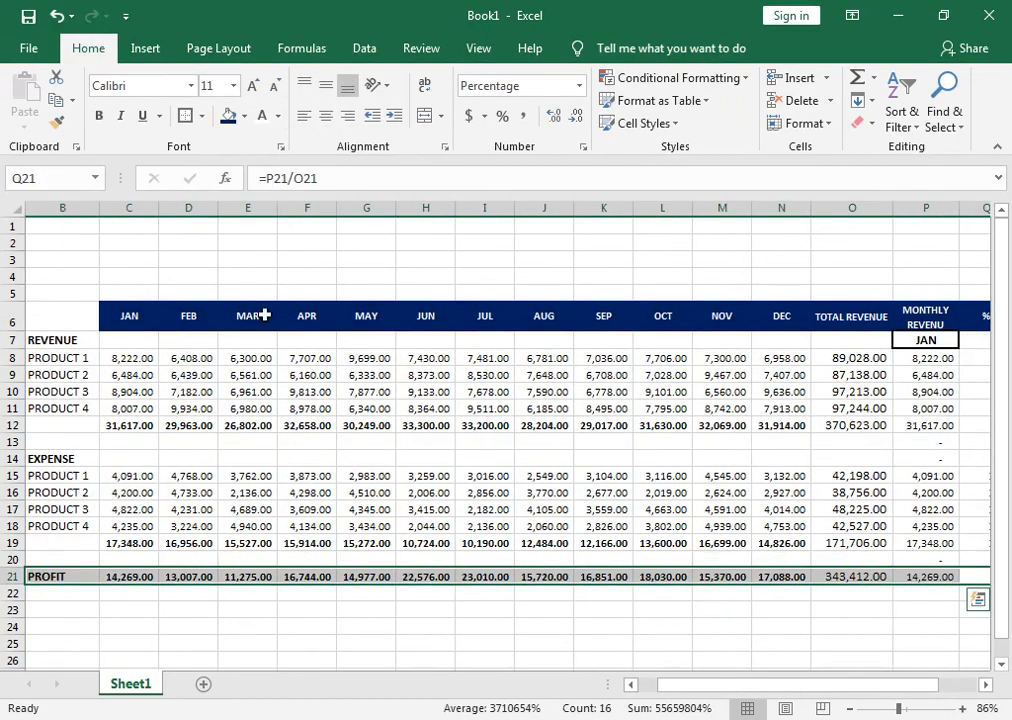
pyautogui.click(244, 116)
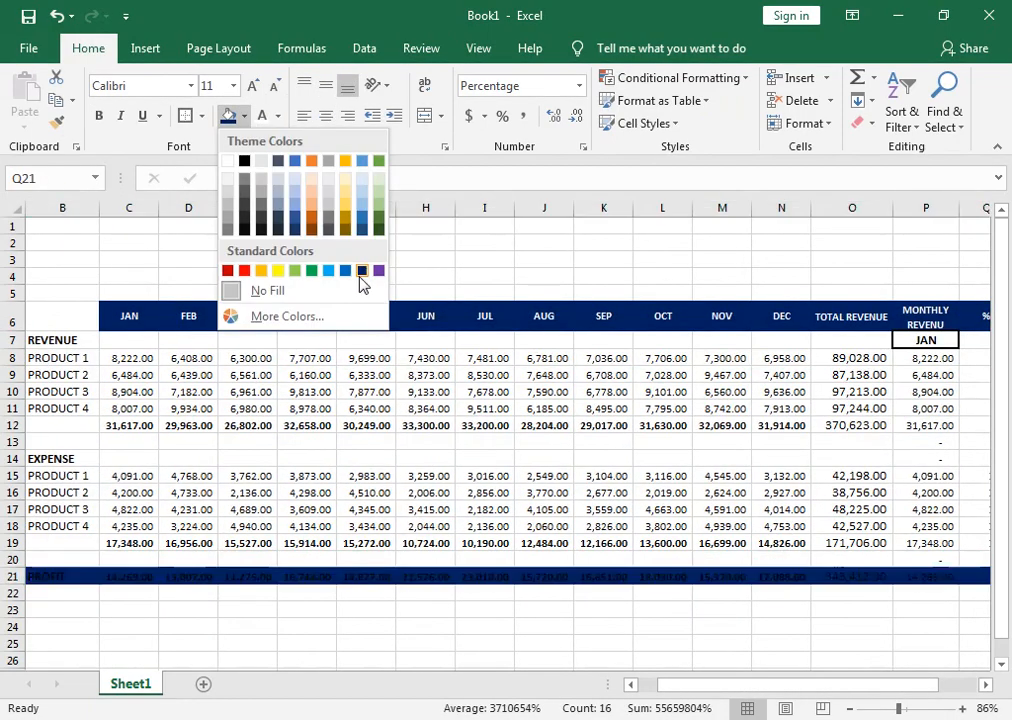
pyautogui.click(359, 269)
pyautogui.click(261, 115)
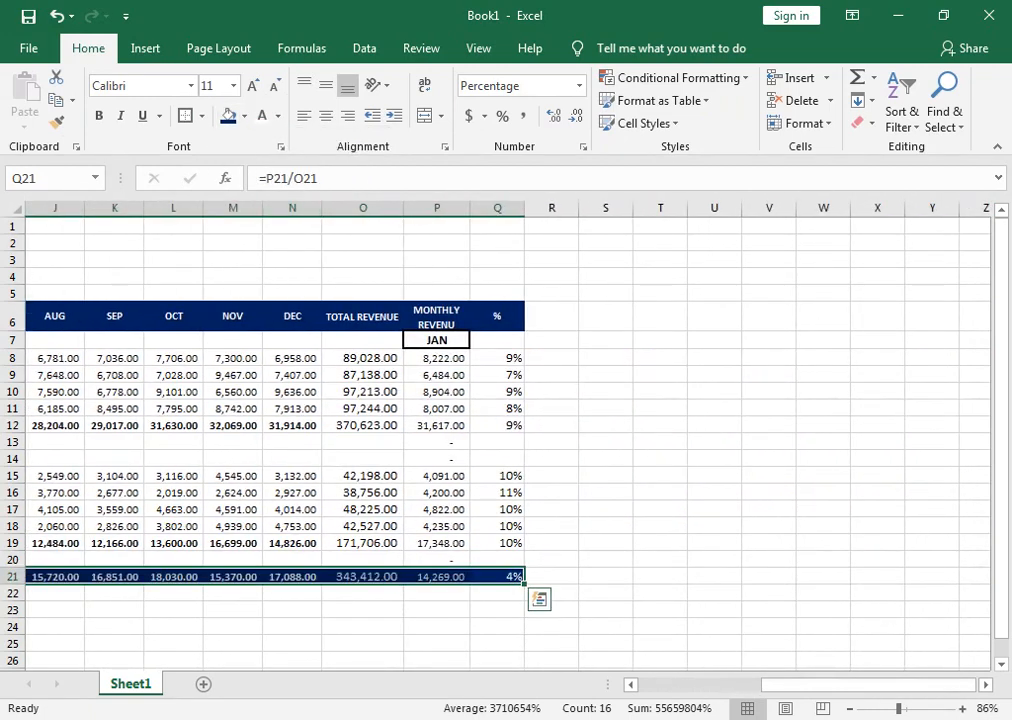
pyautogui.click(99, 116)
# Apply the dark blue fill and white font colour to the revenue totals in C12:P12.
pyautogui.moveTo(782, 685); pyautogui.dragTo(608, 676)
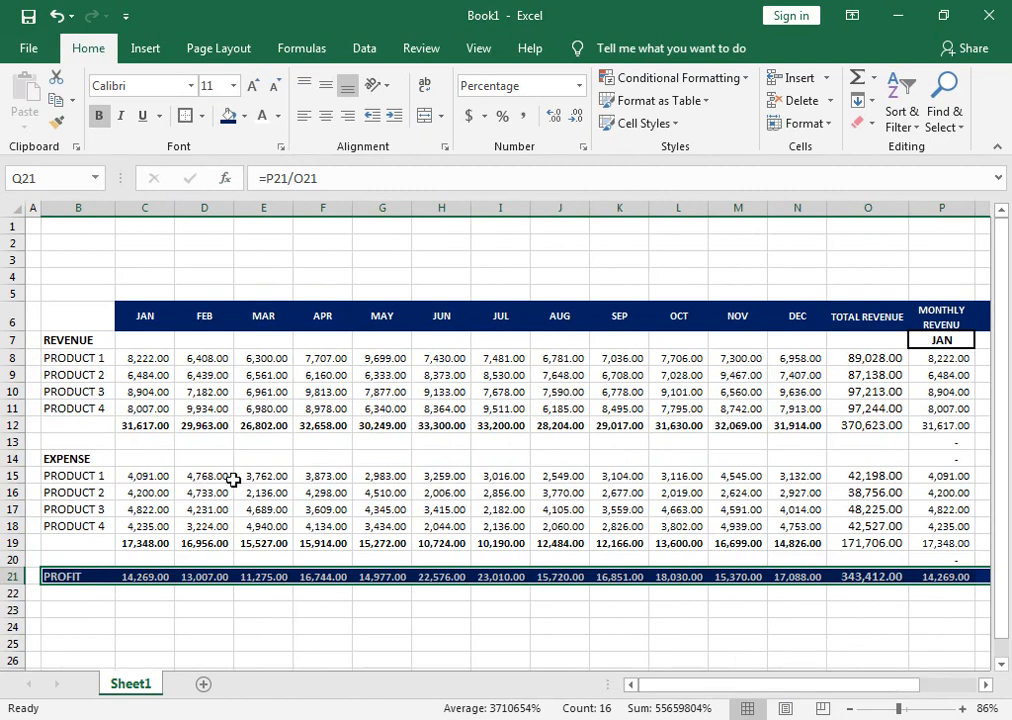
pyautogui.moveTo(165, 427); pyautogui.dragTo(949, 425)
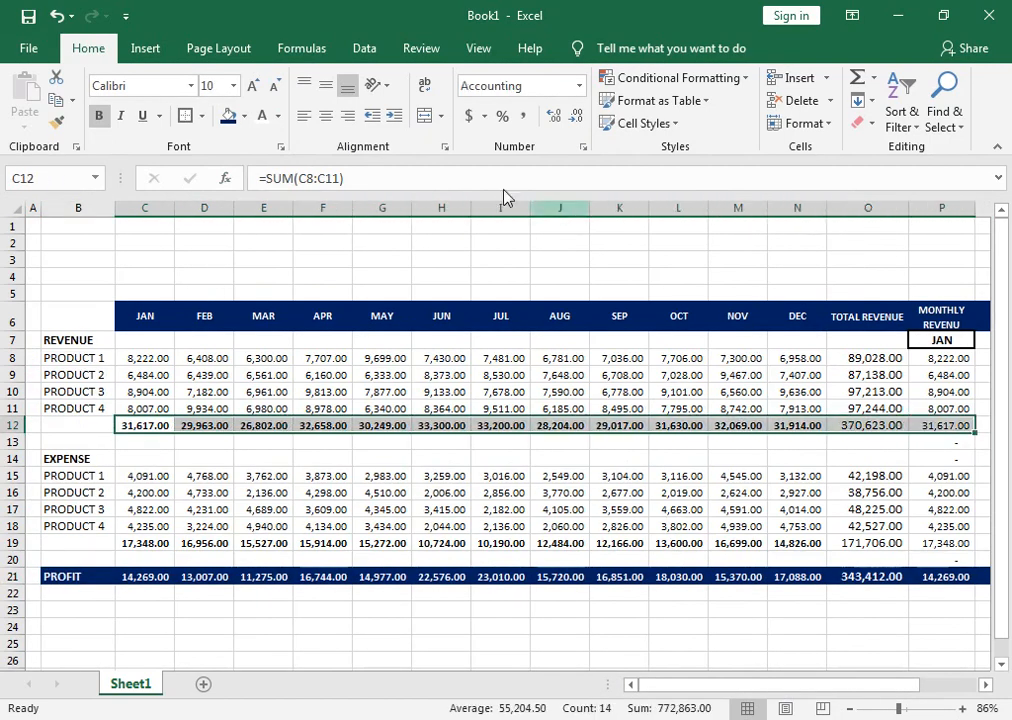
pyautogui.click(228, 115)
pyautogui.click(262, 115)
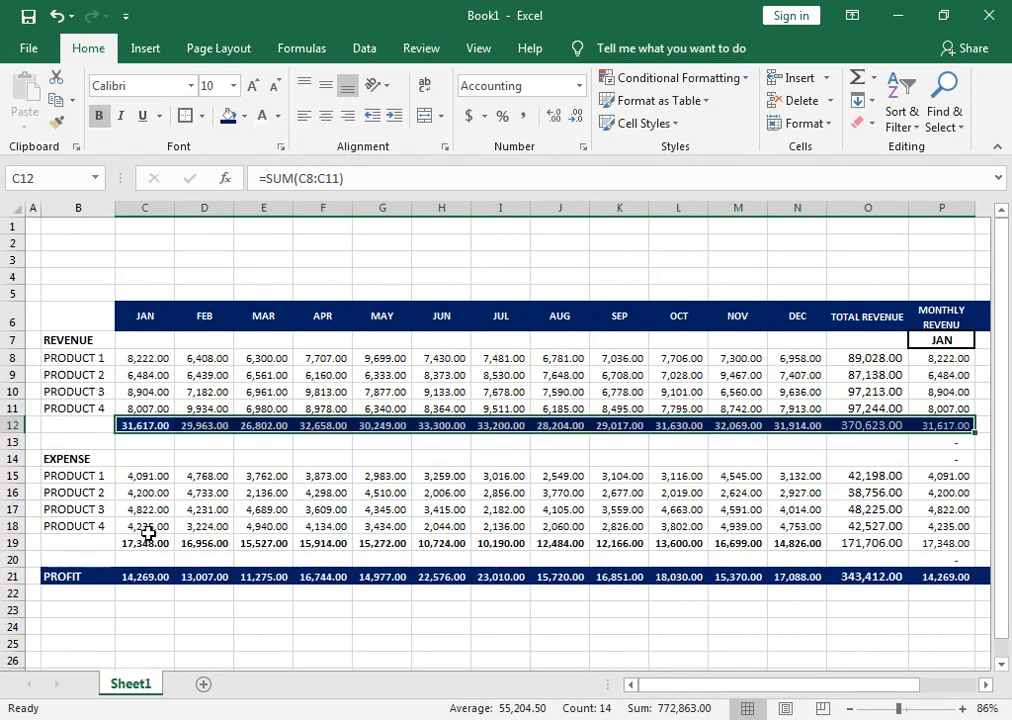
# Give the expense totals in C19:P19 a dark blue fill and white, centred text.
pyautogui.moveTo(145, 544); pyautogui.dragTo(972, 545)
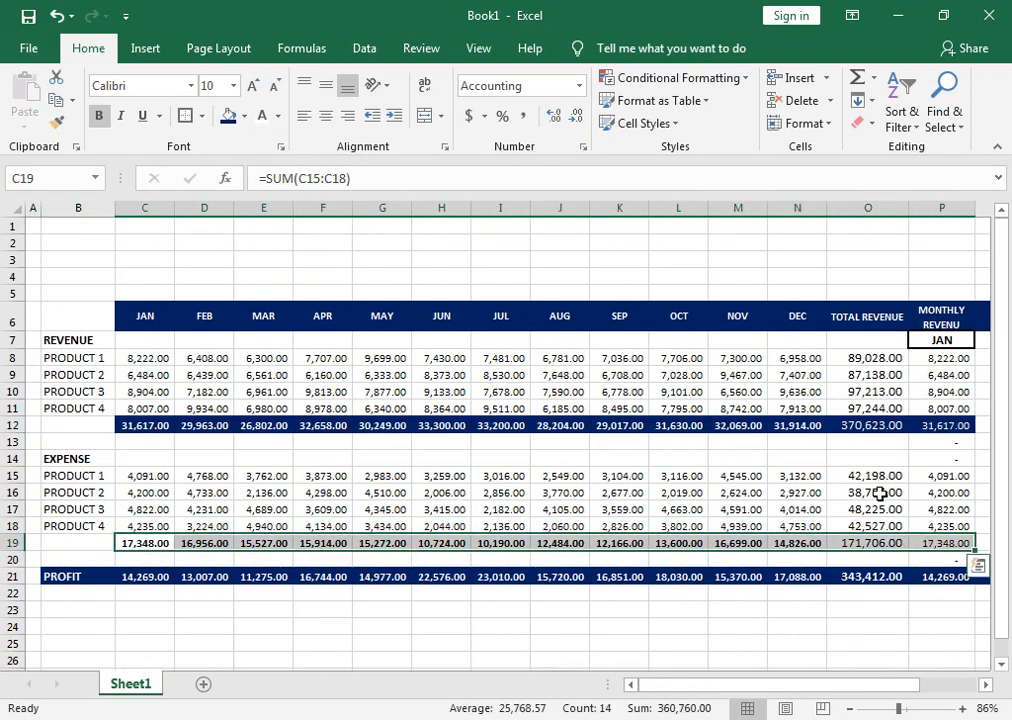
pyautogui.click(262, 115)
pyautogui.click(234, 116)
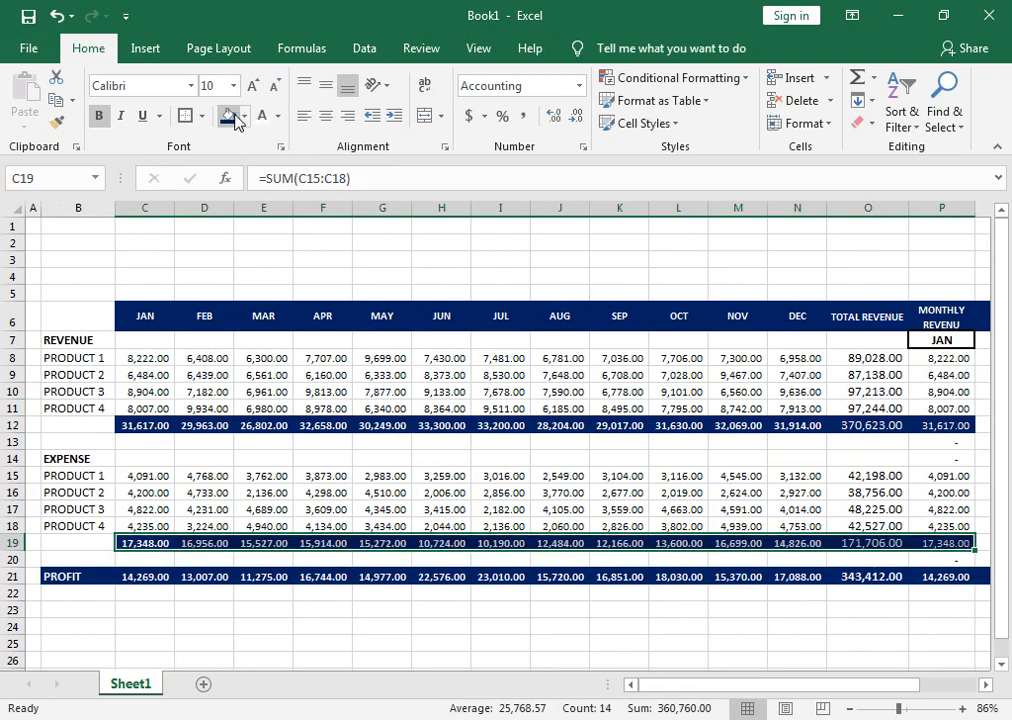
pyautogui.click(325, 117)
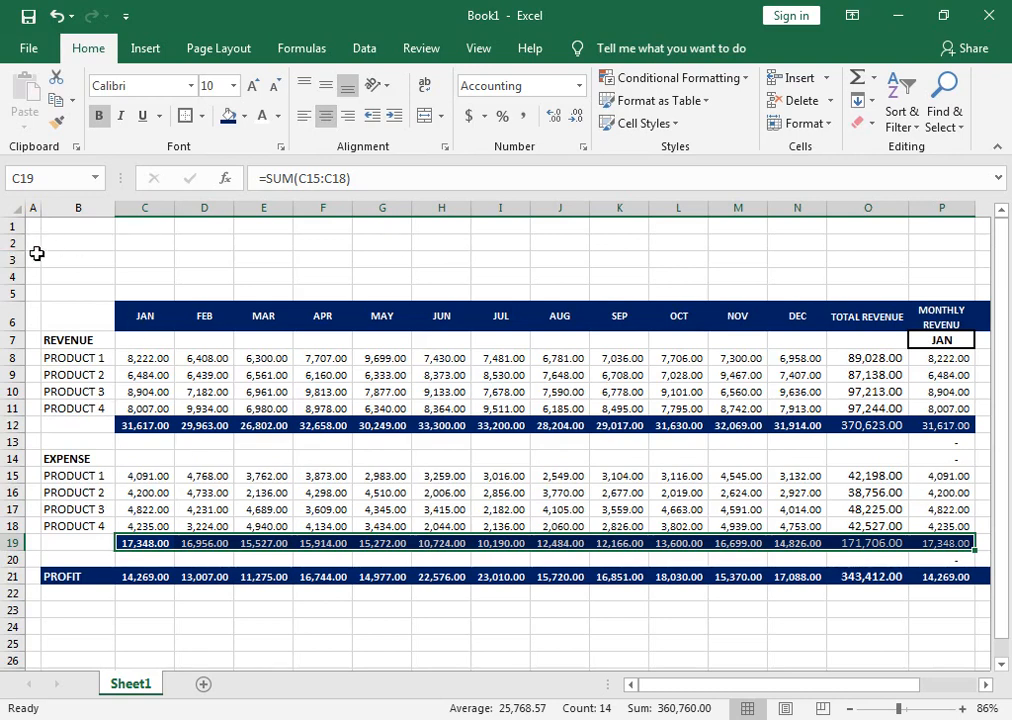
# Increase the height of row 3, and merge and centre cells C3:P3.
pyautogui.moveTo(18, 266); pyautogui.dragTo(18, 283)
pyautogui.moveTo(155, 266); pyautogui.dragTo(942, 255)
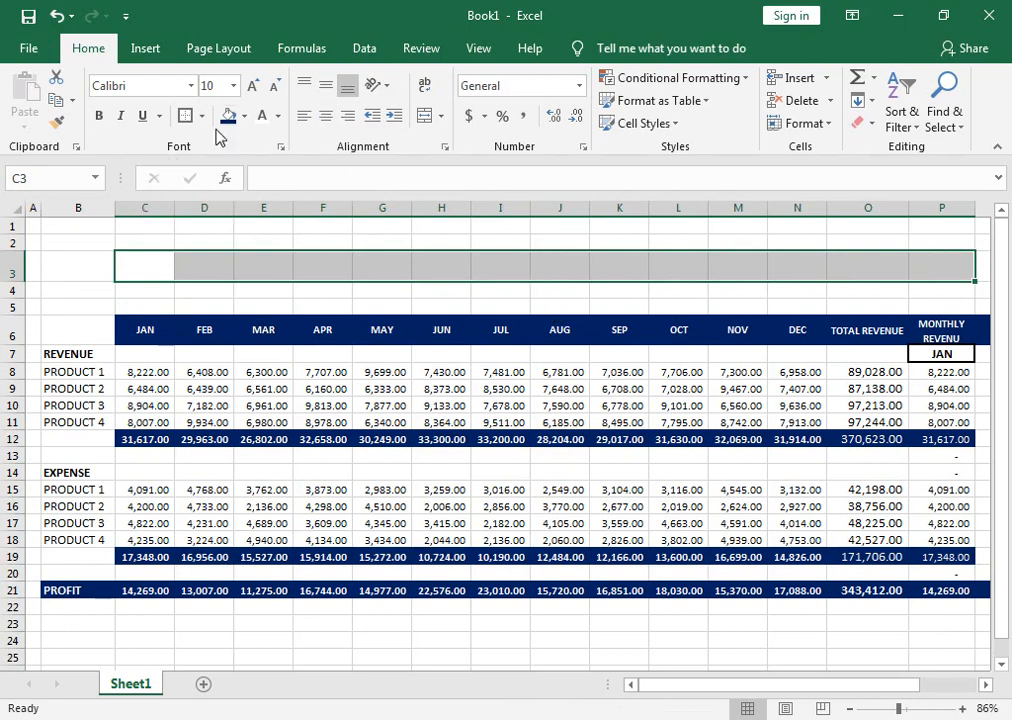
pyautogui.click(424, 115)
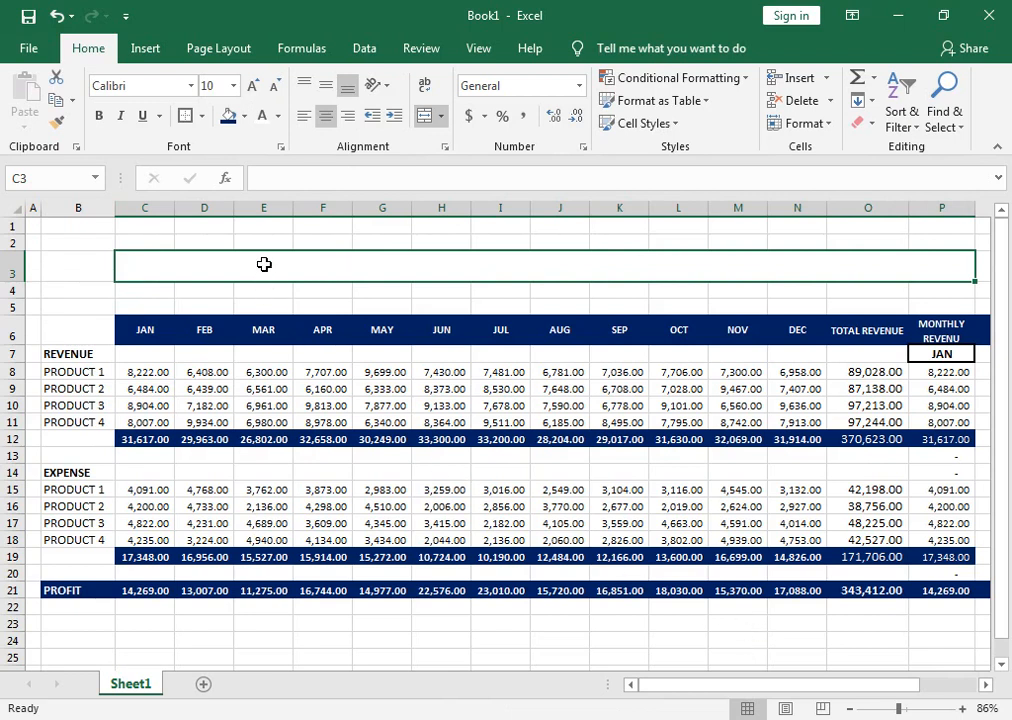
# Enter the title YEARLY REVENU SALES REPORT in the merged cell C3.
pyautogui.write('YEARL')
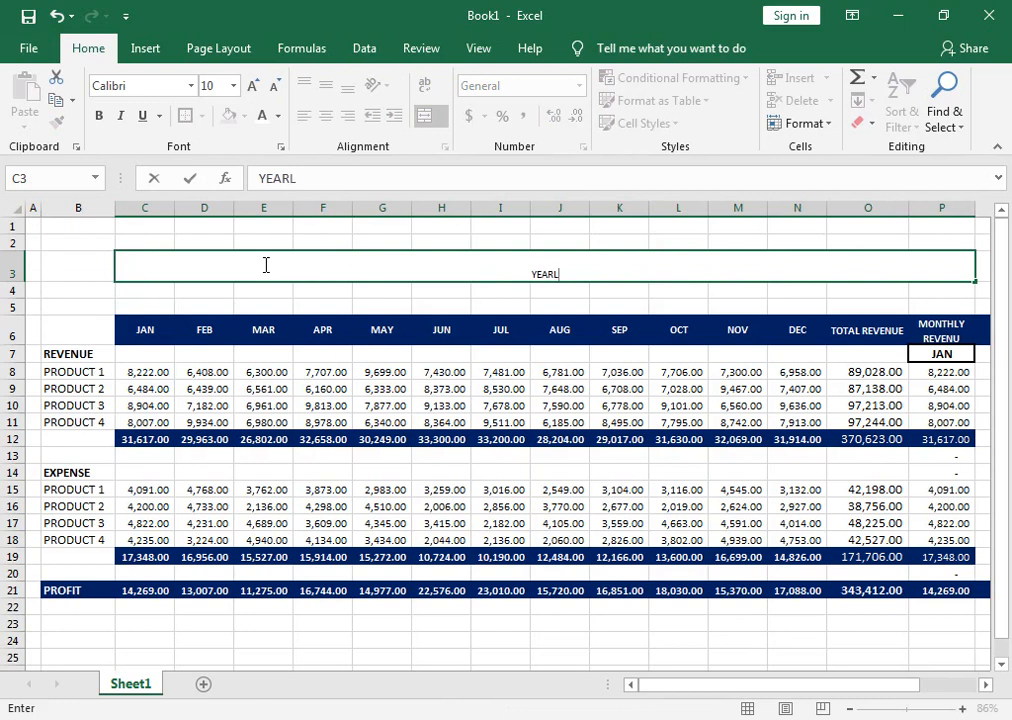
pyautogui.write('Y REVENU')
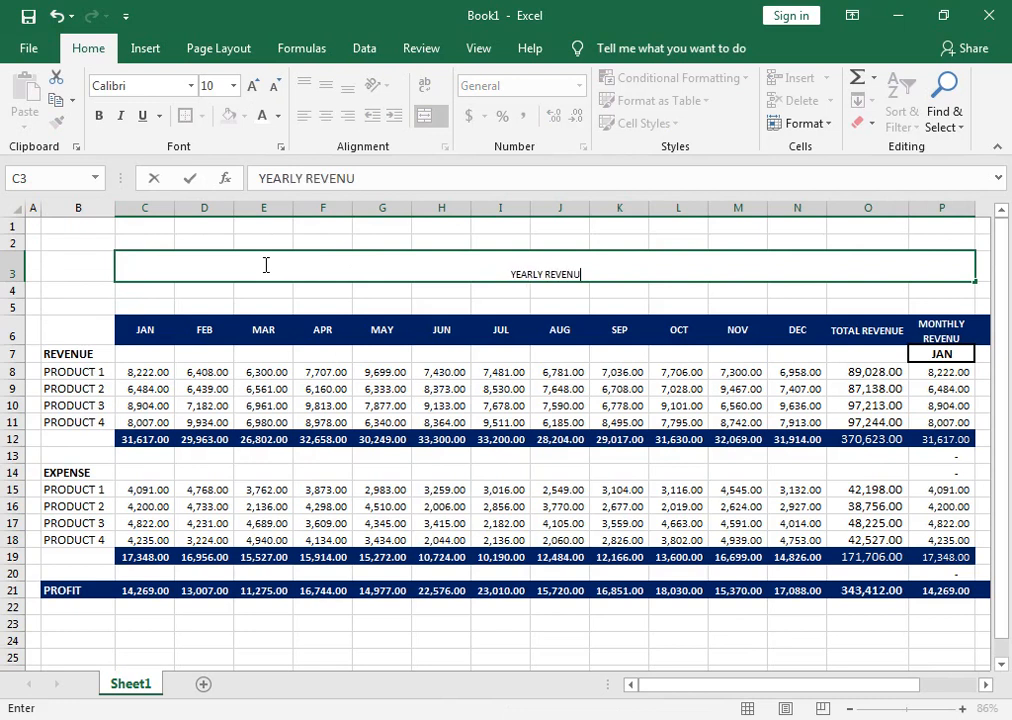
pyautogui.write(' SALE')
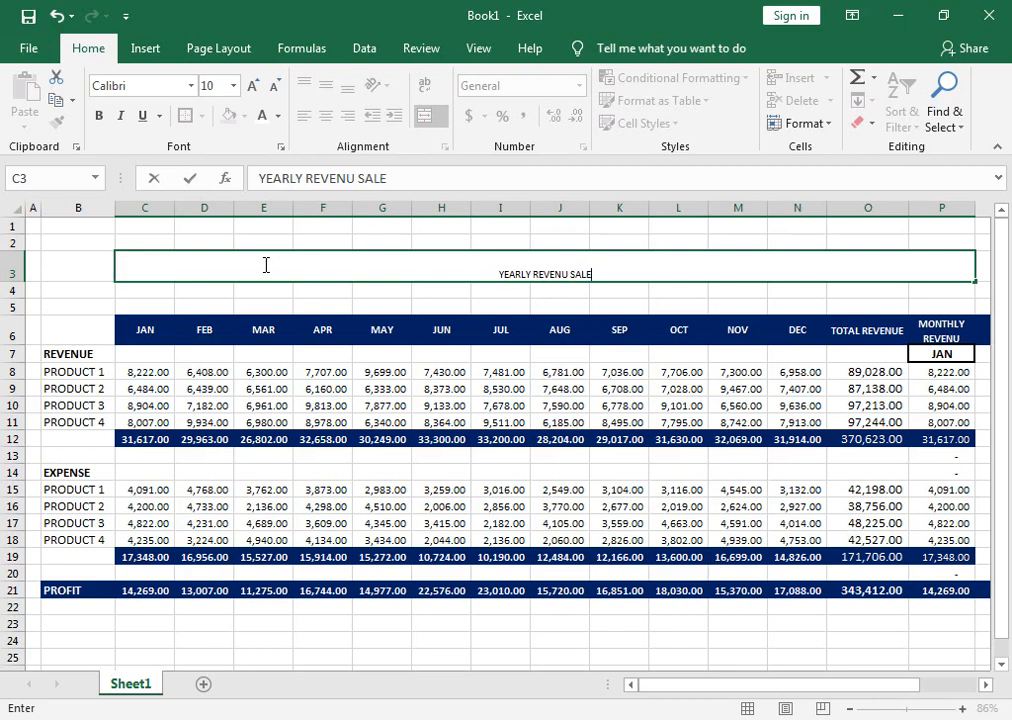
pyautogui.write('S REPORT')
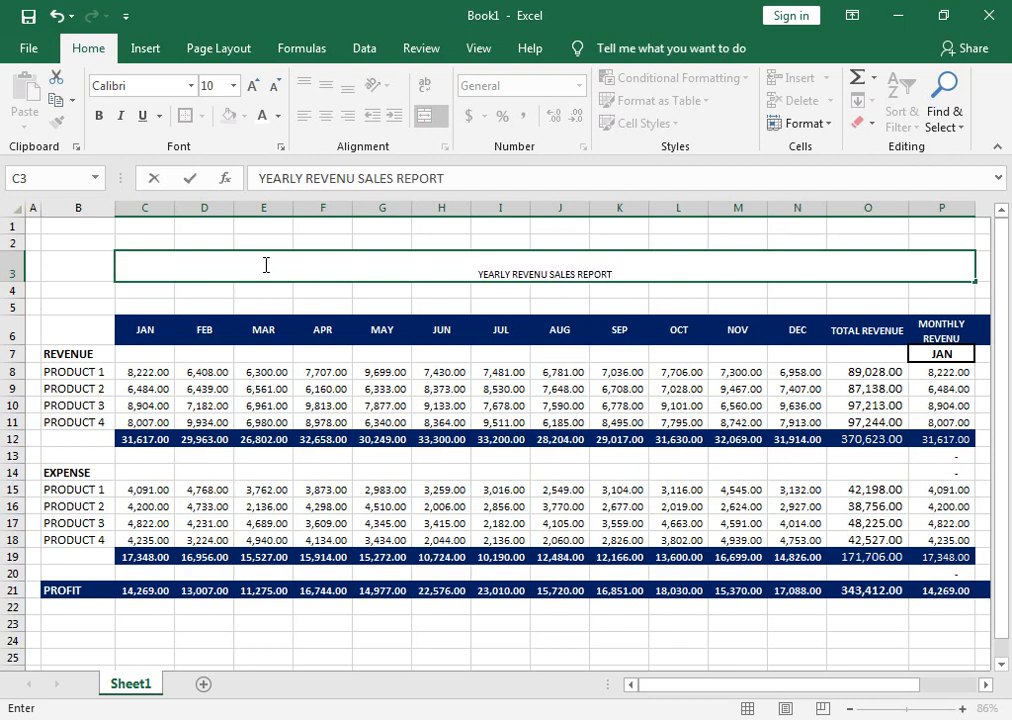
pyautogui.click(568, 392)
# Format the title in C3 as middle-aligned, bold text at font size 20.
pyautogui.click(548, 270)
pyautogui.click(325, 85)
pyautogui.click(252, 85)
pyautogui.click(252, 85)
pyautogui.click(252, 85)
pyautogui.click(252, 85)
pyautogui.click(252, 85)
pyautogui.click(252, 85)
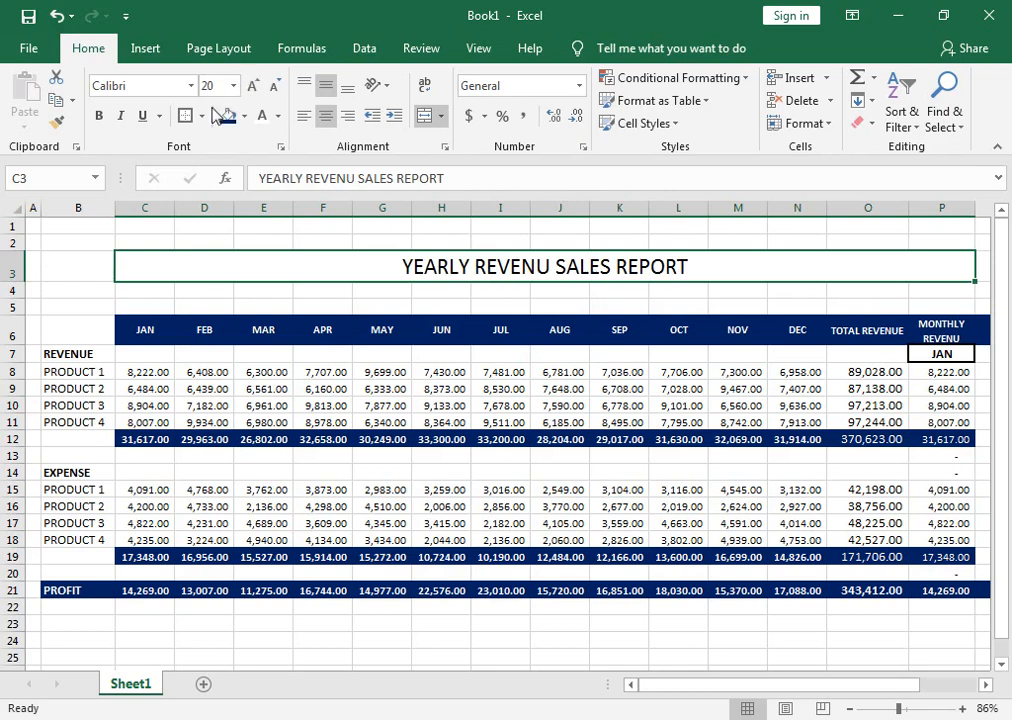
pyautogui.click(98, 115)
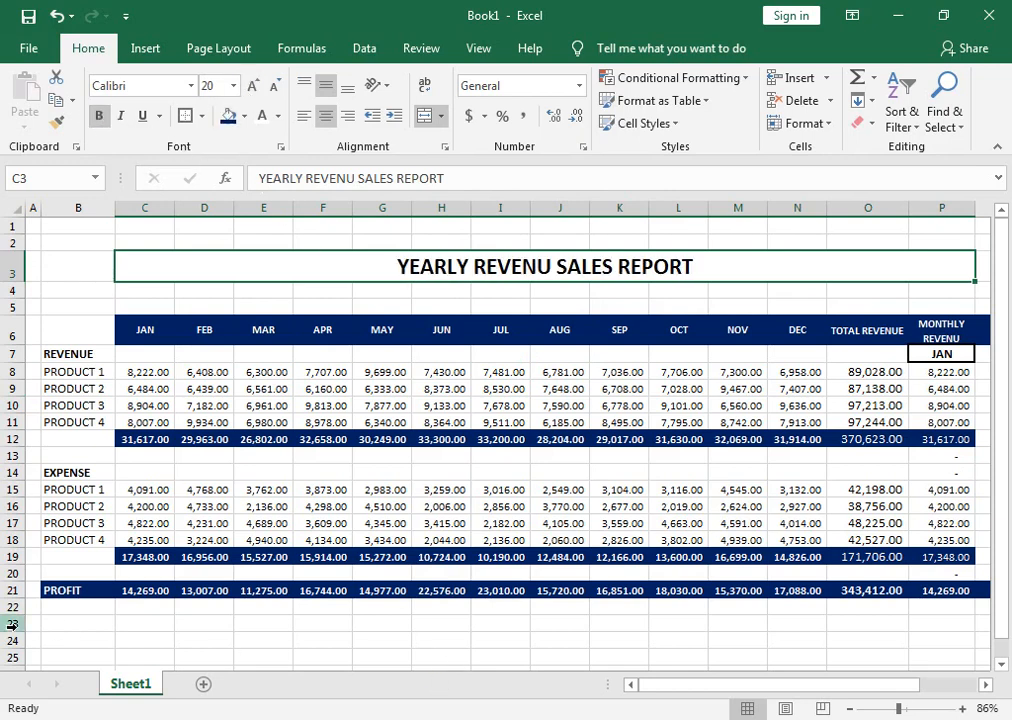
# Merge and centre B23:P24 and enter YEARLY REVENU SALES REPORT WITH GROSS PROFIT.
pyautogui.moveTo(56, 612); pyautogui.dragTo(926, 645)
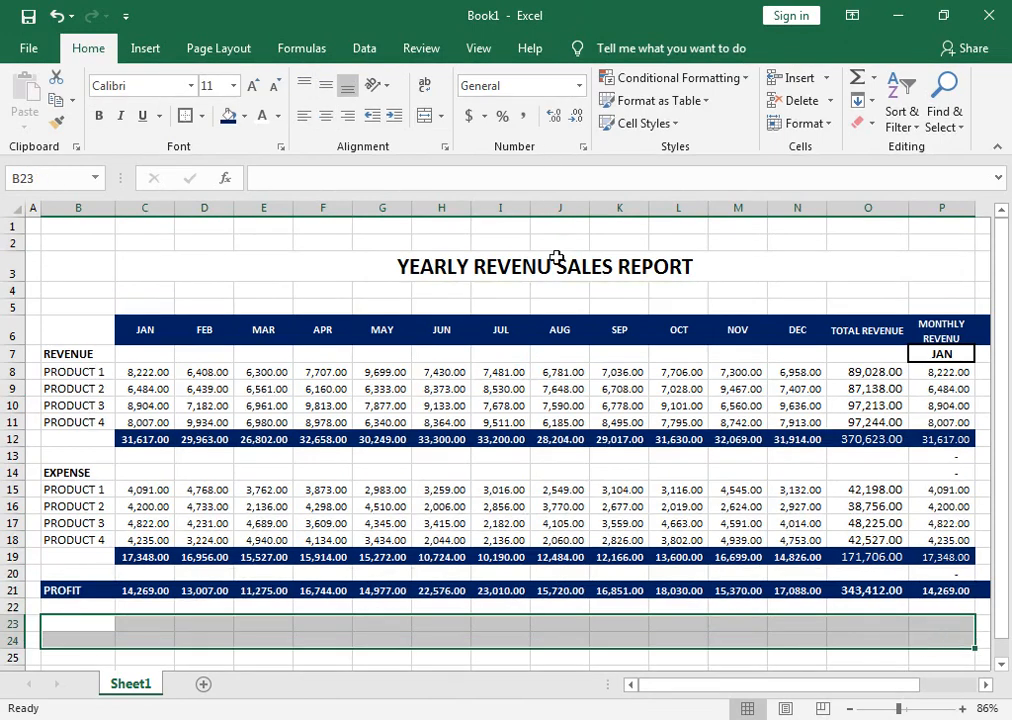
pyautogui.click(424, 115)
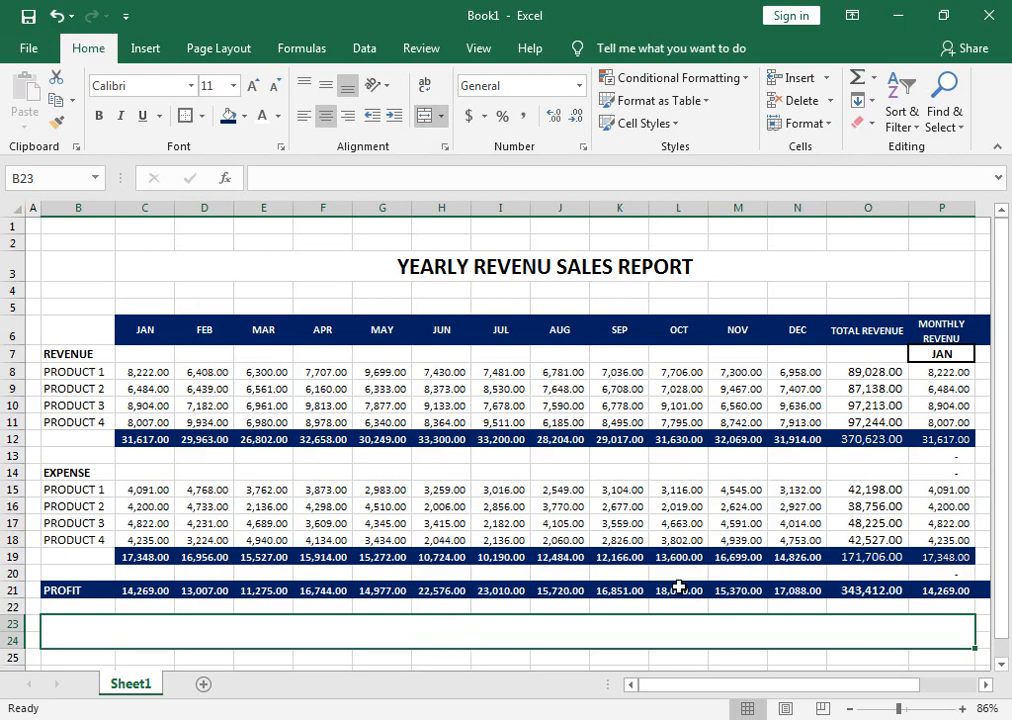
pyautogui.write('YEARLY')
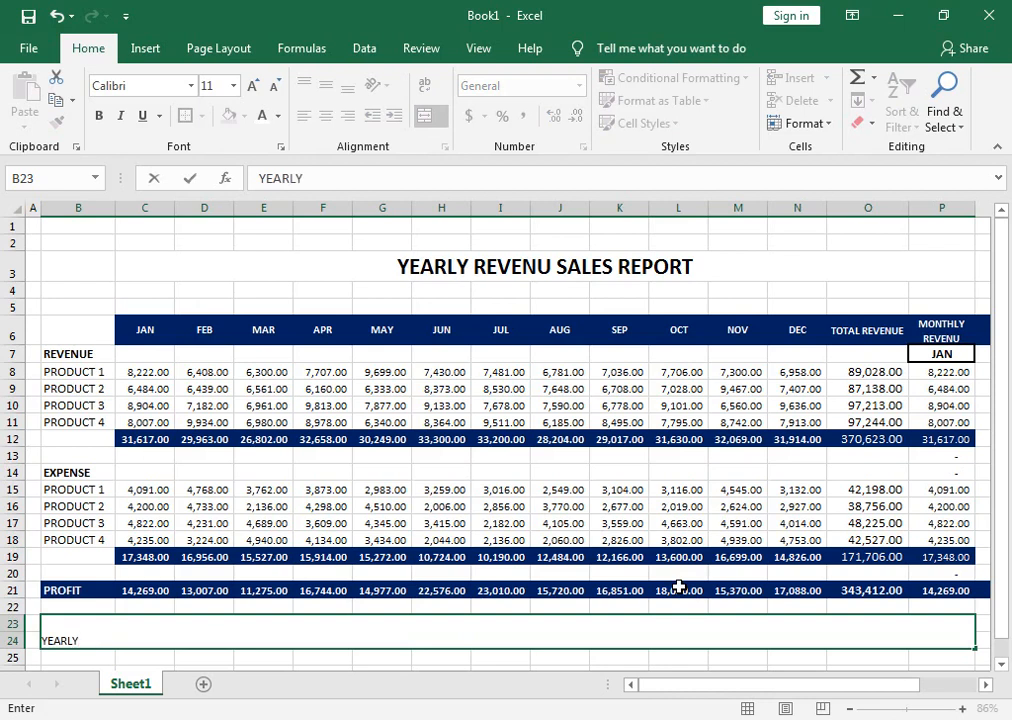
pyautogui.write(' E')
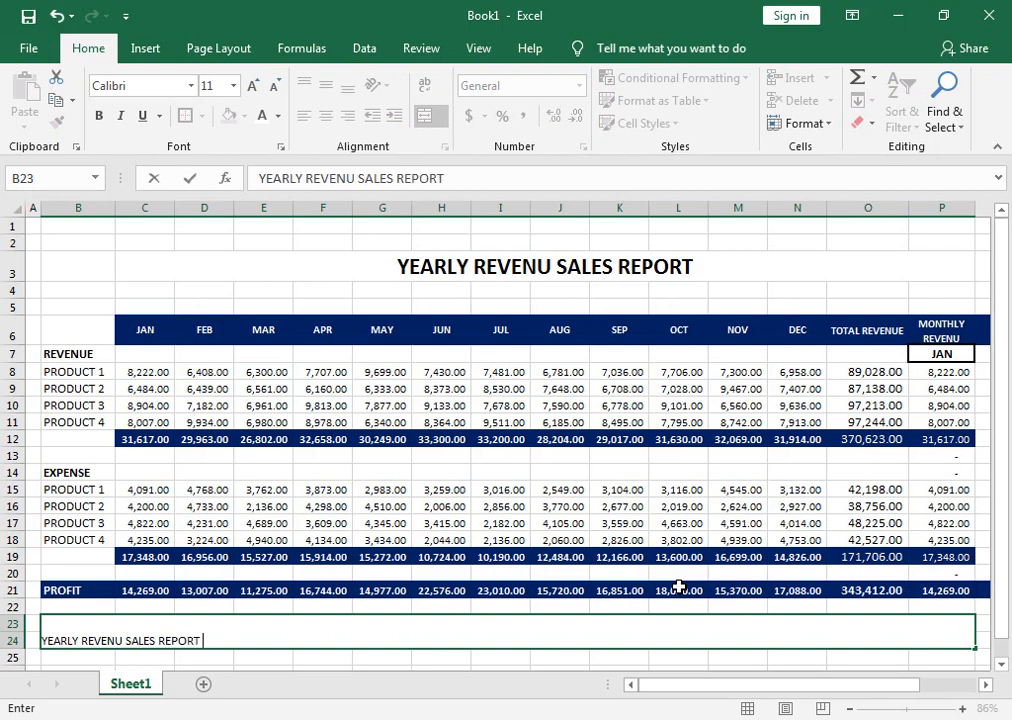
pyautogui.write('WITH GROSS PROFIT')
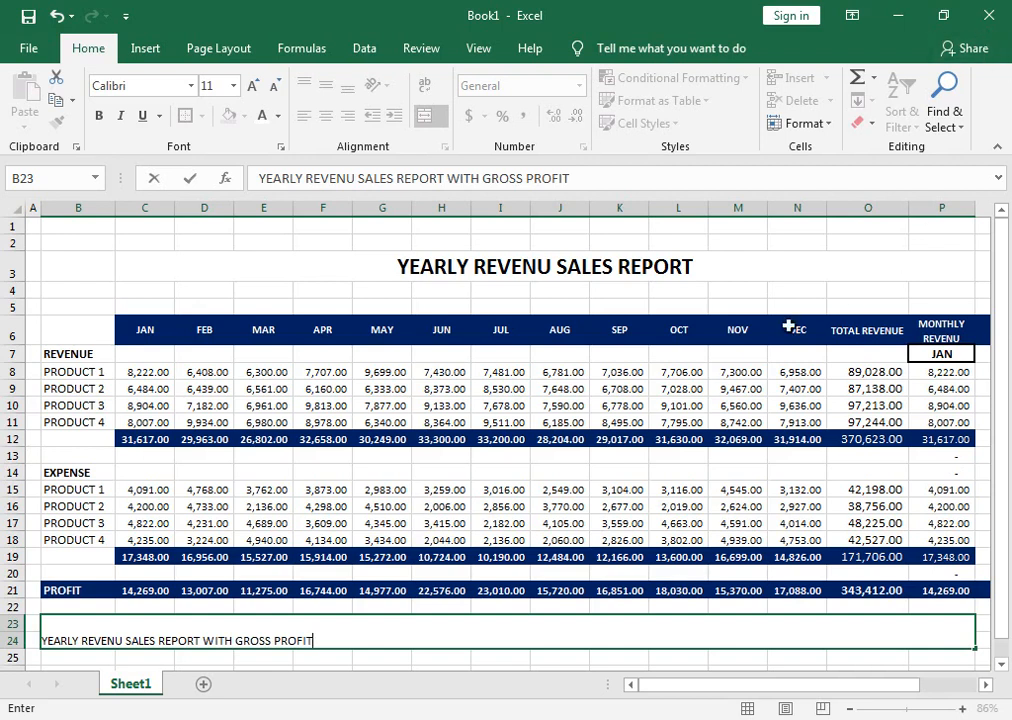
pyautogui.click(500, 540)
# Format the caption in B23 as middle-aligned, bold, size 22 text on a yellow fill.
pyautogui.click(452, 644)
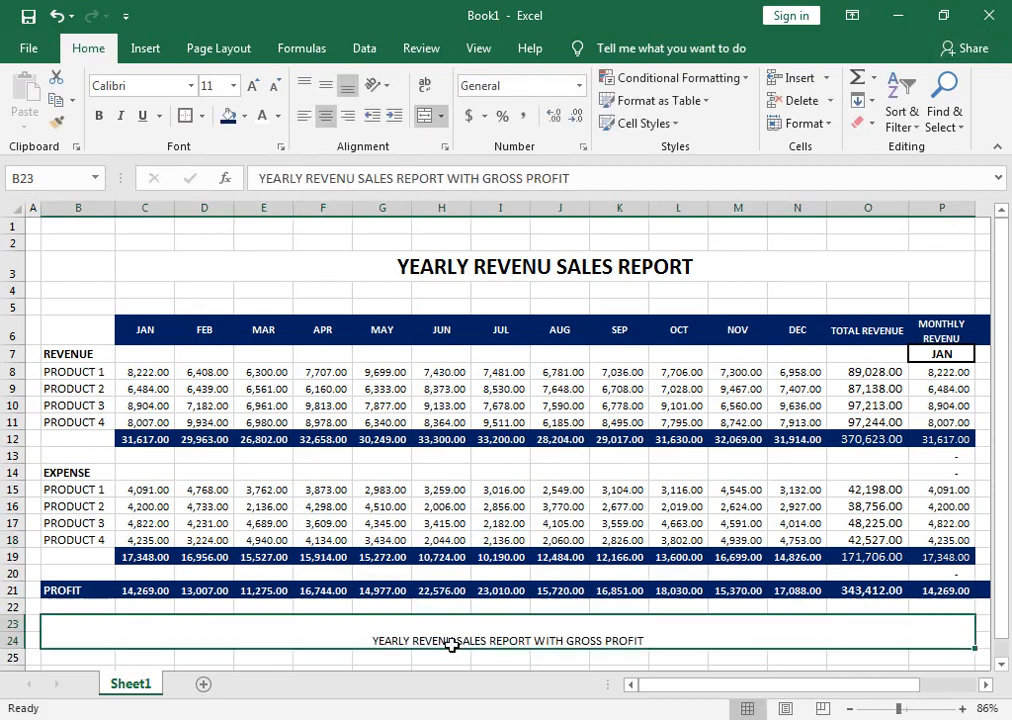
pyautogui.click(325, 85)
pyautogui.click(251, 87)
pyautogui.click(251, 87)
pyautogui.click(251, 87)
pyautogui.click(251, 87)
pyautogui.click(251, 87)
pyautogui.click(251, 87)
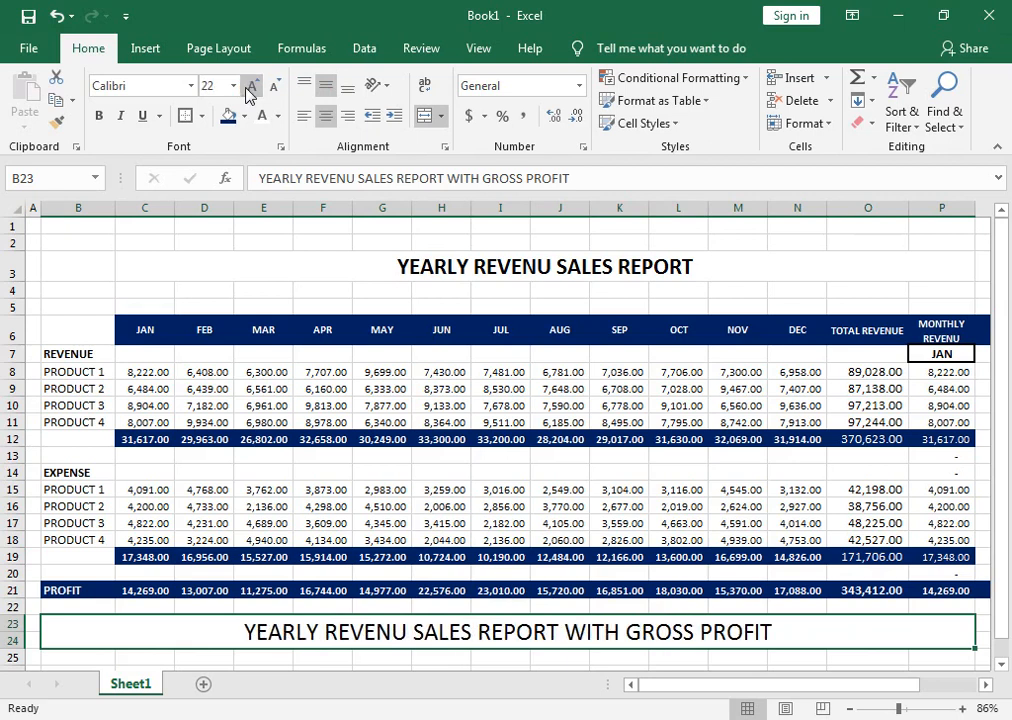
pyautogui.click(98, 115)
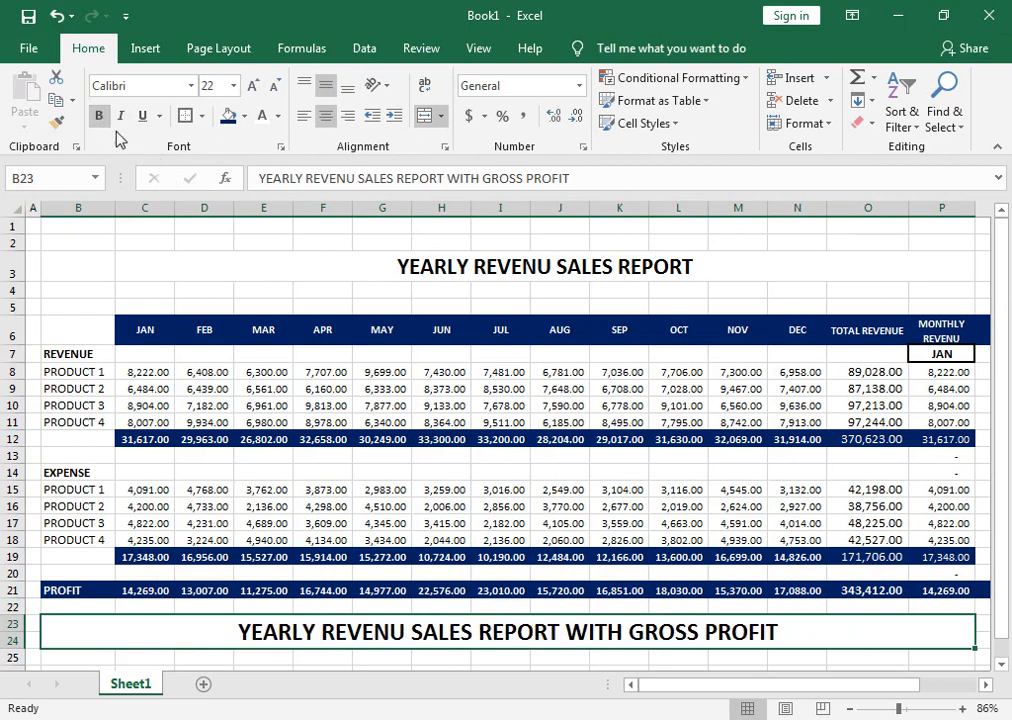
pyautogui.click(243, 116)
pyautogui.click(278, 270)
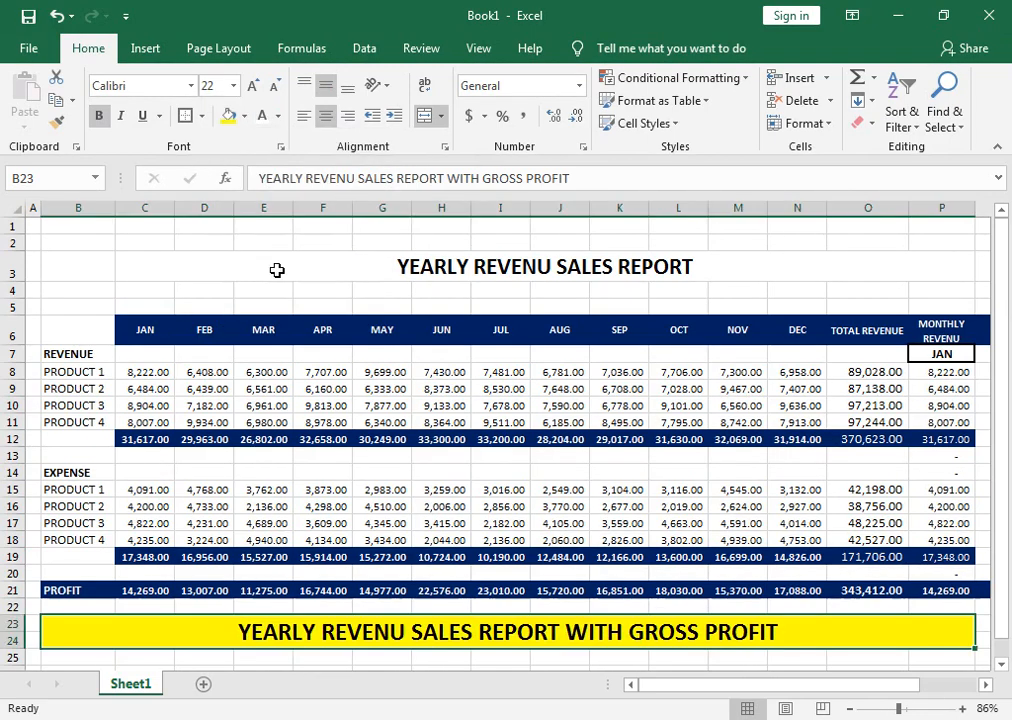
# Give the title cell C3 a black fill and white font colour.
pyautogui.click(452, 290)
pyautogui.click(454, 266)
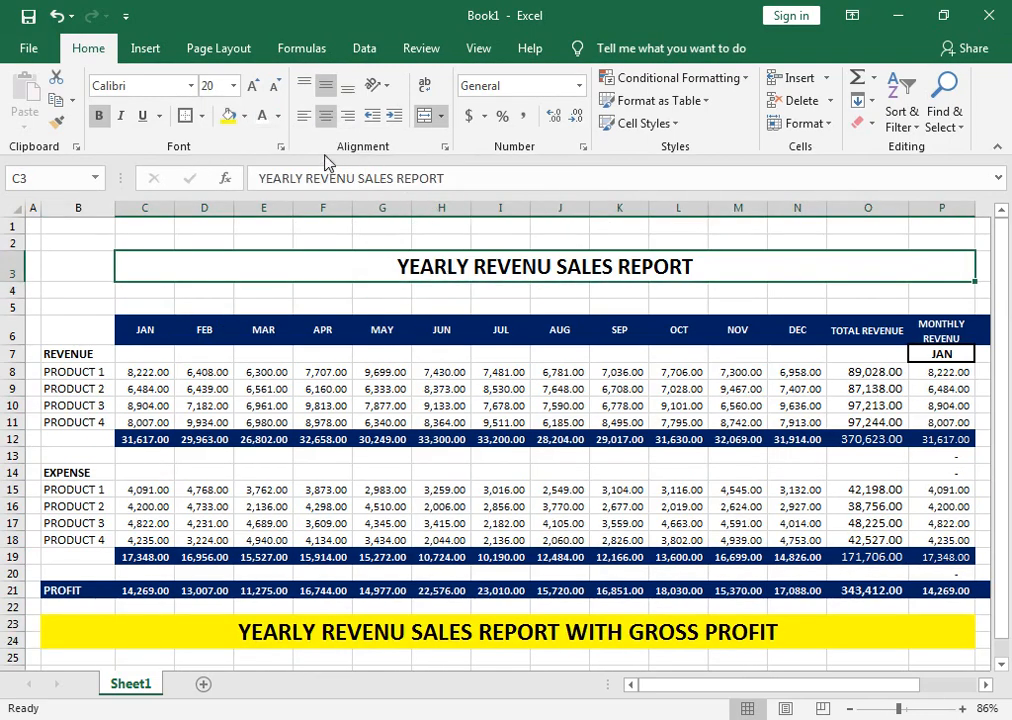
pyautogui.click(242, 116)
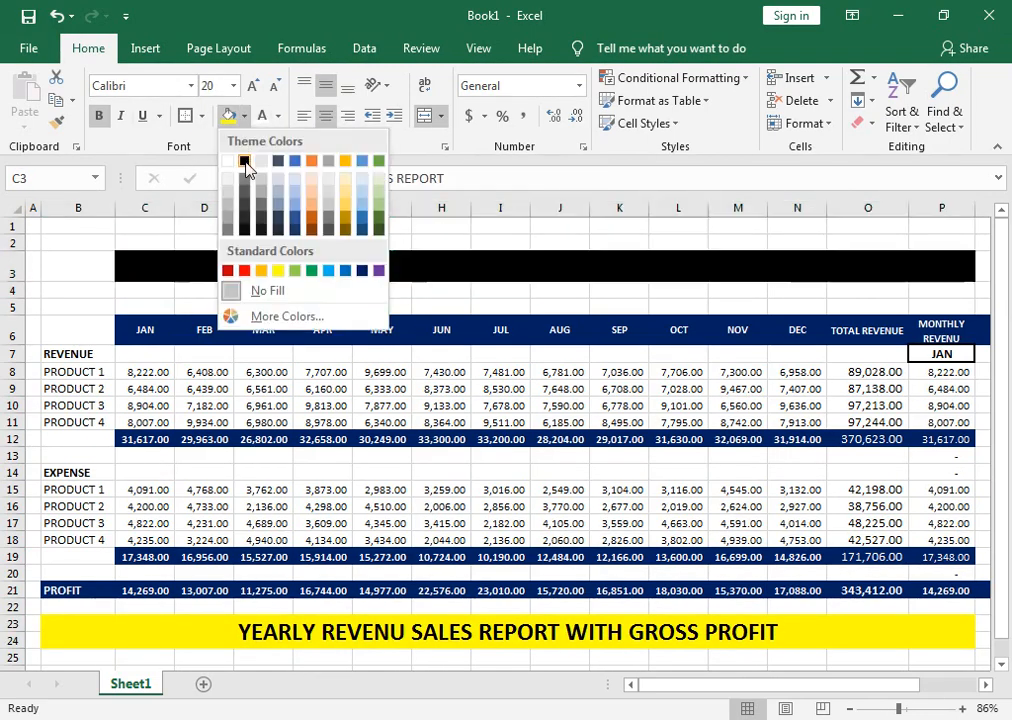
pyautogui.click(244, 162)
pyautogui.click(278, 116)
pyautogui.click(268, 183)
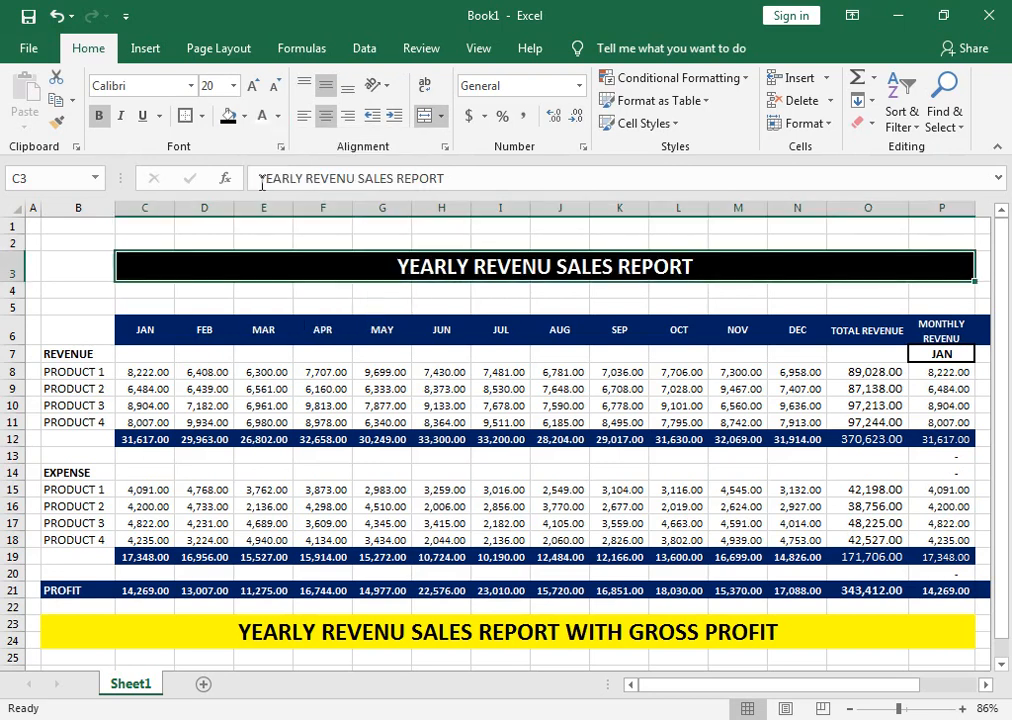
# Re-merge the title across B3:P3 and enlarge its font to size 24.
pyautogui.moveTo(110, 264); pyautogui.dragTo(300, 253)
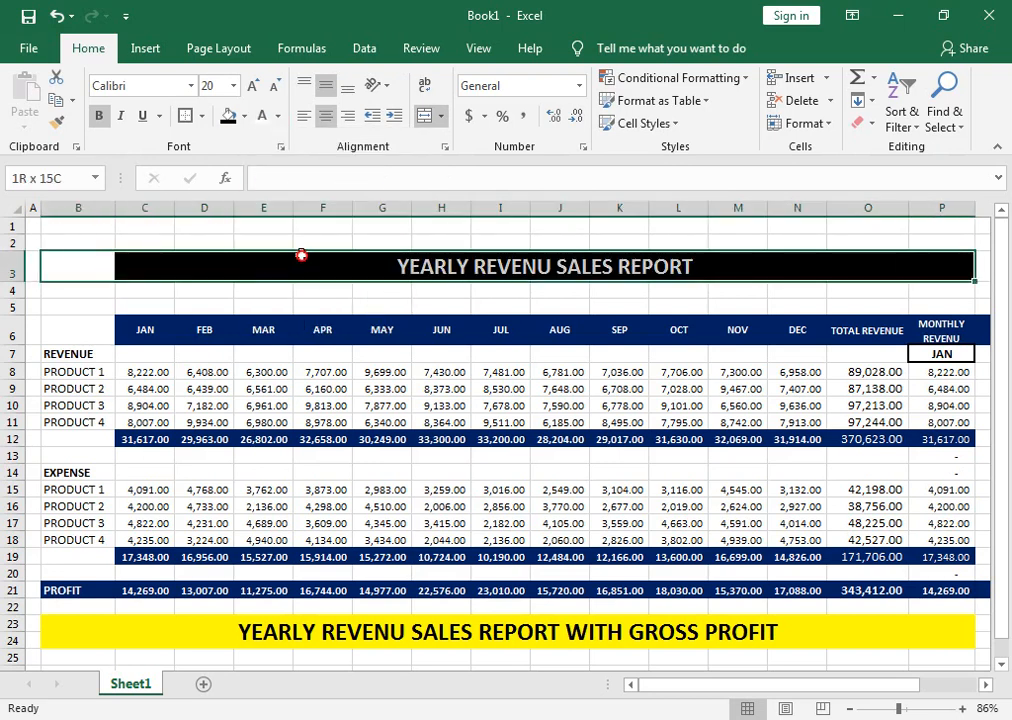
pyautogui.click(426, 117)
pyautogui.click(426, 117)
pyautogui.click(251, 86)
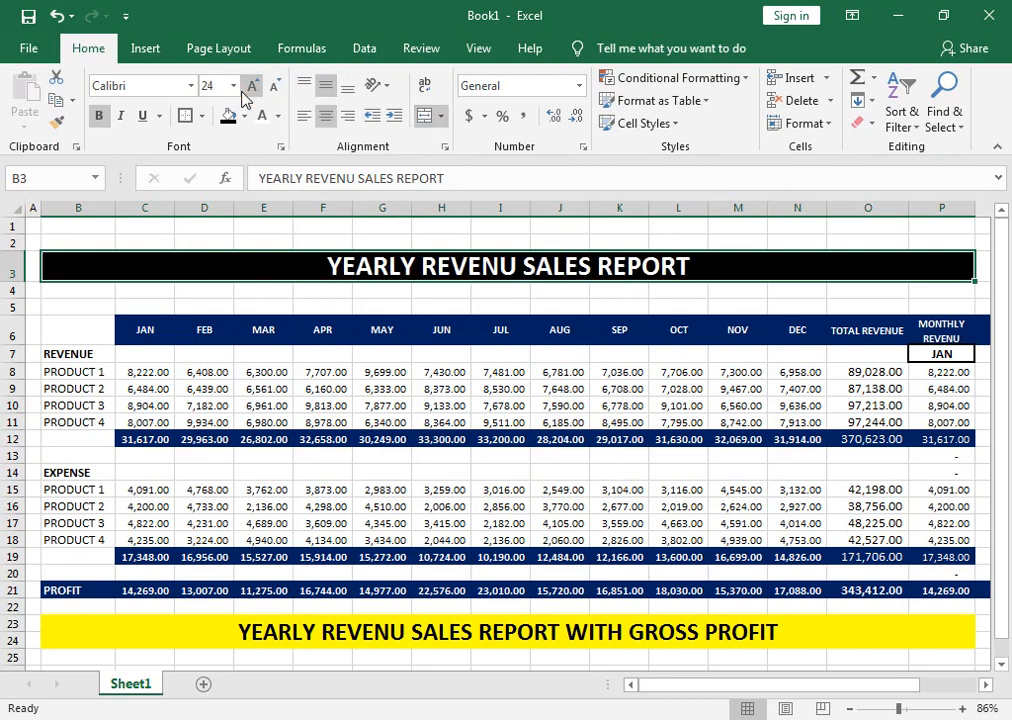
# Extend the merged title over B2:P3, and reduce the height of row 5.
pyautogui.click(556, 506)
pyautogui.moveTo(65, 243); pyautogui.dragTo(294, 273)
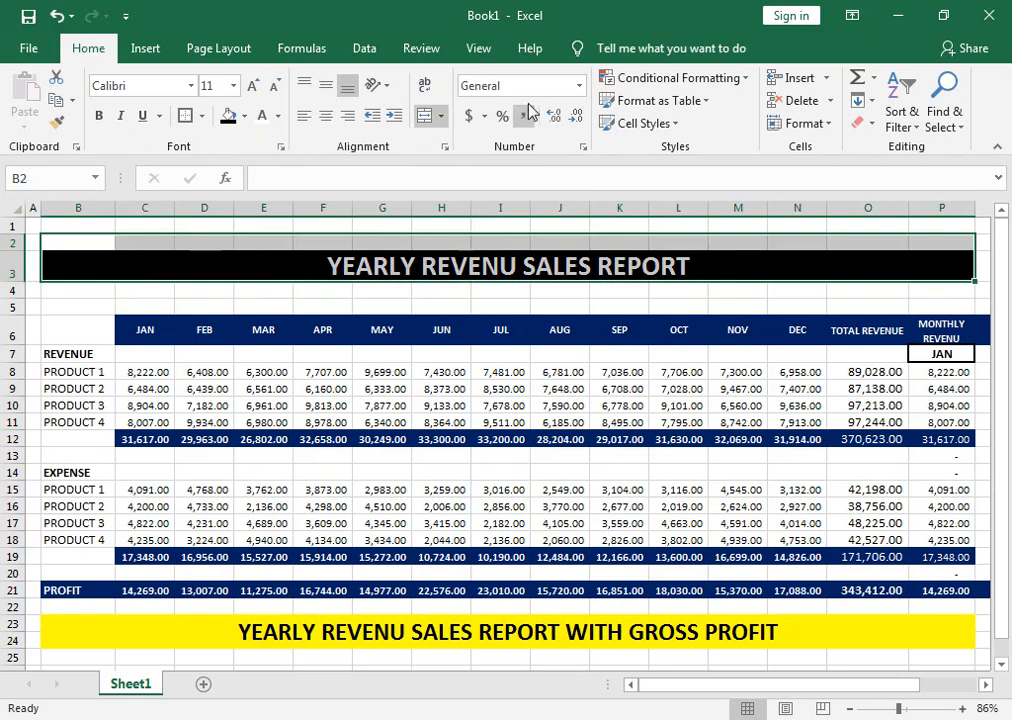
pyautogui.click(426, 117)
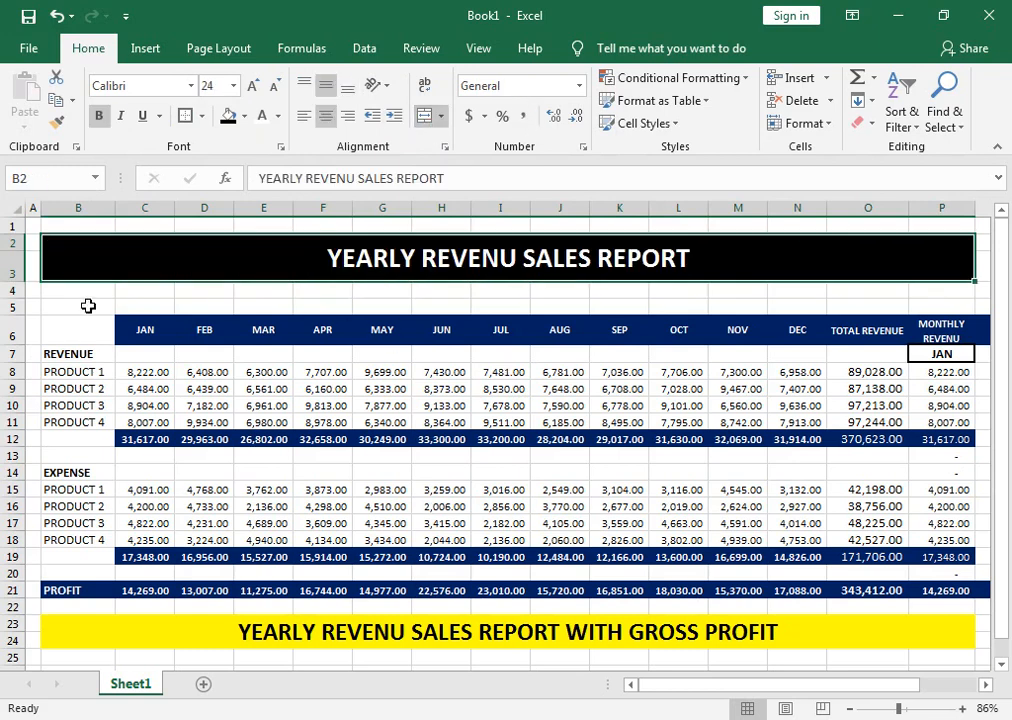
pyautogui.moveTo(14, 318); pyautogui.dragTo(14, 307)
pyautogui.click(680, 497)
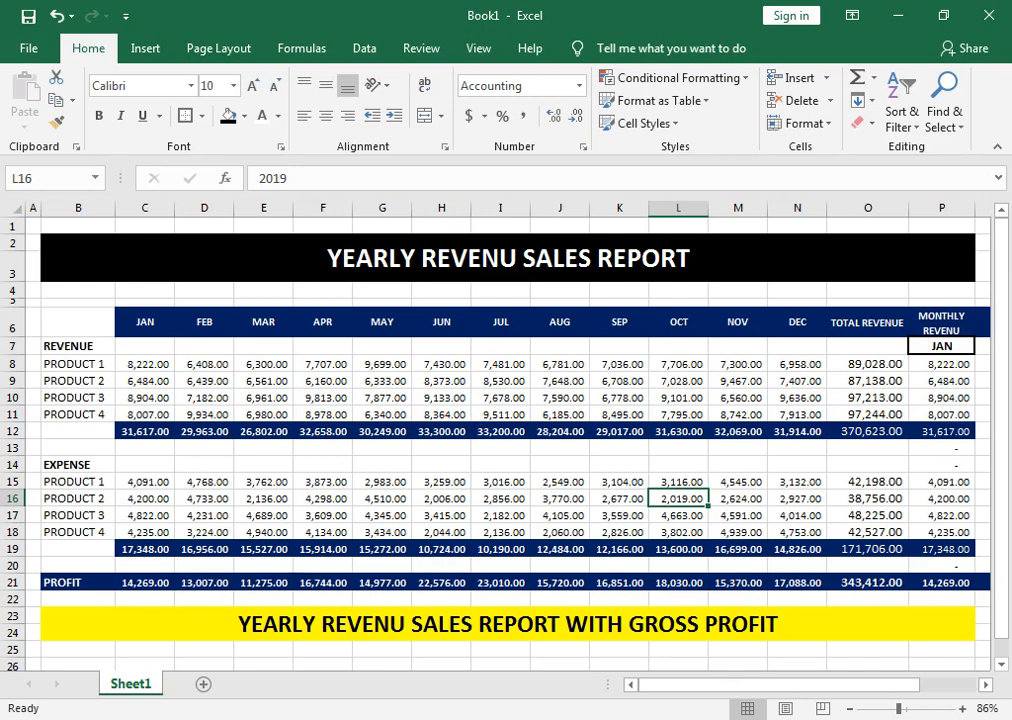
# Switch to the browser and view the header of the YouTube channel's videos page.
pyautogui.click(380, 650)
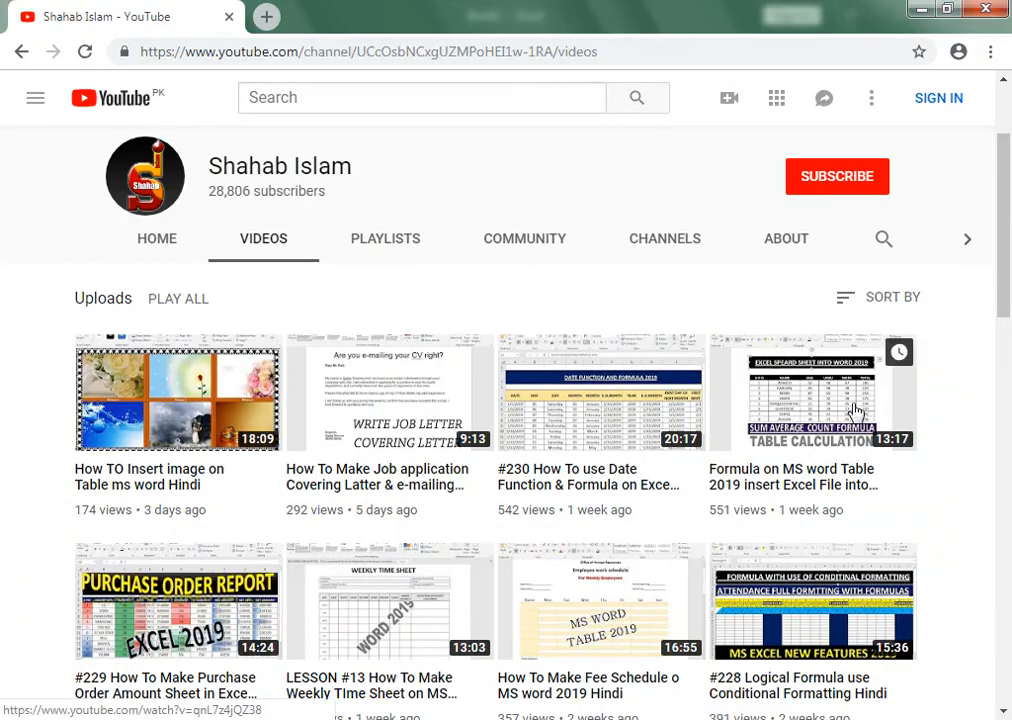
pyautogui.scroll(2, 1005, 212)
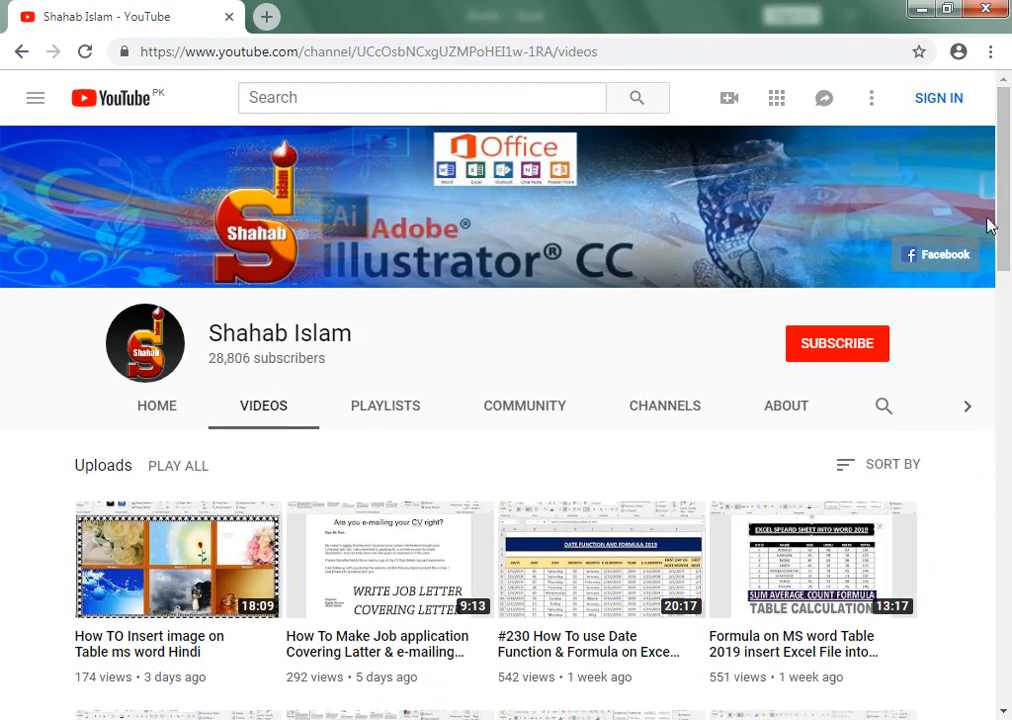